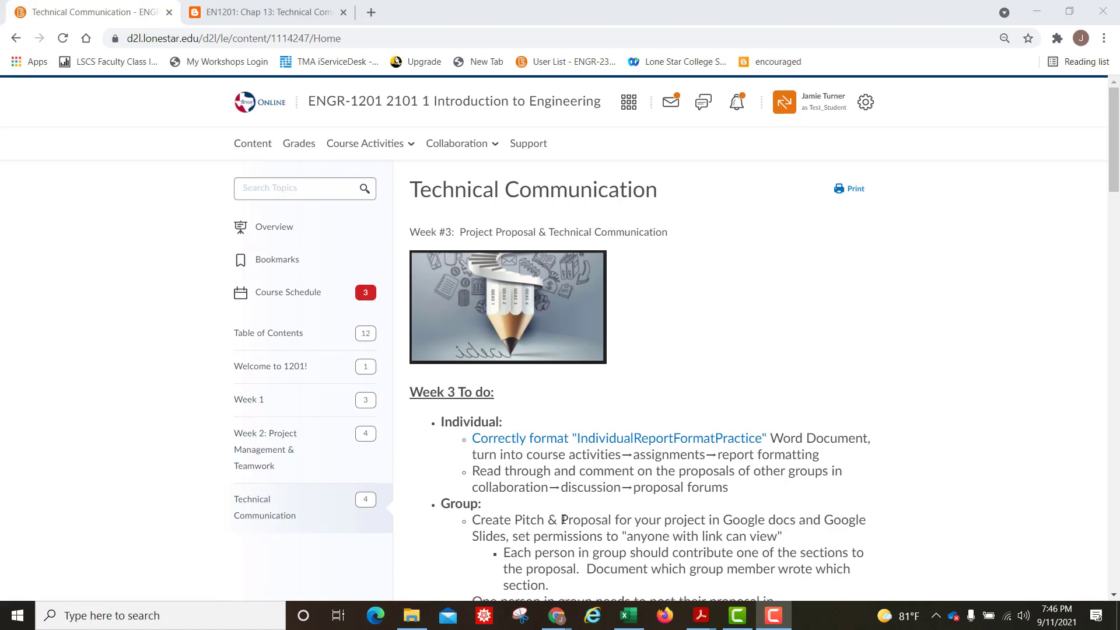
Step: Review the Week 3 to-do list, notes and homework instructions on the Technical Communication course page
{"action": "left_click_drag", "start_coordinate": [561, 520], "coordinate": [706, 515]}
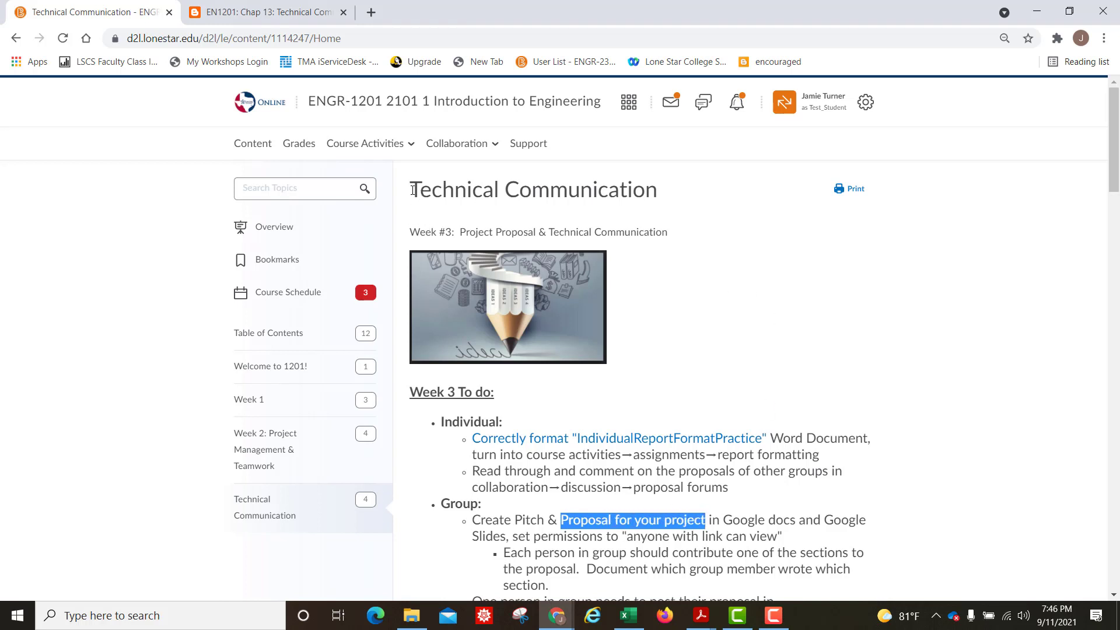
{"action": "left_click_drag", "start_coordinate": [412, 190], "coordinate": [657, 191]}
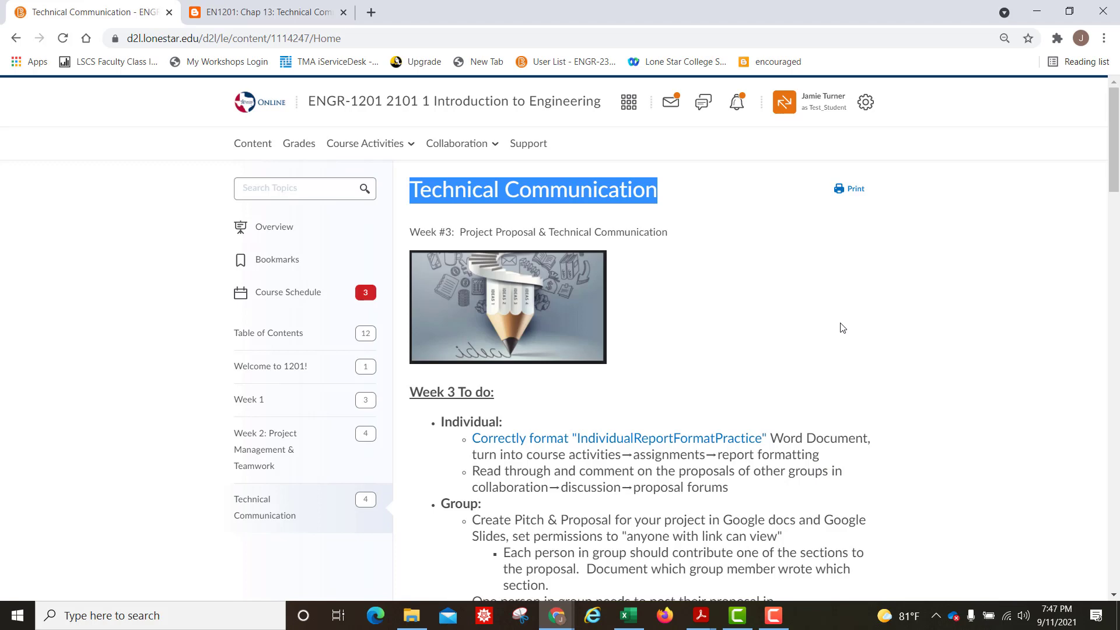
{"action": "scroll", "coordinate": [837, 357], "scroll_direction": "down", "scroll_amount": 5}
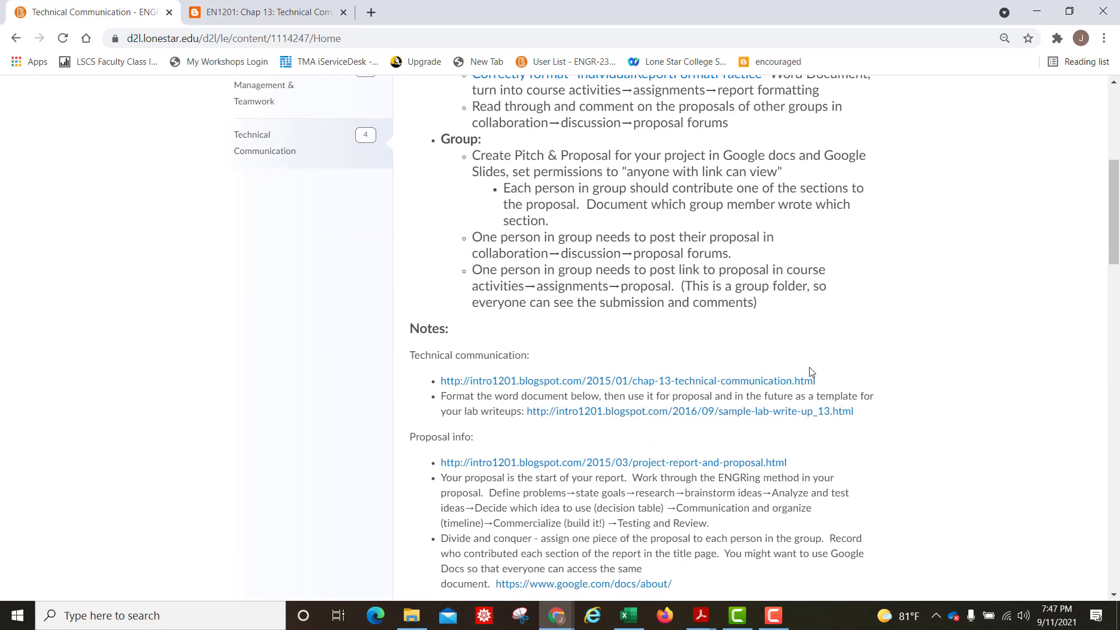
{"action": "scroll", "coordinate": [935, 403], "scroll_direction": "down", "scroll_amount": 5}
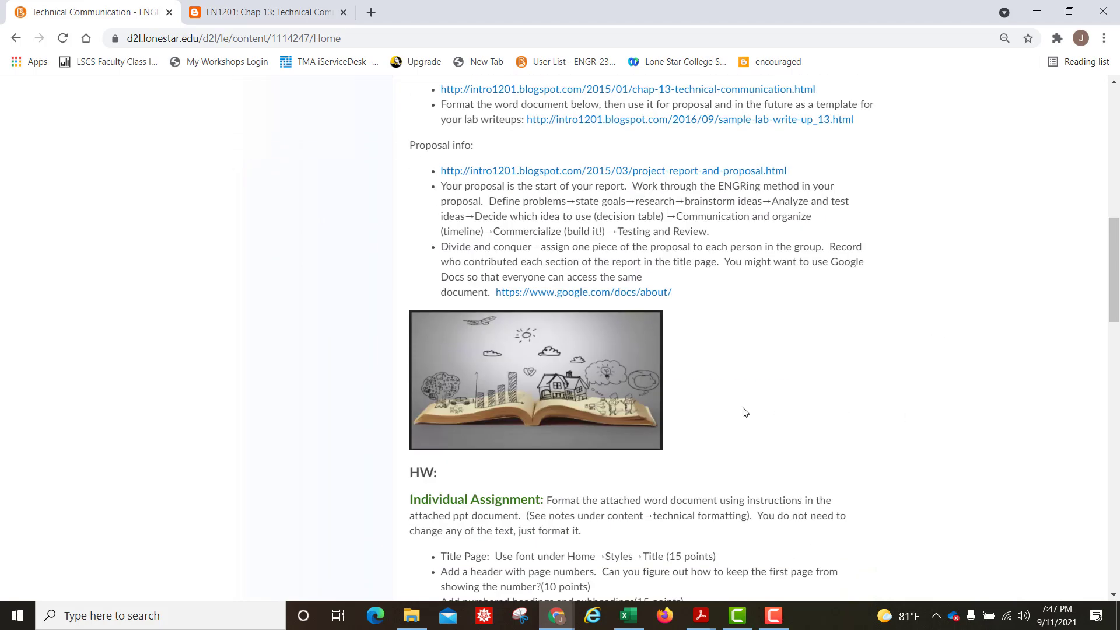
{"action": "scroll", "coordinate": [744, 413], "scroll_direction": "down", "scroll_amount": 5}
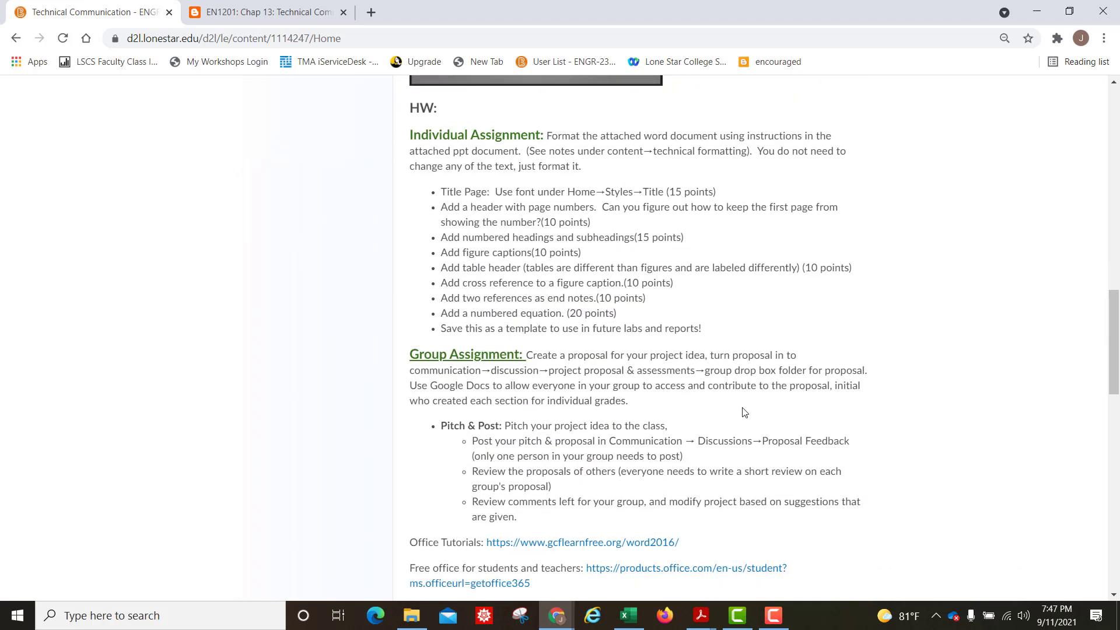
{"action": "scroll", "coordinate": [745, 412], "scroll_direction": "up", "scroll_amount": 6}
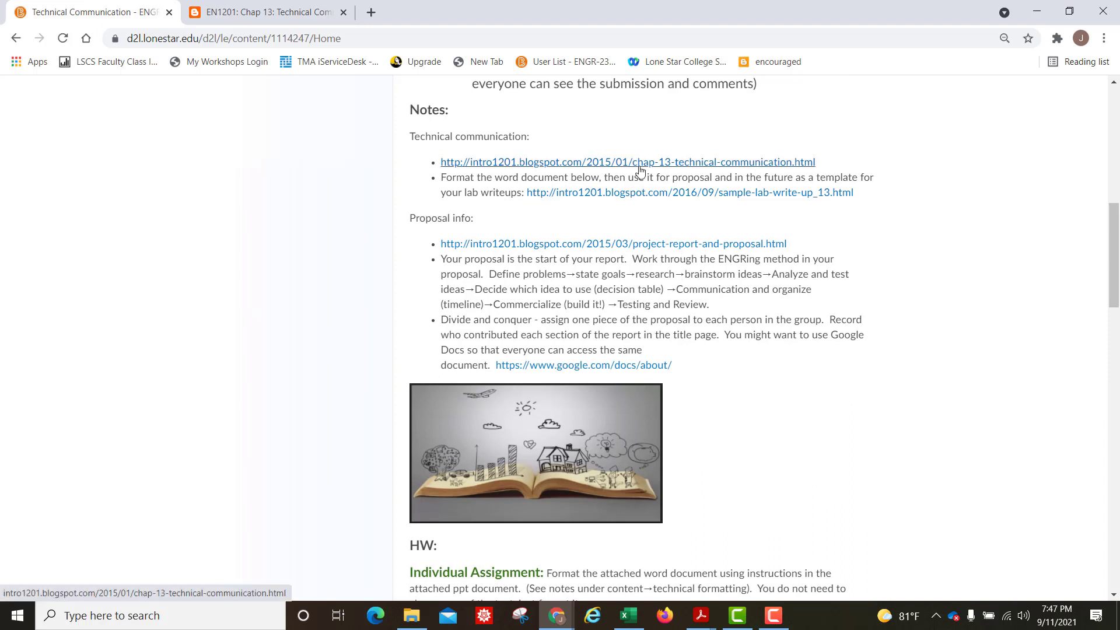
Step: Open the Chapter 13 technical communication notes and examine the noise diagram and the sentence-mistake examples with their corrections
{"action": "right_click", "coordinate": [639, 169]}
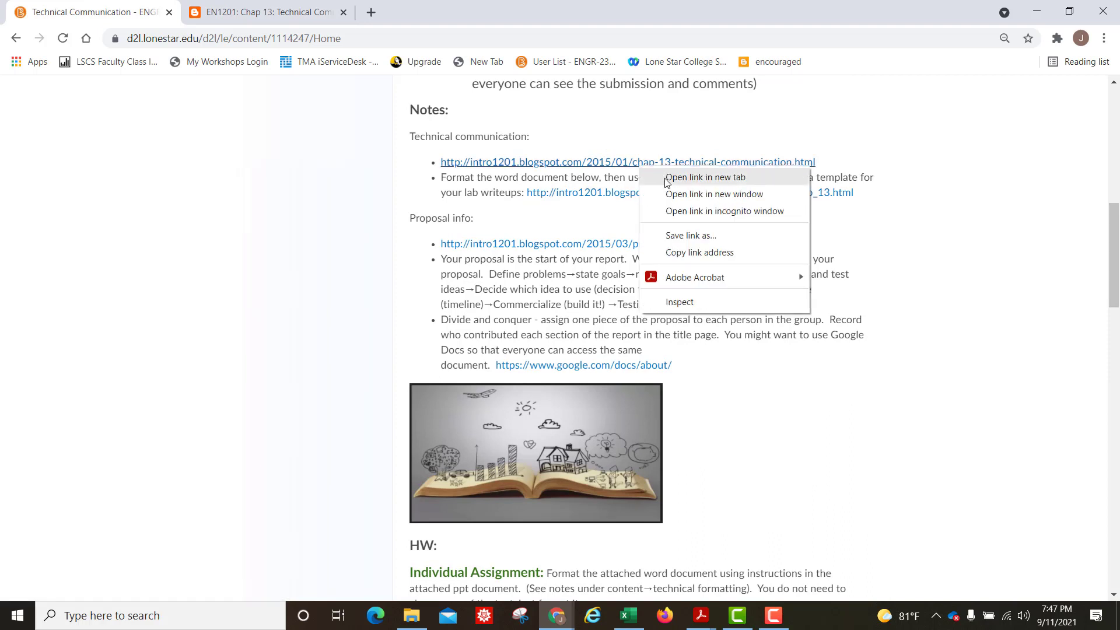
{"action": "left_click", "coordinate": [276, 16]}
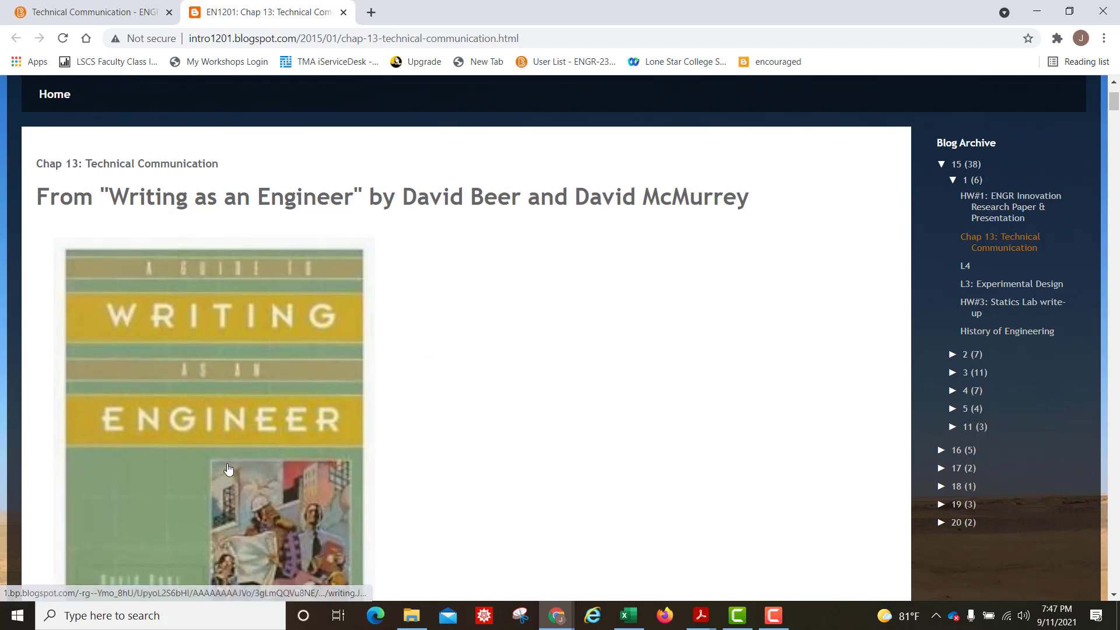
{"action": "scroll", "coordinate": [503, 446], "scroll_direction": "down", "scroll_amount": 5}
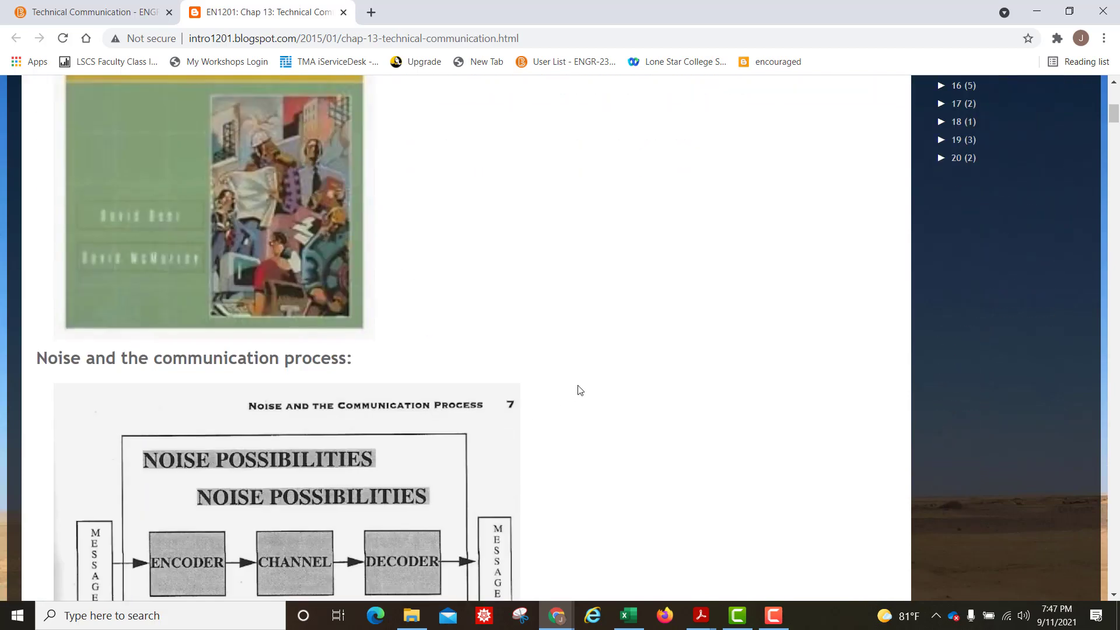
{"action": "scroll", "coordinate": [683, 420], "scroll_direction": "down", "scroll_amount": 1}
{"action": "scroll", "coordinate": [684, 420], "scroll_direction": "down", "scroll_amount": 2}
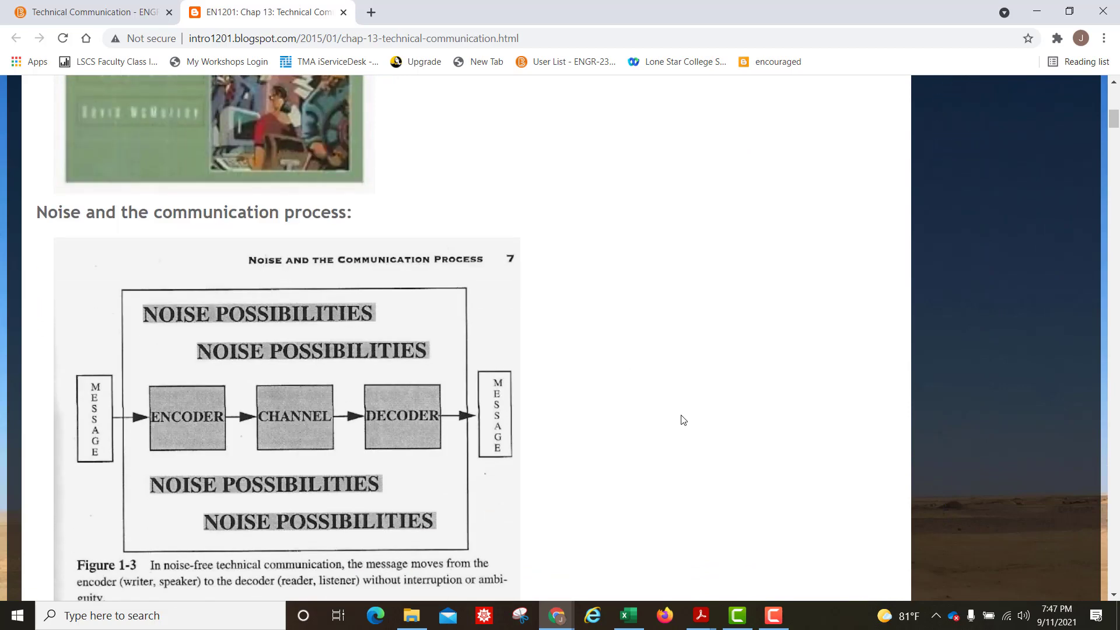
{"action": "scroll", "coordinate": [683, 419], "scroll_direction": "down", "scroll_amount": 1}
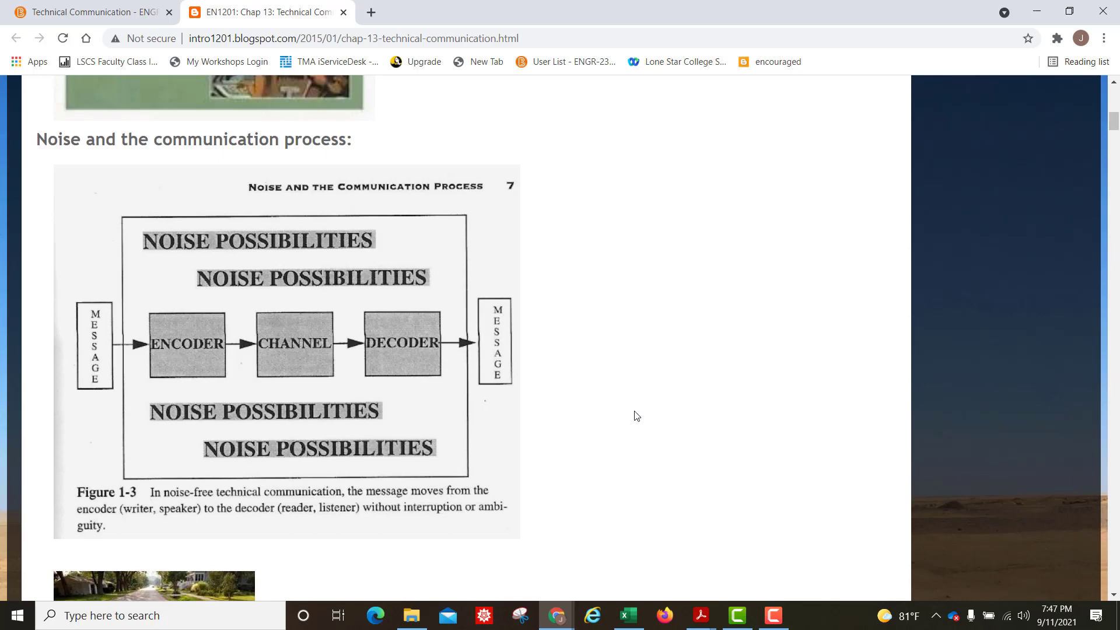
{"action": "scroll", "coordinate": [636, 416], "scroll_direction": "down", "scroll_amount": 6}
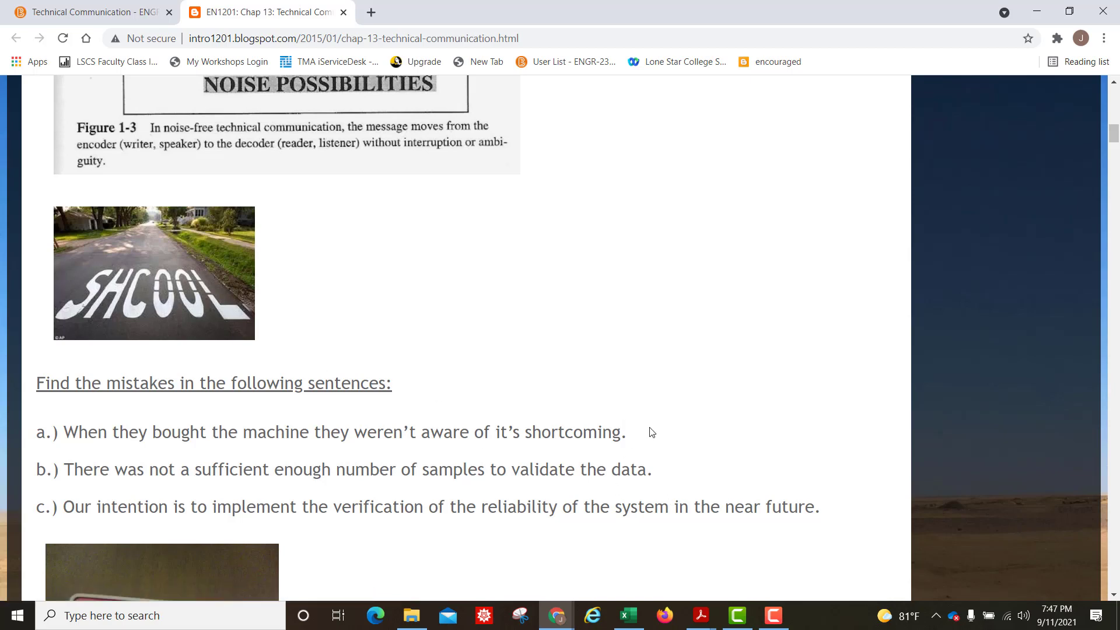
{"action": "scroll", "coordinate": [646, 437], "scroll_direction": "down", "scroll_amount": 1}
{"action": "scroll", "coordinate": [646, 437], "scroll_direction": "down", "scroll_amount": 7}
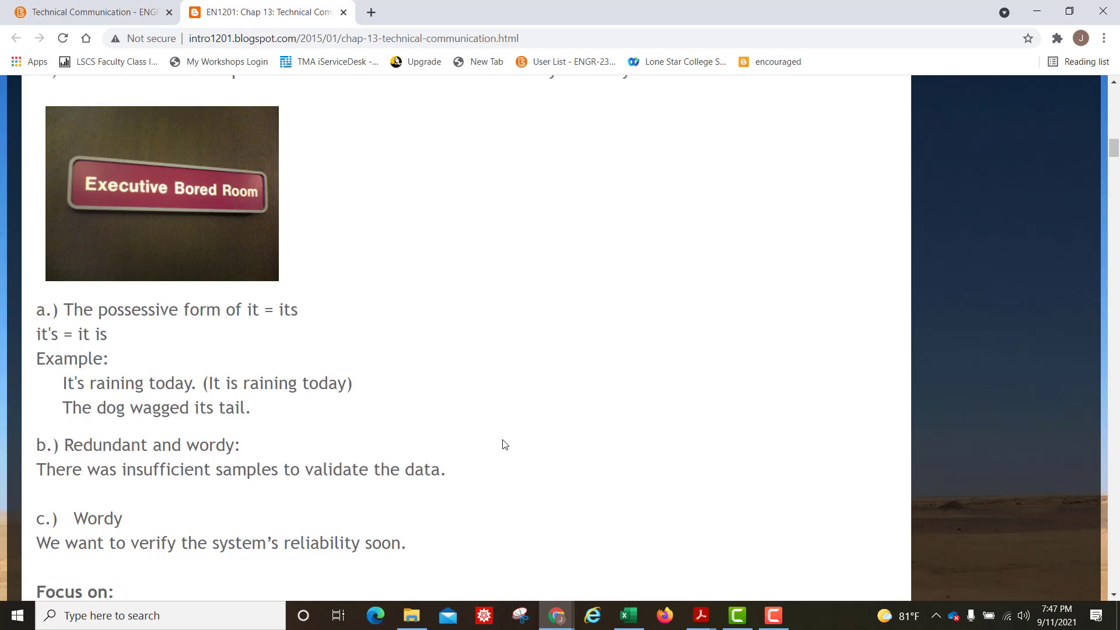
Step: Read the Chapter 13 guidance on purpose, readers, document specifications, getting to the point, accuracy and heading levels
{"action": "scroll", "coordinate": [505, 444], "scroll_direction": "down", "scroll_amount": 5}
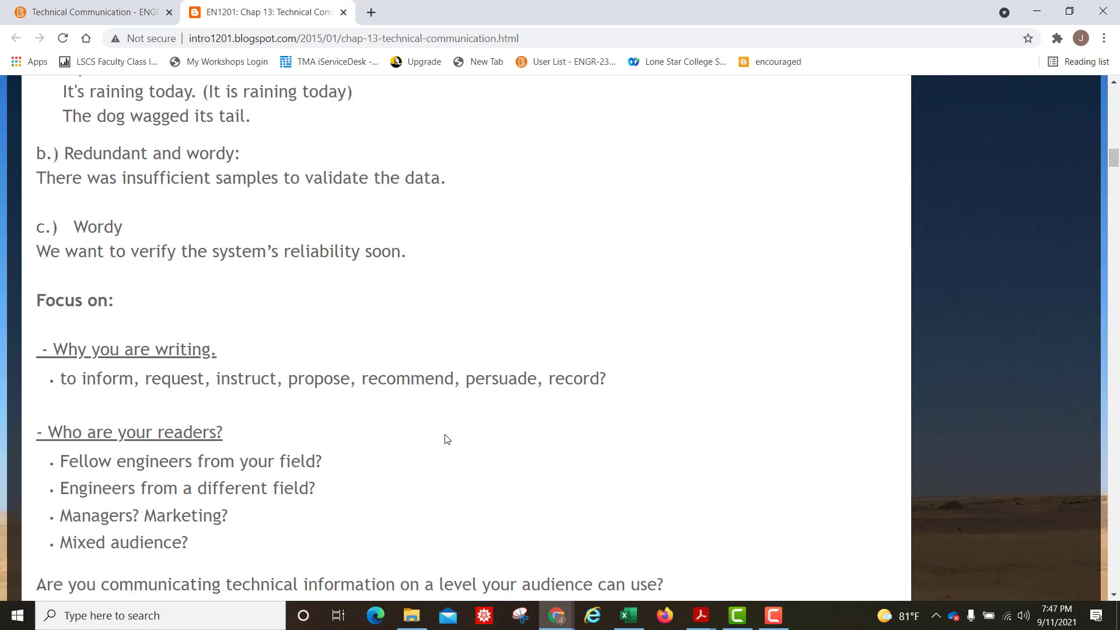
{"action": "scroll", "coordinate": [446, 439], "scroll_direction": "down", "scroll_amount": 6}
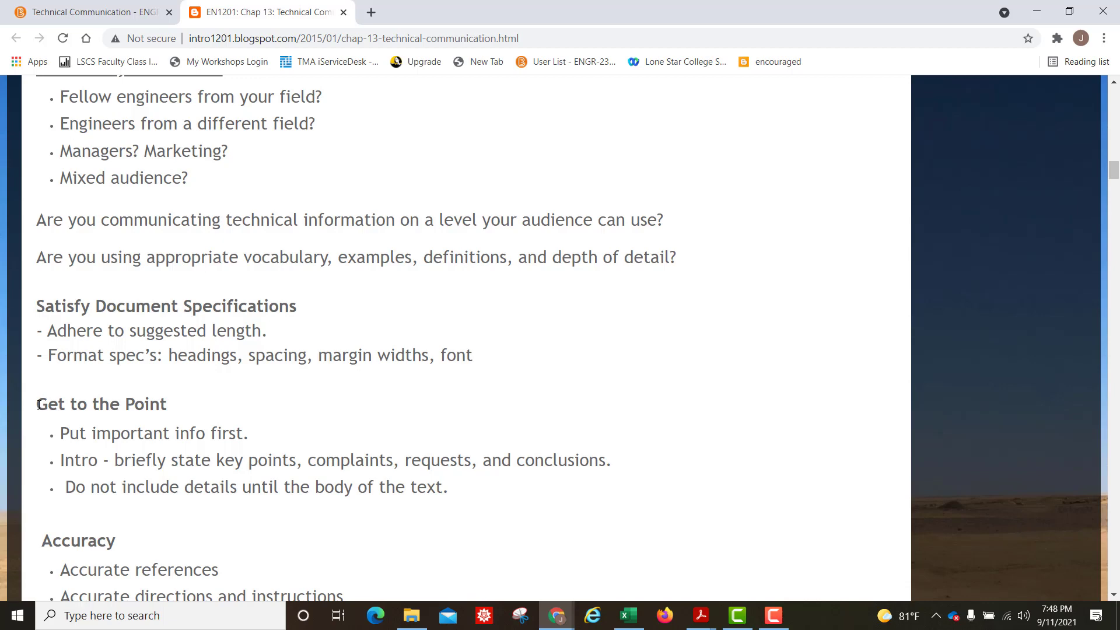
{"action": "left_click_drag", "start_coordinate": [38, 405], "coordinate": [258, 425]}
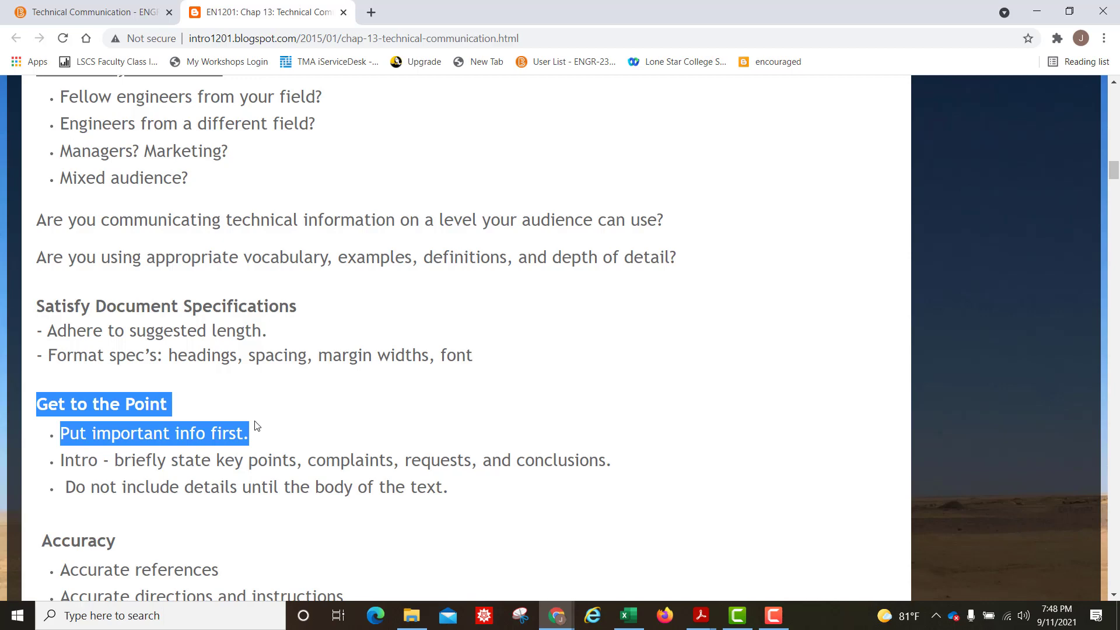
{"action": "left_click", "coordinate": [277, 426]}
{"action": "scroll", "coordinate": [278, 426], "scroll_direction": "down", "scroll_amount": 1}
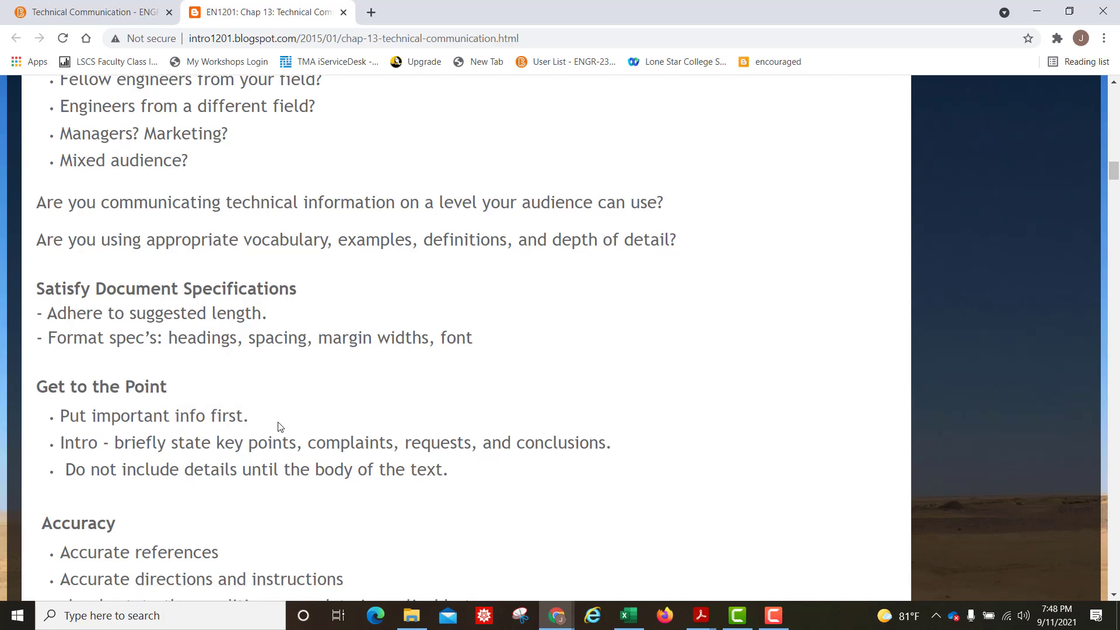
{"action": "scroll", "coordinate": [279, 426], "scroll_direction": "down", "scroll_amount": 4}
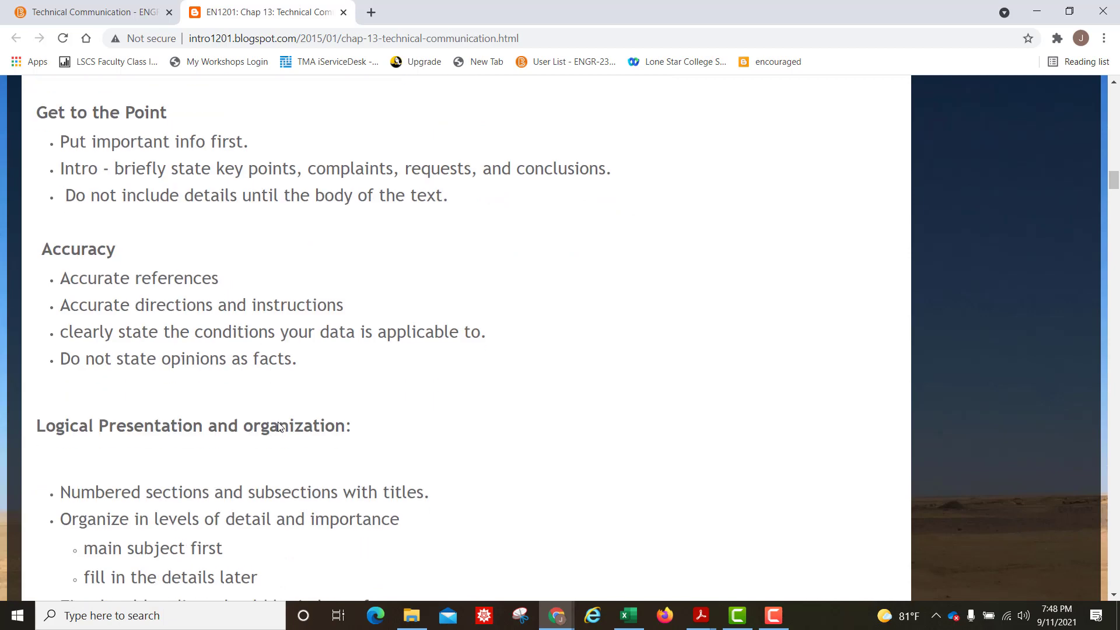
{"action": "scroll", "coordinate": [379, 400], "scroll_direction": "down", "scroll_amount": 5}
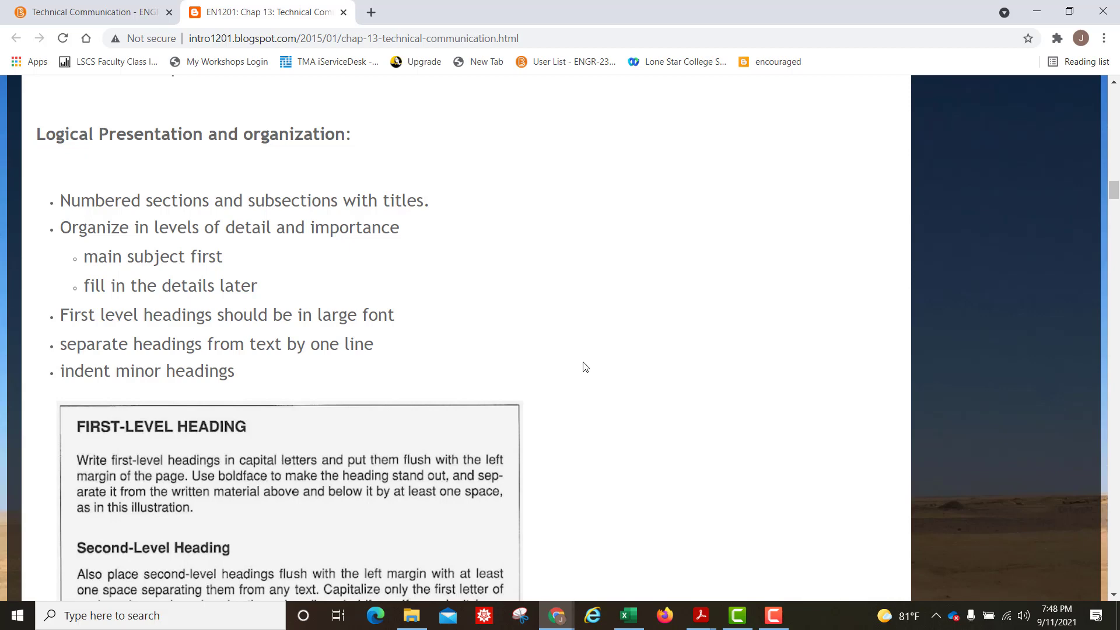
{"action": "scroll", "coordinate": [584, 364], "scroll_direction": "down", "scroll_amount": 2}
{"action": "scroll", "coordinate": [586, 366], "scroll_direction": "down", "scroll_amount": 2}
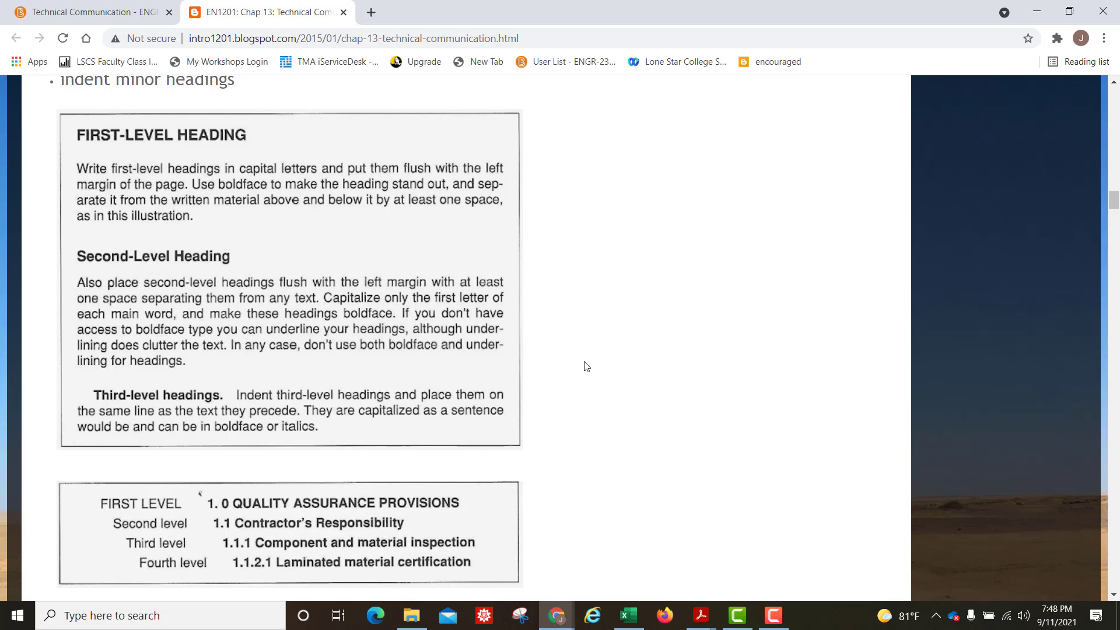
{"action": "scroll", "coordinate": [565, 374], "scroll_direction": "down", "scroll_amount": 2}
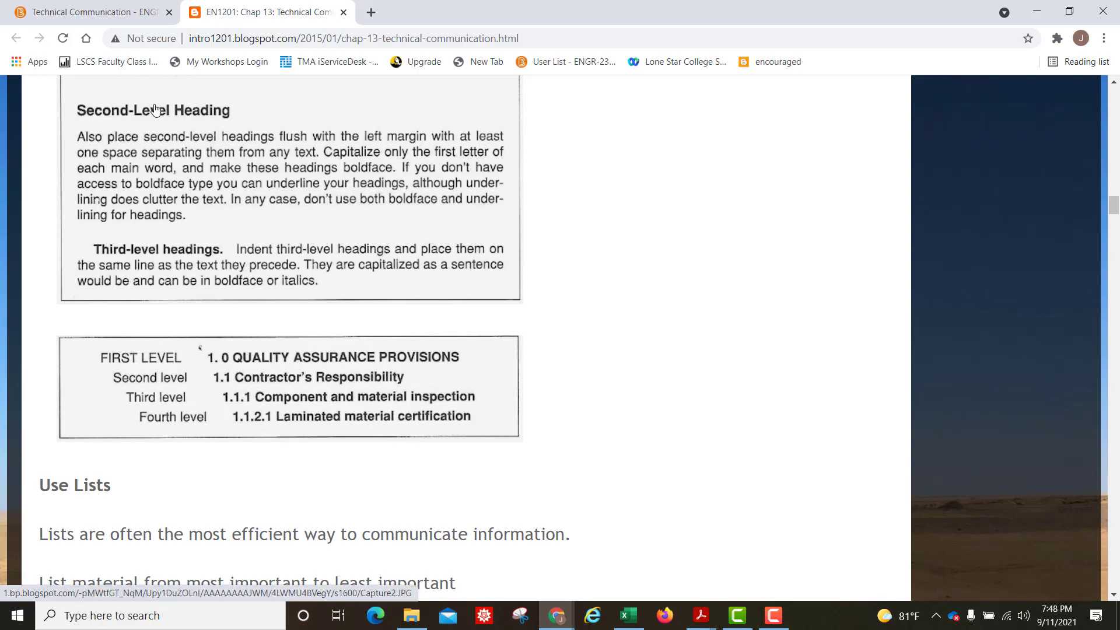
Step: Download the IndividualReportFormatPractice Word document from the Technical Communication course page and open it in Word with editing enabled
{"action": "left_click", "coordinate": [93, 13]}
{"action": "scroll", "coordinate": [781, 315], "scroll_direction": "up", "scroll_amount": 9}
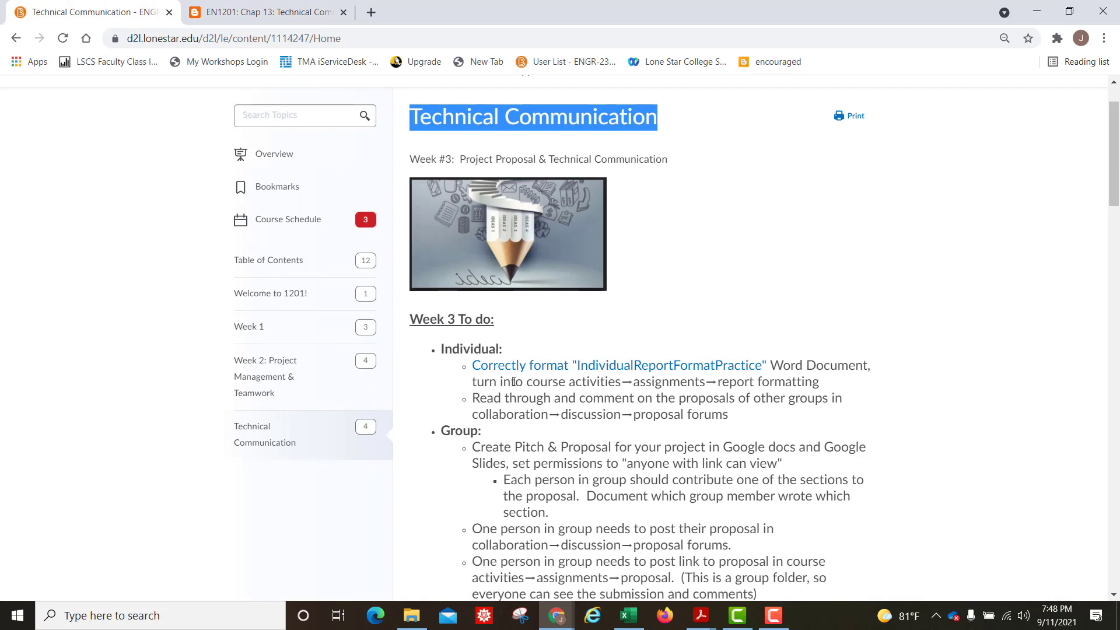
{"action": "left_click_drag", "start_coordinate": [770, 366], "coordinate": [870, 364]}
{"action": "scroll", "coordinate": [863, 332], "scroll_direction": "down", "scroll_amount": 20}
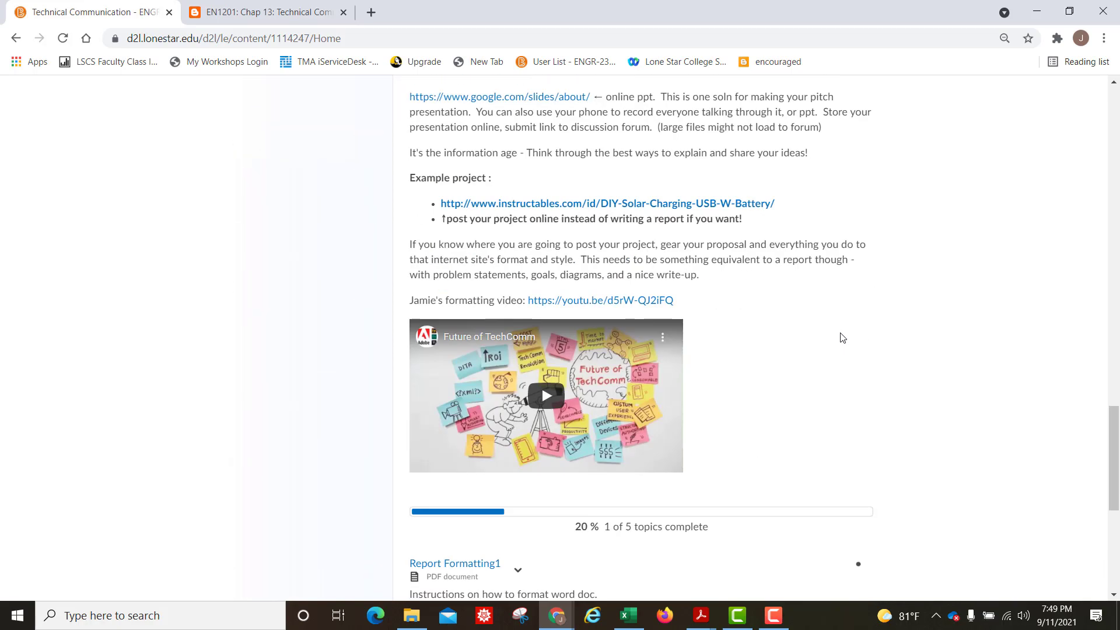
{"action": "scroll", "coordinate": [842, 335], "scroll_direction": "down", "scroll_amount": 5}
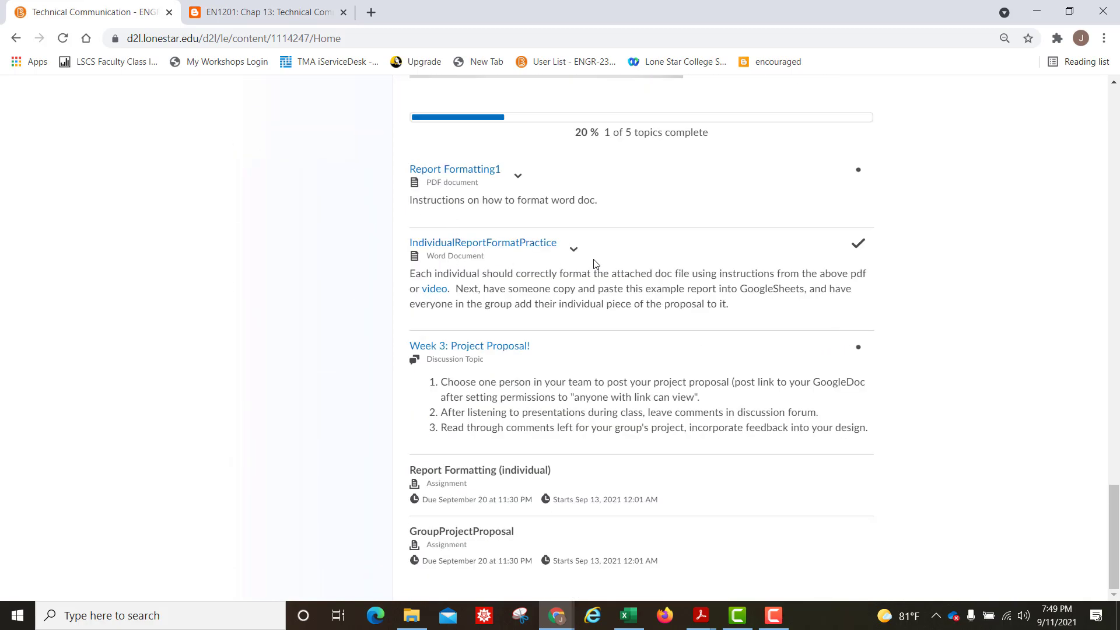
{"action": "left_click", "coordinate": [572, 251]}
{"action": "left_click", "coordinate": [601, 313]}
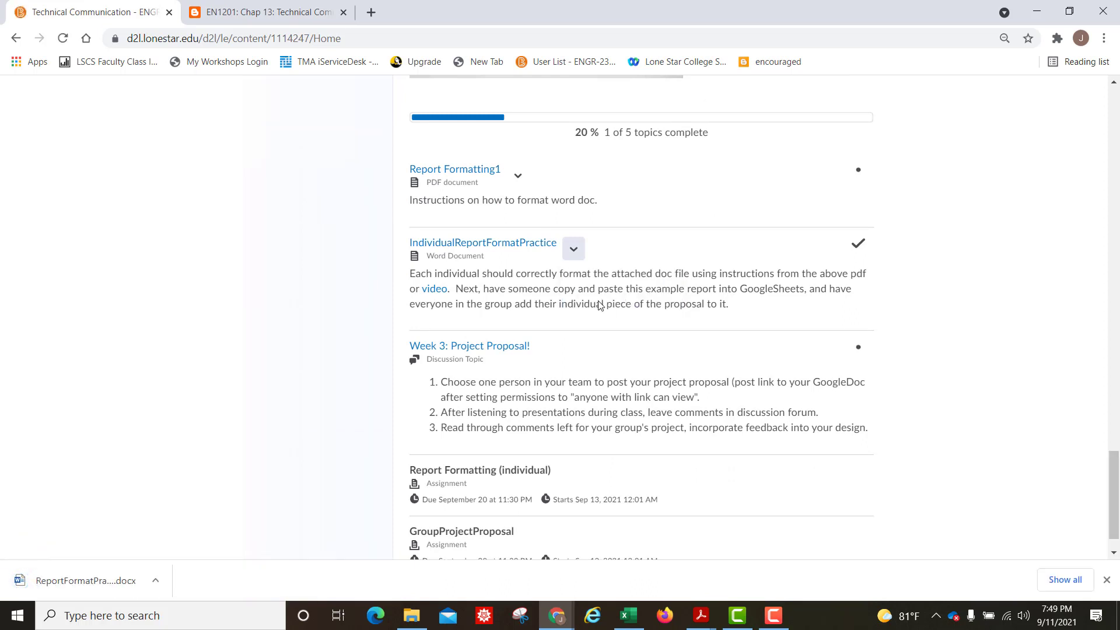
{"action": "left_click", "coordinate": [87, 580]}
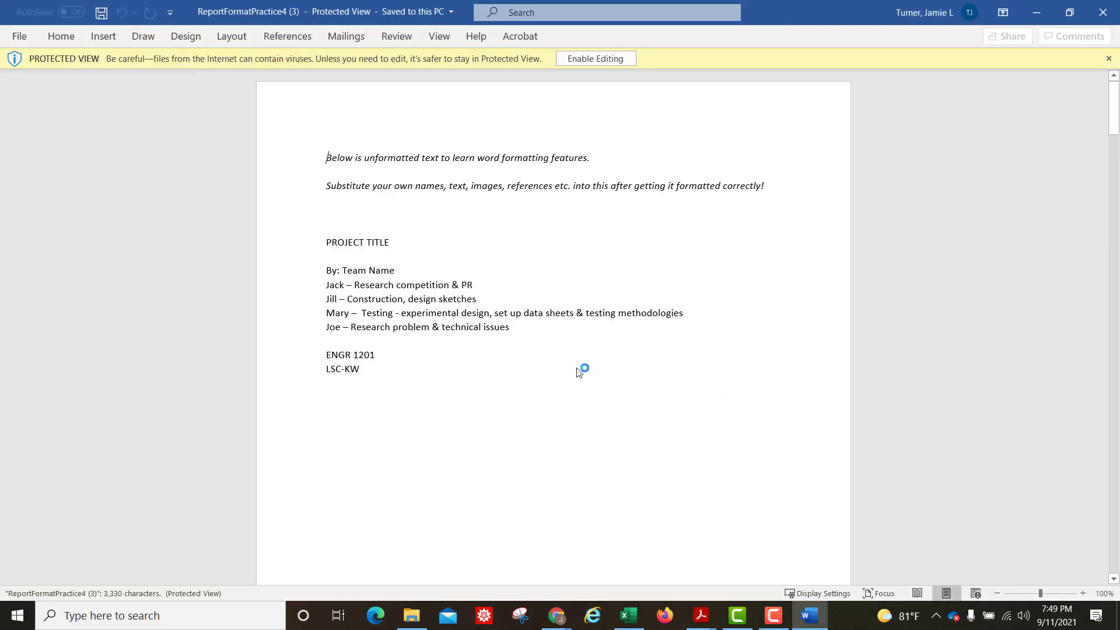
{"action": "left_click", "coordinate": [611, 59]}
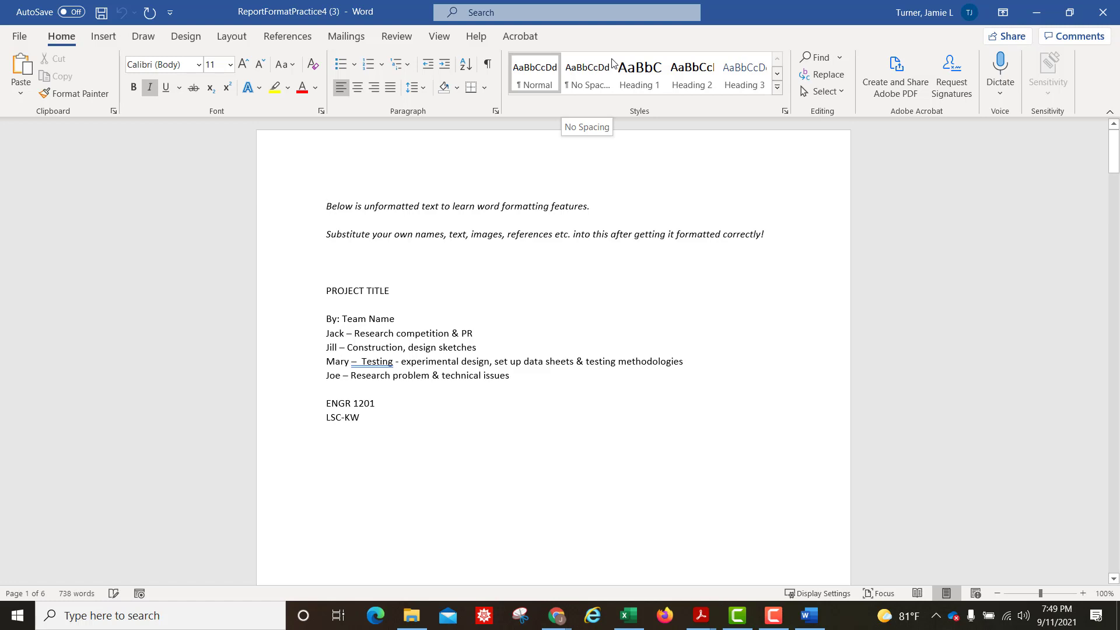
Step: Delete the two italic instruction lines above PROJECT TITLE and an empty line left there
{"action": "left_click_drag", "start_coordinate": [357, 208], "coordinate": [500, 208]}
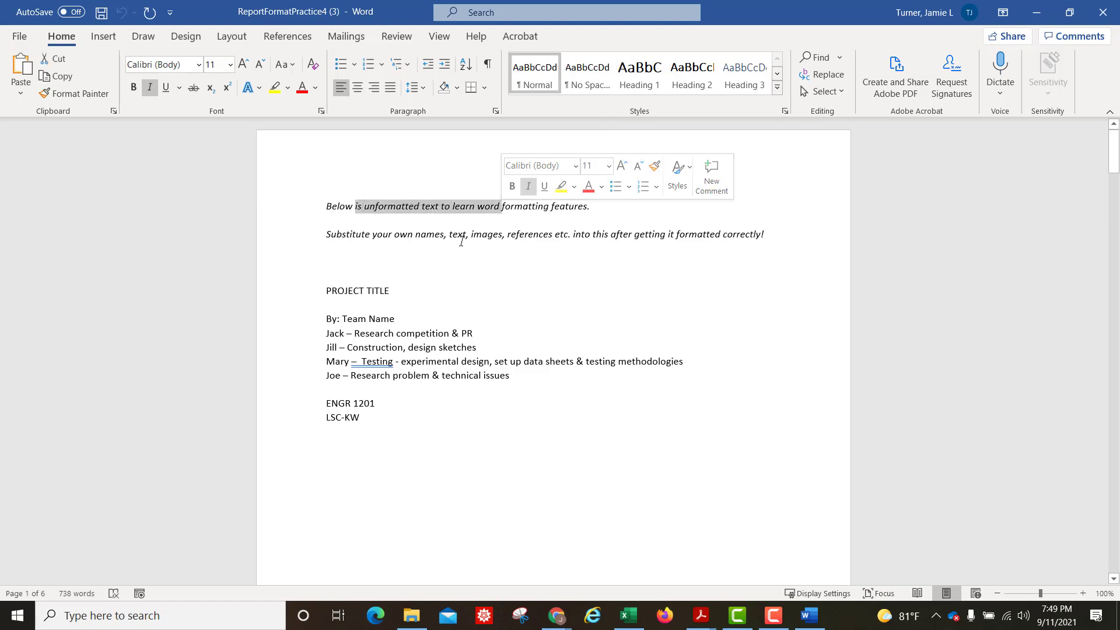
{"action": "left_click", "coordinate": [340, 257]}
{"action": "left_click_drag", "start_coordinate": [344, 203], "coordinate": [782, 237]}
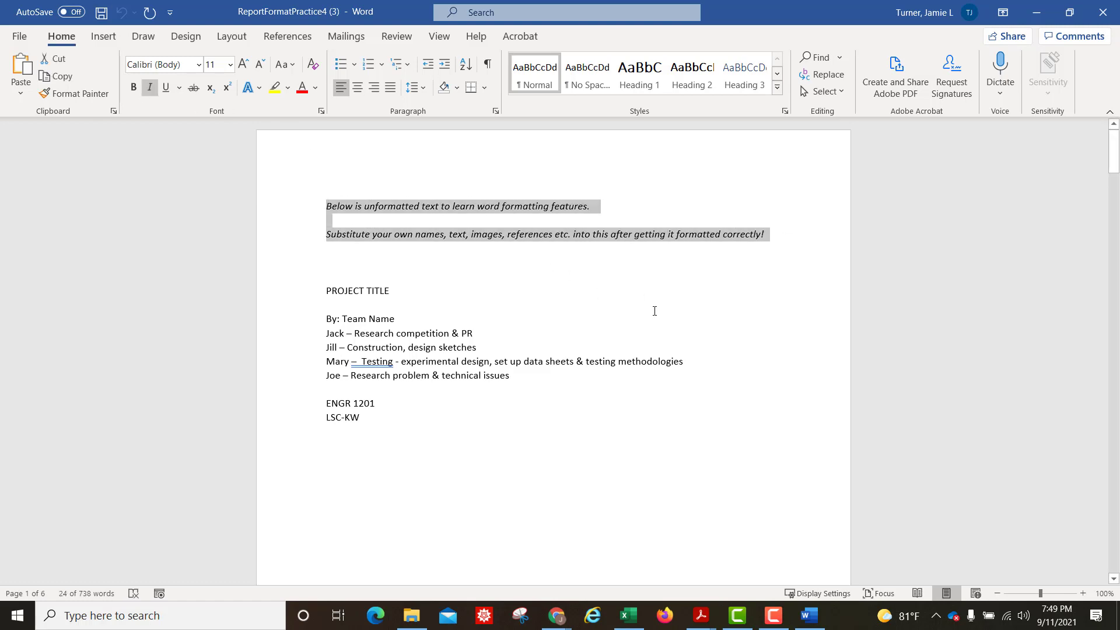
{"action": "key", "text": "Delete"}
{"action": "key", "text": "Delete"}
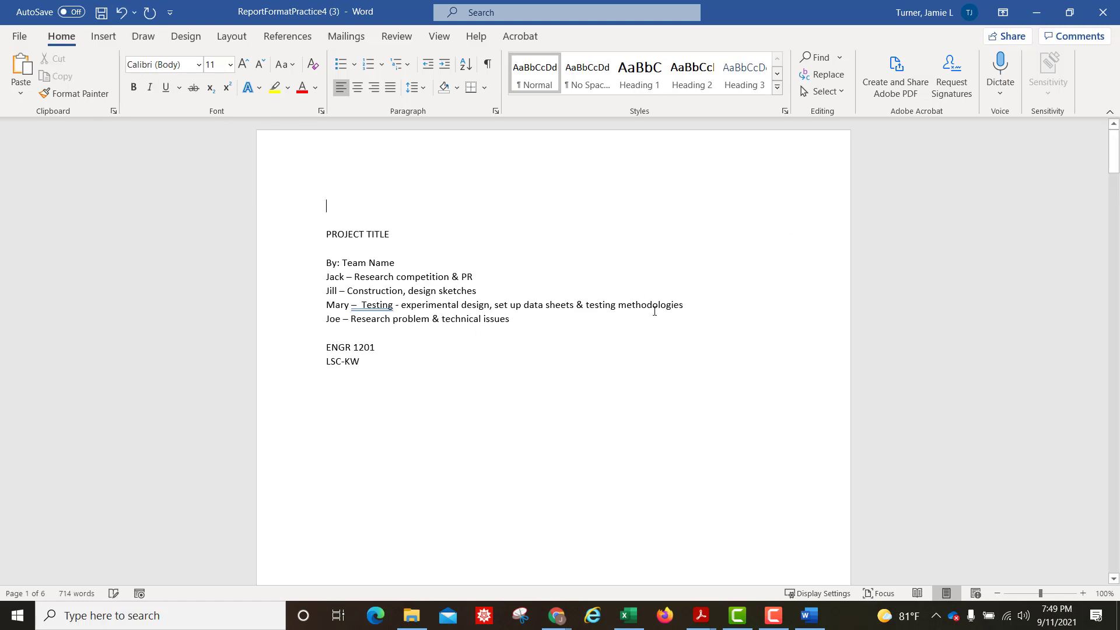
Step: Switch to the course page in Chrome and check the title page requirement in the Individual Assignment list
{"action": "left_click", "coordinate": [1037, 14]}
{"action": "scroll", "coordinate": [662, 292], "scroll_direction": "up", "scroll_amount": 10}
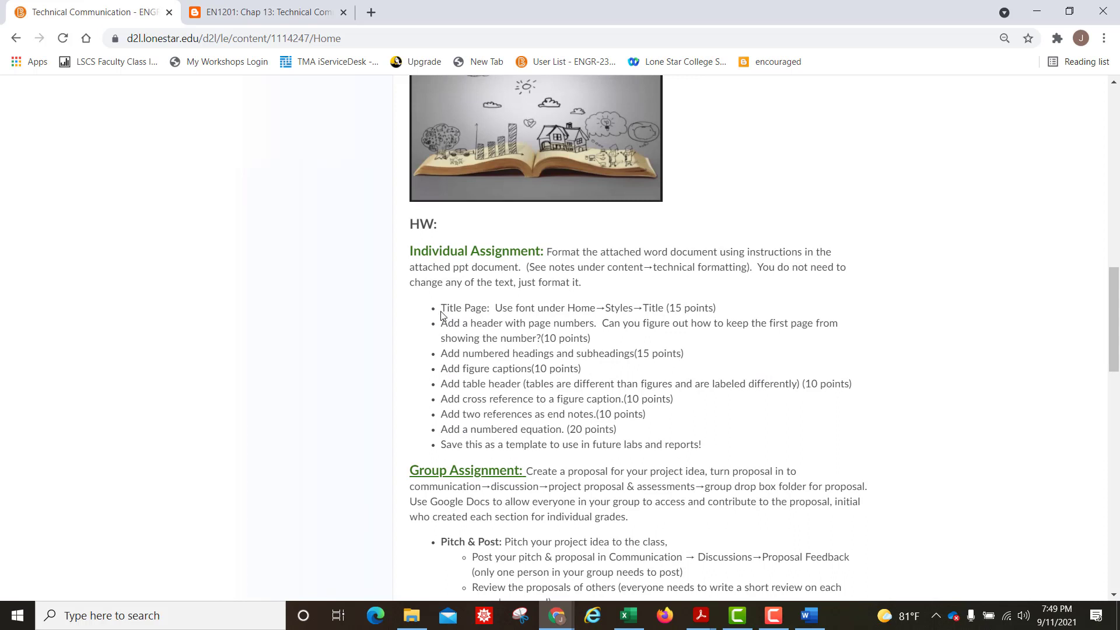
{"action": "left_click_drag", "start_coordinate": [446, 309], "coordinate": [726, 309]}
{"action": "left_click", "coordinate": [726, 309]}
Step: Return to the Word document and apply the Title style to the PROJECT TITLE line
{"action": "left_click", "coordinate": [809, 615]}
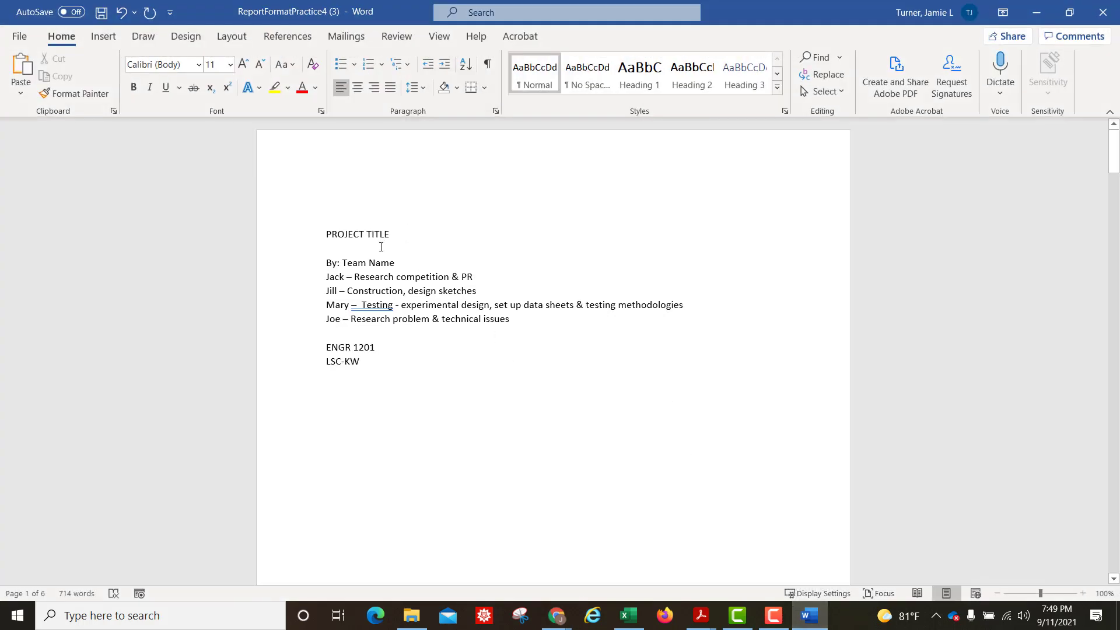
{"action": "left_click_drag", "start_coordinate": [327, 233], "coordinate": [392, 234]}
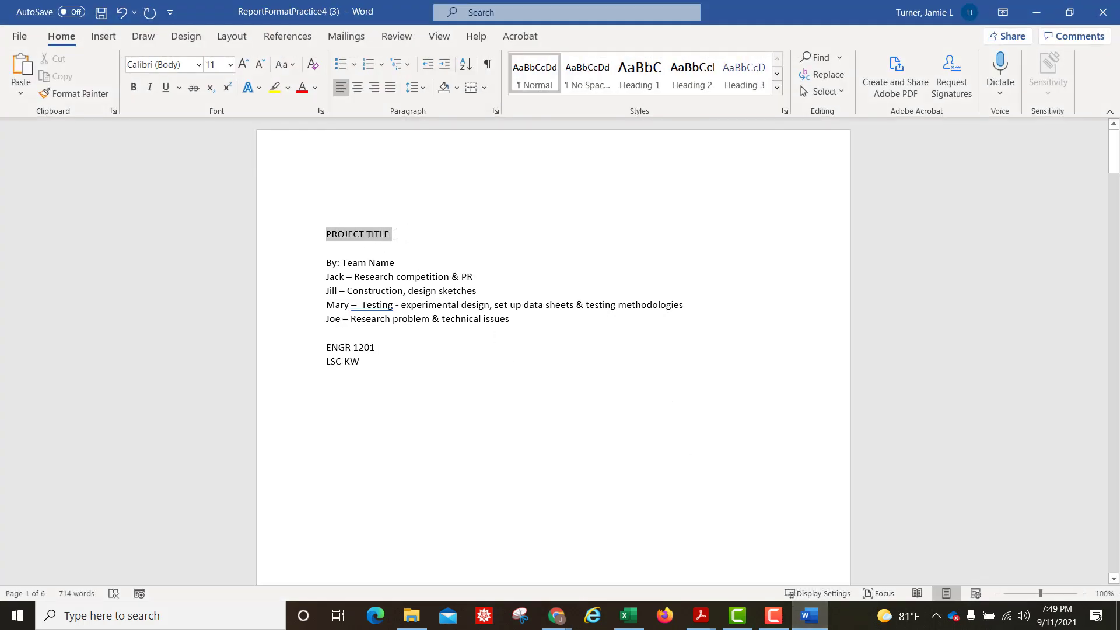
{"action": "left_click", "coordinate": [777, 88]}
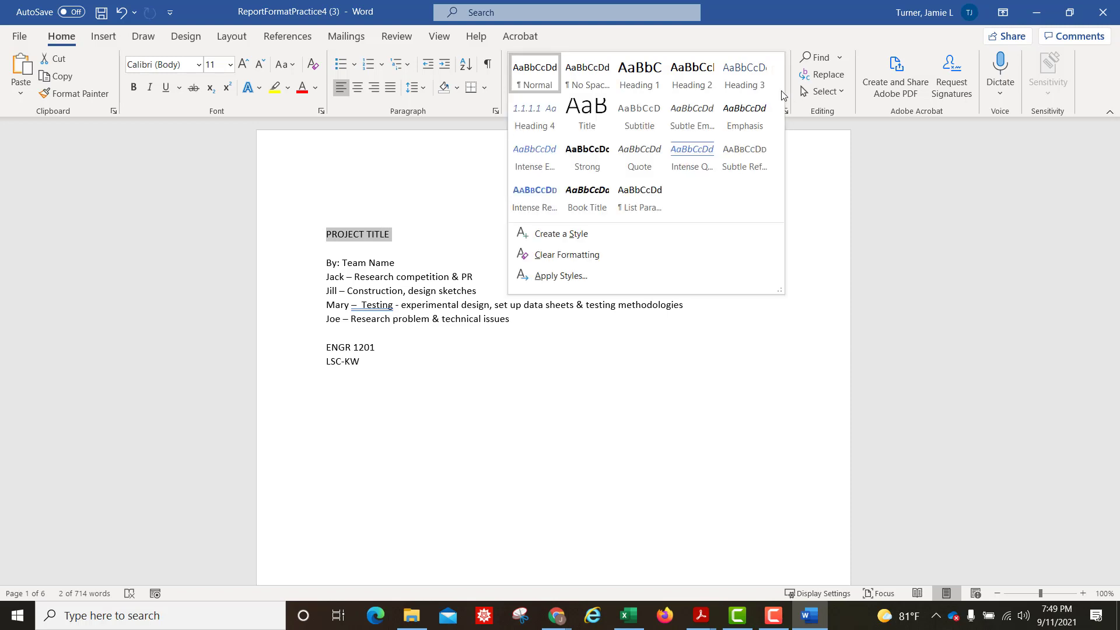
{"action": "left_click", "coordinate": [590, 123]}
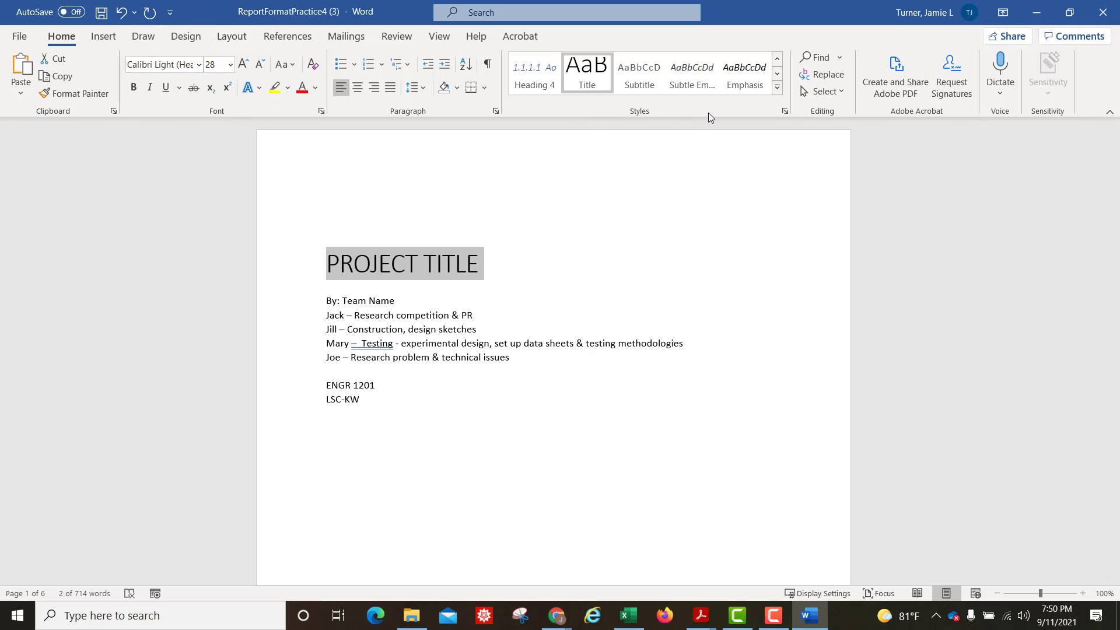
Step: Look at the options offered for the Title style in the expanded style gallery, leaving the style as it is
{"action": "left_click", "coordinate": [777, 88]}
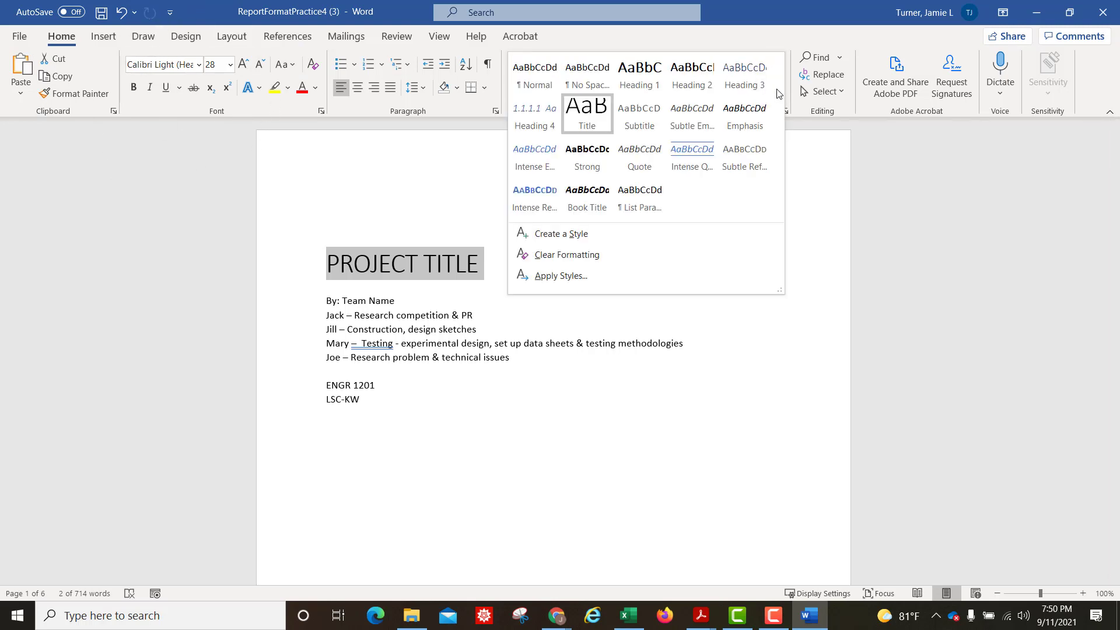
{"action": "right_click", "coordinate": [587, 120]}
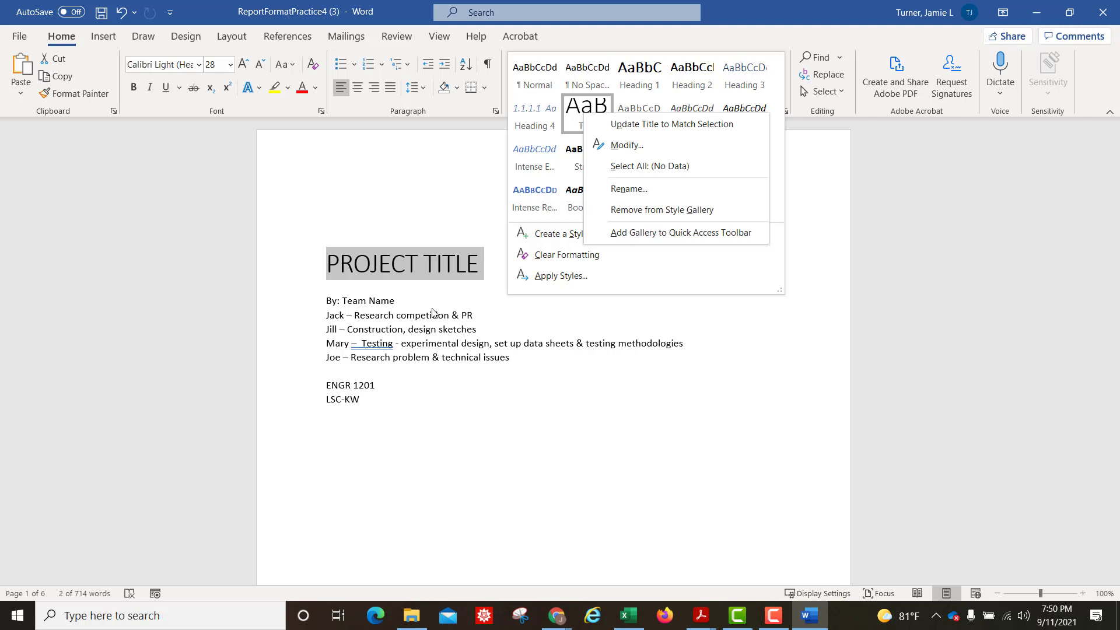
{"action": "left_click", "coordinate": [446, 280]}
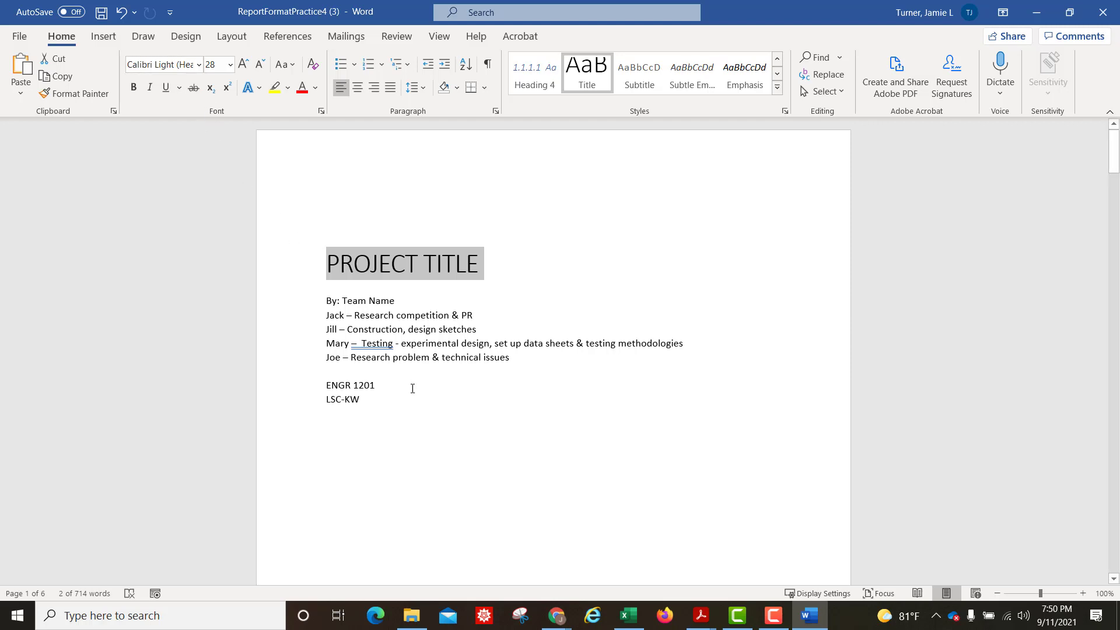
{"action": "left_click", "coordinate": [431, 398]}
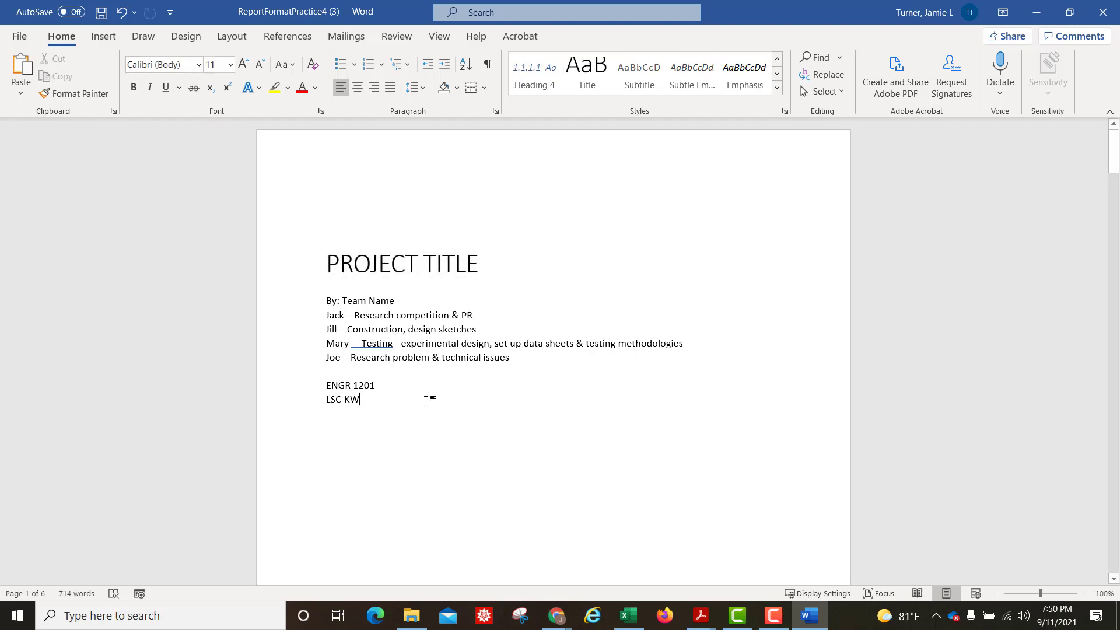
Step: Examine the team name line and the lines listing each member's name and role on the title page
{"action": "left_click", "coordinate": [413, 263]}
{"action": "left_click", "coordinate": [371, 302]}
{"action": "left_click_drag", "start_coordinate": [324, 301], "coordinate": [400, 300]}
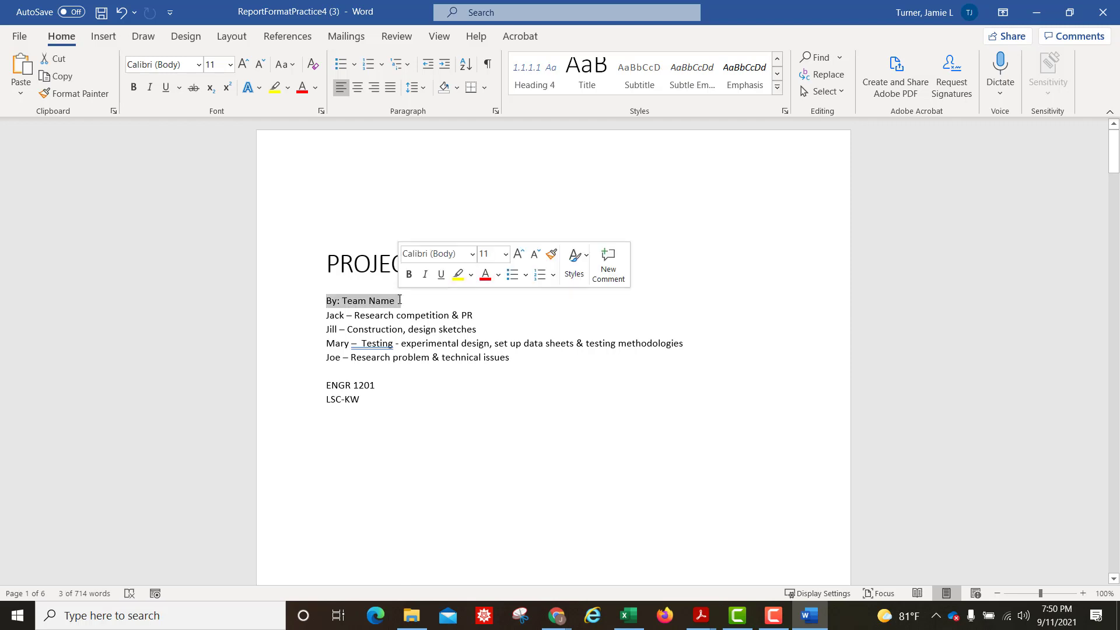
{"action": "left_click", "coordinate": [354, 316]}
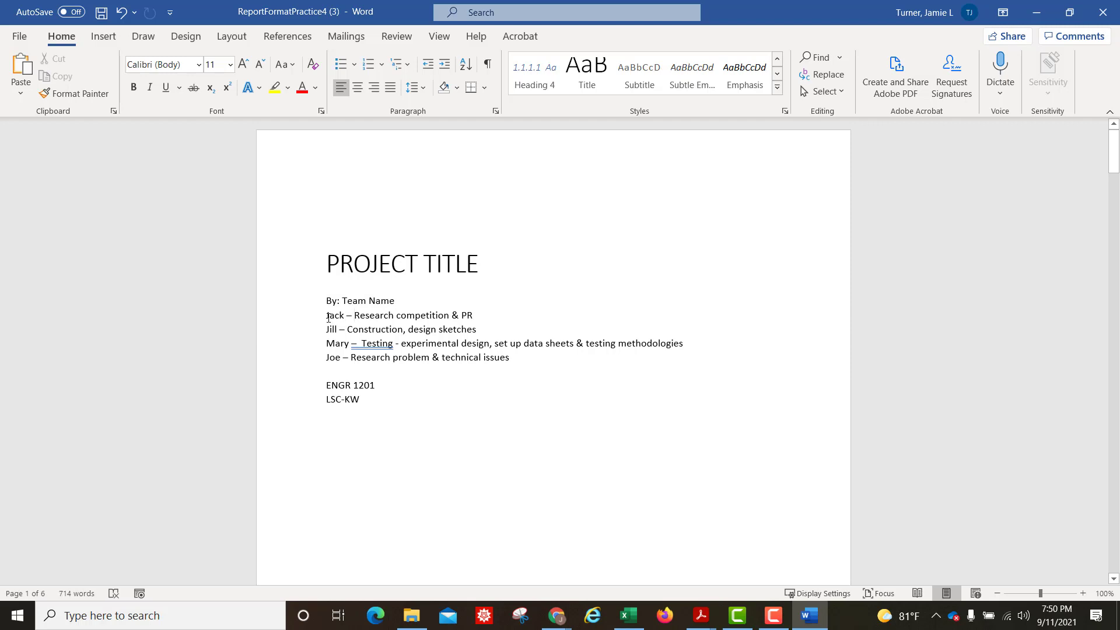
{"action": "left_click_drag", "start_coordinate": [325, 315], "coordinate": [493, 373]}
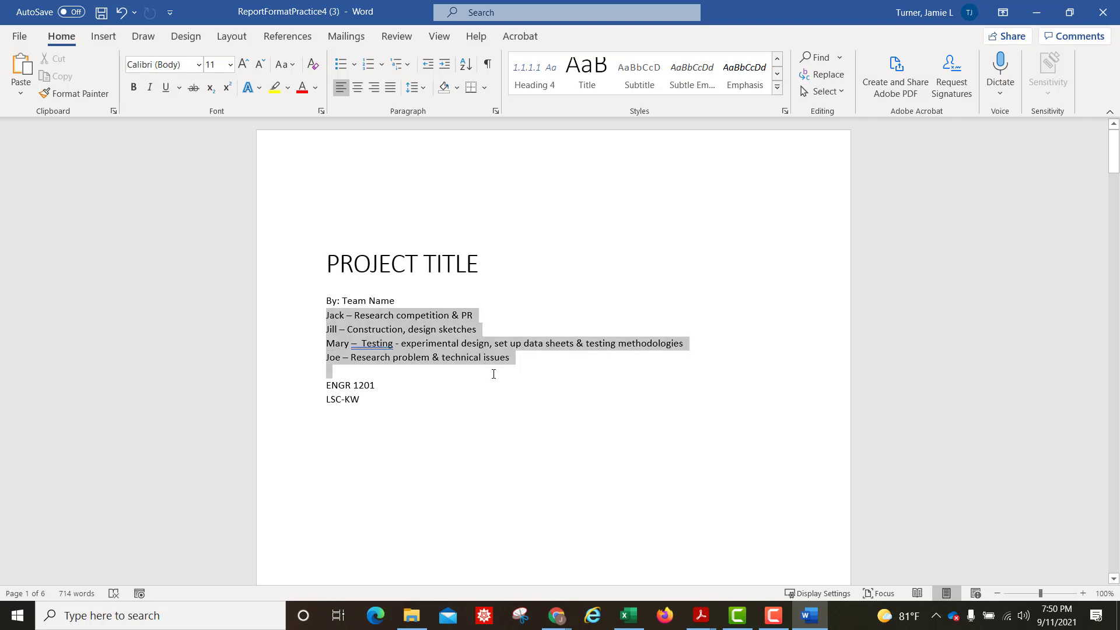
{"action": "left_click", "coordinate": [439, 425]}
{"action": "double_click", "coordinate": [330, 315]}
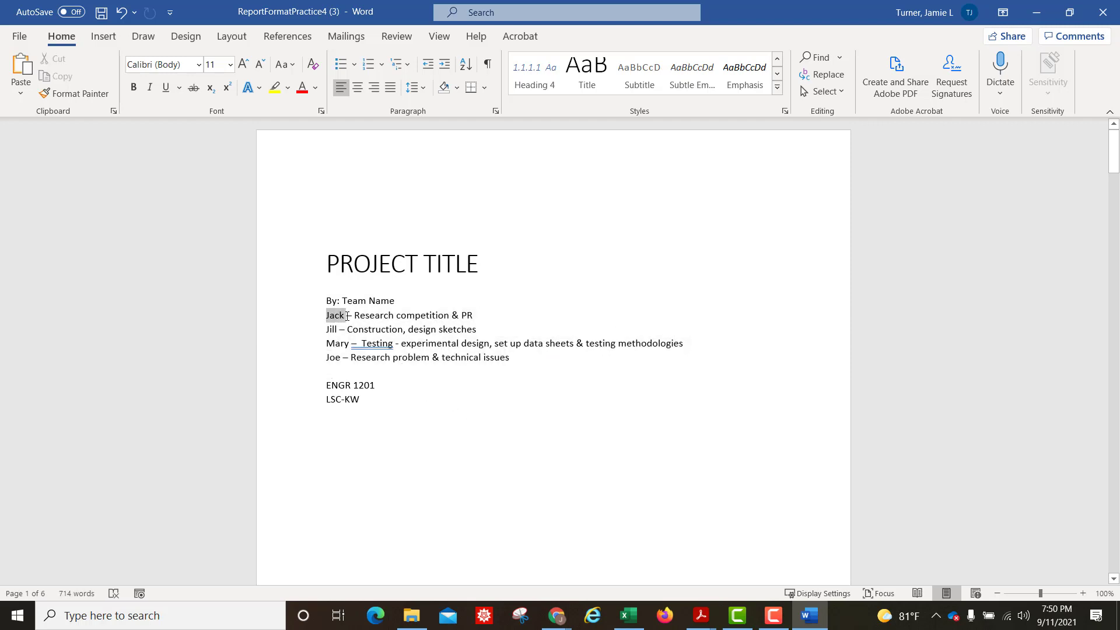
{"action": "left_click_drag", "start_coordinate": [354, 315], "coordinate": [495, 318]}
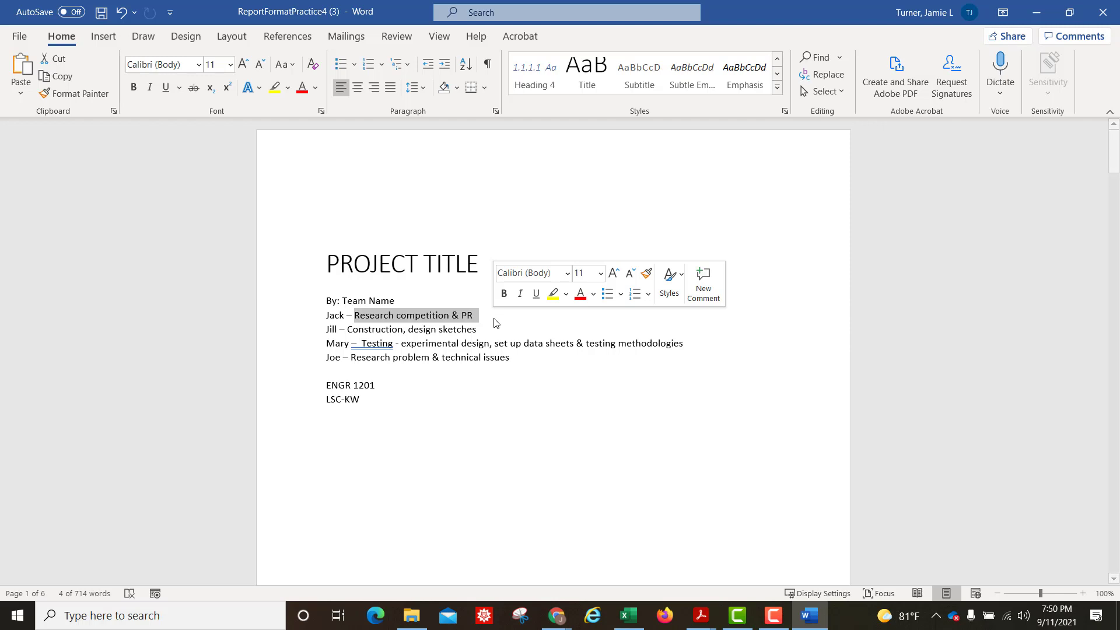
{"action": "left_click", "coordinate": [460, 330]}
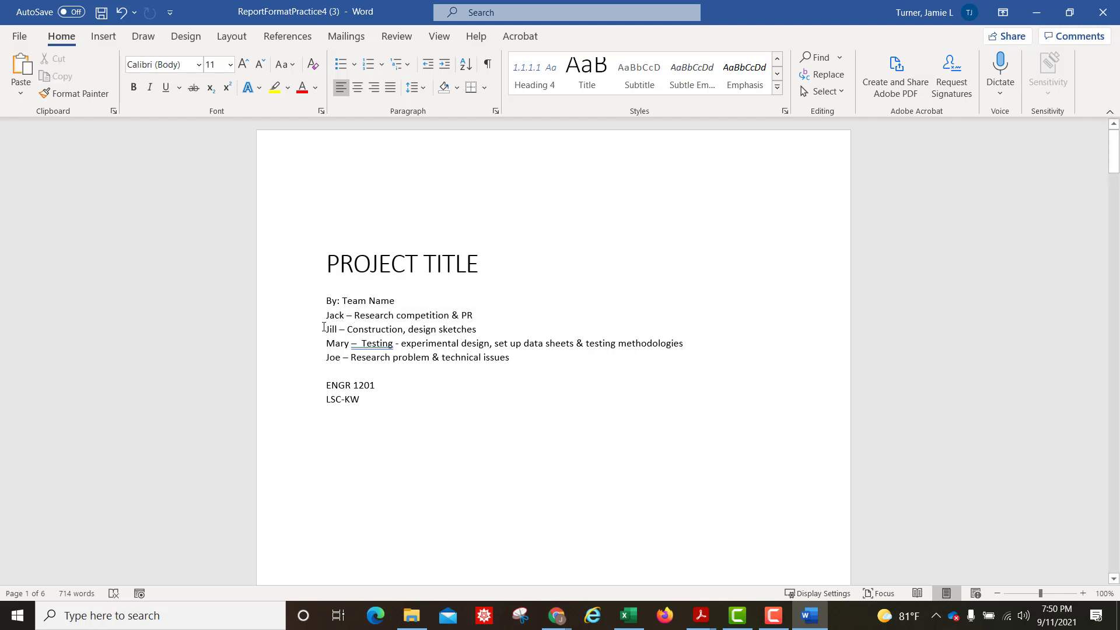
{"action": "left_click_drag", "start_coordinate": [325, 330], "coordinate": [473, 330]}
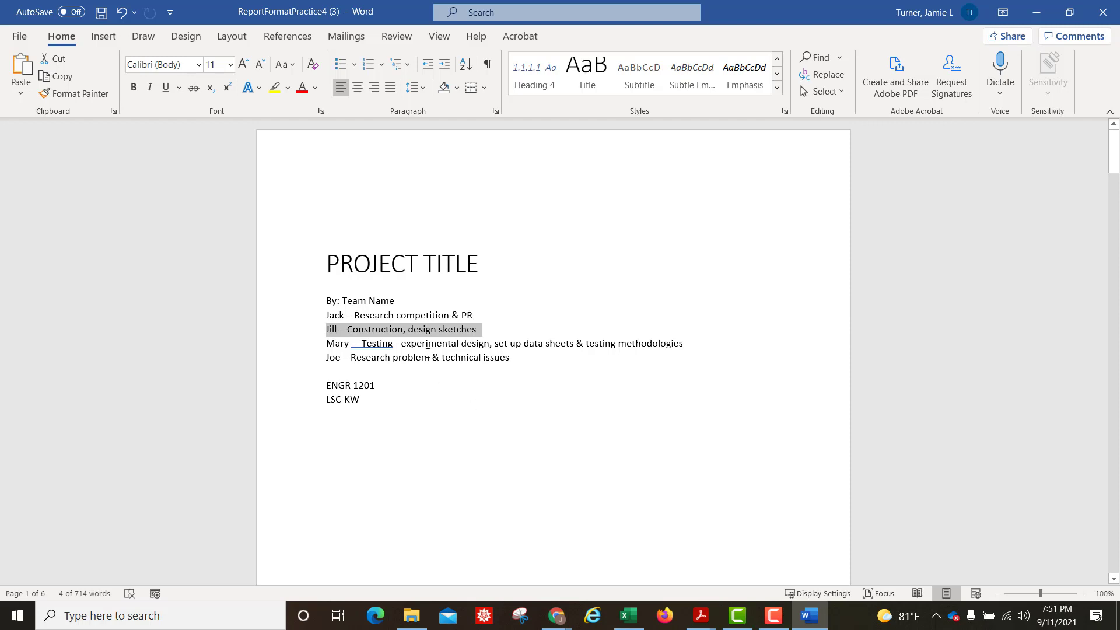
{"action": "left_click", "coordinate": [396, 369]}
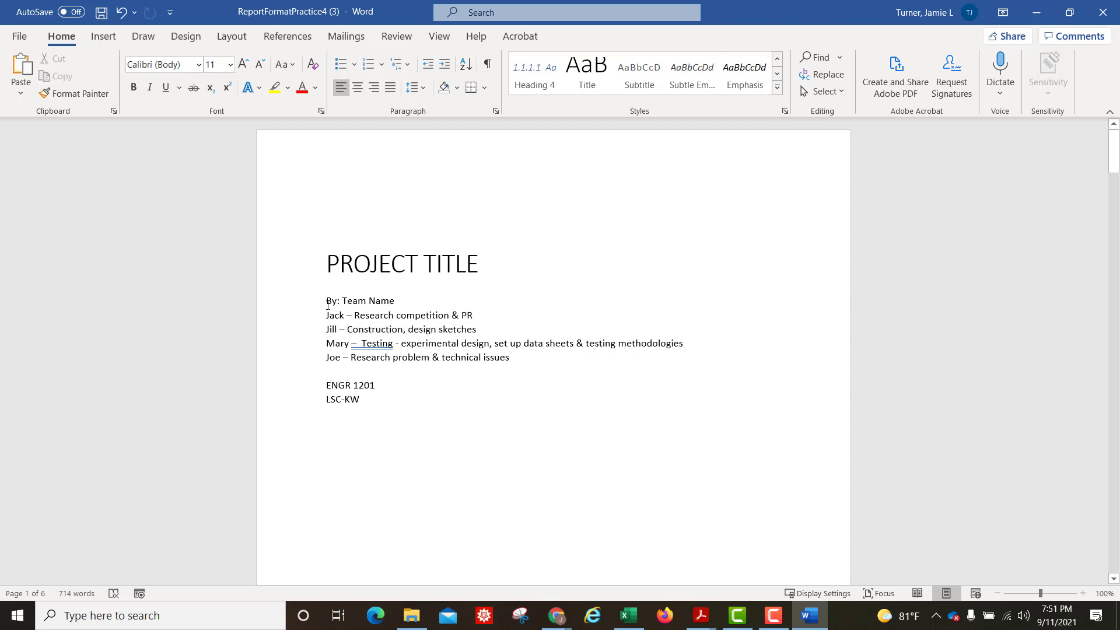
{"action": "left_click_drag", "start_coordinate": [325, 313], "coordinate": [578, 369]}
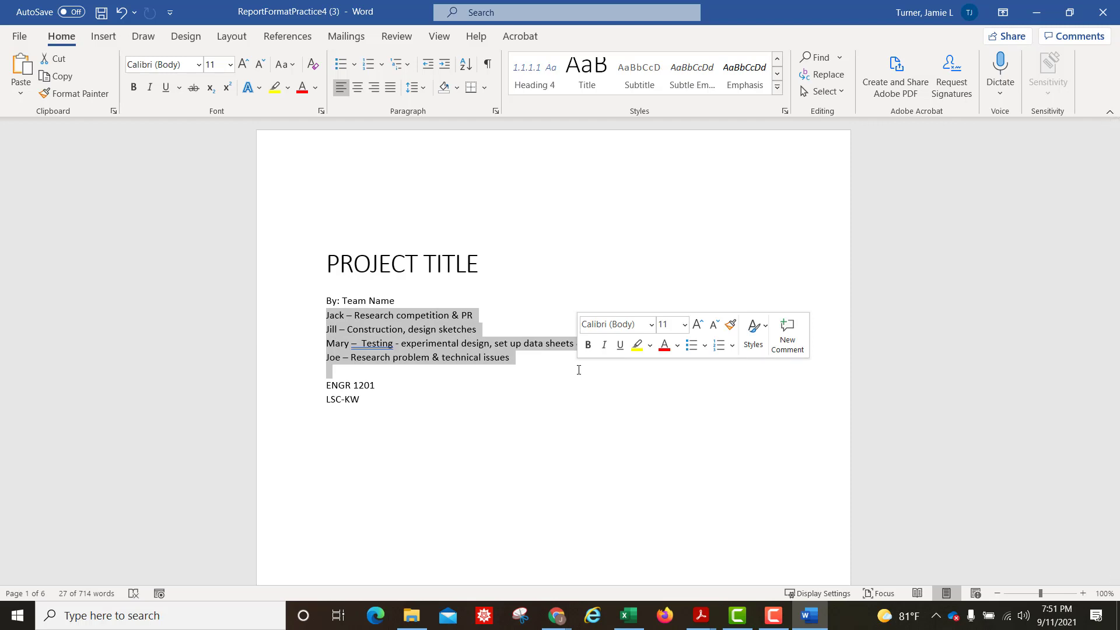
{"action": "left_click", "coordinate": [413, 357]}
Step: Apply the Subtitle style to the ENGR 1201 and LSC-KW lines on the title page
{"action": "left_click_drag", "start_coordinate": [325, 386], "coordinate": [375, 403]}
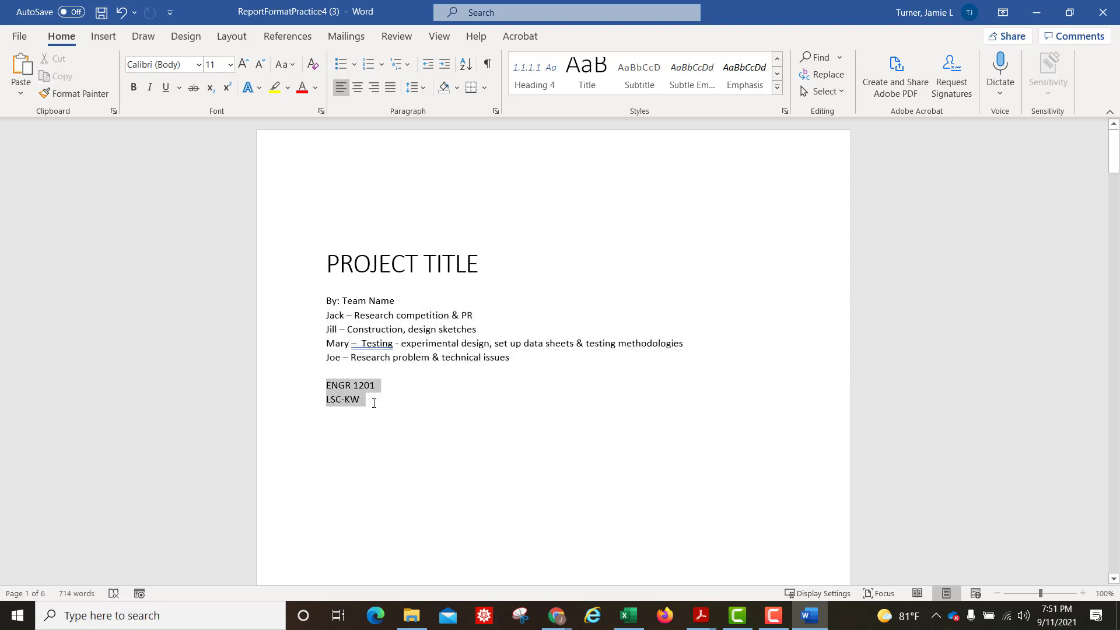
{"action": "left_click", "coordinate": [635, 73]}
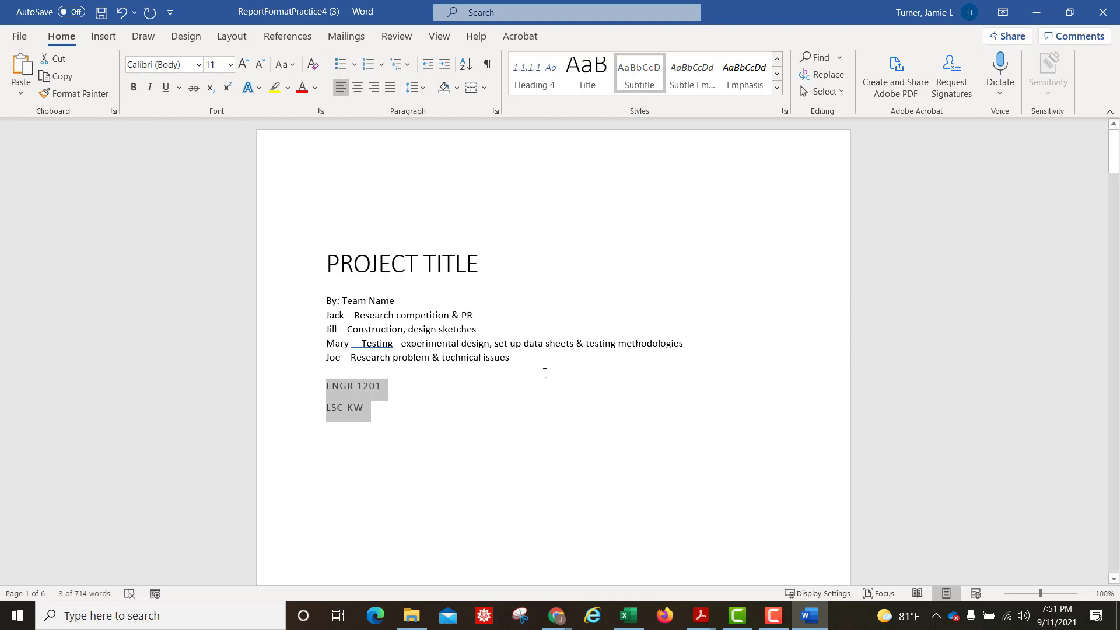
{"action": "left_click", "coordinate": [528, 412]}
Step: Insert 11 blank lines between PROJECT TITLE and the team name line on the title page
{"action": "scroll", "coordinate": [499, 411], "scroll_direction": "down", "scroll_amount": 5}
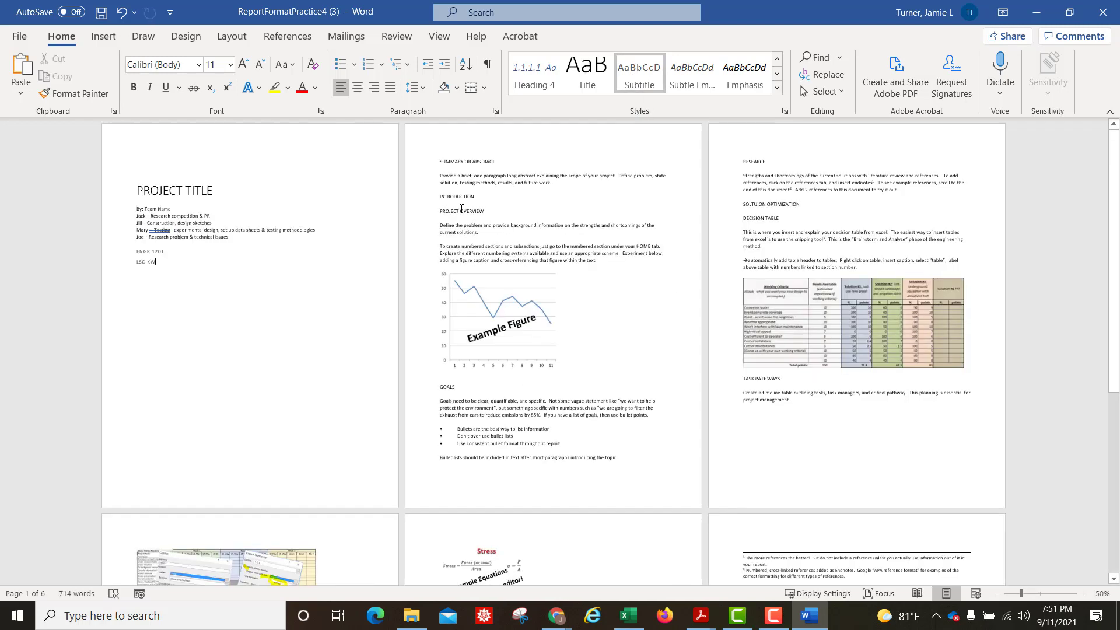
{"action": "left_click", "coordinate": [235, 202]}
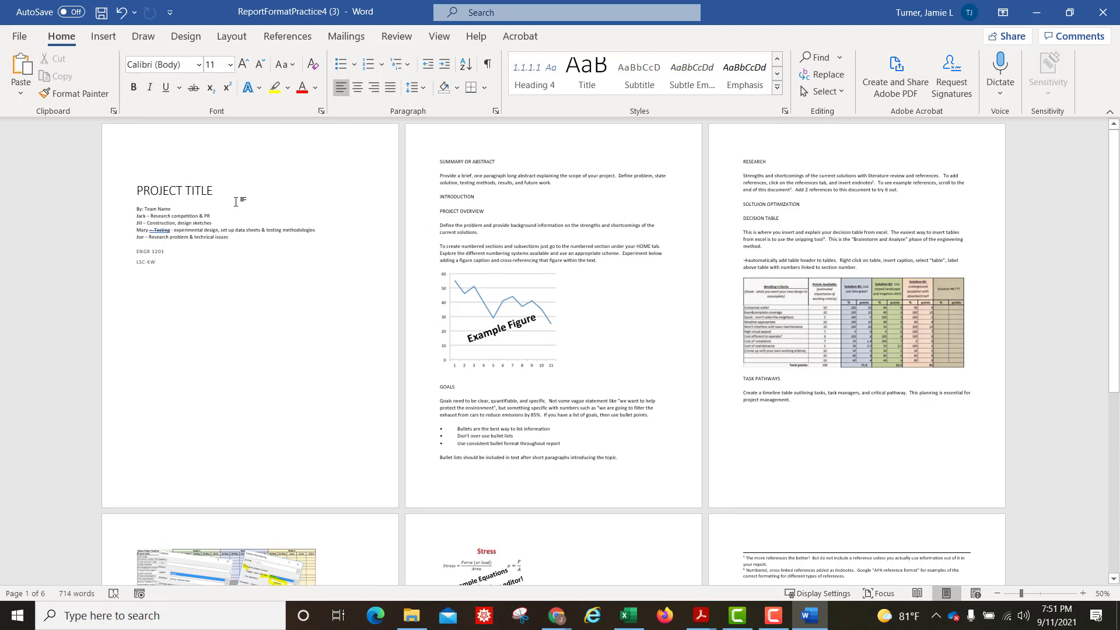
{"action": "key", "text": "Return"}
{"action": "key", "text": "Return"}
{"action": "key", "text": "Return"}
{"action": "key", "text": "Return"}
{"action": "key", "text": "Return"}
{"action": "key", "text": "Return"}
{"action": "key", "text": "Return"}
{"action": "key", "text": "Return"}
{"action": "key", "text": "Return"}
{"action": "key", "text": "Return"}
{"action": "key", "text": "Return"}
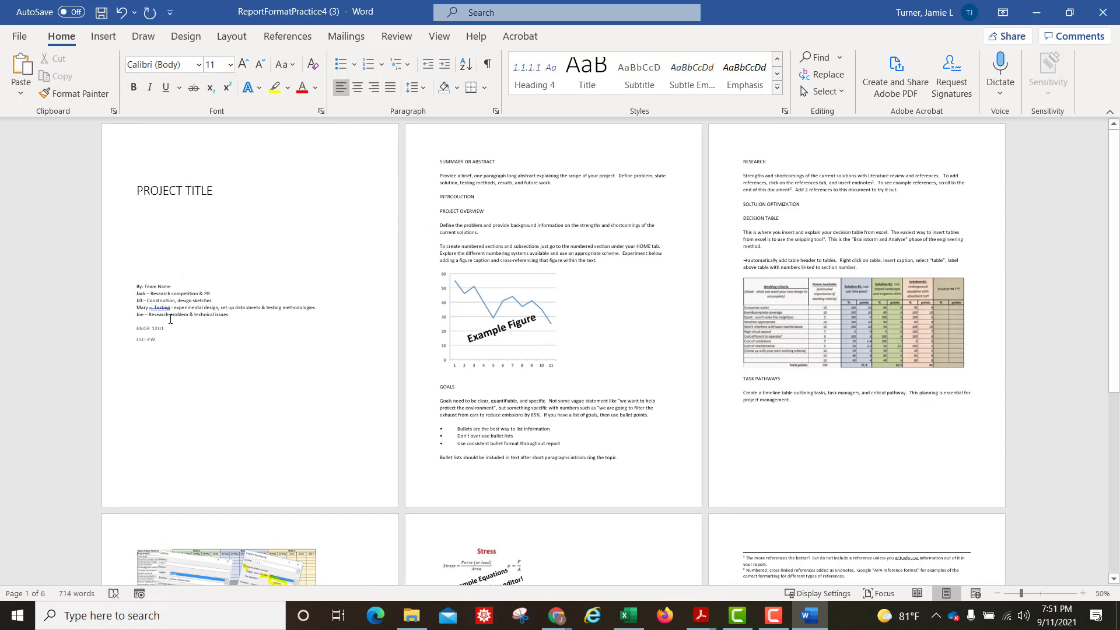
Step: Insert 13 blank lines between the team member list and the ENGR 1201 line
{"action": "key", "text": "Return"}
{"action": "key", "text": "Return"}
{"action": "key", "text": "Return"}
{"action": "key", "text": "Return"}
{"action": "key", "text": "Return"}
{"action": "key", "text": "Return"}
{"action": "key", "text": "Return"}
{"action": "key", "text": "Return"}
{"action": "key", "text": "Return"}
{"action": "key", "text": "Return"}
{"action": "key", "text": "Return"}
{"action": "key", "text": "Return"}
{"action": "key", "text": "Return"}
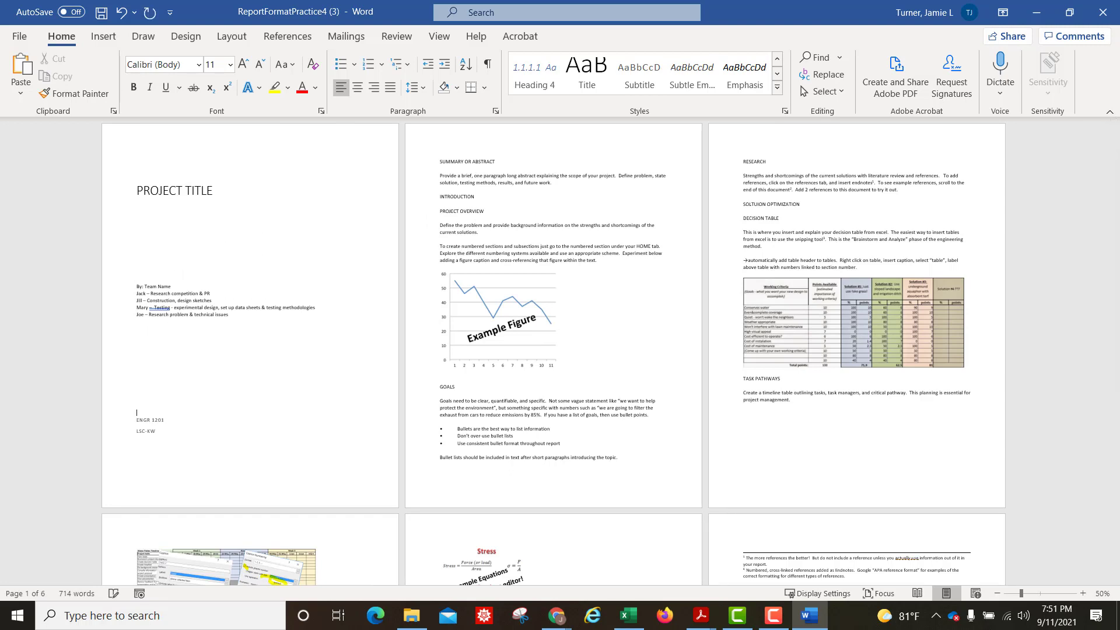
Step: Center all the title page text, from PROJECT TITLE down to LSC-KW
{"action": "left_click", "coordinate": [218, 233]}
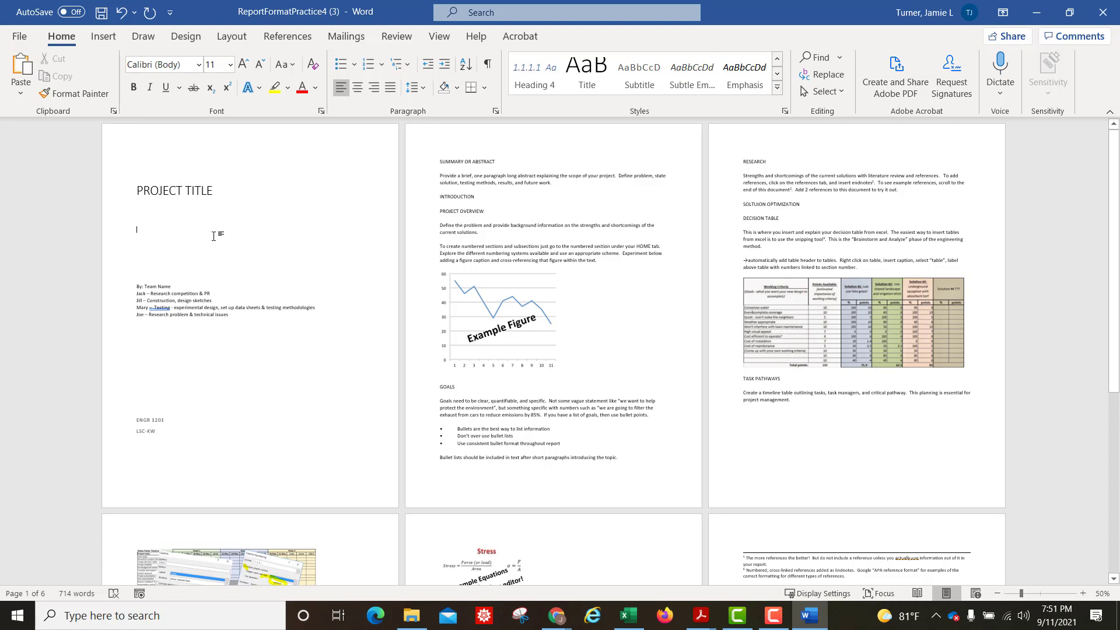
{"action": "left_click", "coordinate": [178, 432]}
{"action": "left_click_drag", "start_coordinate": [138, 358], "coordinate": [137, 186]}
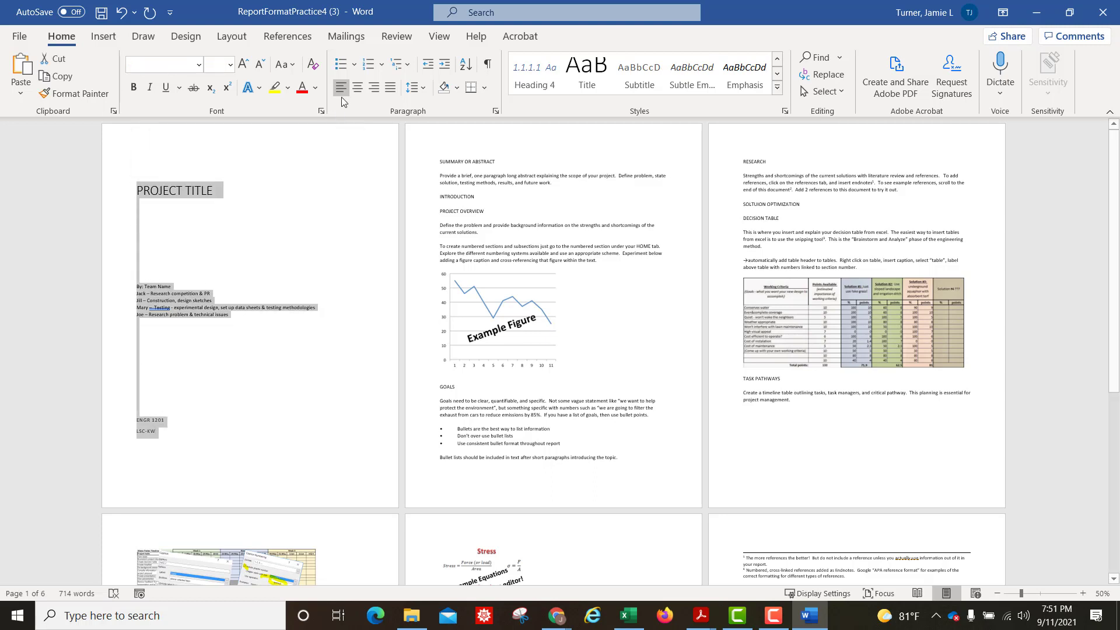
{"action": "left_click", "coordinate": [356, 90]}
{"action": "left_click", "coordinate": [293, 282]}
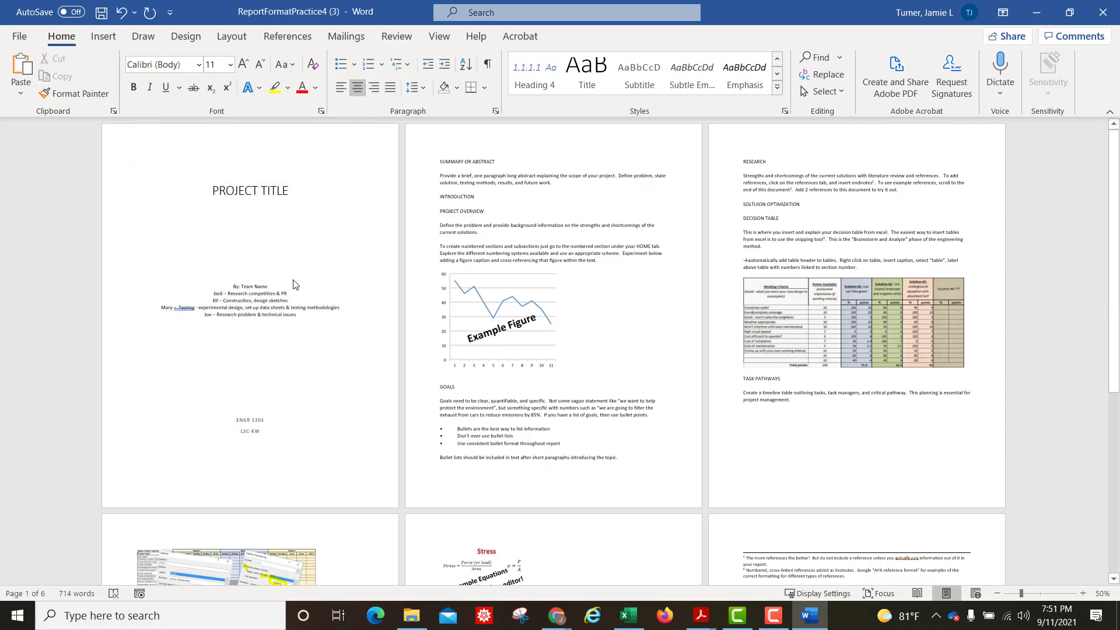
Step: Switch to the course page in Chrome and read the Individual Assignment requirement about a header with page numbers
{"action": "left_click", "coordinate": [1038, 13]}
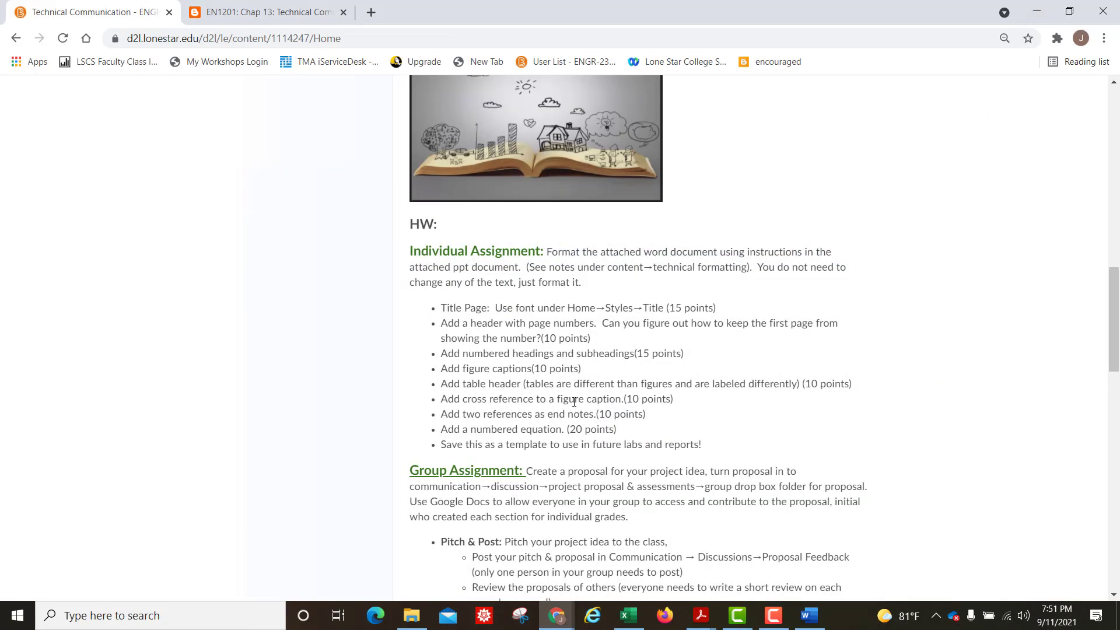
{"action": "left_click_drag", "start_coordinate": [446, 307], "coordinate": [671, 307]}
{"action": "left_click", "coordinate": [621, 307]}
{"action": "left_click", "coordinate": [527, 338]}
{"action": "left_click_drag", "start_coordinate": [441, 323], "coordinate": [610, 342]}
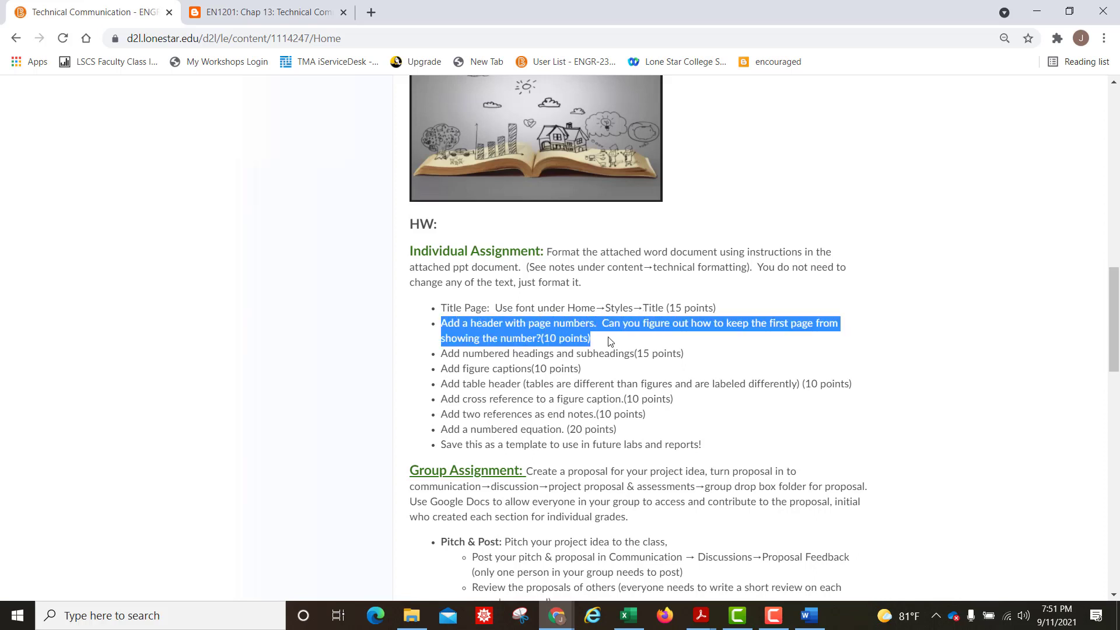
Step: Return to the Word document and insert a Blank (Three Columns) header, starting from the page with SUMMARY OR ABSTRACT
{"action": "left_click", "coordinate": [809, 616]}
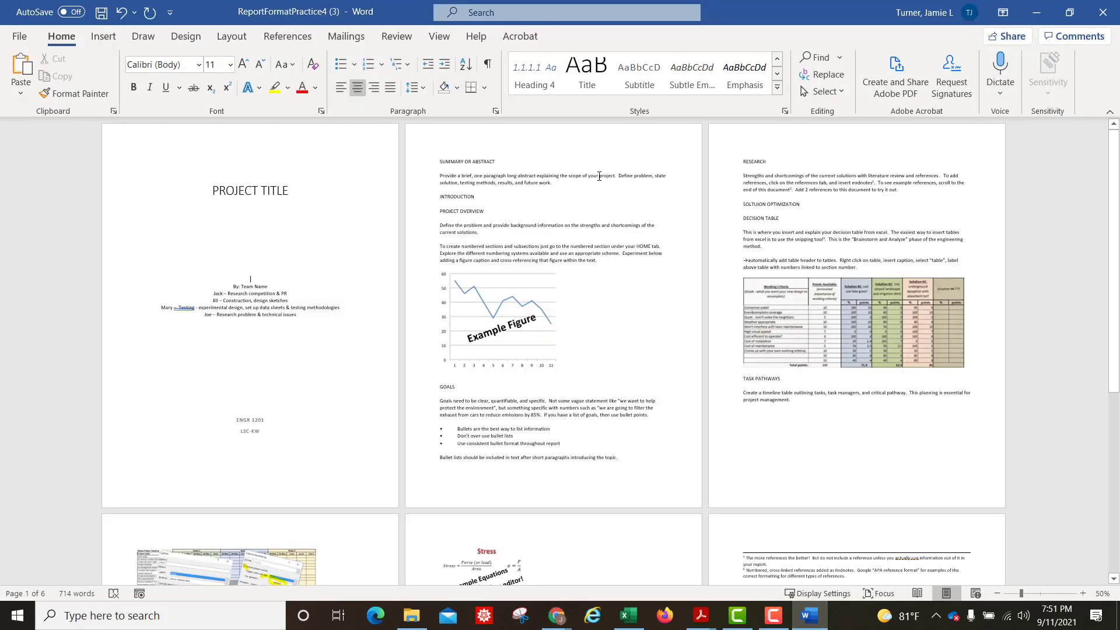
{"action": "left_click", "coordinate": [599, 176]}
{"action": "scroll", "coordinate": [566, 209], "scroll_direction": "up", "scroll_amount": 5}
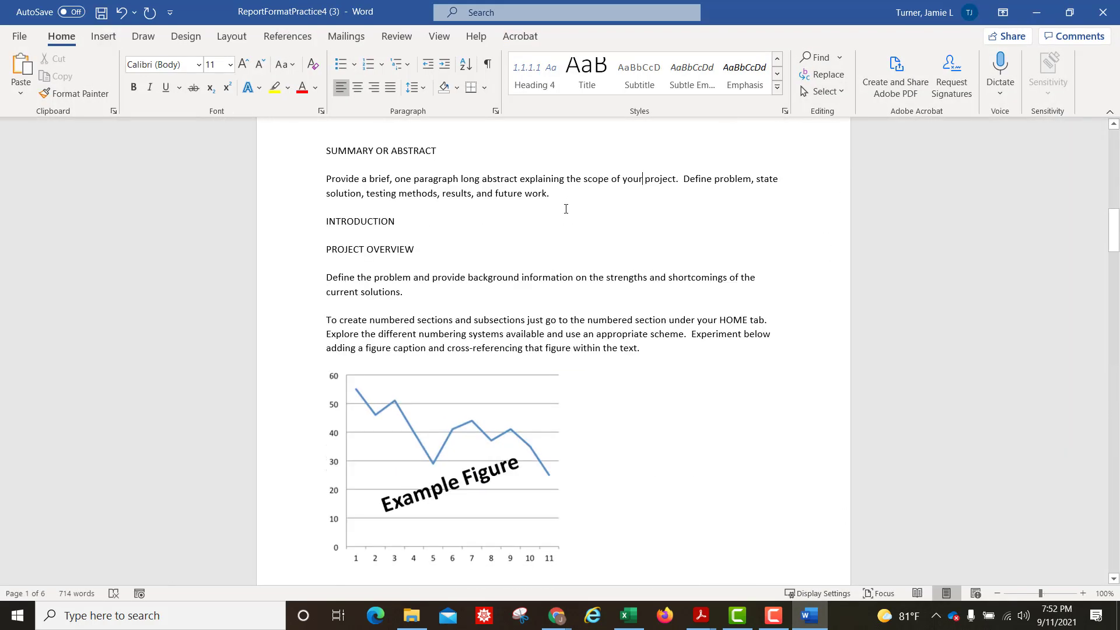
{"action": "scroll", "coordinate": [564, 210], "scroll_direction": "up", "scroll_amount": 2}
{"action": "double_click", "coordinate": [517, 180]}
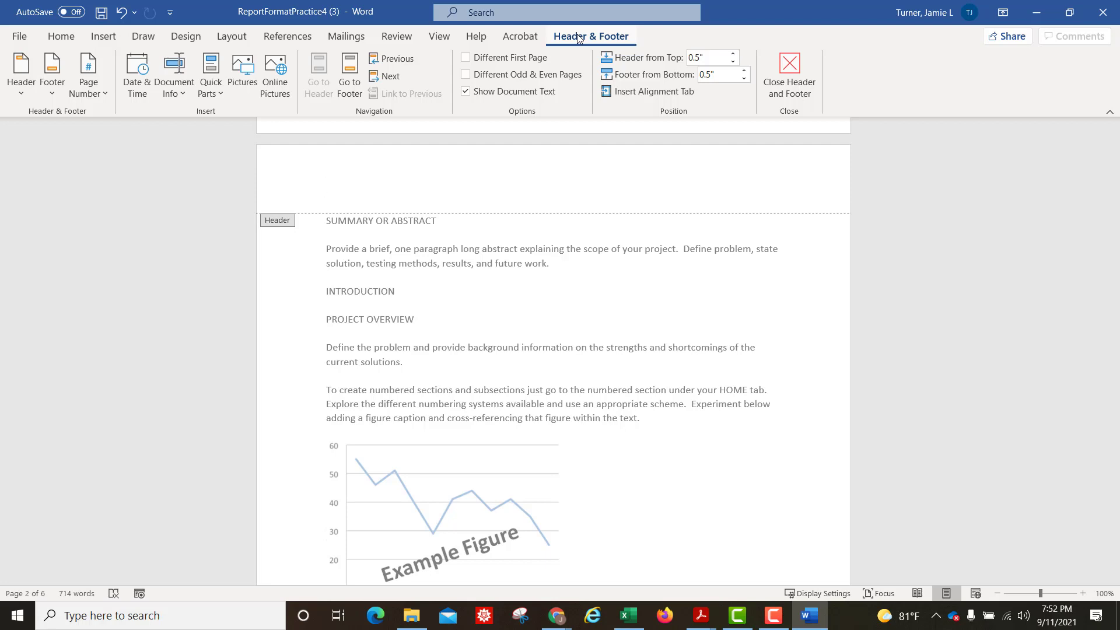
{"action": "left_click", "coordinate": [26, 87]}
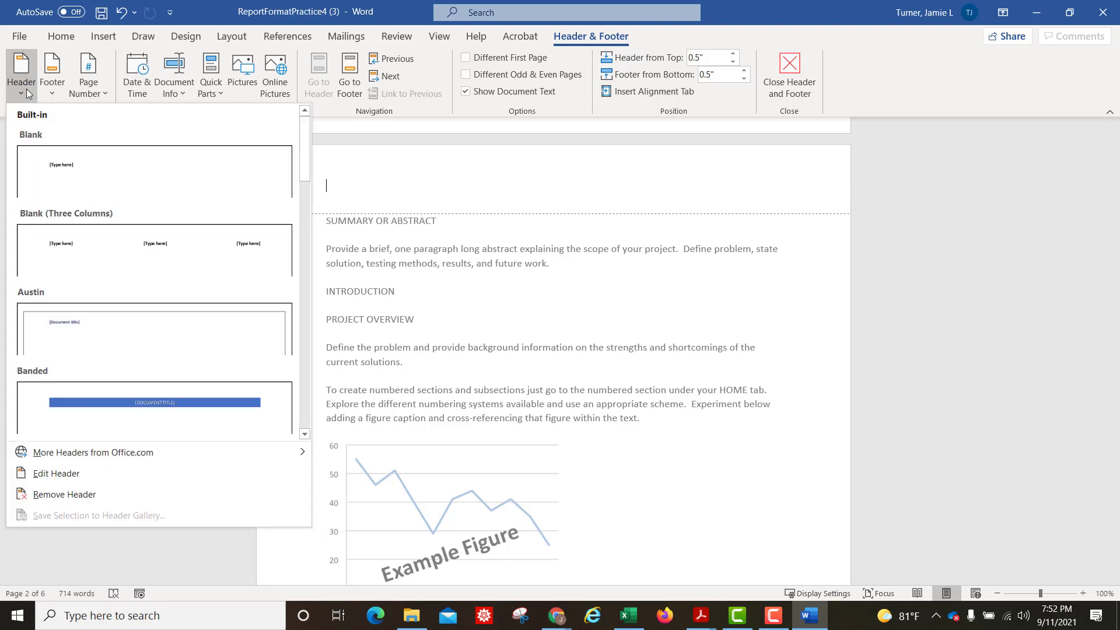
{"action": "left_click", "coordinate": [138, 252]}
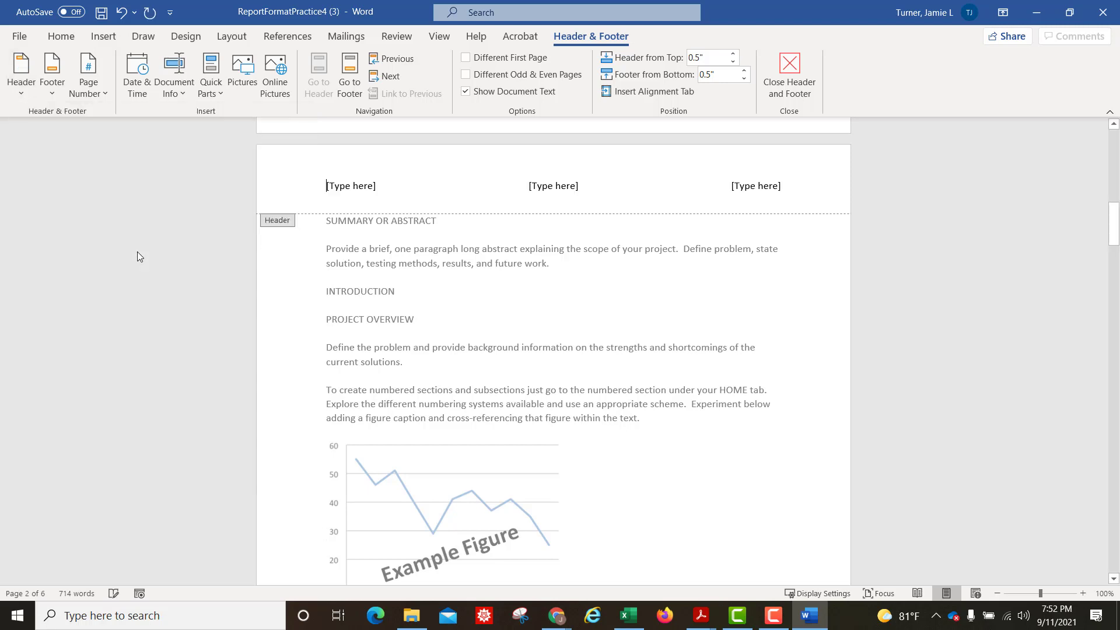
Step: Fill the header's first placeholder with "Project Title" and its middle placeholder with "Group name"
{"action": "left_click", "coordinate": [347, 187]}
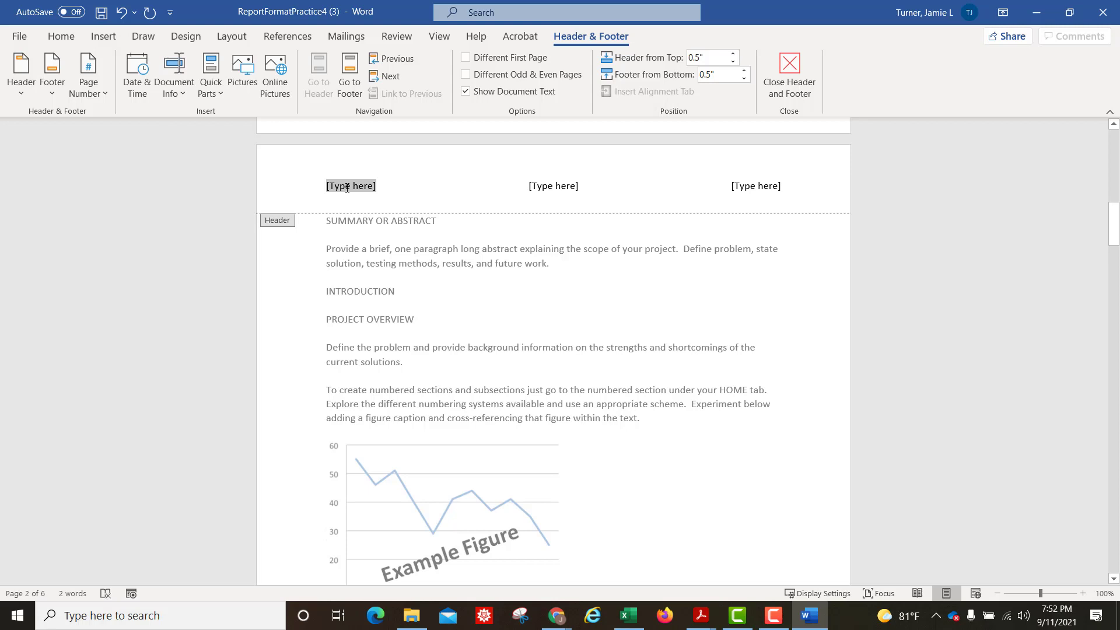
{"action": "type", "text": "Project Title"}
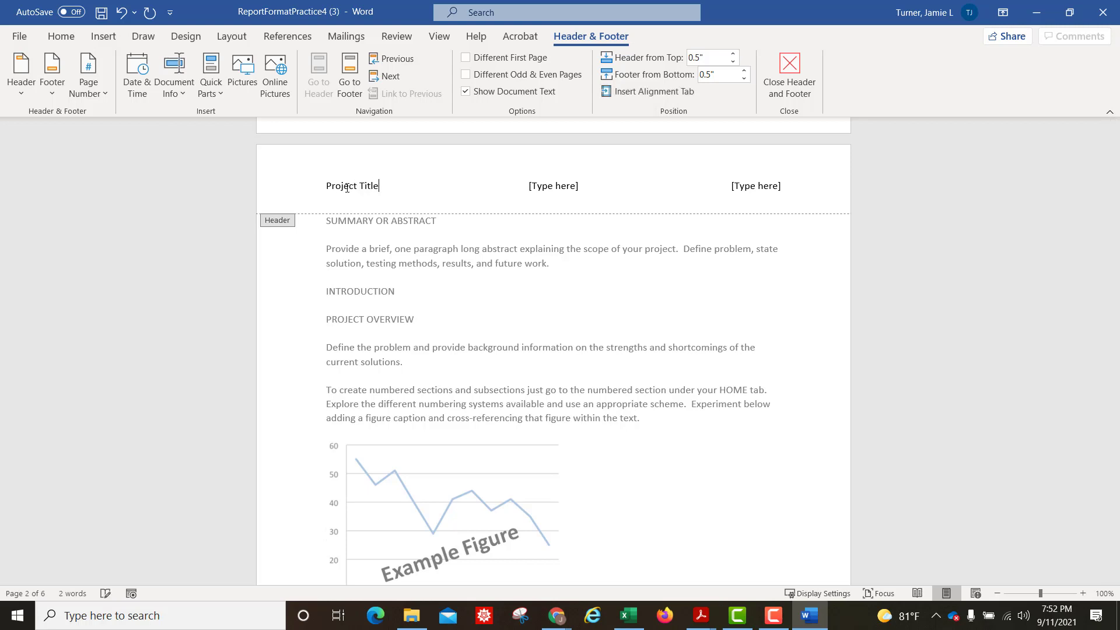
{"action": "left_click", "coordinate": [553, 186]}
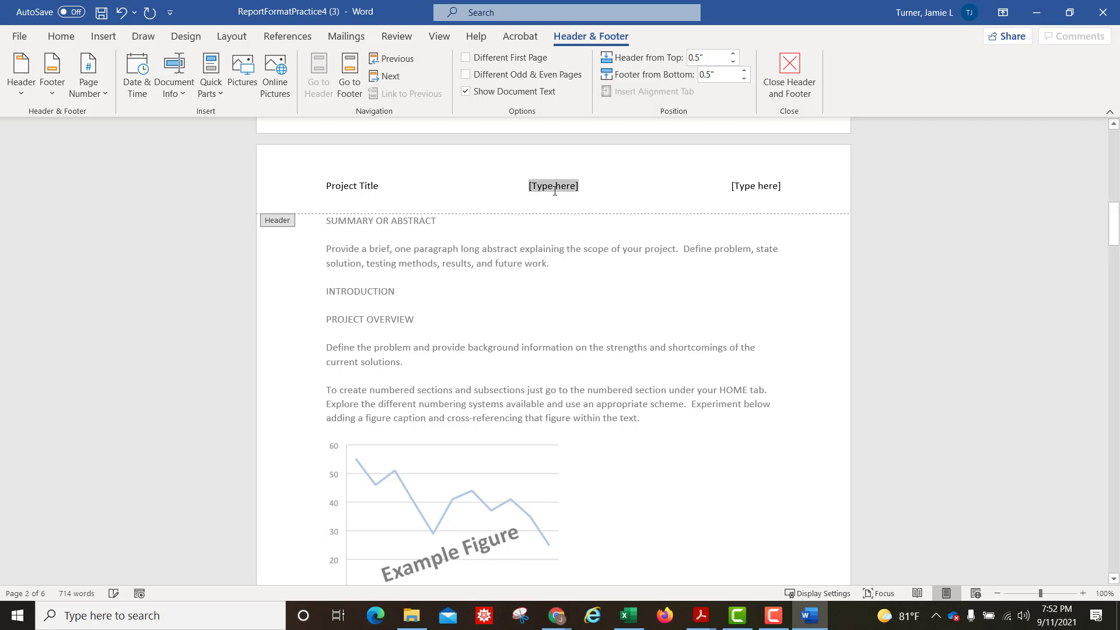
{"action": "type", "text": "Gropup"}
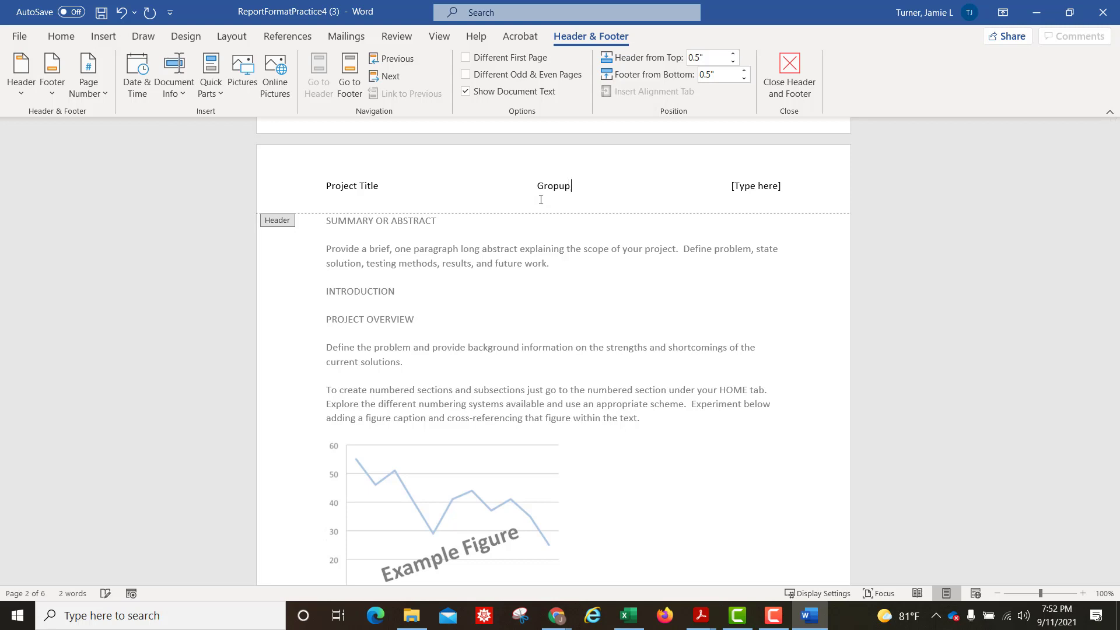
{"action": "key", "text": "BackSpace"}
{"action": "key", "text": "BackSpace"}
{"action": "key", "text": "BackSpace"}
{"action": "key", "text": "BackSpace"}
{"action": "type", "text": "o"}
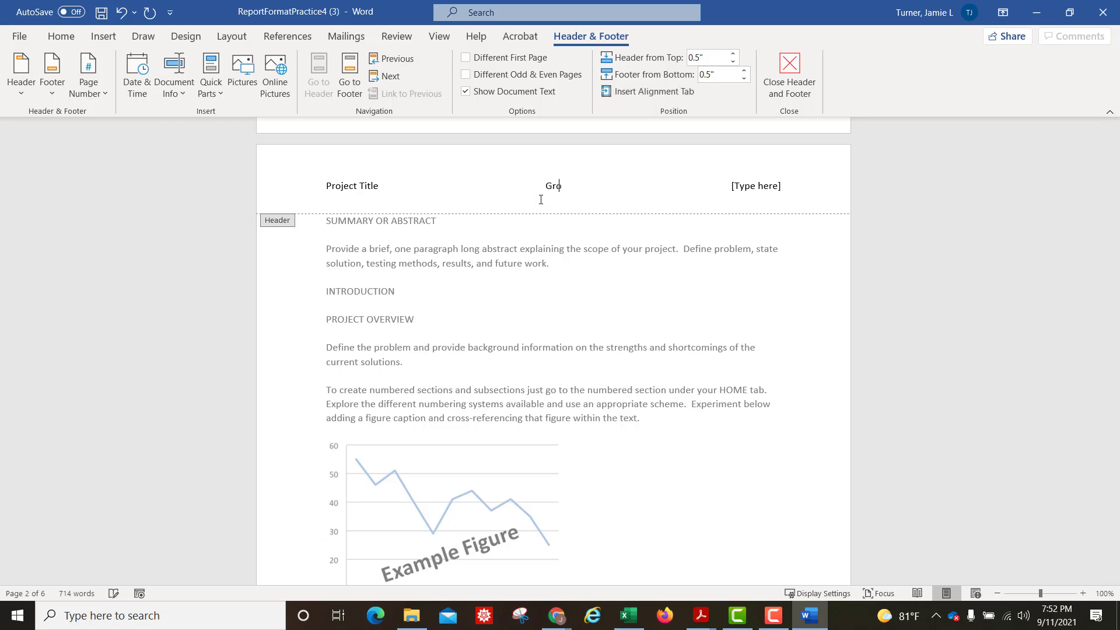
{"action": "type", "text": "up name"}
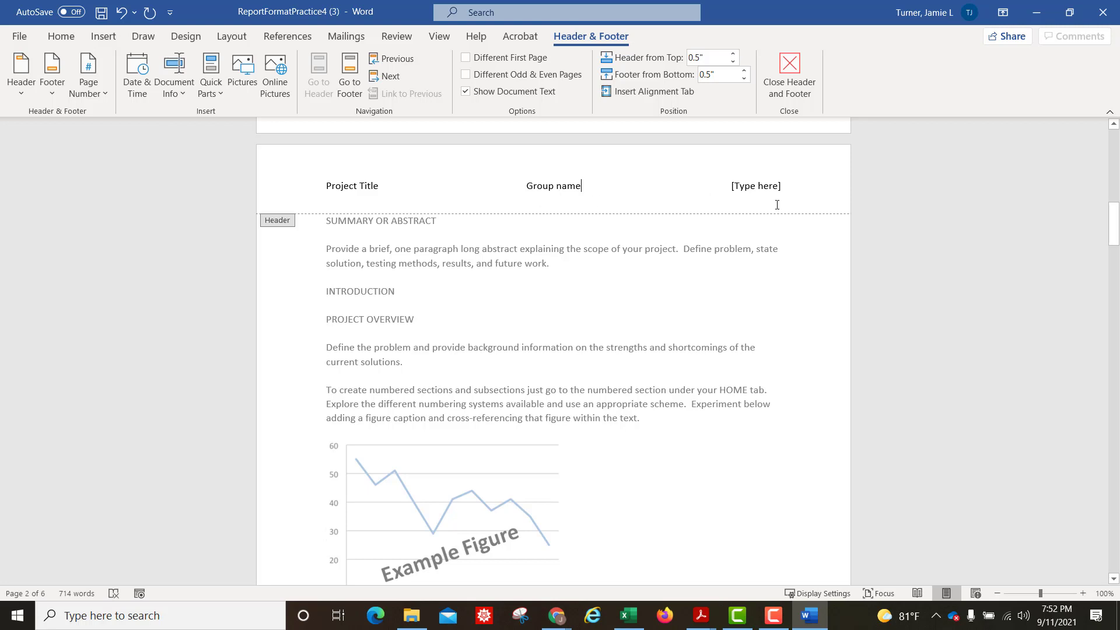
Step: Fill the header's last placeholder with the date in 11-Sep-21 format, with automatic updating off, and close the header
{"action": "left_click", "coordinate": [761, 184]}
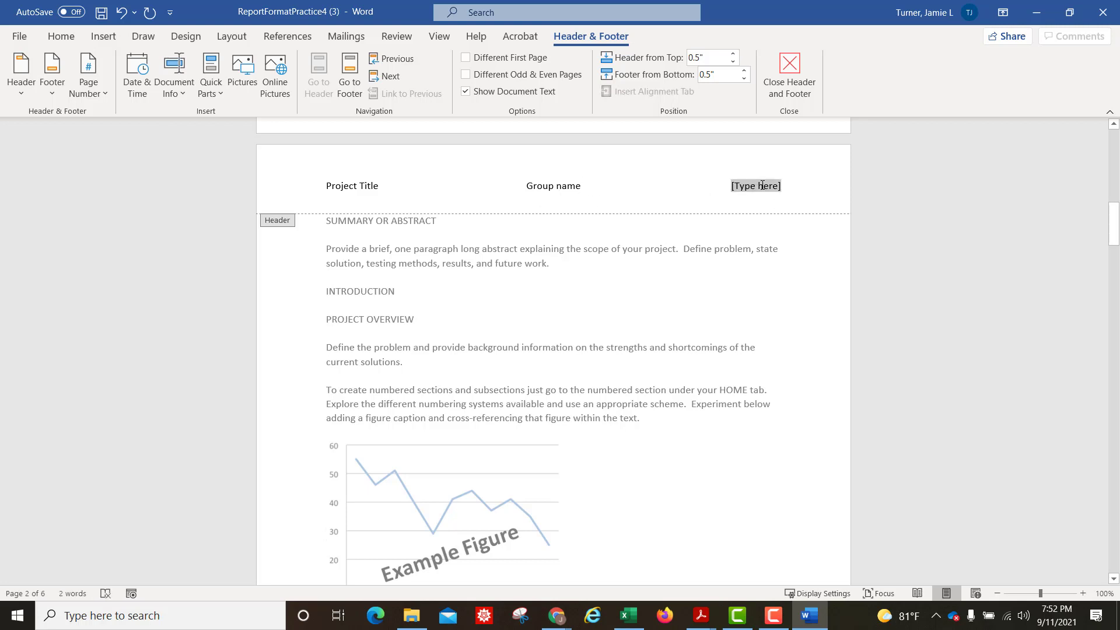
{"action": "left_click", "coordinate": [139, 70]}
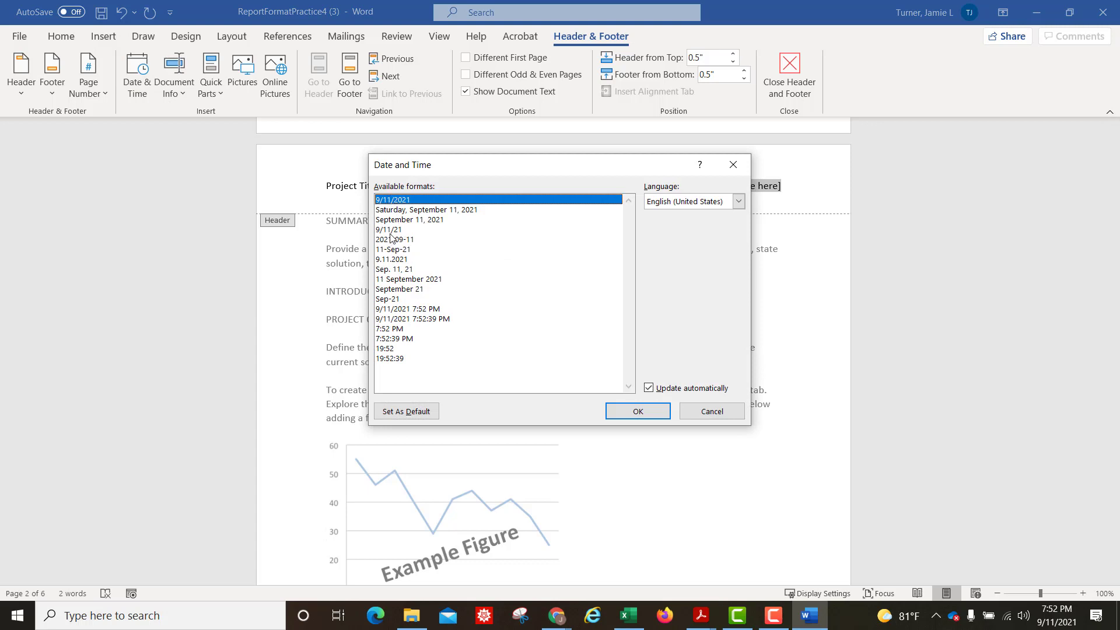
{"action": "left_click", "coordinate": [391, 252]}
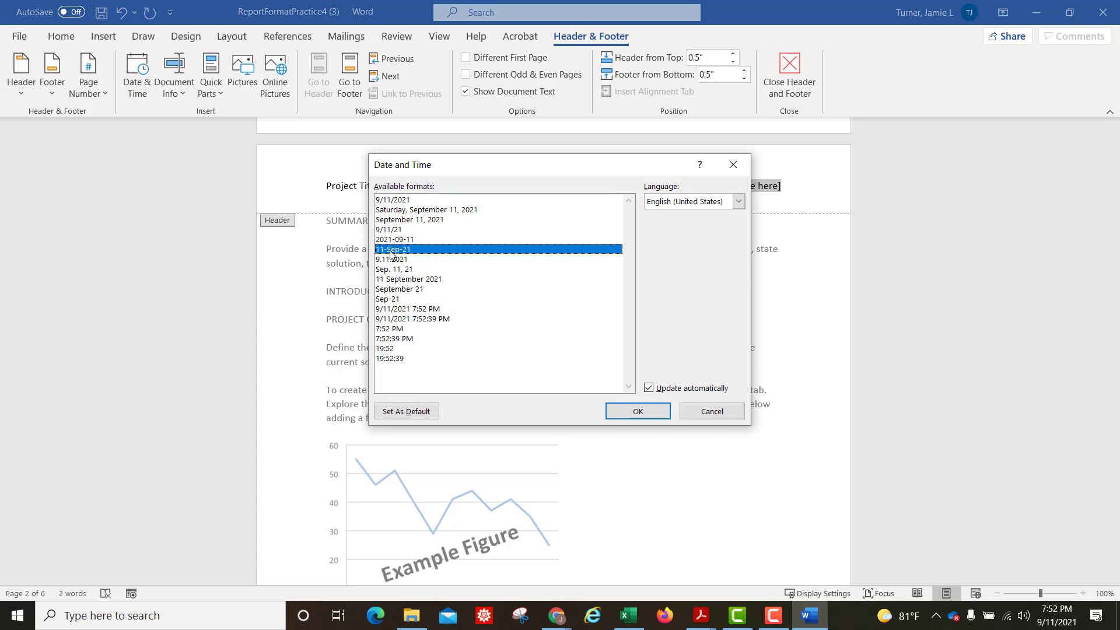
{"action": "left_click", "coordinate": [649, 389]}
{"action": "left_click", "coordinate": [649, 388]}
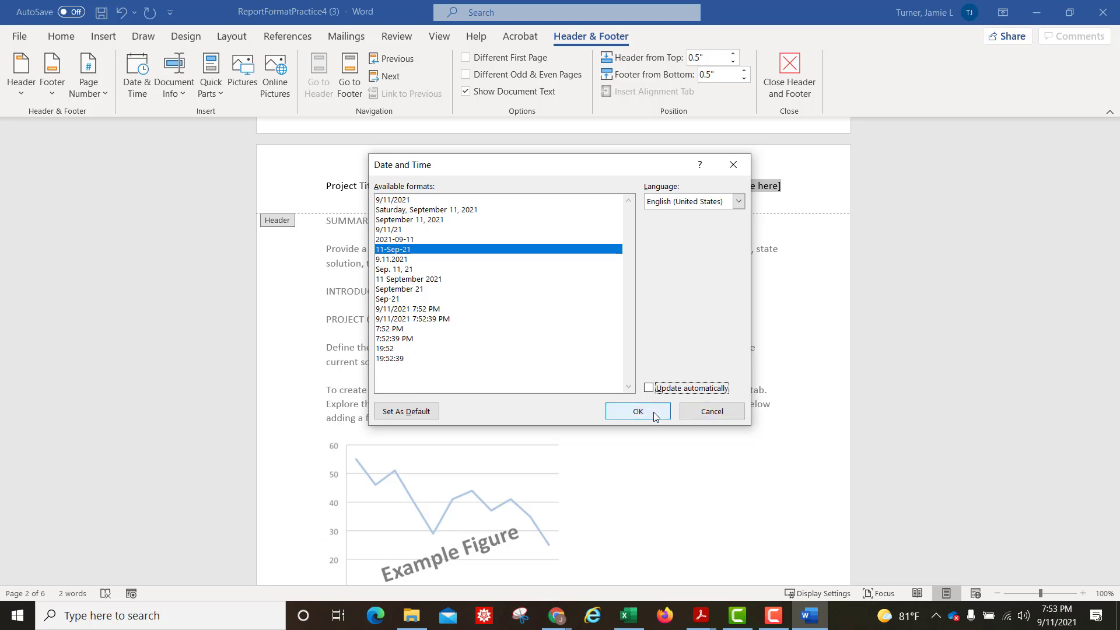
{"action": "left_click", "coordinate": [655, 413]}
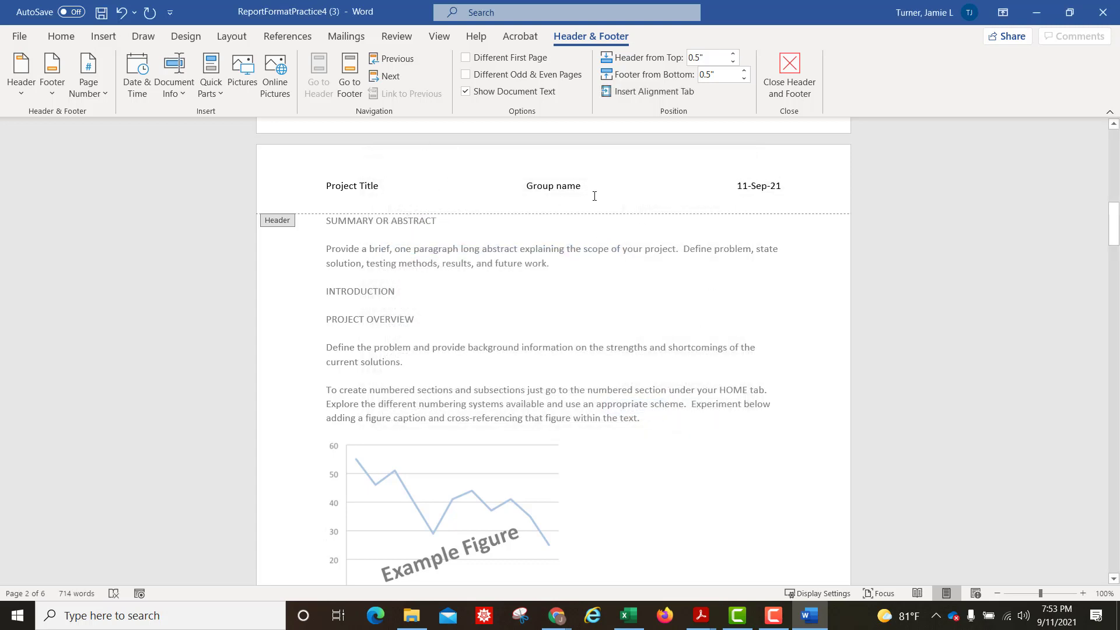
{"action": "left_click", "coordinate": [788, 73]}
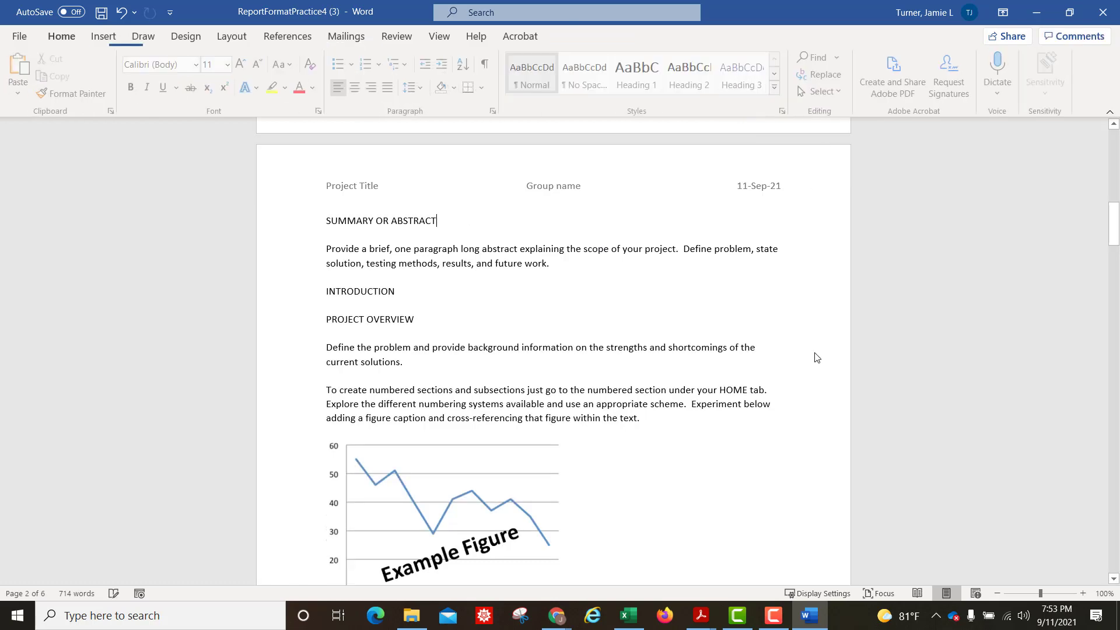
Step: Turn on Different First Page for the header so that the title page carries no header, and return to the body text
{"action": "scroll", "coordinate": [741, 397], "scroll_direction": "up", "scroll_amount": 20}
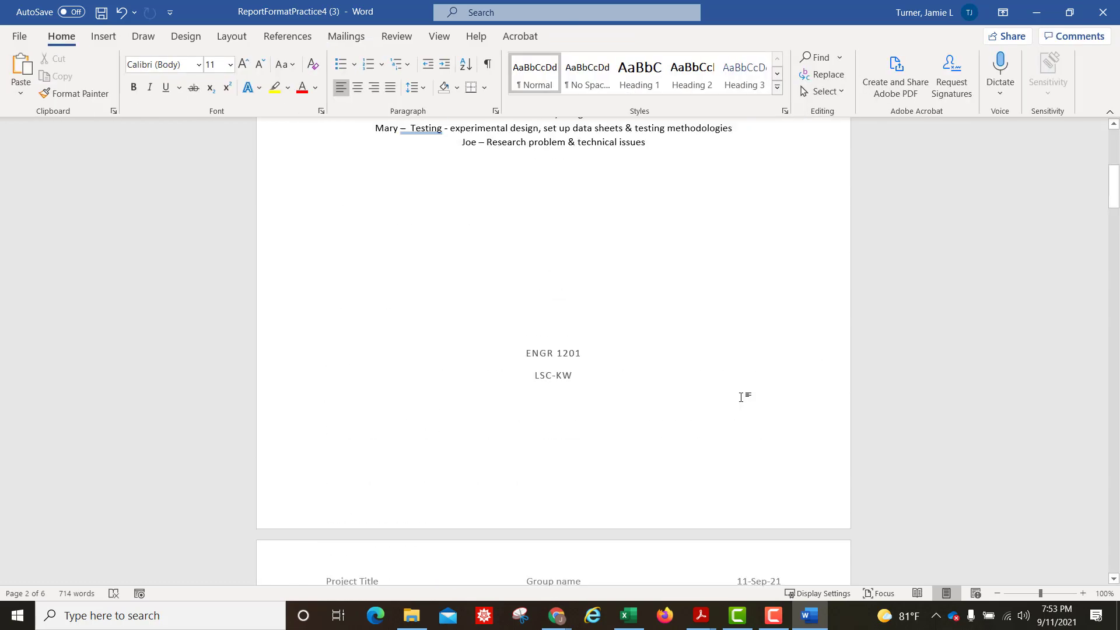
{"action": "scroll", "coordinate": [742, 397], "scroll_direction": "up", "scroll_amount": 1}
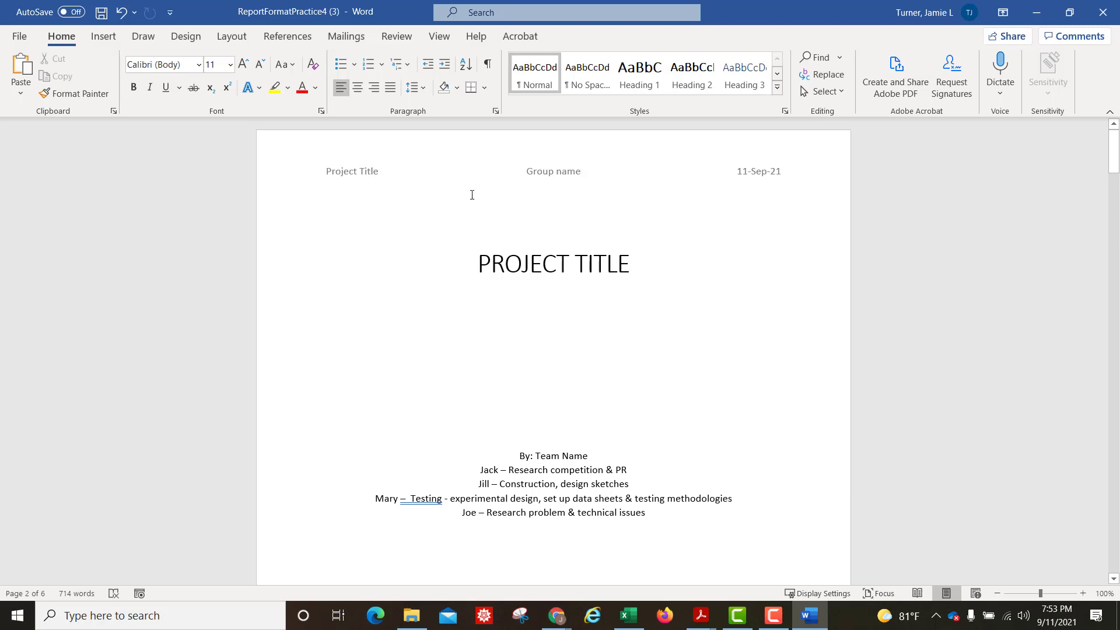
{"action": "scroll", "coordinate": [707, 421], "scroll_direction": "down", "scroll_amount": 15}
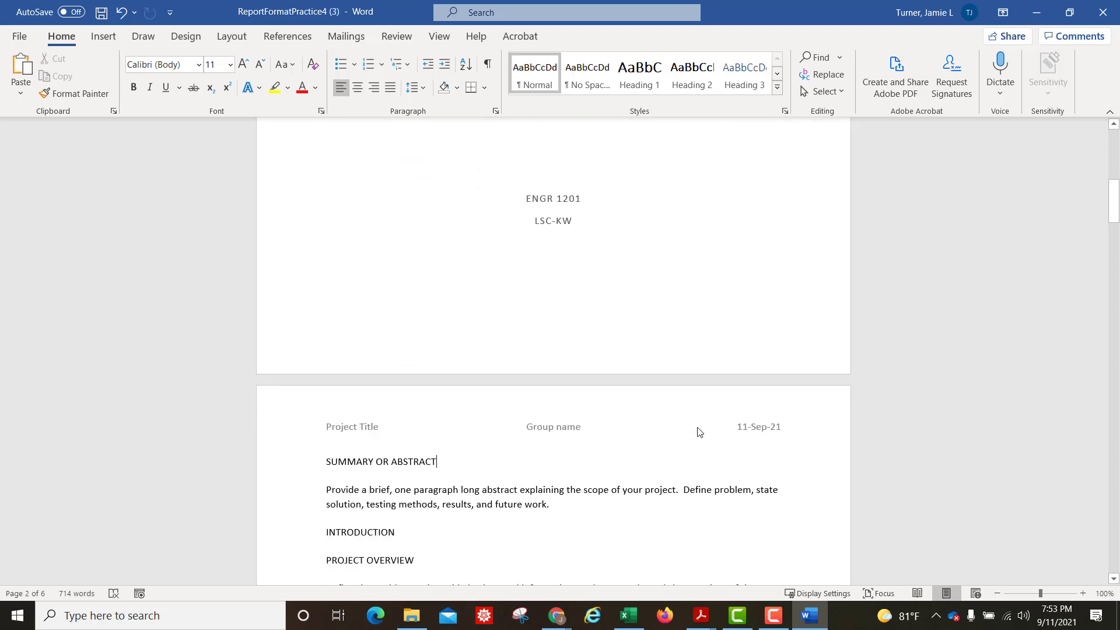
{"action": "double_click", "coordinate": [694, 429]}
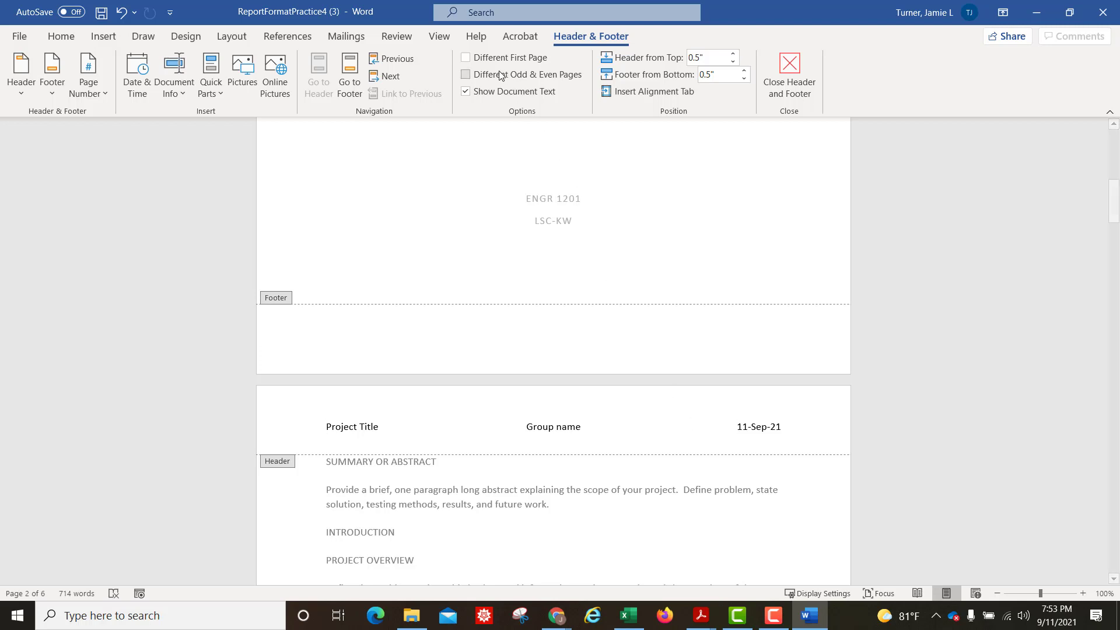
{"action": "left_click", "coordinate": [466, 58]}
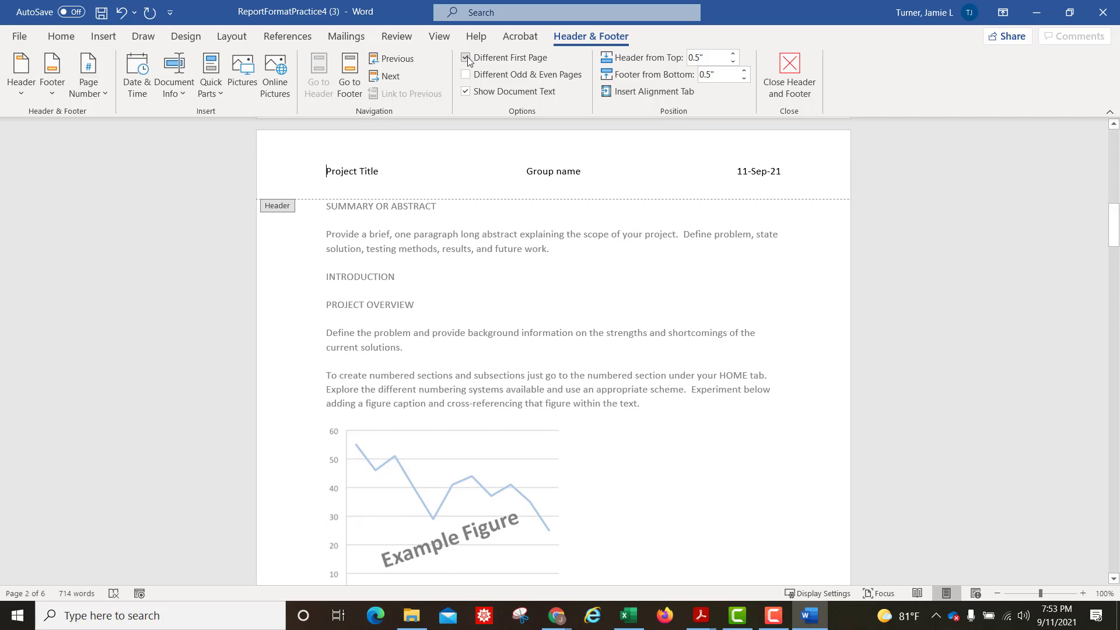
{"action": "double_click", "coordinate": [796, 311]}
{"action": "scroll", "coordinate": [604, 384], "scroll_direction": "up", "scroll_amount": 15}
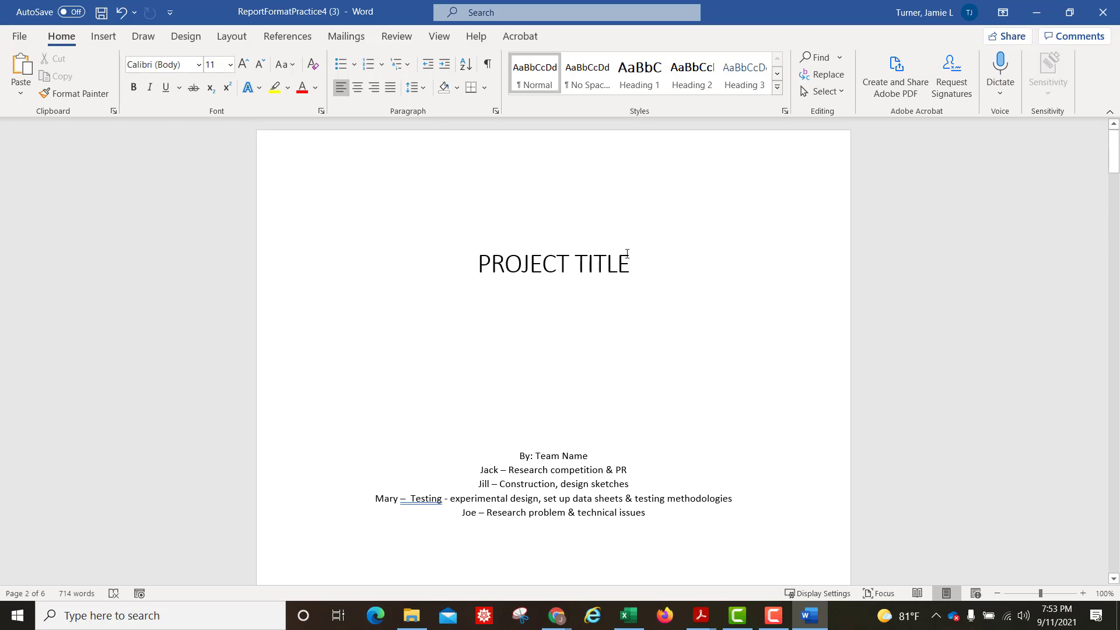
Step: Insert Plain Number 3 page numbers at the bottom of the page, starting from the SUMMARY OR ABSTRACT page, and close the footer
{"action": "scroll", "coordinate": [679, 250], "scroll_direction": "down", "scroll_amount": 12}
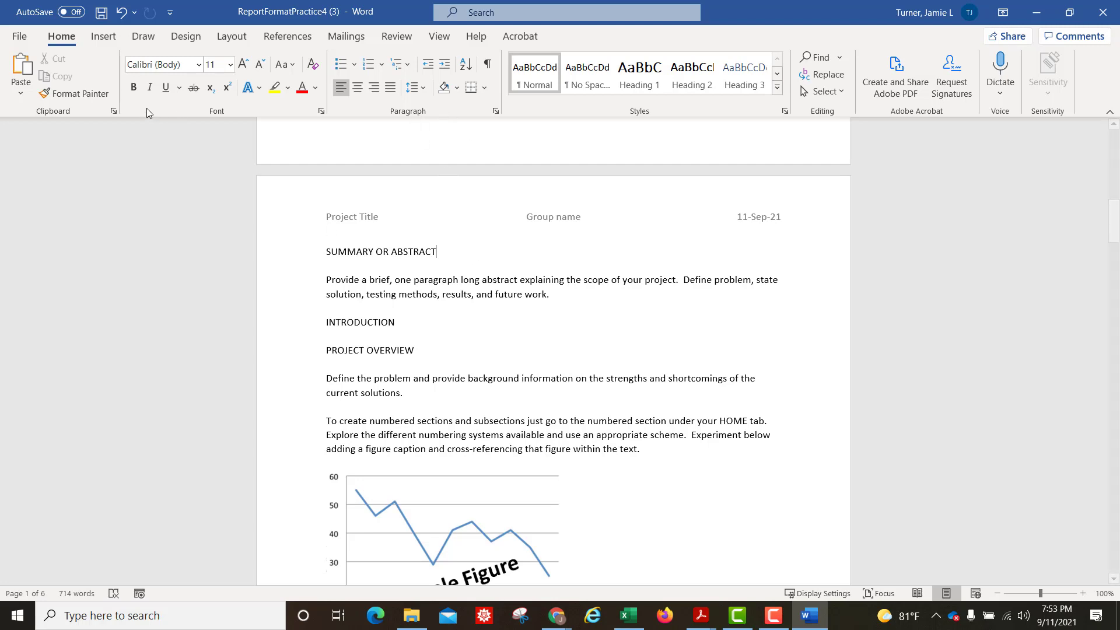
{"action": "left_click", "coordinate": [103, 40]}
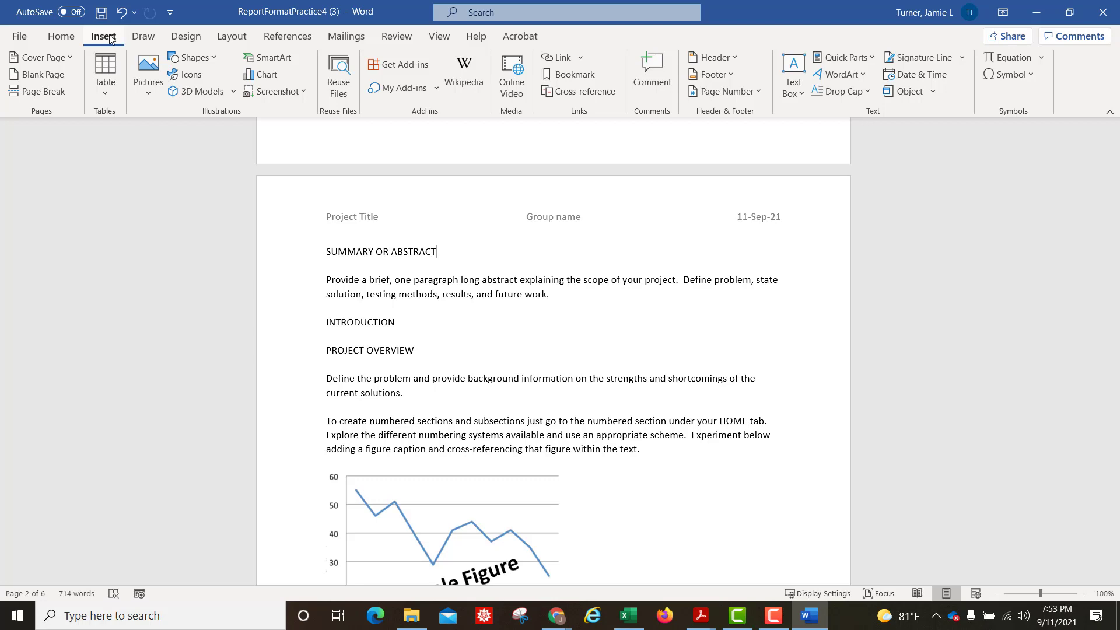
{"action": "left_click", "coordinate": [761, 95]}
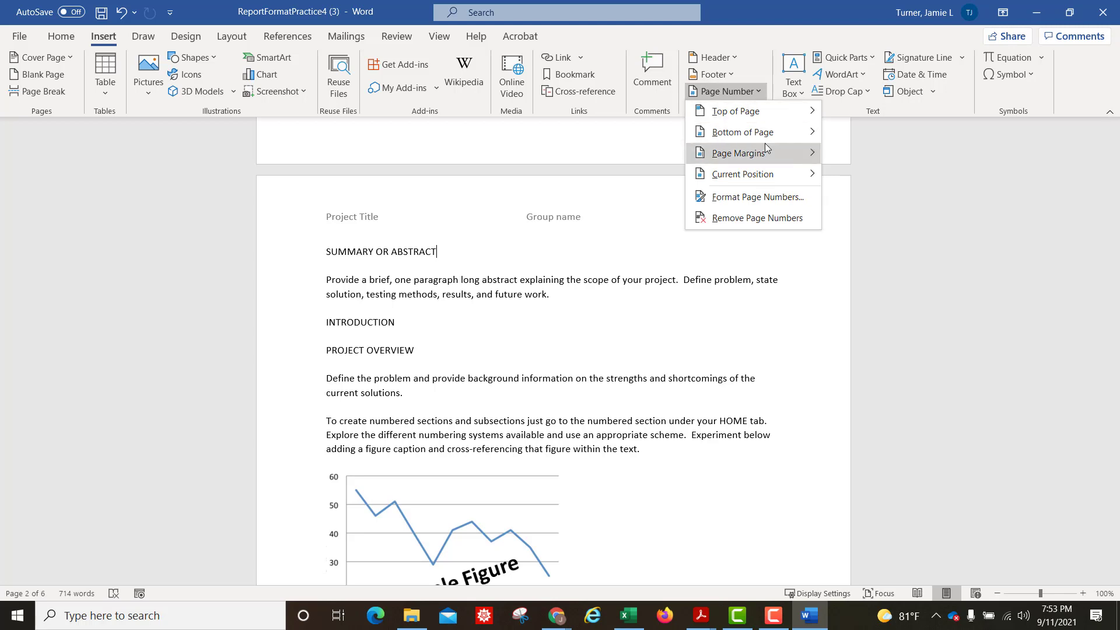
{"action": "mouse_move", "coordinate": [767, 132]}
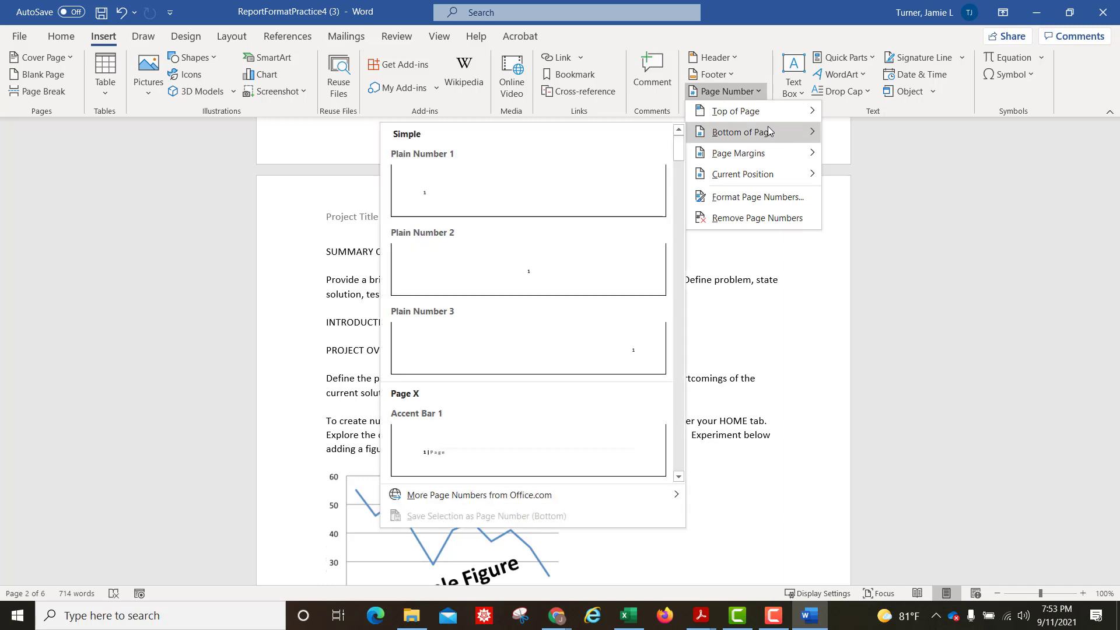
{"action": "left_click", "coordinate": [631, 359]}
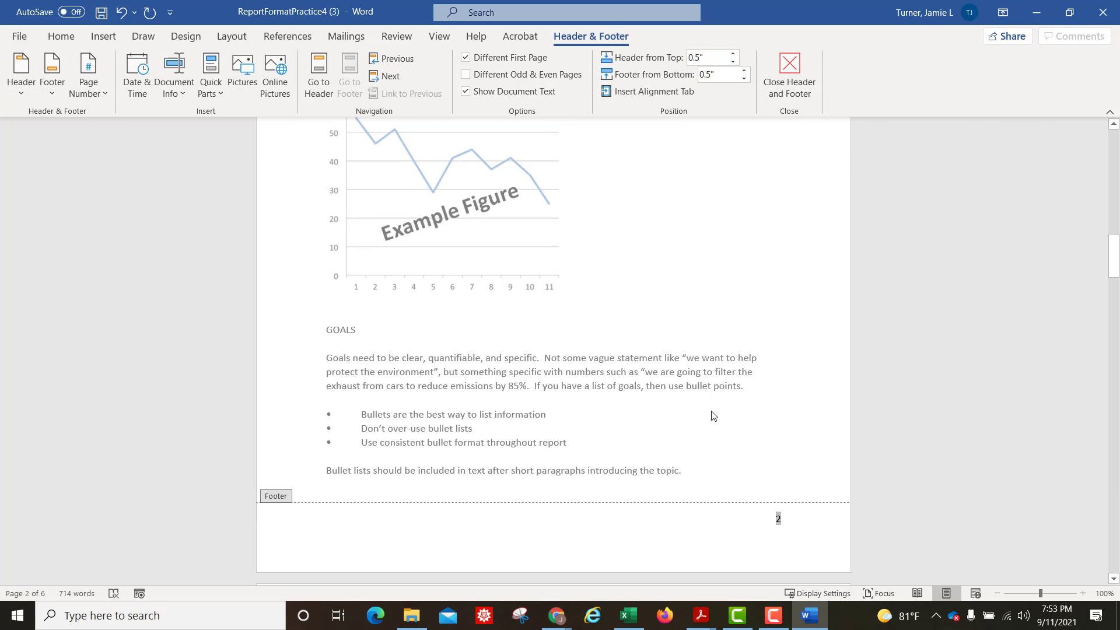
{"action": "scroll", "coordinate": [706, 412], "scroll_direction": "up", "scroll_amount": 10}
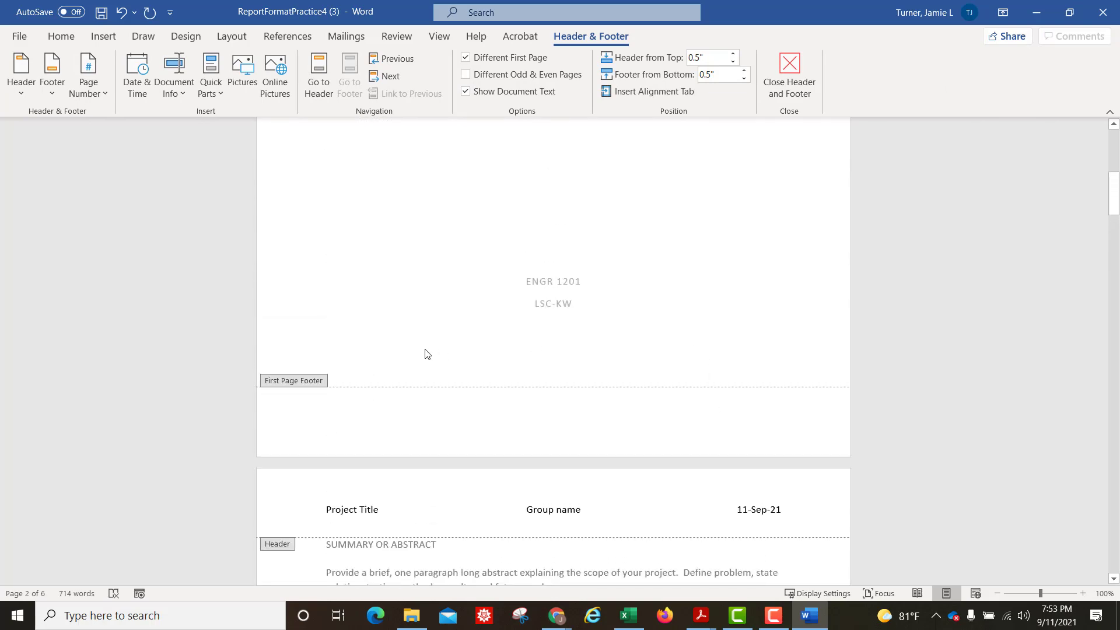
{"action": "scroll", "coordinate": [747, 442], "scroll_direction": "down", "scroll_amount": 8}
{"action": "scroll", "coordinate": [796, 484], "scroll_direction": "down", "scroll_amount": 3}
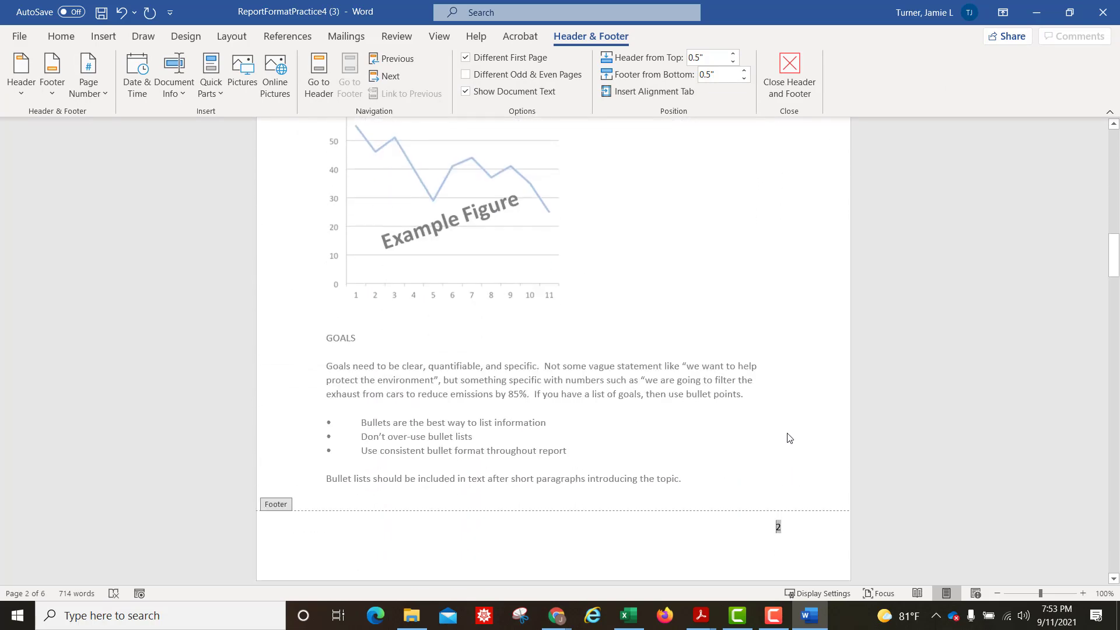
{"action": "left_click", "coordinate": [790, 76]}
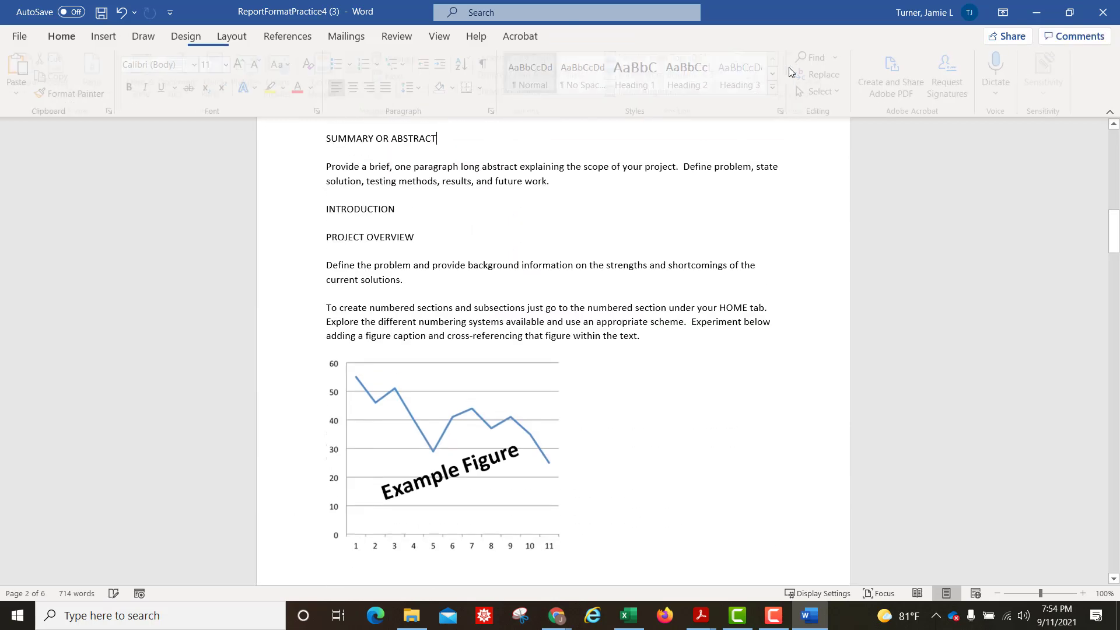
Step: Check the header and the page numbers on the report pages following the title page
{"action": "scroll", "coordinate": [780, 370], "scroll_direction": "up", "scroll_amount": 3}
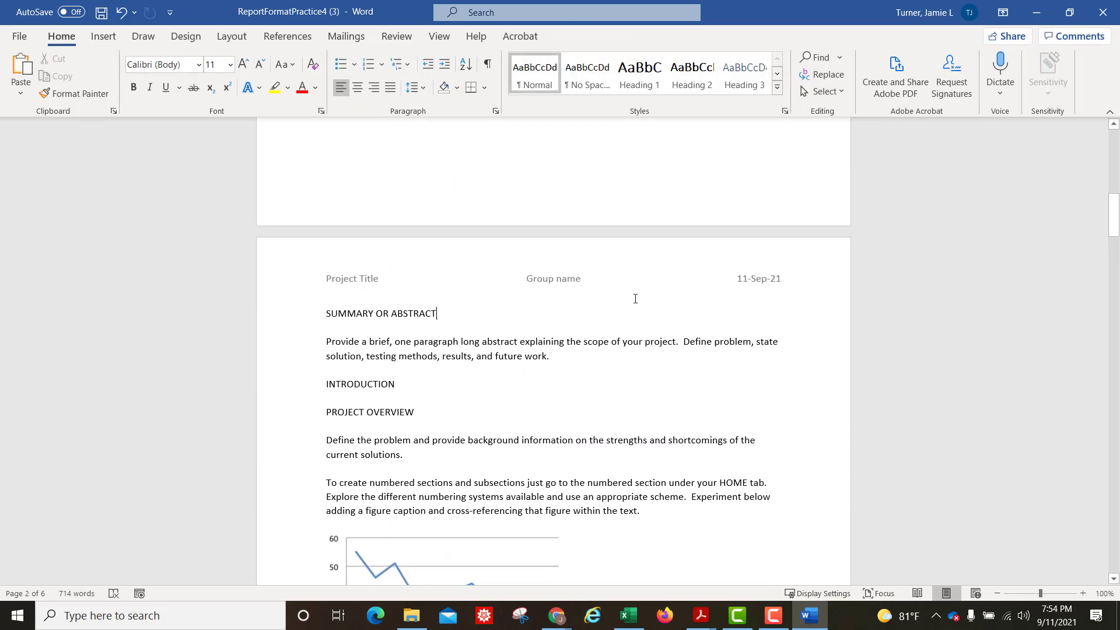
{"action": "scroll", "coordinate": [770, 298], "scroll_direction": "down", "scroll_amount": 8}
{"action": "scroll", "coordinate": [759, 387], "scroll_direction": "down", "scroll_amount": 12}
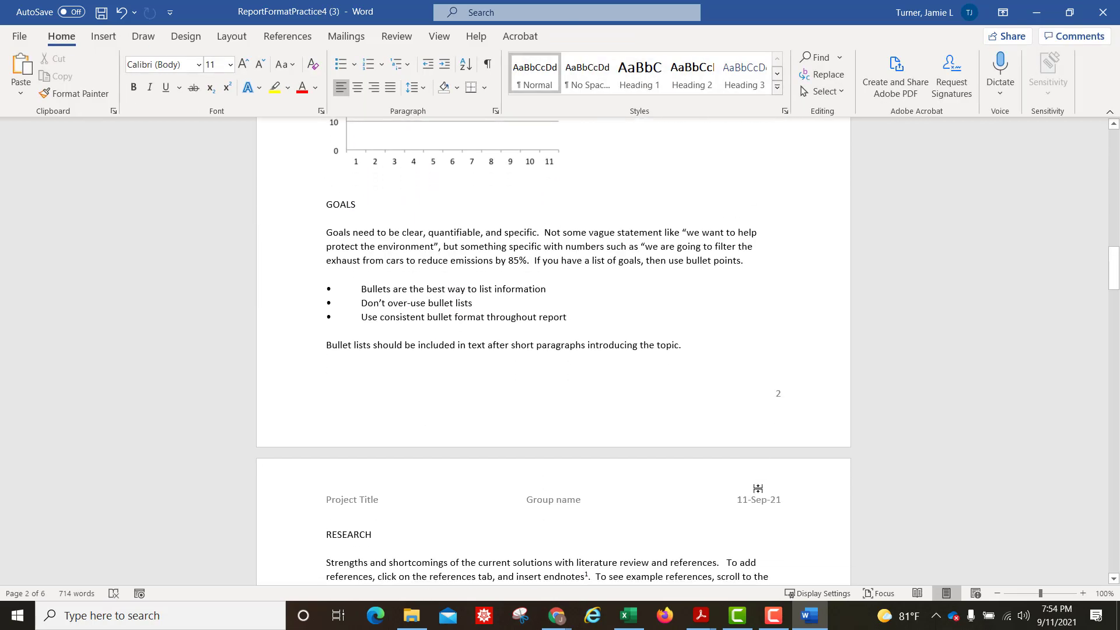
{"action": "scroll", "coordinate": [759, 388], "scroll_direction": "down", "scroll_amount": 4}
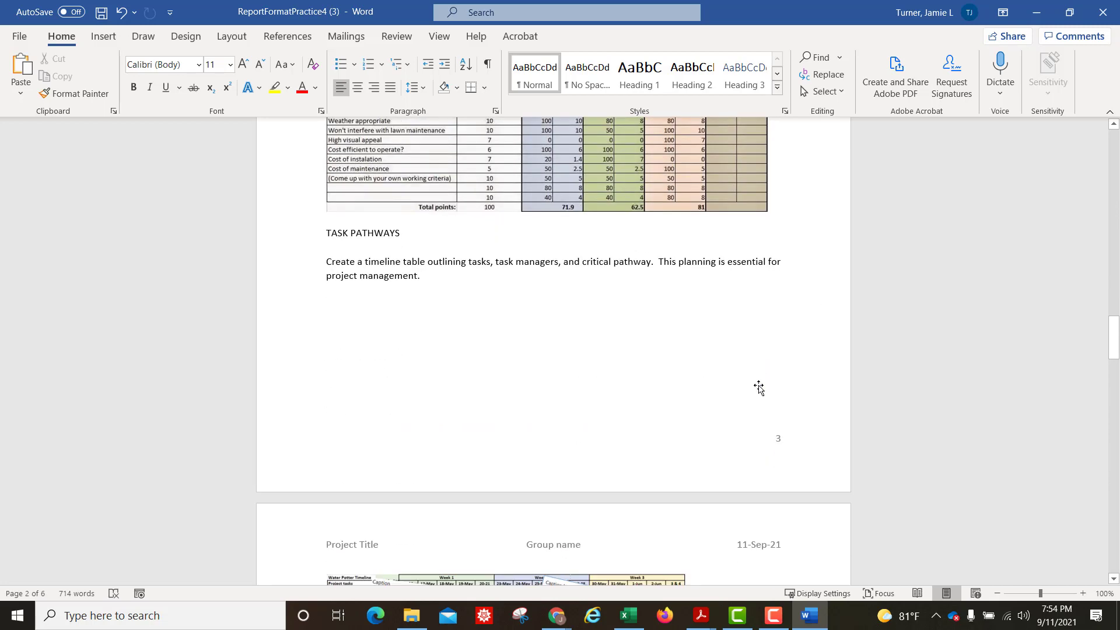
{"action": "scroll", "coordinate": [759, 386], "scroll_direction": "up", "scroll_amount": 15}
{"action": "scroll", "coordinate": [760, 386], "scroll_direction": "up", "scroll_amount": 4}
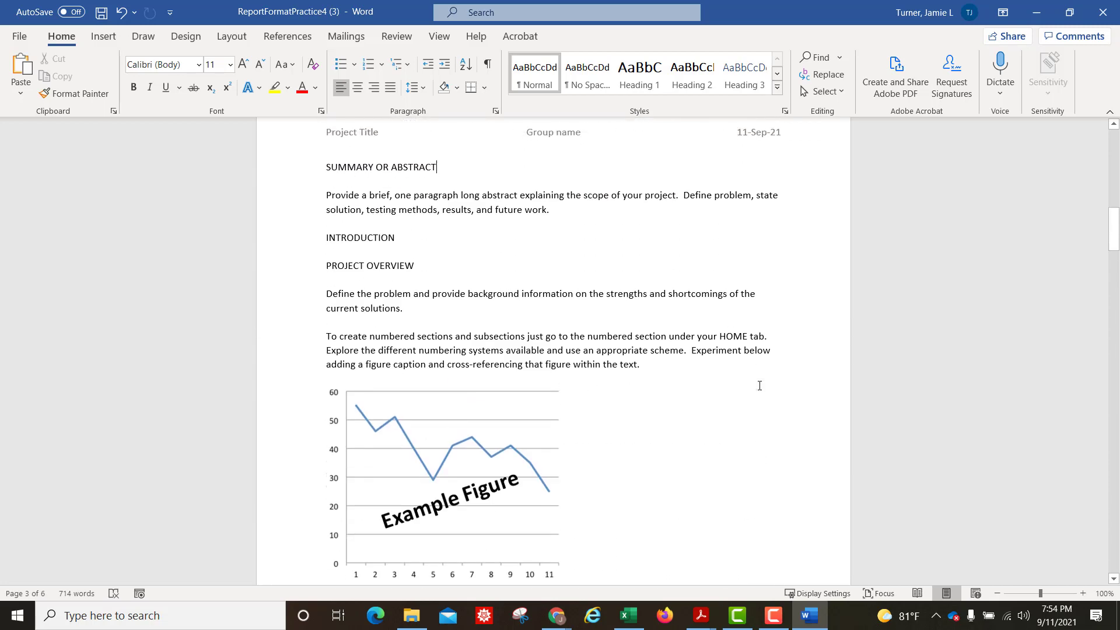
Step: Switch to the course page in Chrome and highlight the requirement about numbered headings and subheadings
{"action": "left_click", "coordinate": [1036, 12]}
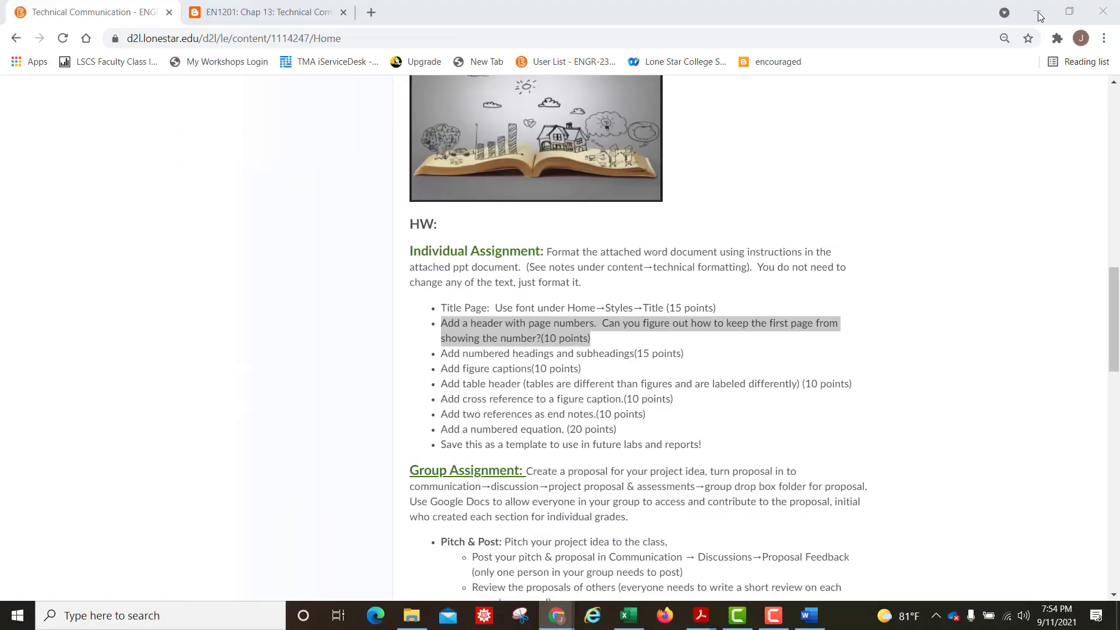
{"action": "left_click", "coordinate": [457, 357]}
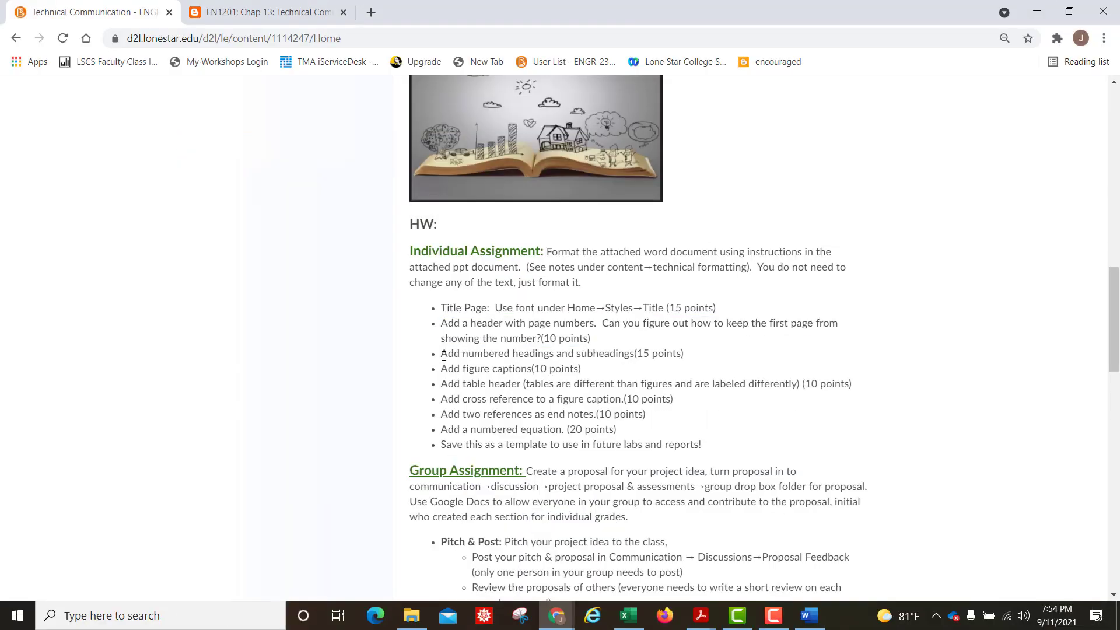
{"action": "left_click_drag", "start_coordinate": [444, 354], "coordinate": [692, 356]}
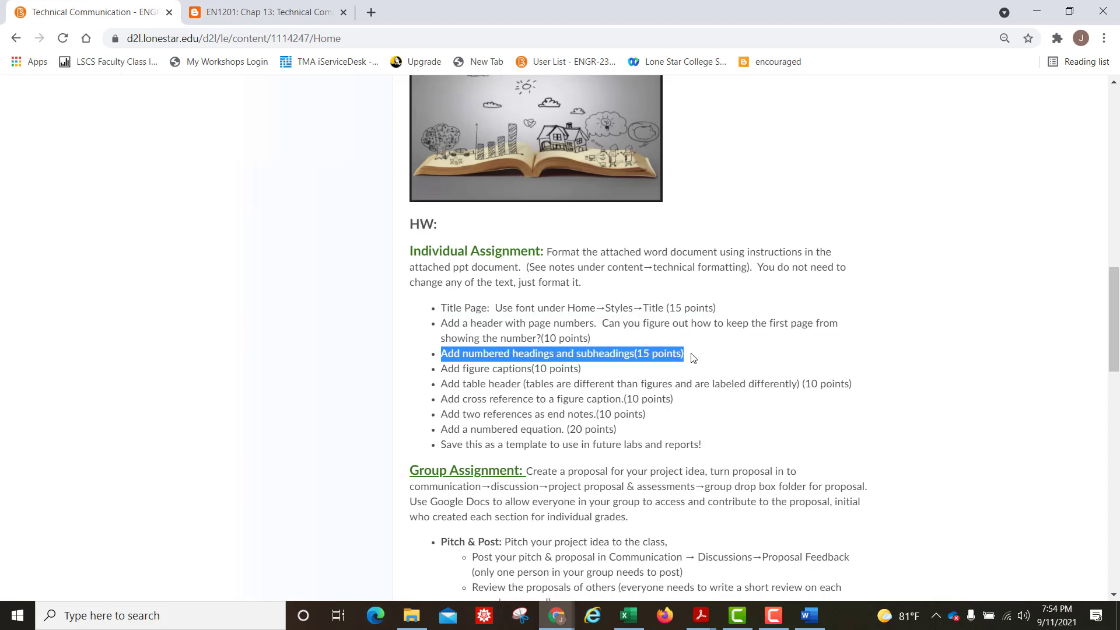
Step: Return to the Word document and apply the Heading 1 style to the INTRODUCTION line
{"action": "left_click", "coordinate": [811, 616]}
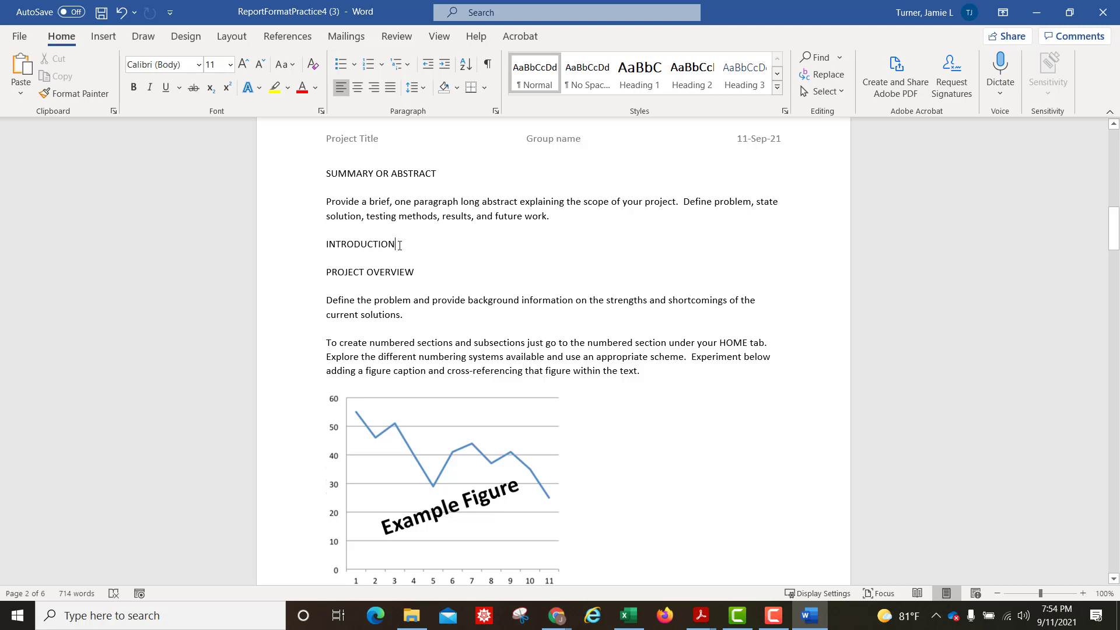
{"action": "left_click_drag", "start_coordinate": [400, 245], "coordinate": [282, 247]}
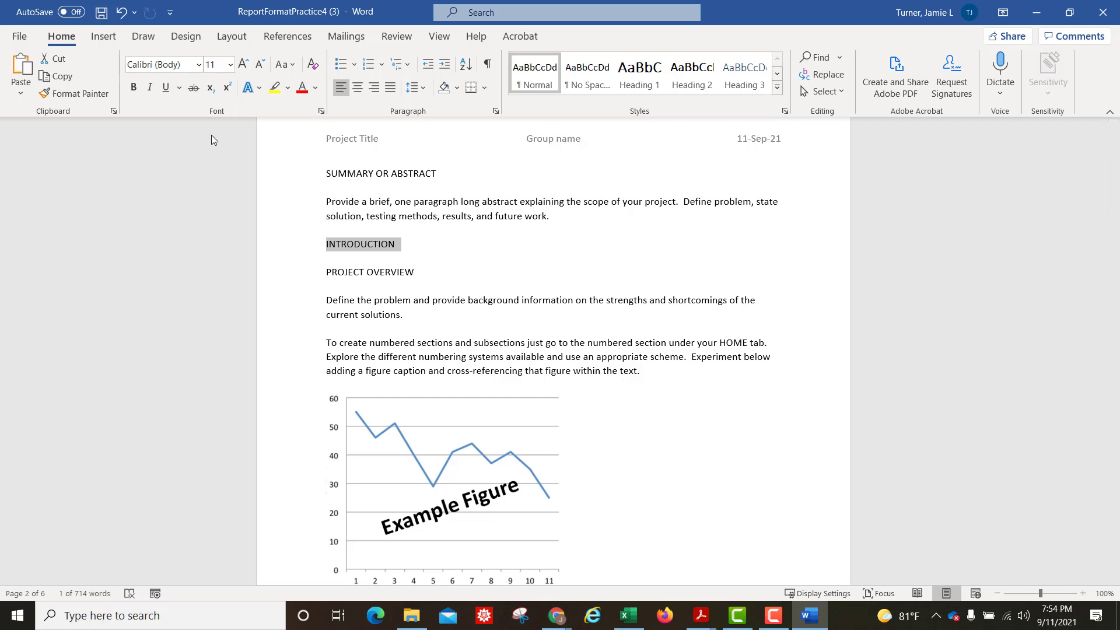
{"action": "left_click", "coordinate": [642, 86]}
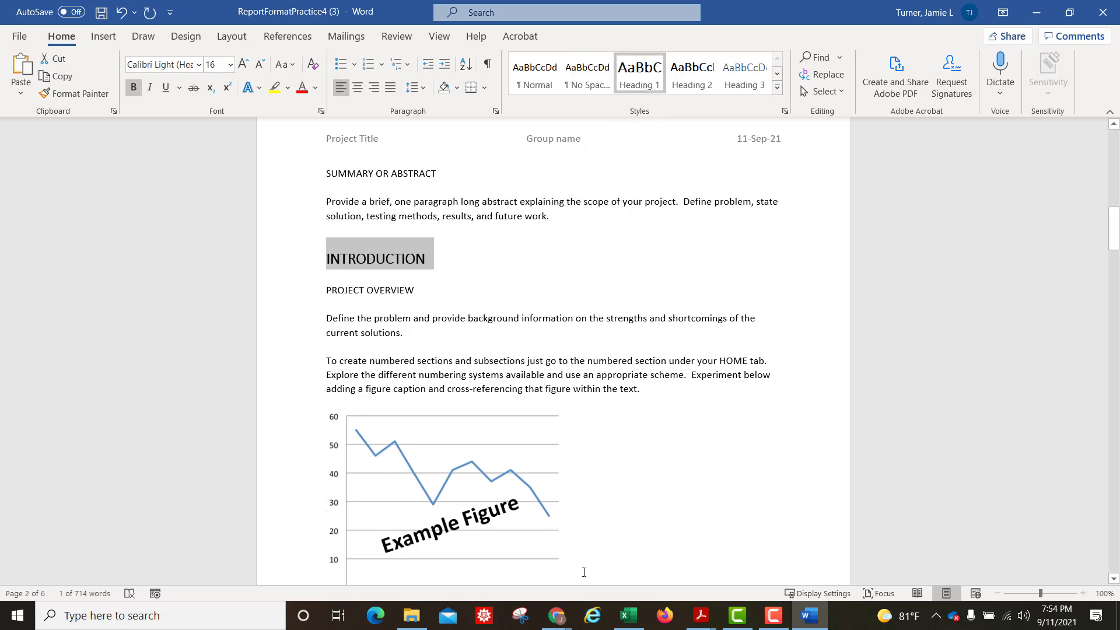
Step: Switch to Chrome and look up the heading-level numbering example on the Chap 13 Technical Communication page
{"action": "left_click", "coordinate": [557, 615]}
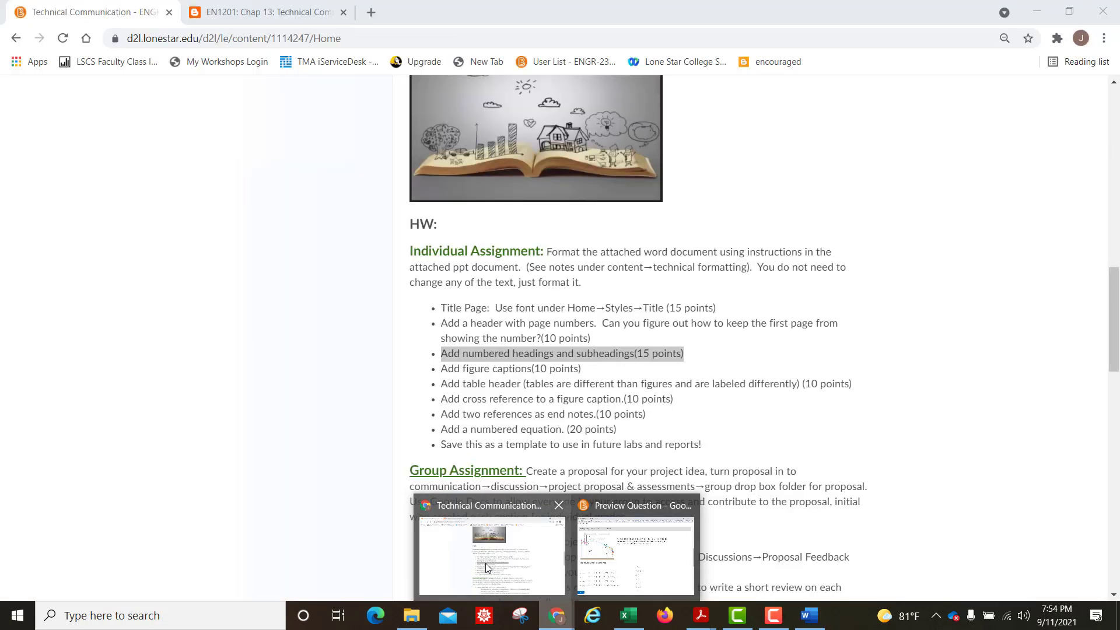
{"action": "left_click", "coordinate": [485, 562]}
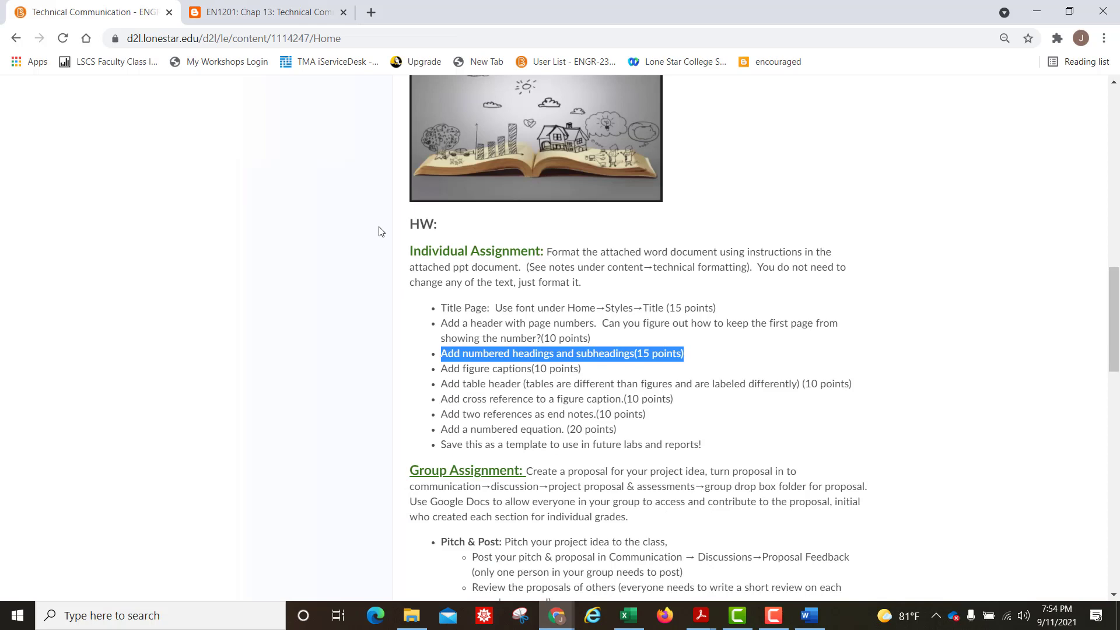
{"action": "left_click", "coordinate": [285, 12]}
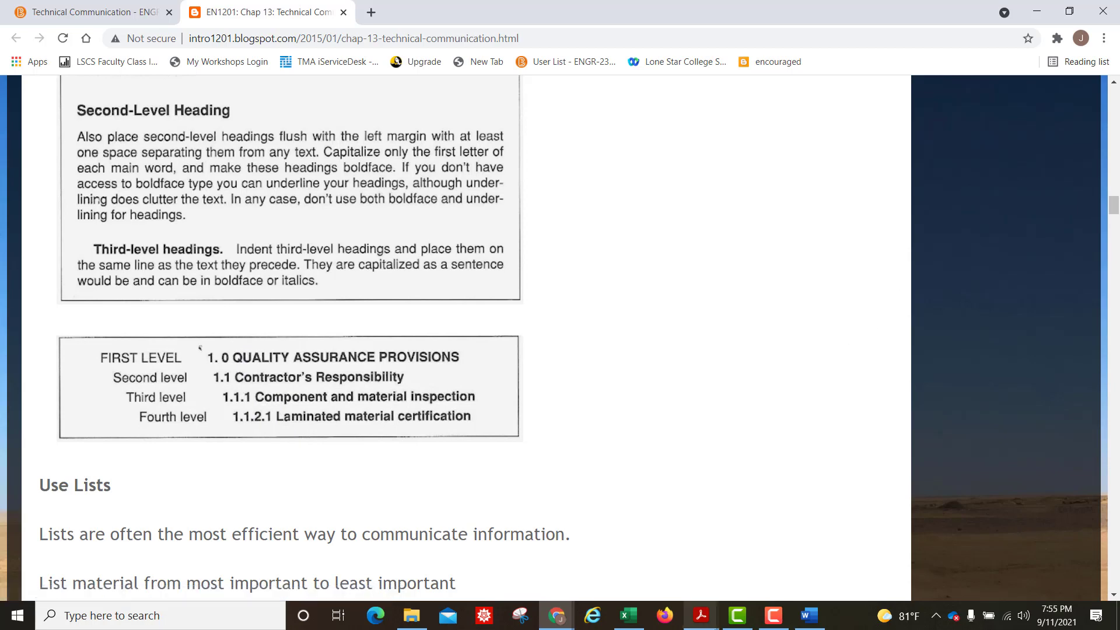
Step: Switch back to the Word document and apply the "1 Heading 1, 1.1 Heading 2, 1.1.1 Heading 3" multilevel list to the INTRODUCTION heading
{"action": "left_click", "coordinate": [809, 615]}
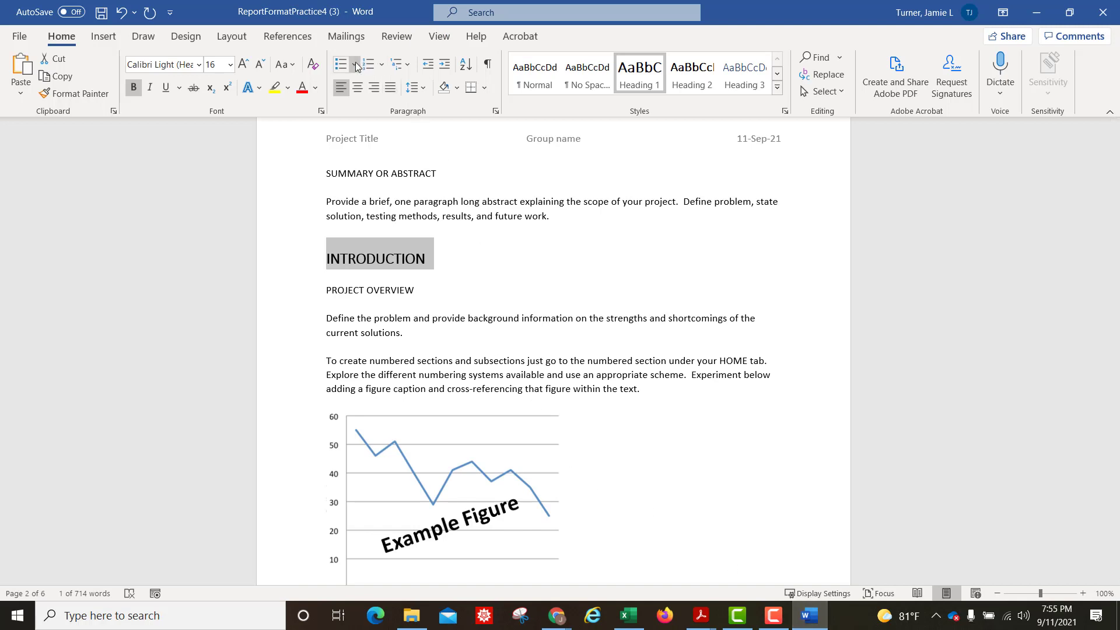
{"action": "left_click", "coordinate": [411, 65]}
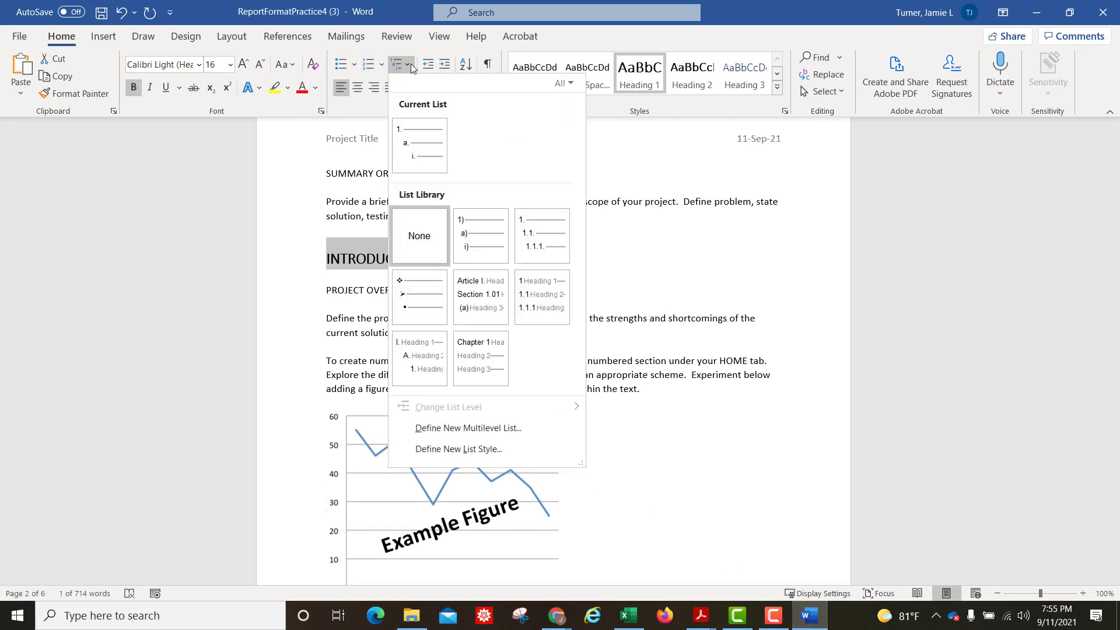
{"action": "mouse_move", "coordinate": [537, 306]}
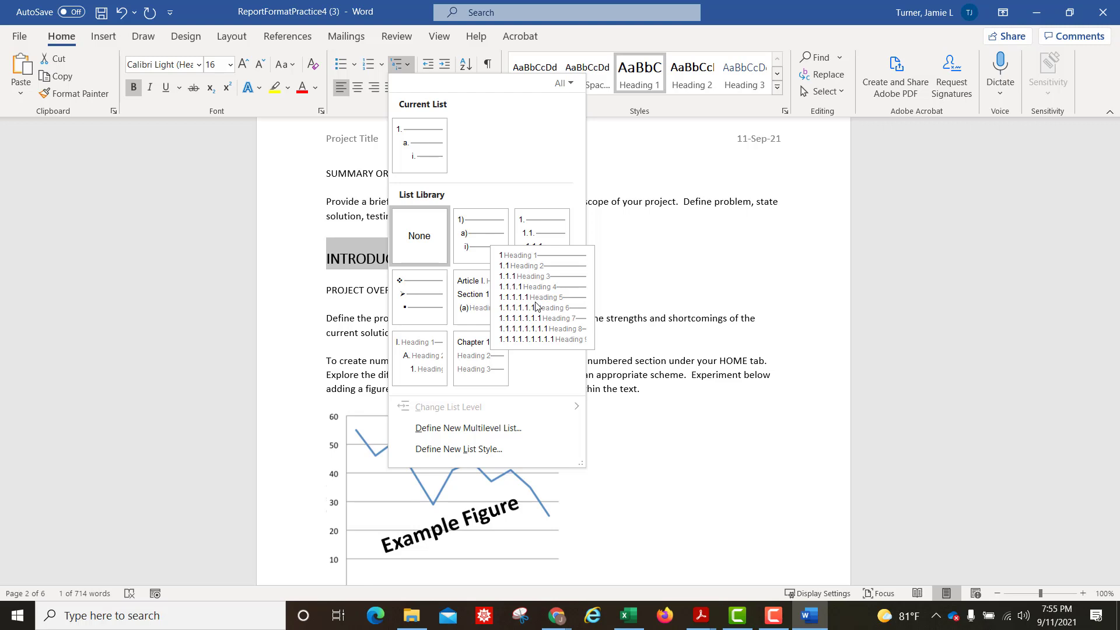
{"action": "left_click", "coordinate": [536, 303]}
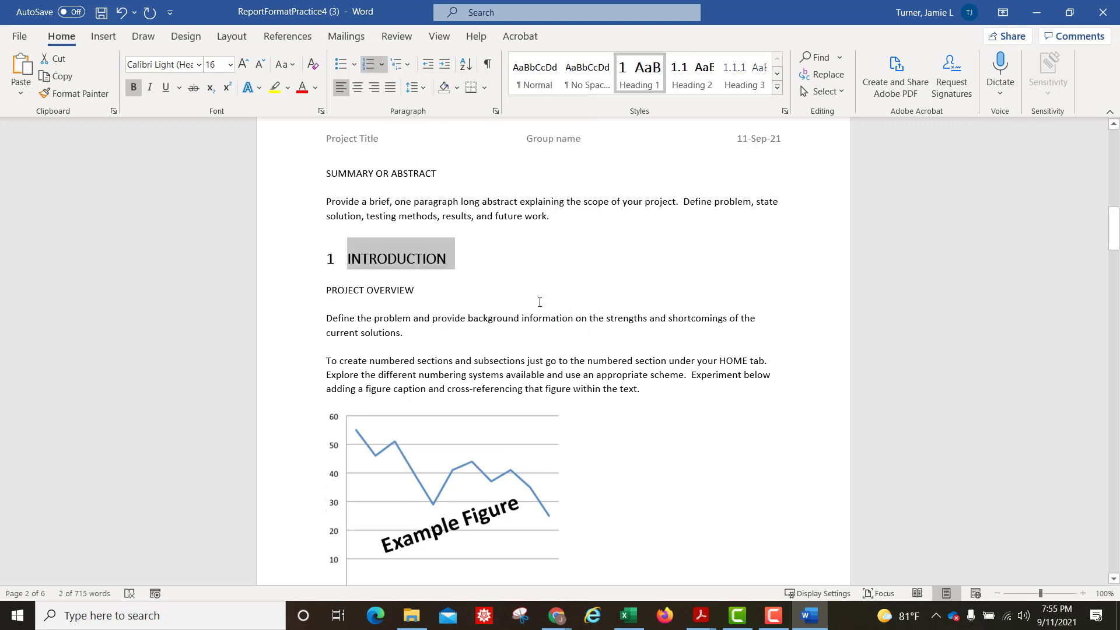
Step: Modify the Heading 1 style so that its numbering is set to None
{"action": "right_click", "coordinate": [639, 76]}
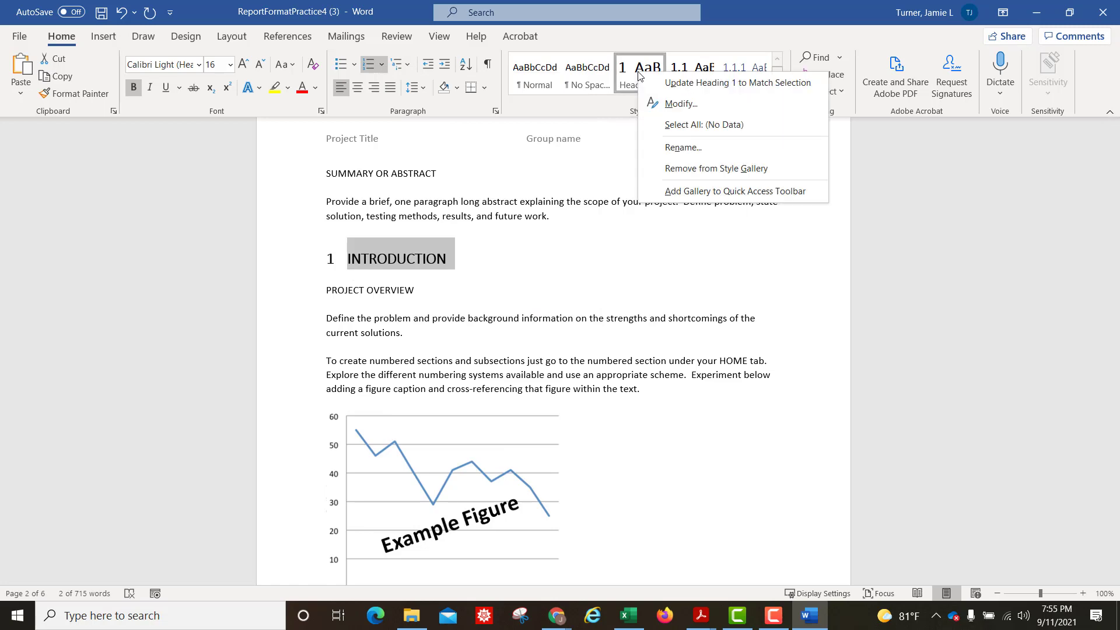
{"action": "left_click", "coordinate": [681, 103]}
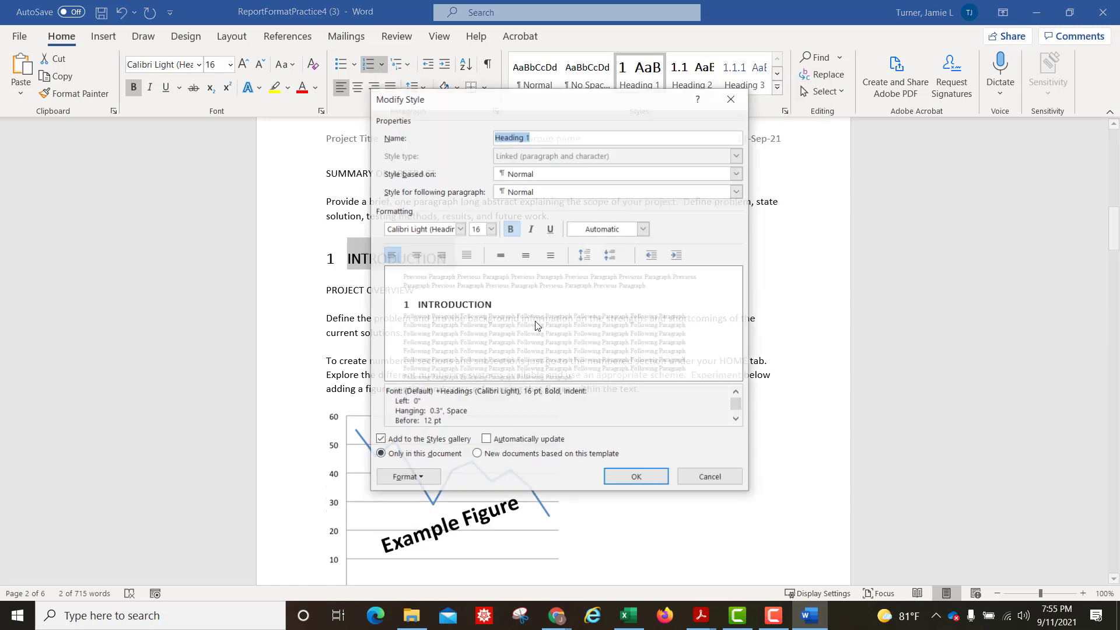
{"action": "left_click", "coordinate": [429, 482]}
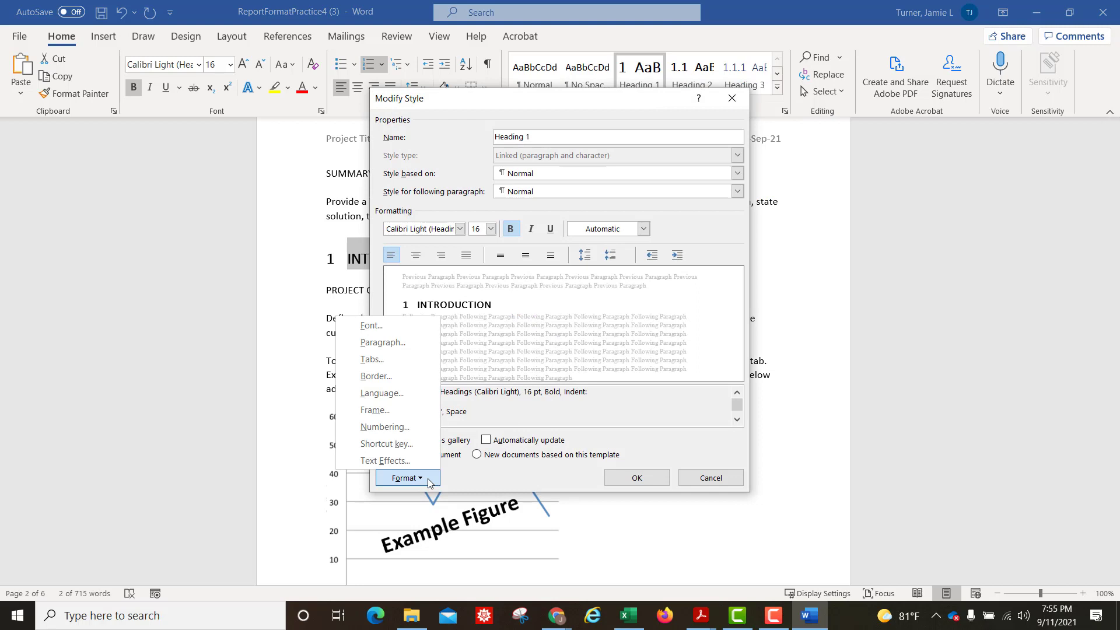
{"action": "left_click", "coordinate": [408, 426]}
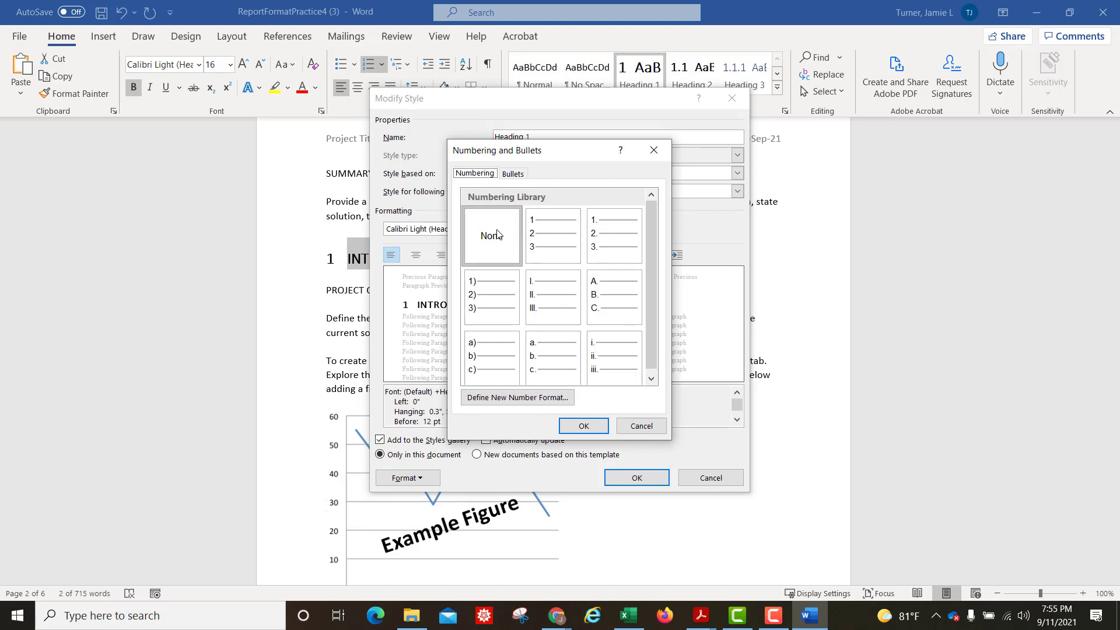
{"action": "left_click", "coordinate": [594, 427]}
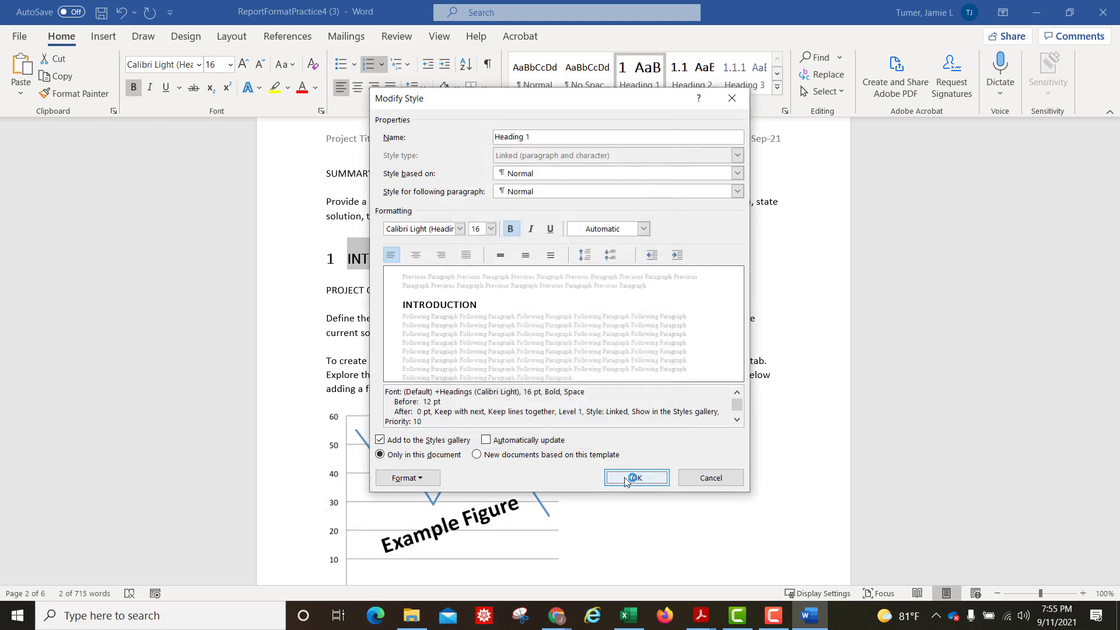
{"action": "left_click", "coordinate": [636, 477]}
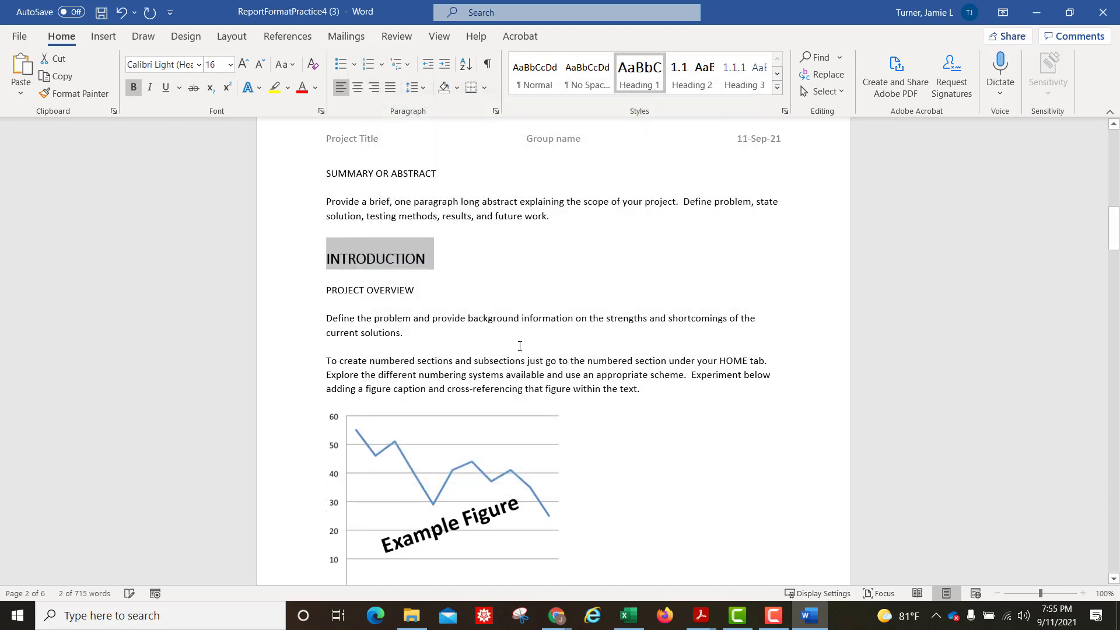
Step: Reapply the 1, 1.1, 1.1.1 heading-linked multilevel list to INTRODUCTION and apply the Heading 2 style to PROJECT OVERVIEW
{"action": "left_click", "coordinate": [409, 65]}
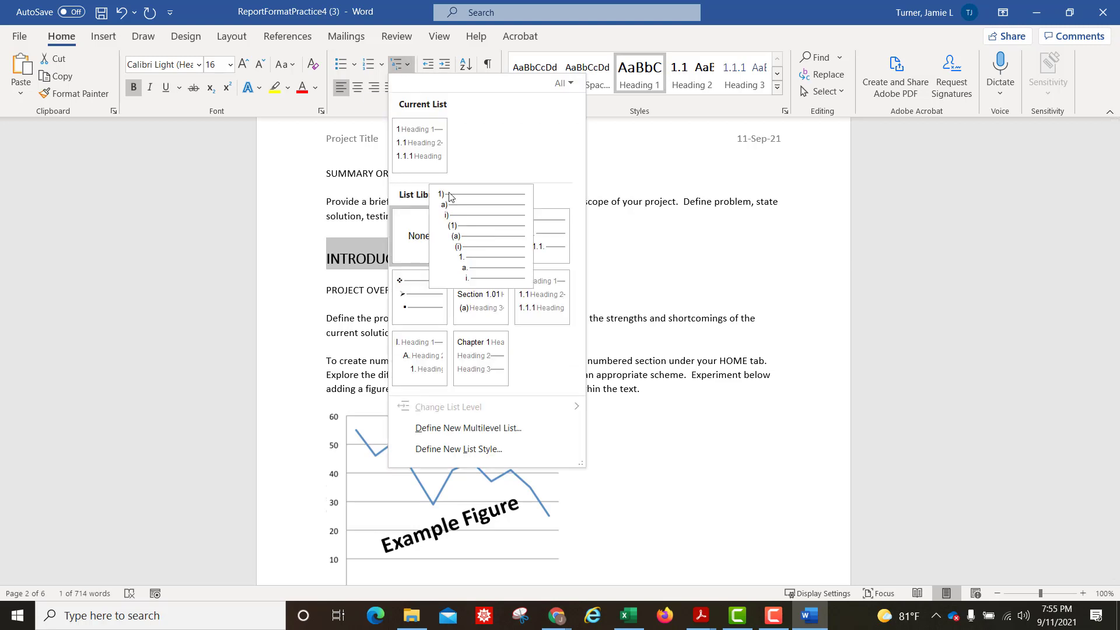
{"action": "left_click", "coordinate": [551, 298]}
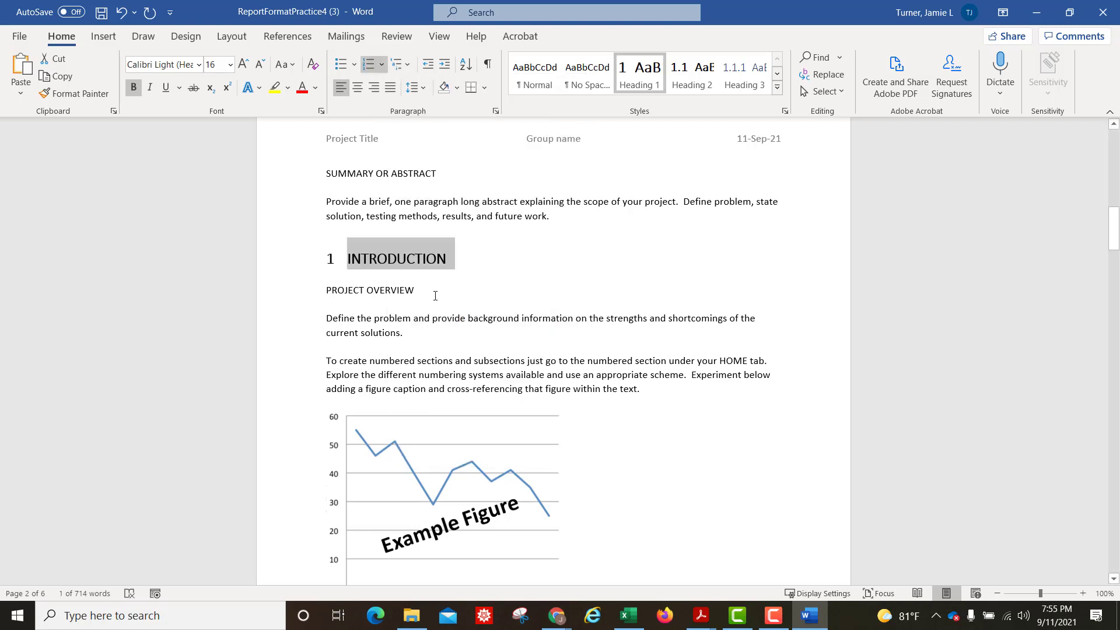
{"action": "left_click_drag", "start_coordinate": [429, 293], "coordinate": [304, 291]}
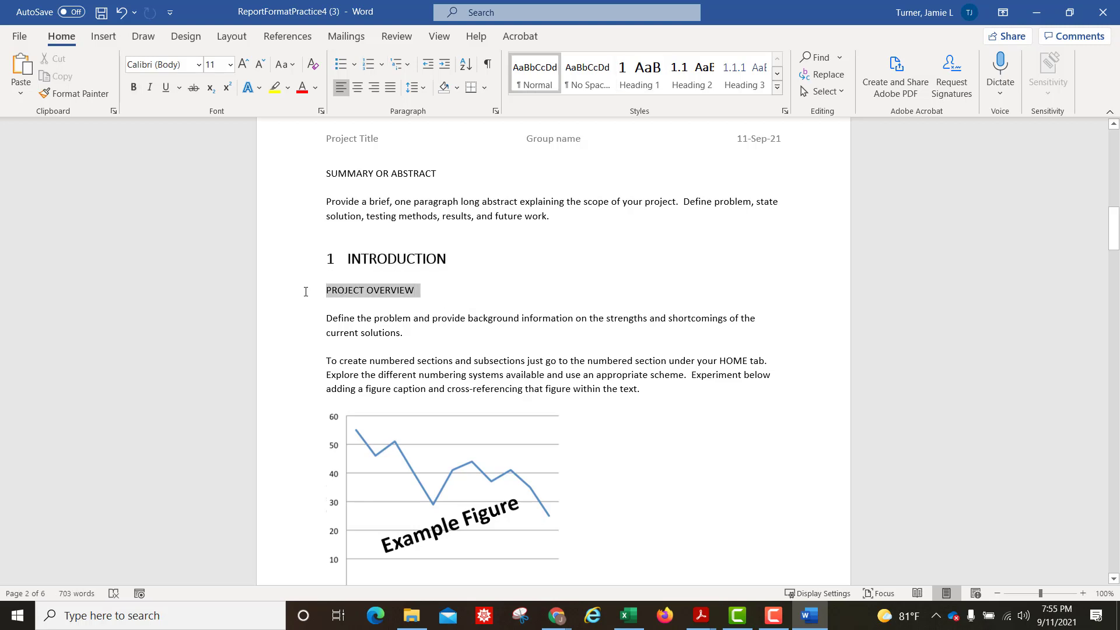
{"action": "left_click", "coordinate": [679, 72]}
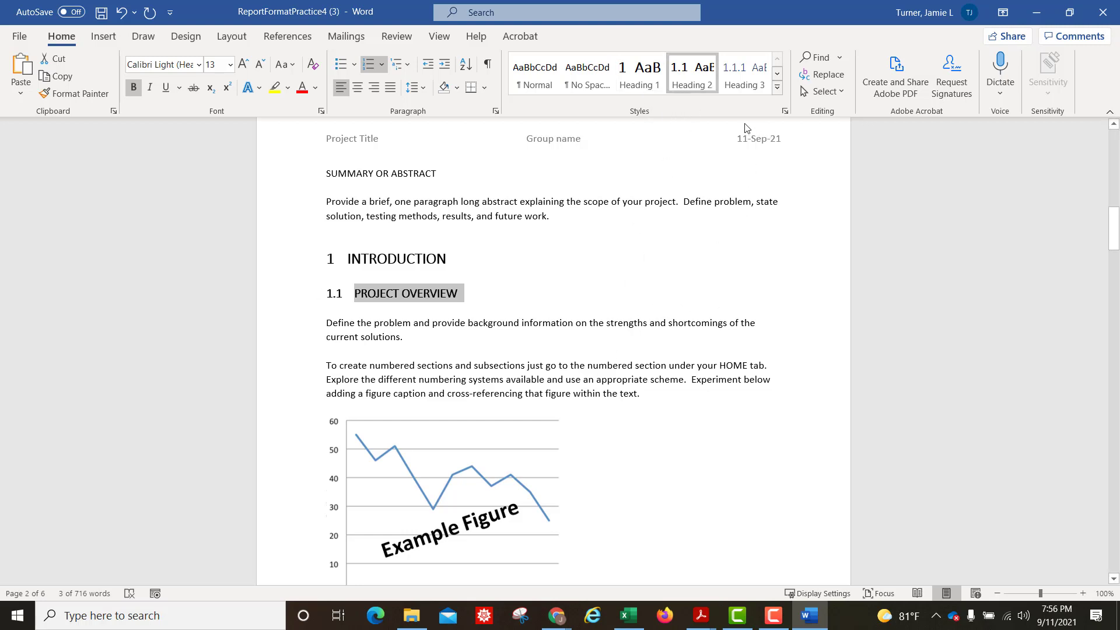
{"action": "left_click", "coordinate": [420, 350]}
Step: Apply the numbered Heading 1 style to the GOALS line below the example figure
{"action": "scroll", "coordinate": [494, 358], "scroll_direction": "down", "scroll_amount": 5}
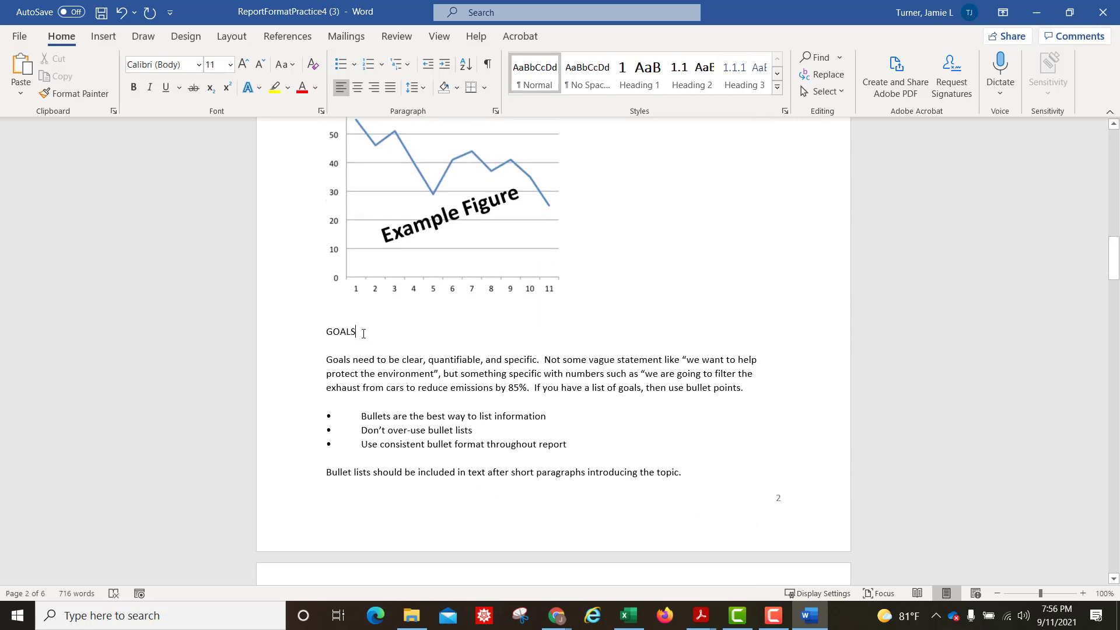
{"action": "left_click_drag", "start_coordinate": [362, 333], "coordinate": [322, 332]}
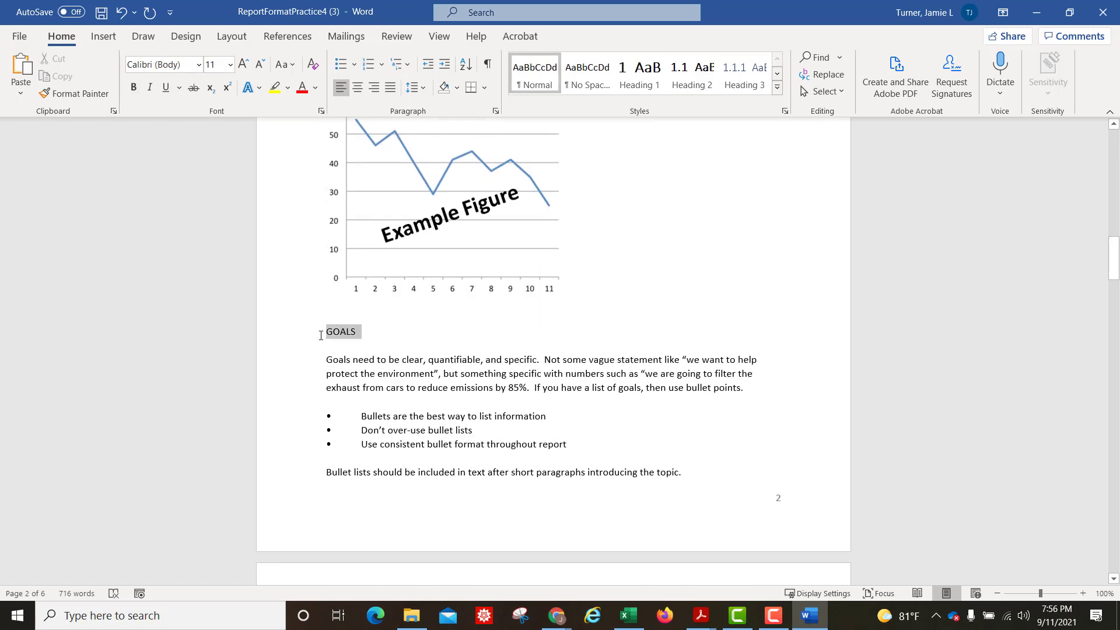
{"action": "left_click", "coordinate": [633, 78]}
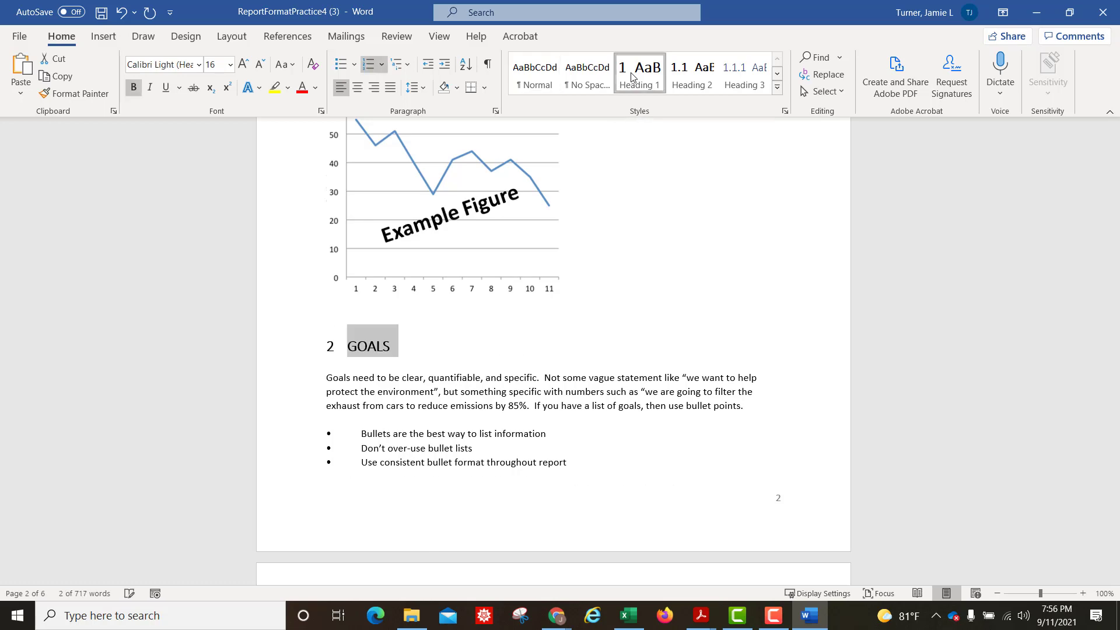
{"action": "scroll", "coordinate": [347, 313], "scroll_direction": "up", "scroll_amount": 6}
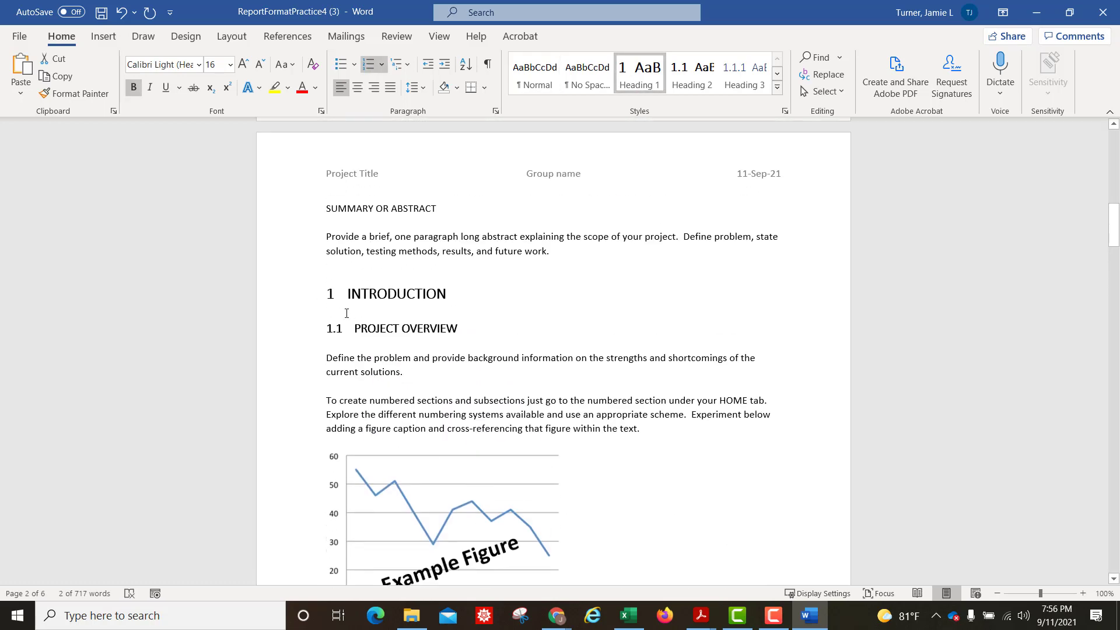
Step: Apply the numbered Heading 1 style to the RESEARCH line on page 3
{"action": "scroll", "coordinate": [347, 313], "scroll_direction": "down", "scroll_amount": 11}
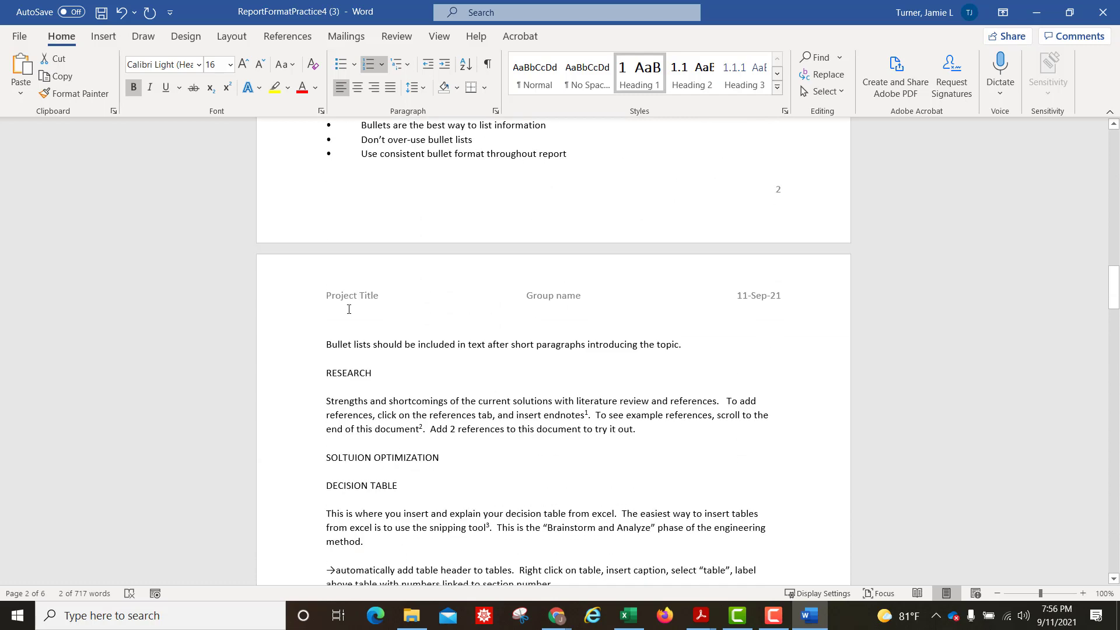
{"action": "left_click", "coordinate": [386, 371]}
{"action": "double_click", "coordinate": [386, 372]}
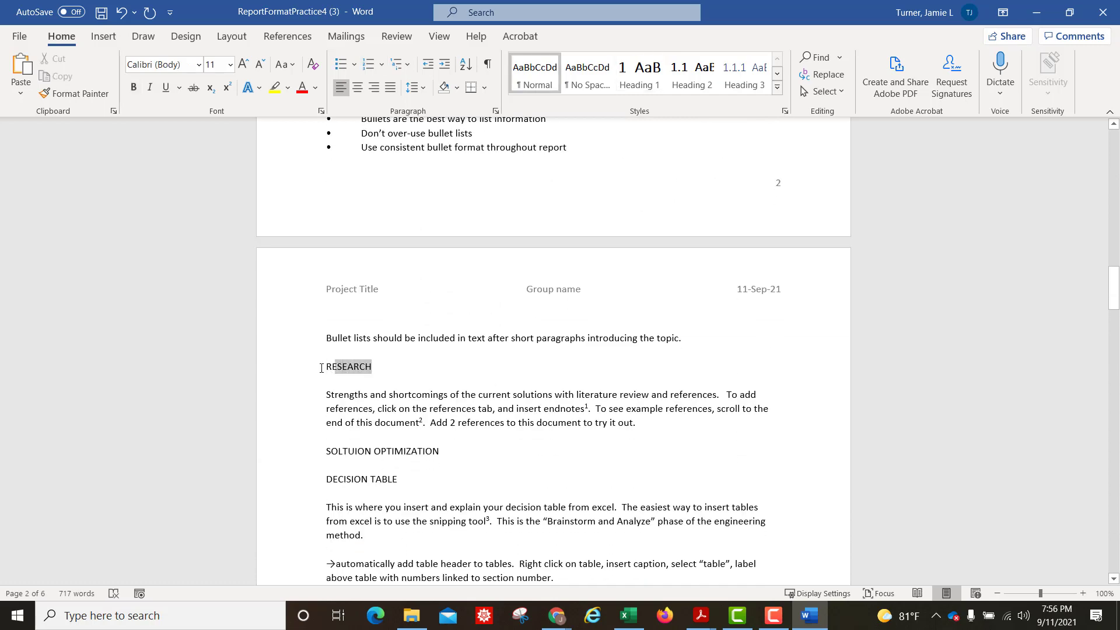
{"action": "left_click", "coordinate": [637, 77]}
{"action": "left_click", "coordinate": [514, 431]}
Step: Apply the numbered Heading 1 style to the REVIEW AND RECOMMENDATIONS line on page 5
{"action": "scroll", "coordinate": [514, 432], "scroll_direction": "down", "scroll_amount": 13}
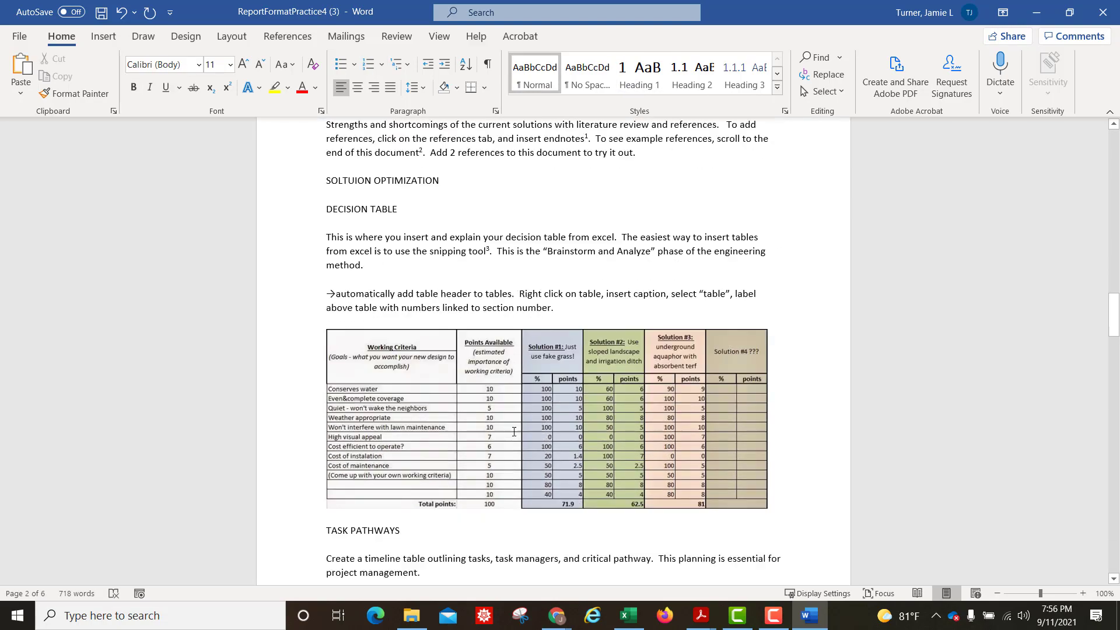
{"action": "scroll", "coordinate": [513, 432], "scroll_direction": "down", "scroll_amount": 13}
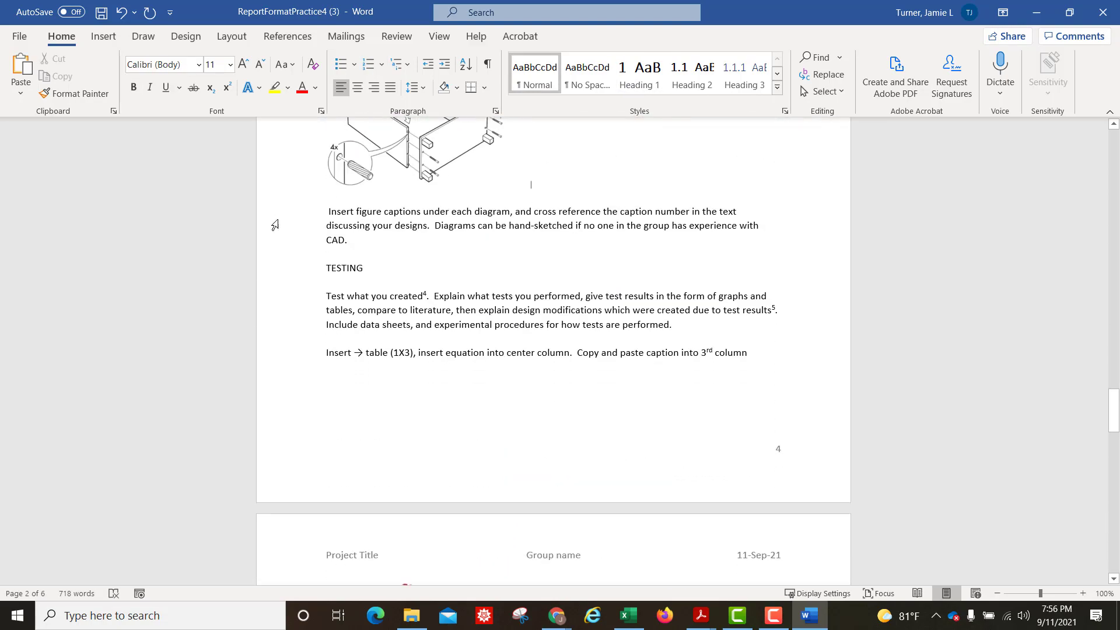
{"action": "scroll", "coordinate": [571, 432], "scroll_direction": "down", "scroll_amount": 5}
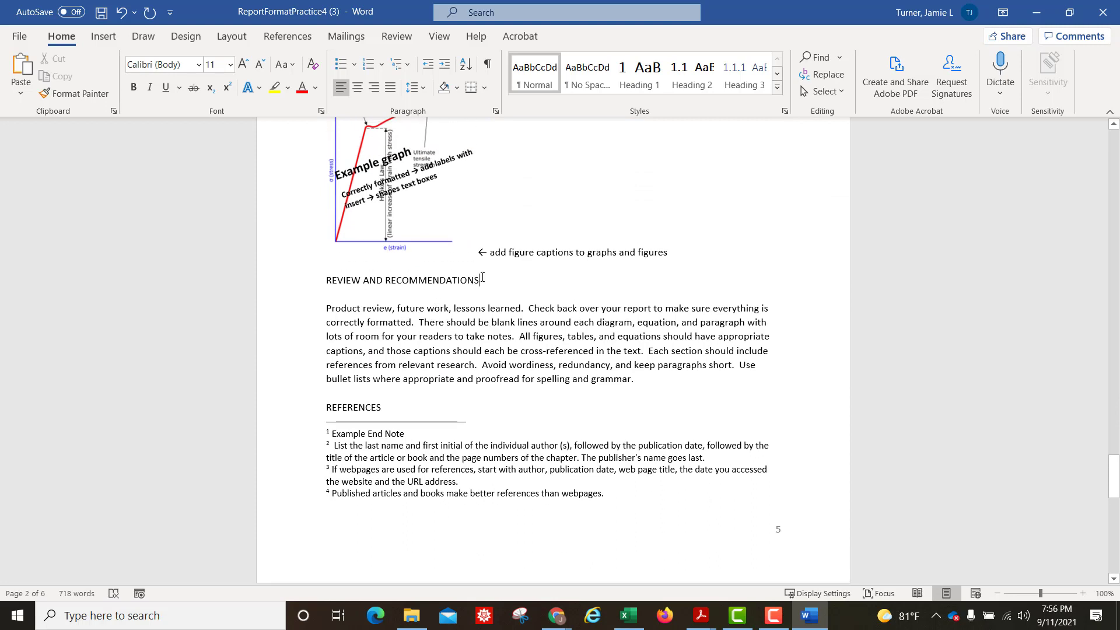
{"action": "left_click_drag", "start_coordinate": [482, 278], "coordinate": [329, 278]}
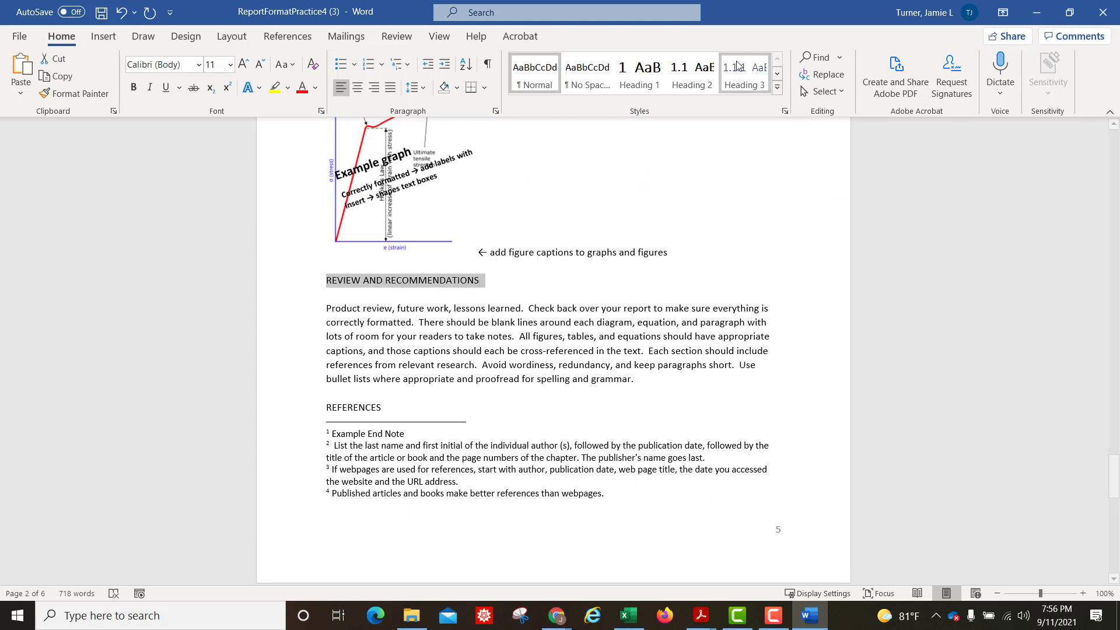
{"action": "left_click", "coordinate": [639, 73]}
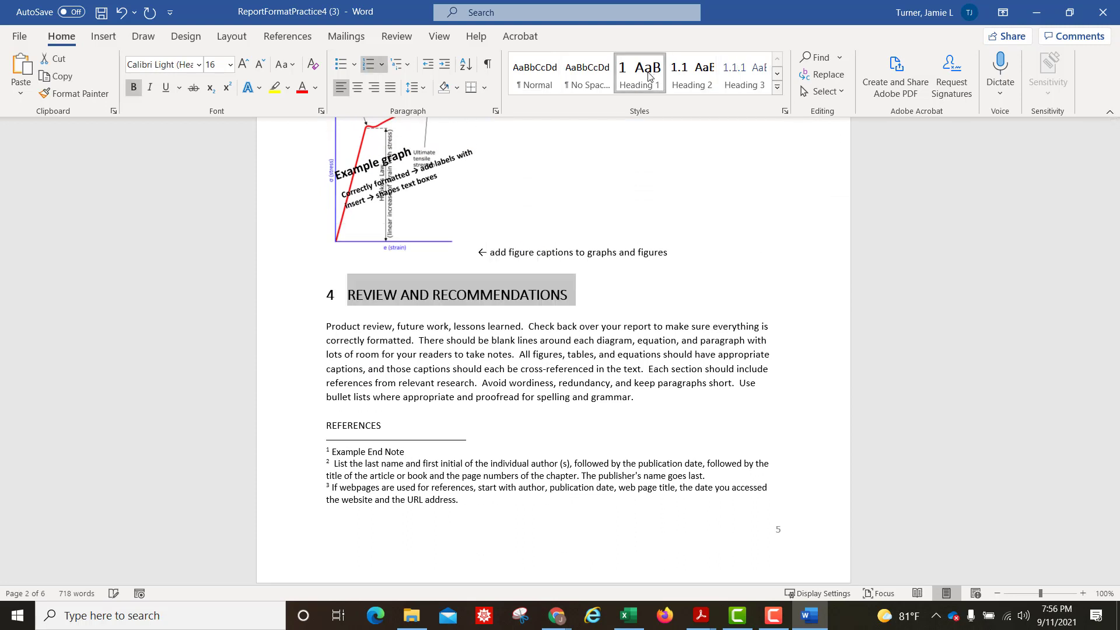
{"action": "left_click", "coordinate": [512, 390]}
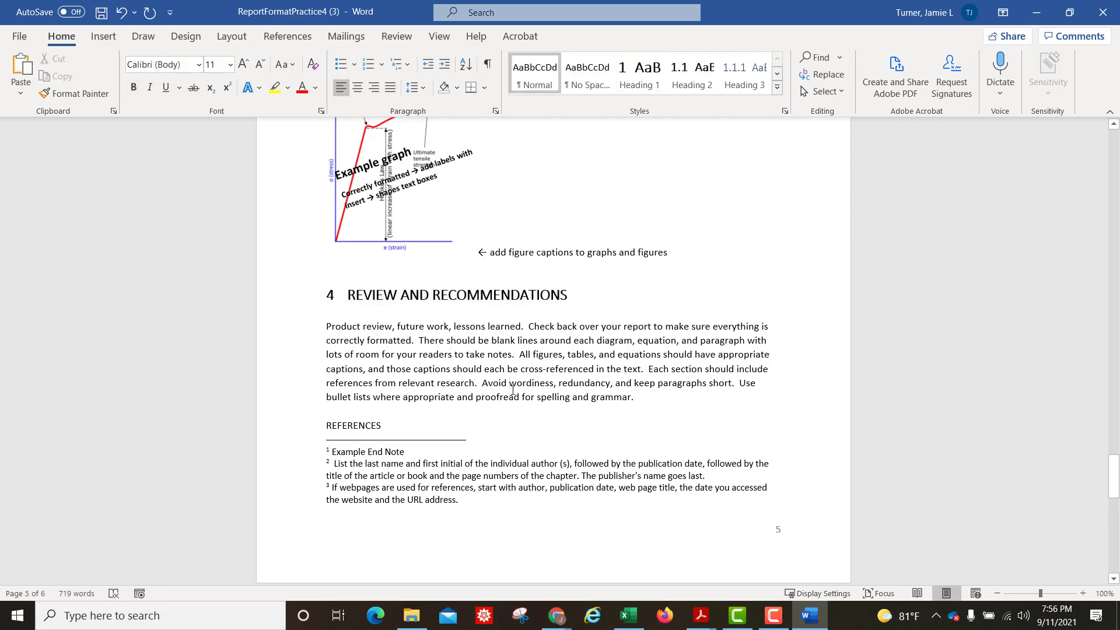
Step: Apply the numbered Heading 1 style to the TESTING line below the example diagram on page 4
{"action": "scroll", "coordinate": [513, 389], "scroll_direction": "up", "scroll_amount": 13}
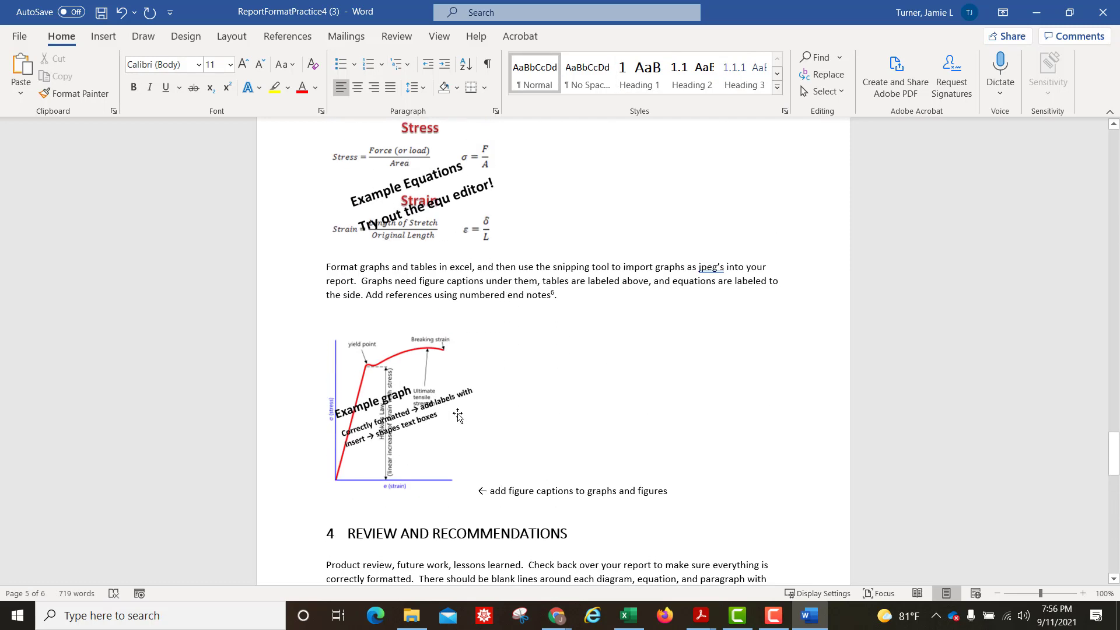
{"action": "scroll", "coordinate": [458, 415], "scroll_direction": "up", "scroll_amount": 12}
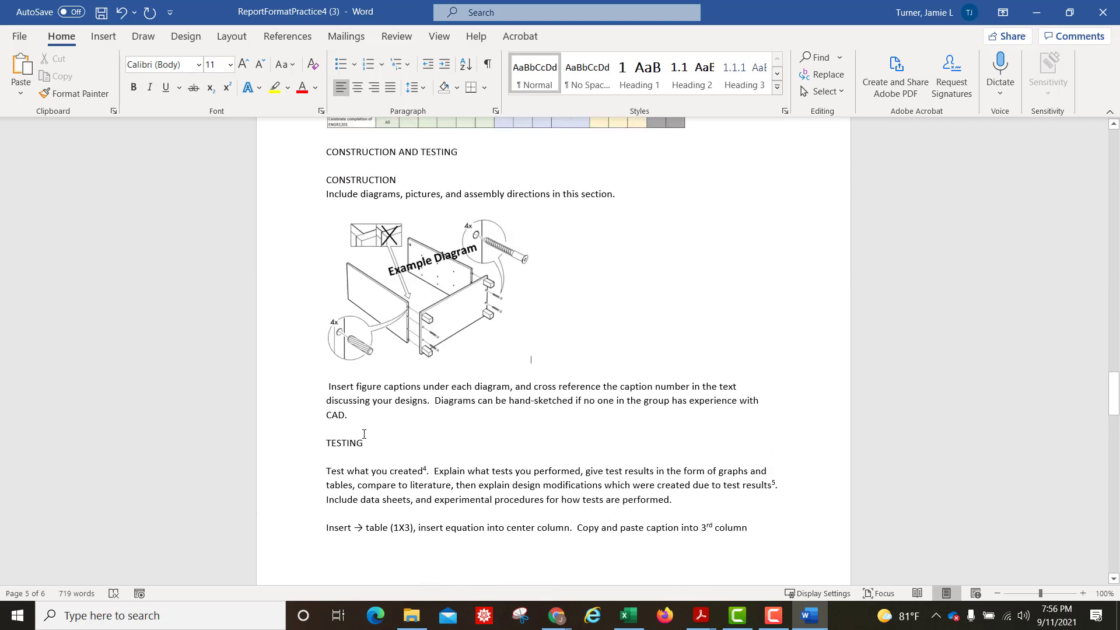
{"action": "left_click_drag", "start_coordinate": [308, 442], "coordinate": [307, 443]}
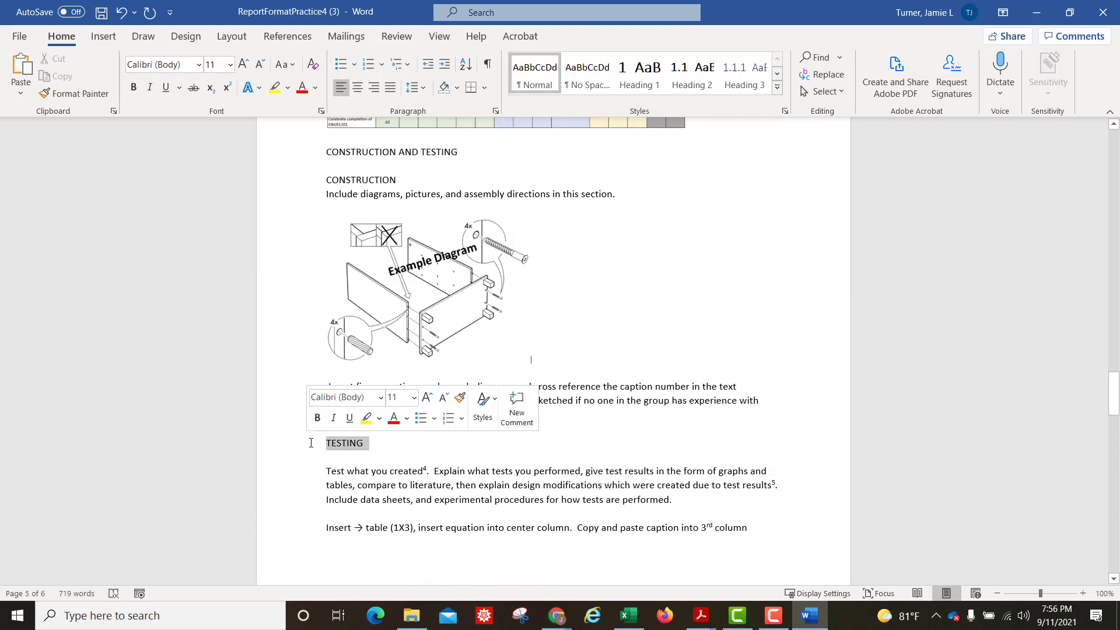
{"action": "left_click", "coordinate": [636, 77]}
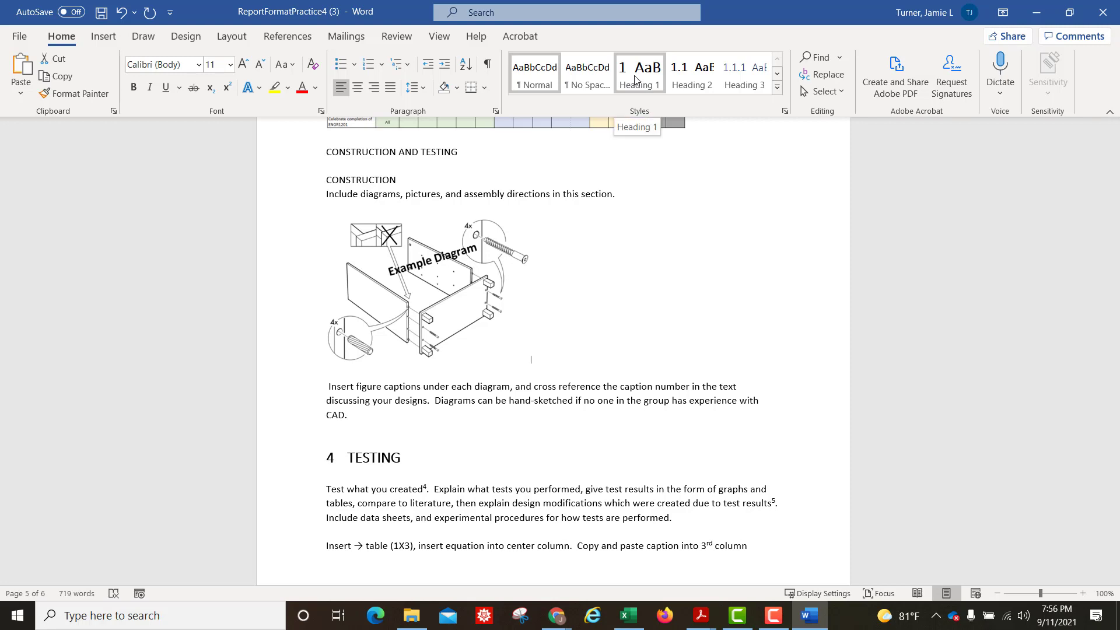
{"action": "left_click", "coordinate": [635, 78]}
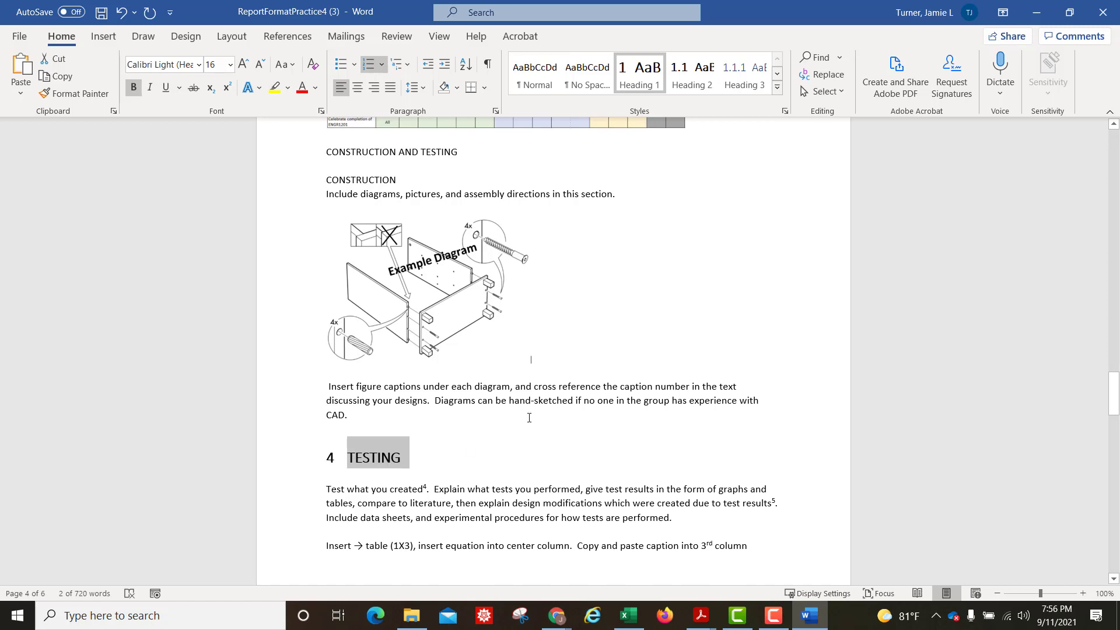
Step: Check the automatic heading numbers from REVIEW AND RECOMMENDATIONS back through TESTING to RESEARCH
{"action": "scroll", "coordinate": [525, 414], "scroll_direction": "down", "scroll_amount": 15}
{"action": "scroll", "coordinate": [521, 417], "scroll_direction": "down", "scroll_amount": 1}
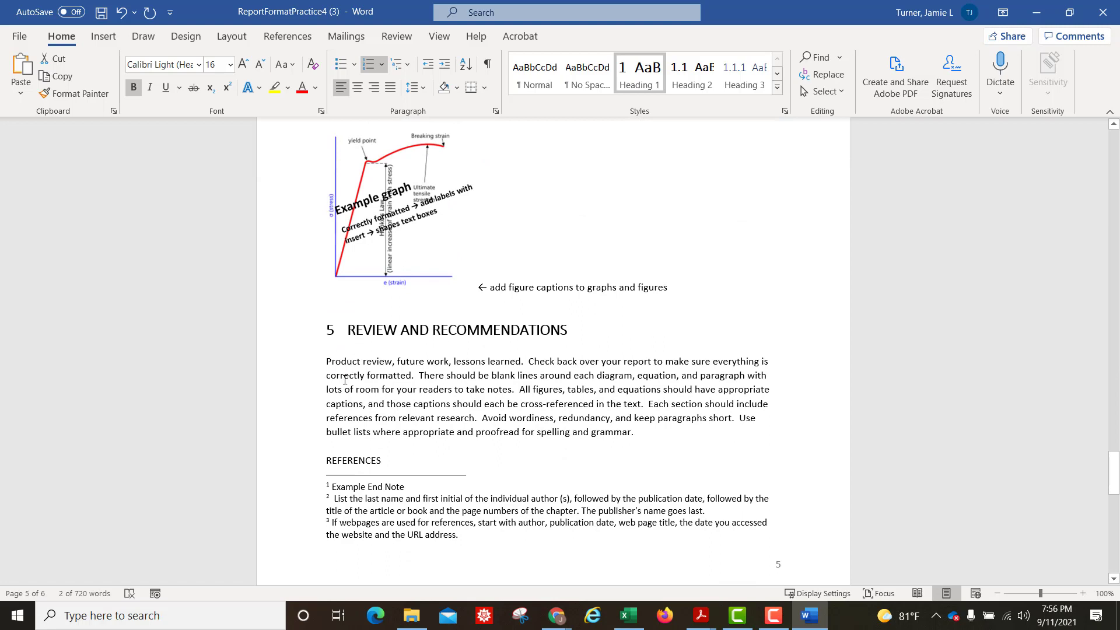
{"action": "left_click", "coordinate": [484, 390]}
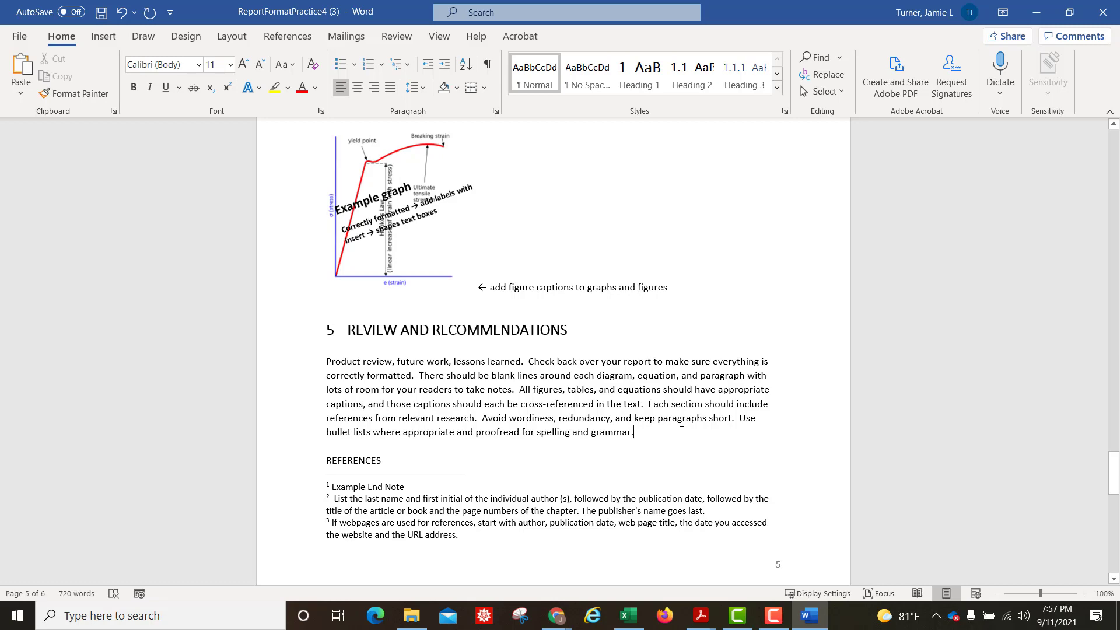
{"action": "scroll", "coordinate": [677, 414], "scroll_direction": "up", "scroll_amount": 20}
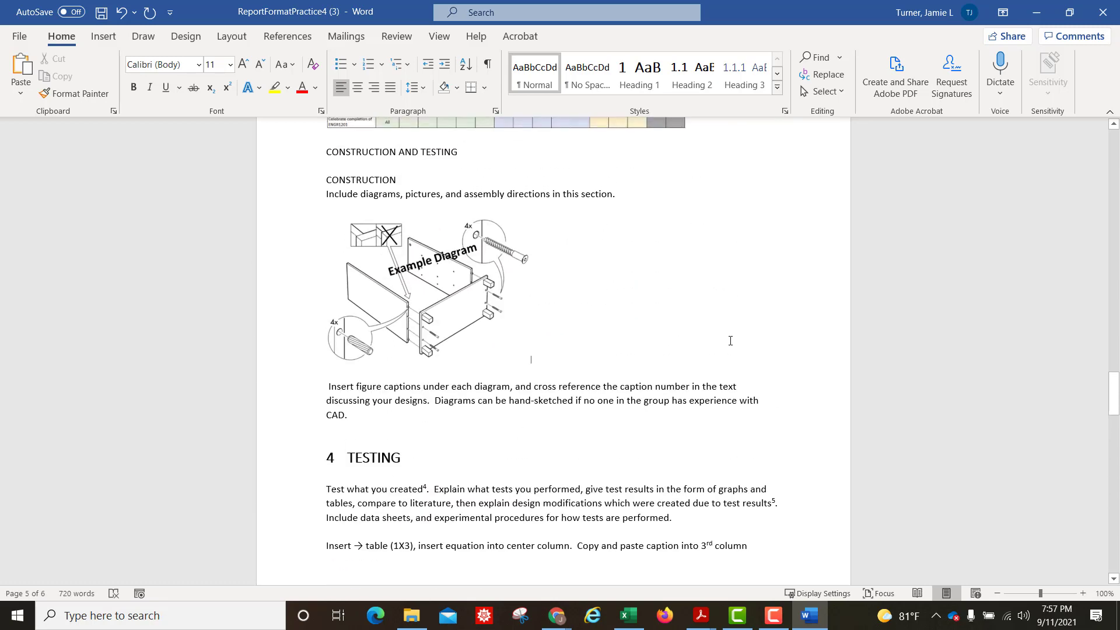
{"action": "scroll", "coordinate": [607, 350], "scroll_direction": "up", "scroll_amount": 6}
{"action": "scroll", "coordinate": [606, 353], "scroll_direction": "up", "scroll_amount": 20}
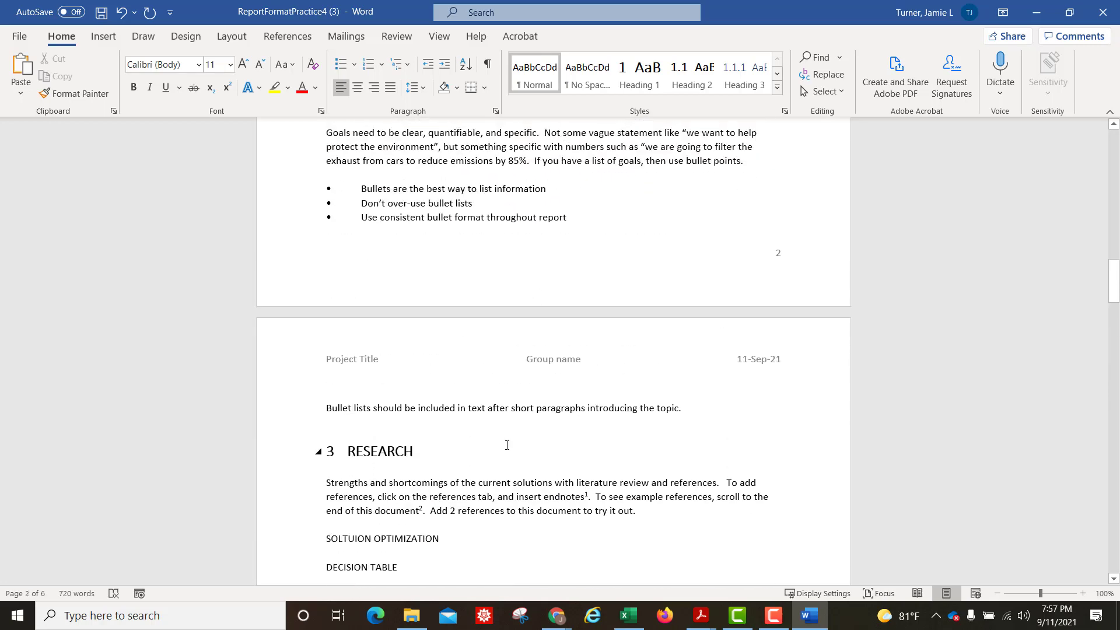
Step: Switch to the browser and review the assignment's figure caption, table header and cross-reference requirements
{"action": "scroll", "coordinate": [506, 447], "scroll_direction": "up", "scroll_amount": 10}
{"action": "scroll", "coordinate": [507, 446], "scroll_direction": "up", "scroll_amount": 1}
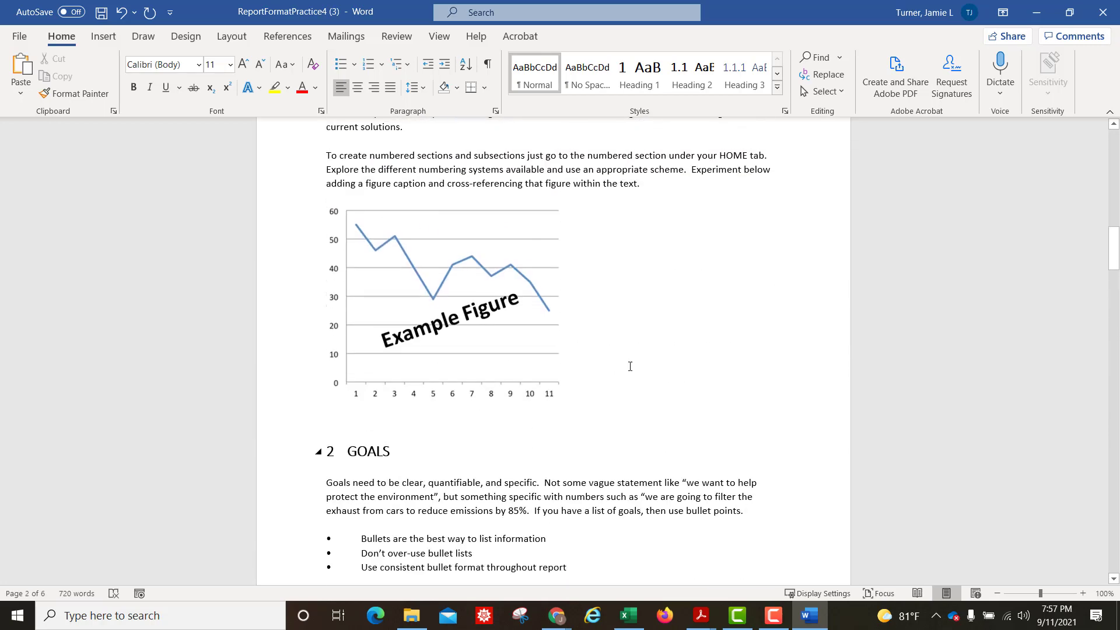
{"action": "left_click", "coordinate": [689, 186]}
{"action": "scroll", "coordinate": [568, 321], "scroll_direction": "up", "scroll_amount": 4}
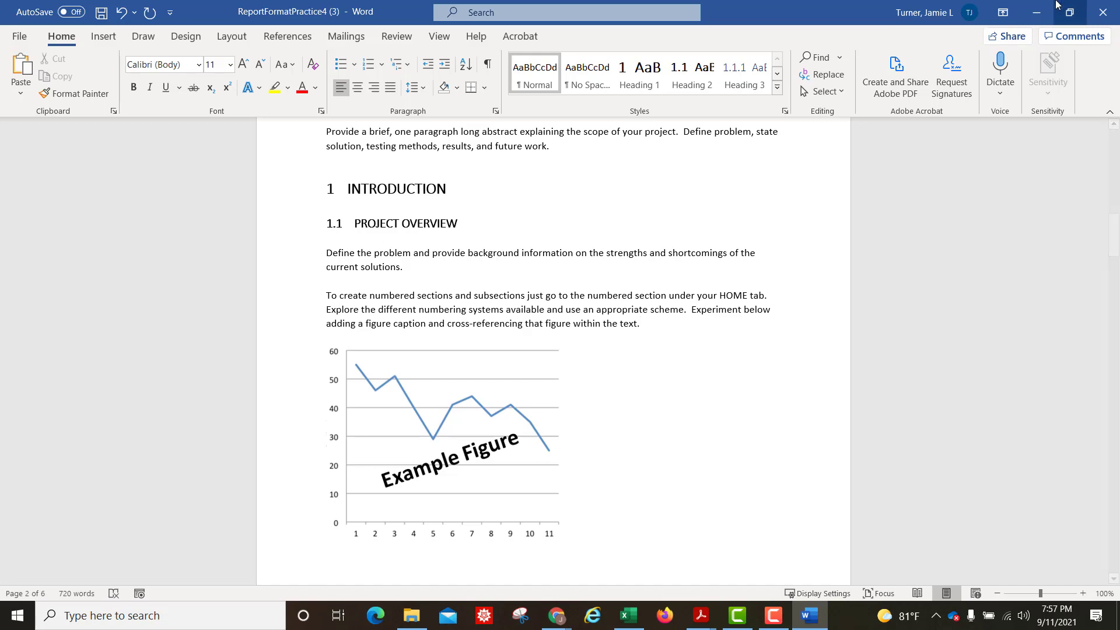
{"action": "left_click", "coordinate": [1036, 13]}
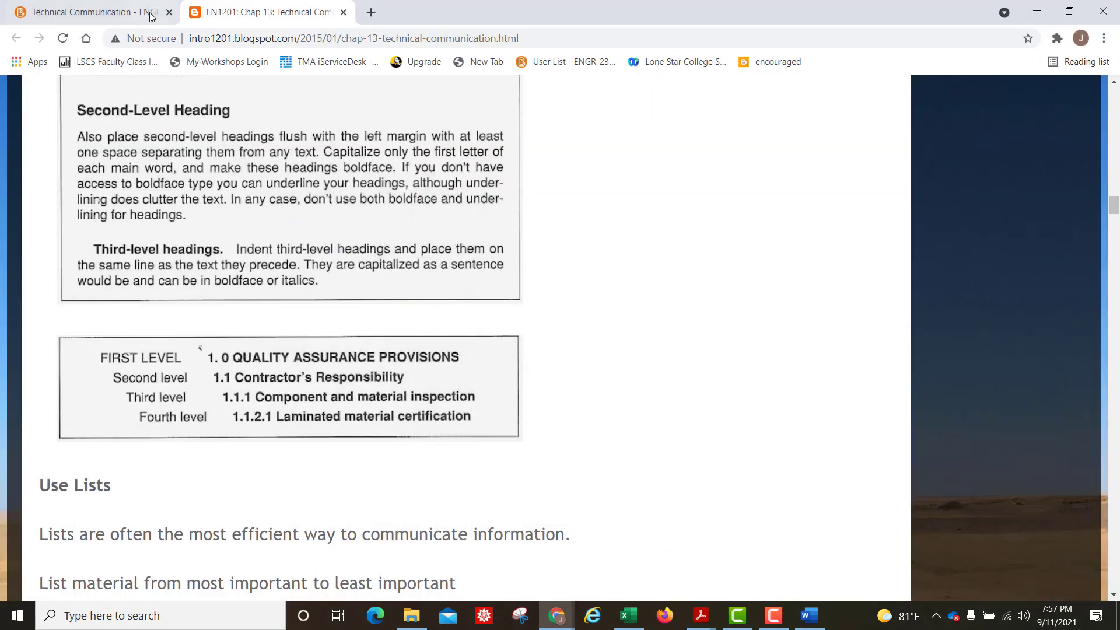
{"action": "left_click", "coordinate": [102, 17]}
{"action": "left_click", "coordinate": [445, 368]}
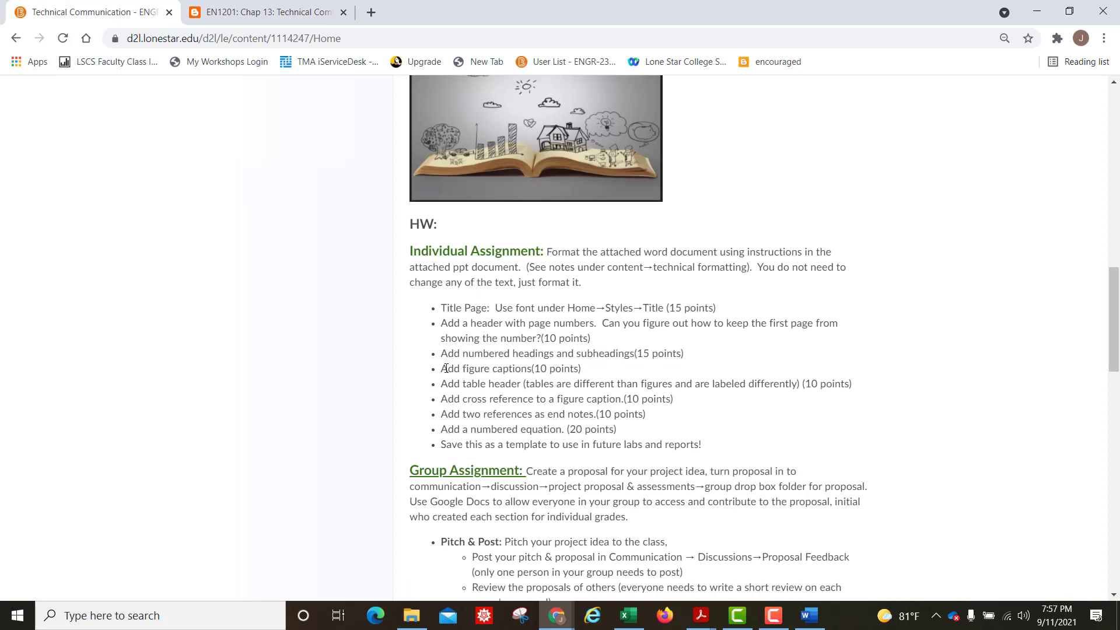
{"action": "left_click_drag", "start_coordinate": [442, 368], "coordinate": [589, 366]}
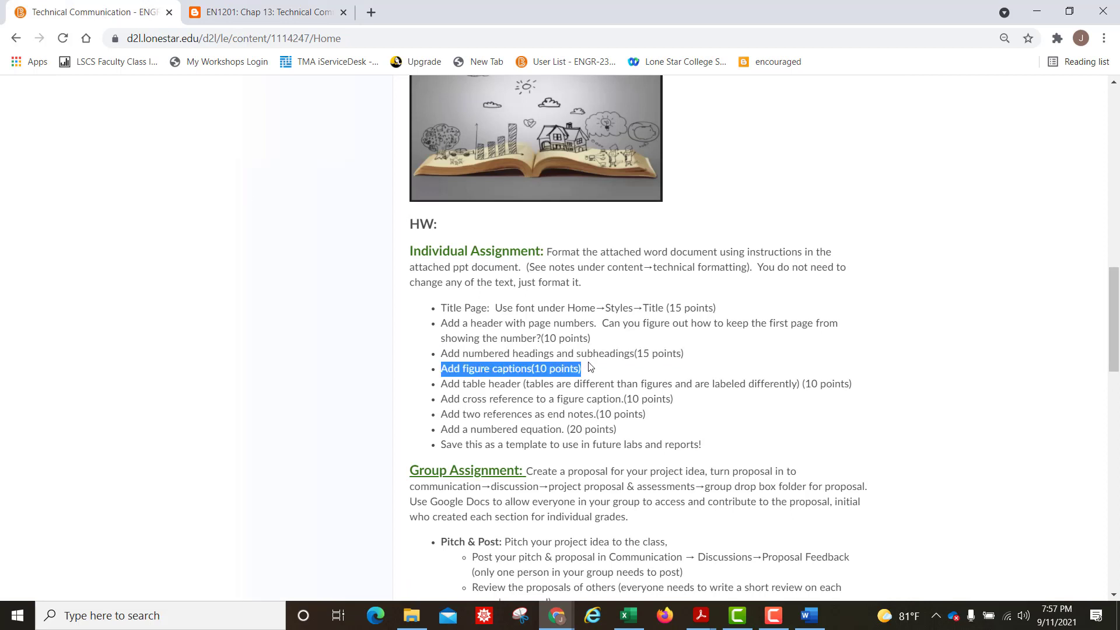
{"action": "left_click_drag", "start_coordinate": [443, 382], "coordinate": [446, 382]}
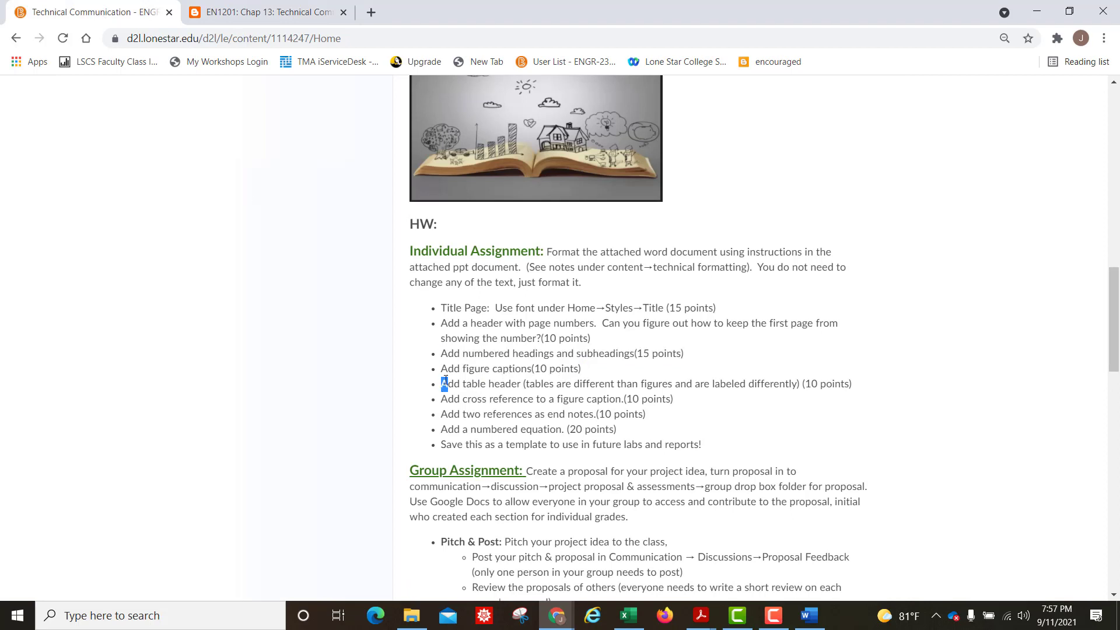
{"action": "left_click", "coordinate": [444, 382]}
{"action": "left_click_drag", "start_coordinate": [443, 383], "coordinate": [531, 383]}
{"action": "left_click", "coordinate": [460, 399]}
{"action": "left_click_drag", "start_coordinate": [441, 399], "coordinate": [623, 402]}
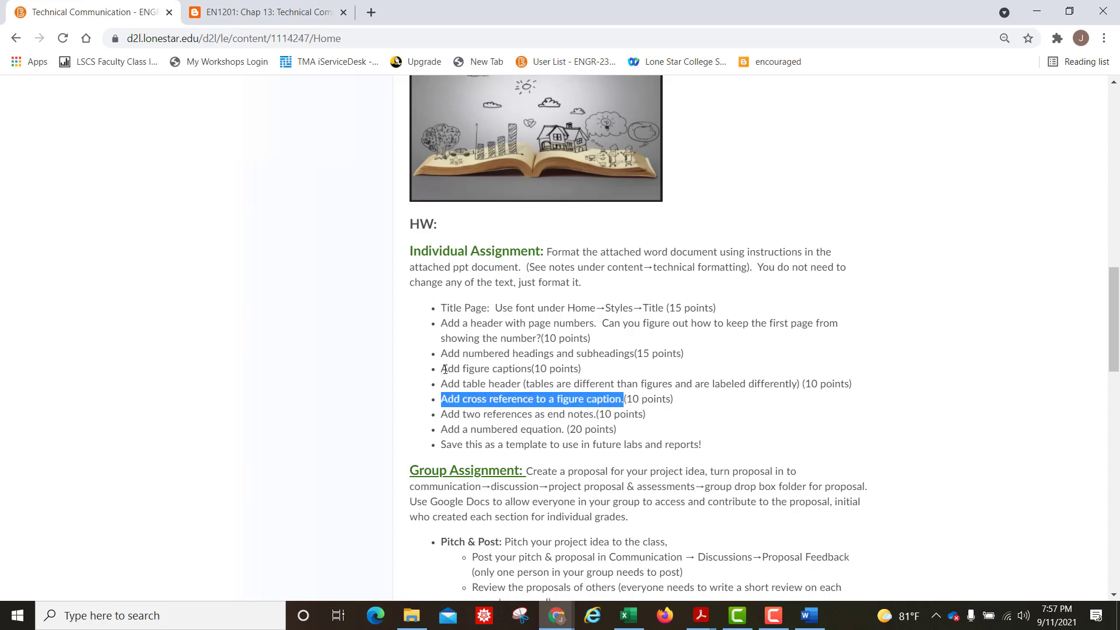
{"action": "left_click_drag", "start_coordinate": [441, 369], "coordinate": [563, 377]}
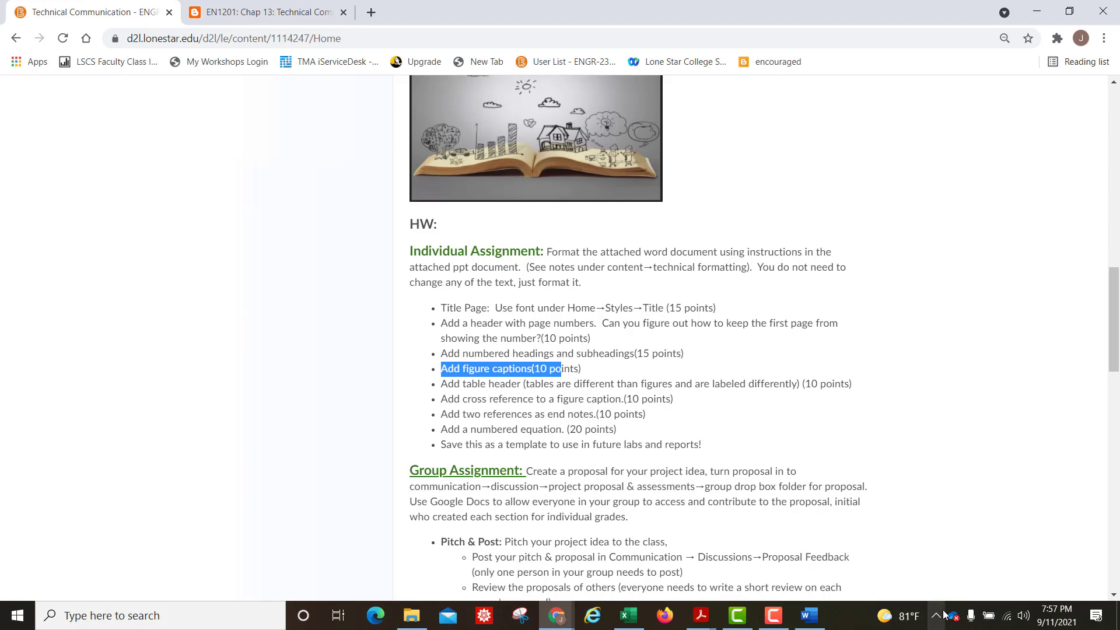
Step: Return to the Word report and begin a caption with the Figure label for the example line chart under PROJECT OVERVIEW
{"action": "left_click", "coordinate": [812, 617]}
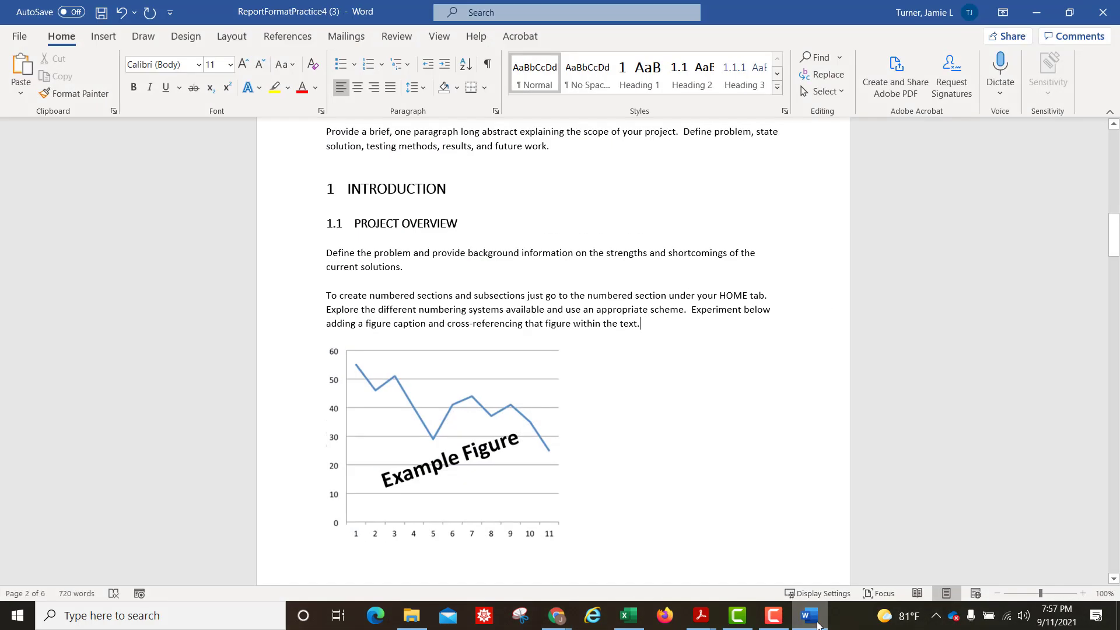
{"action": "left_click", "coordinate": [464, 450]}
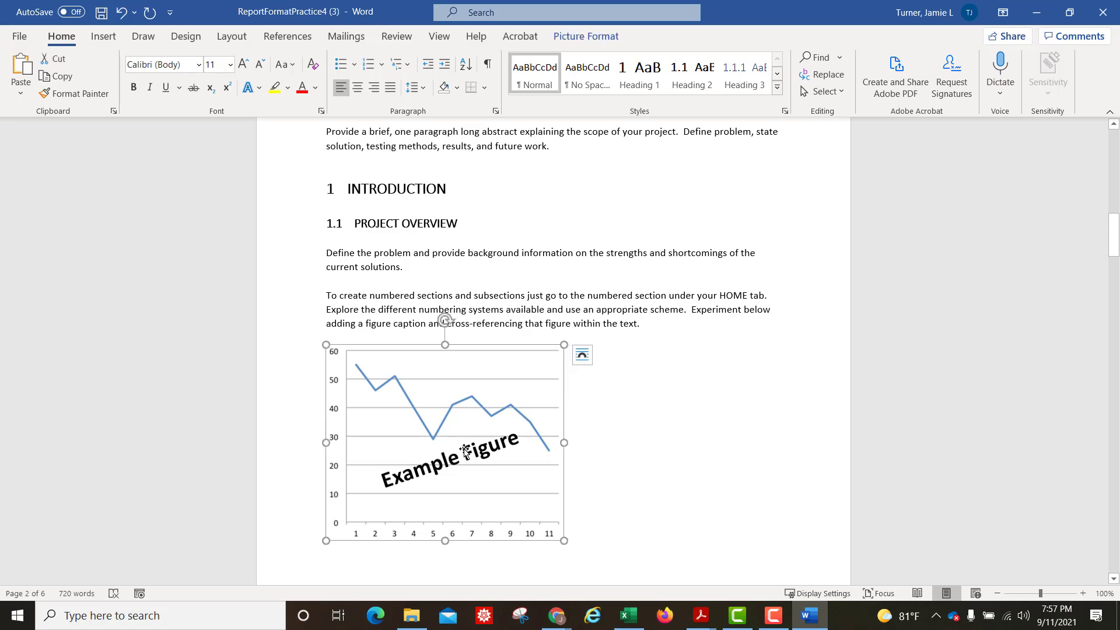
{"action": "right_click", "coordinate": [464, 451]}
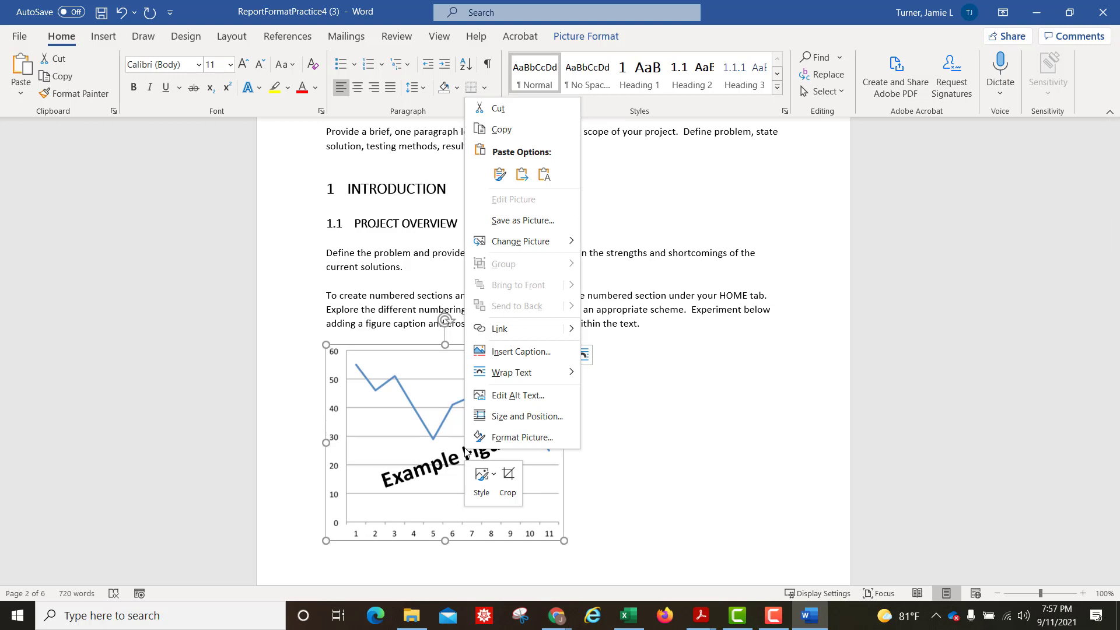
{"action": "left_click", "coordinate": [530, 356]}
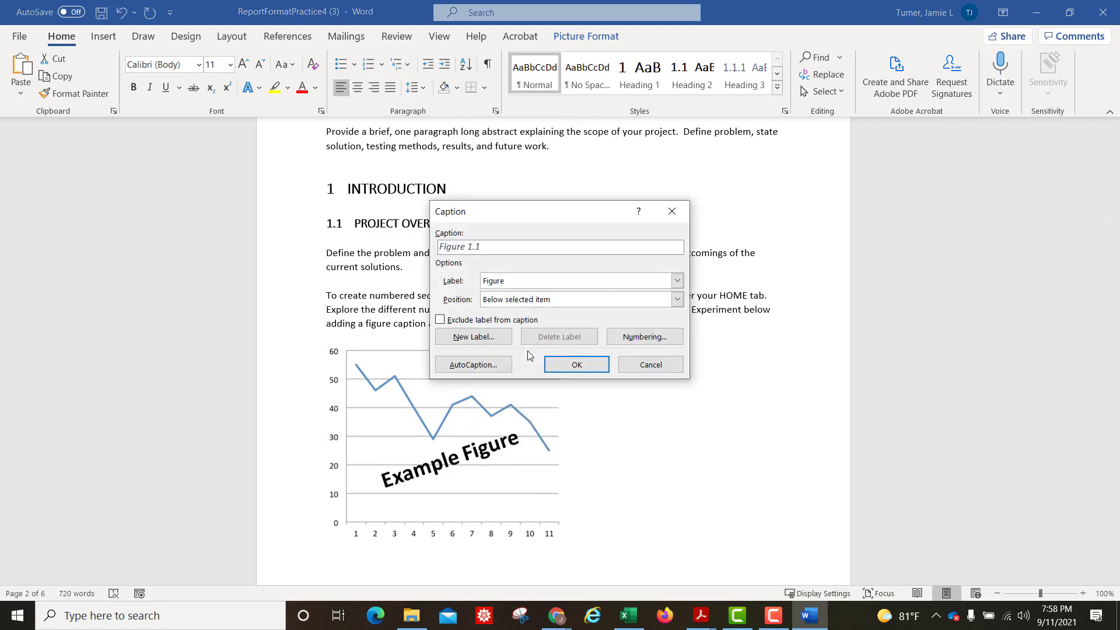
{"action": "left_click", "coordinate": [678, 281]}
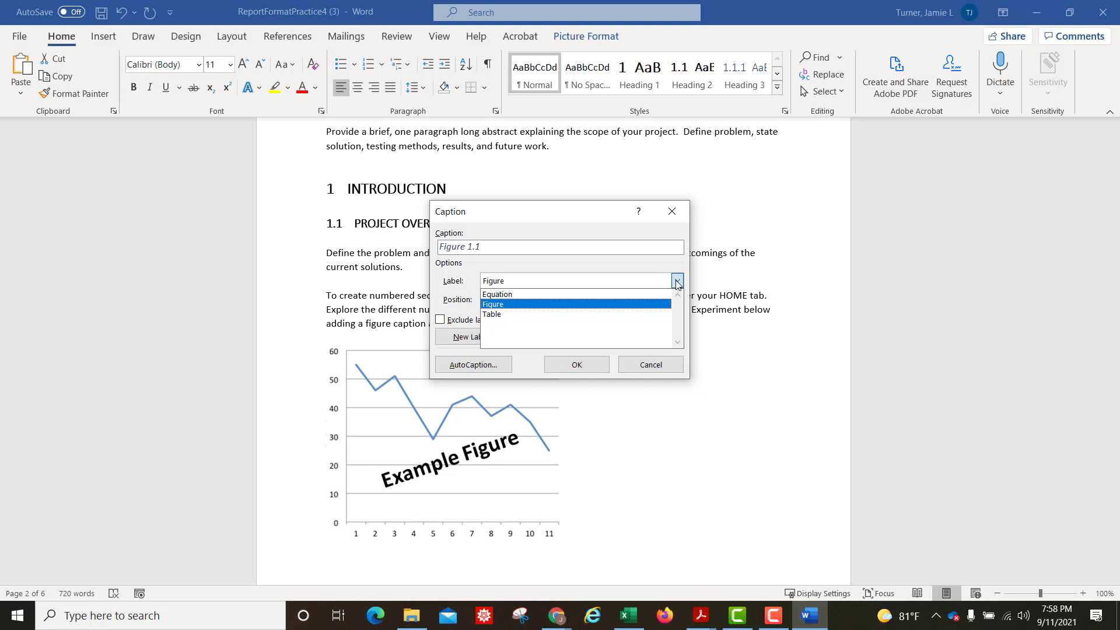
{"action": "left_click", "coordinate": [589, 305]}
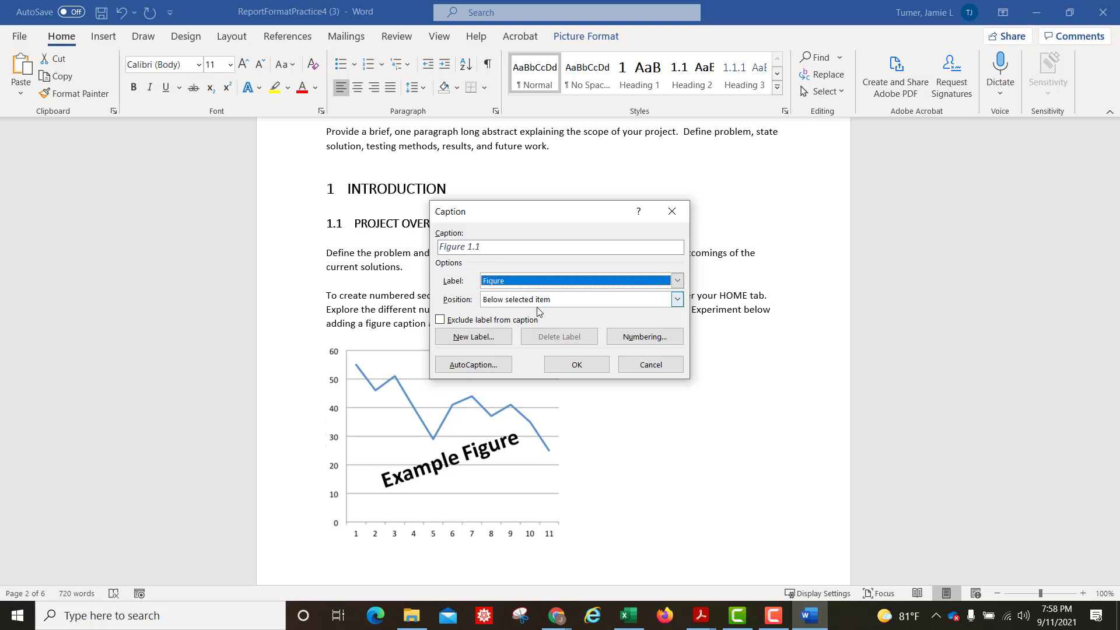
Step: Try the Table and Equation labels for the chart's caption, ending back on the Figure label
{"action": "left_click", "coordinate": [645, 282]}
{"action": "left_click", "coordinate": [537, 315]}
{"action": "left_click", "coordinate": [678, 282]}
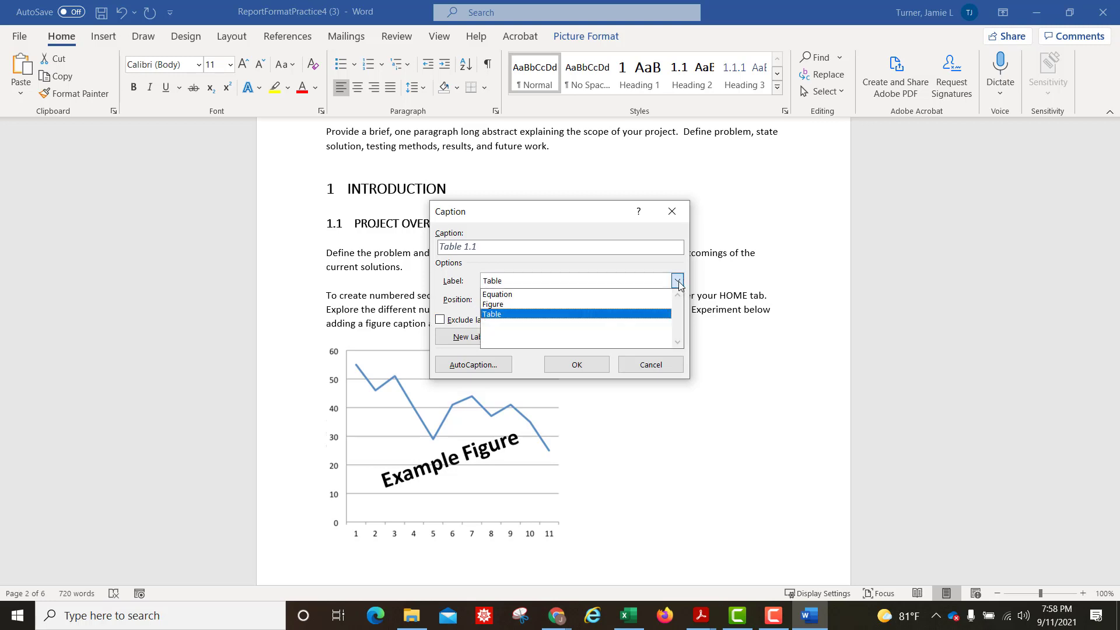
{"action": "left_click", "coordinate": [547, 296]}
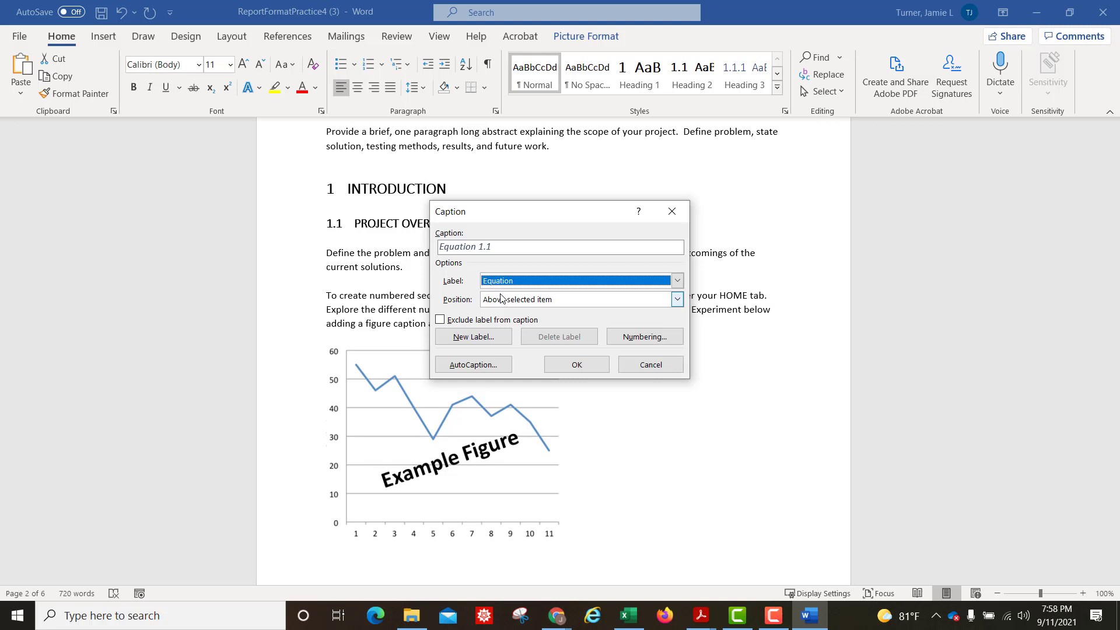
{"action": "left_click", "coordinate": [676, 281]}
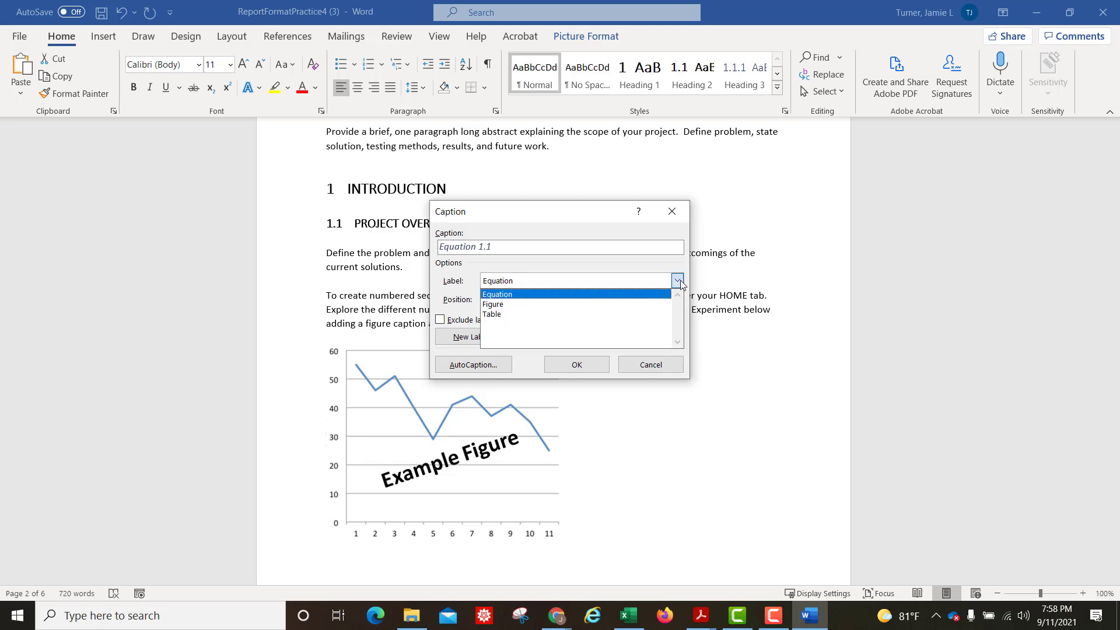
{"action": "left_click", "coordinate": [540, 304]}
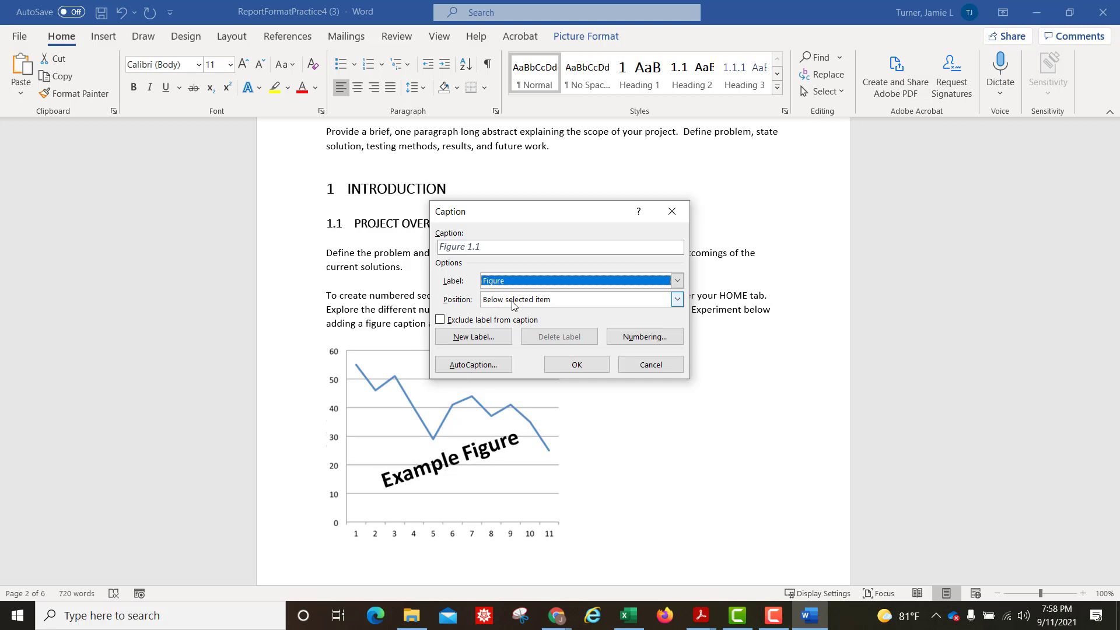
Step: Insert the chart's caption below it, numbered 1, 2, 3 with the Heading 1 chapter number and a period separator
{"action": "left_click", "coordinate": [645, 343]}
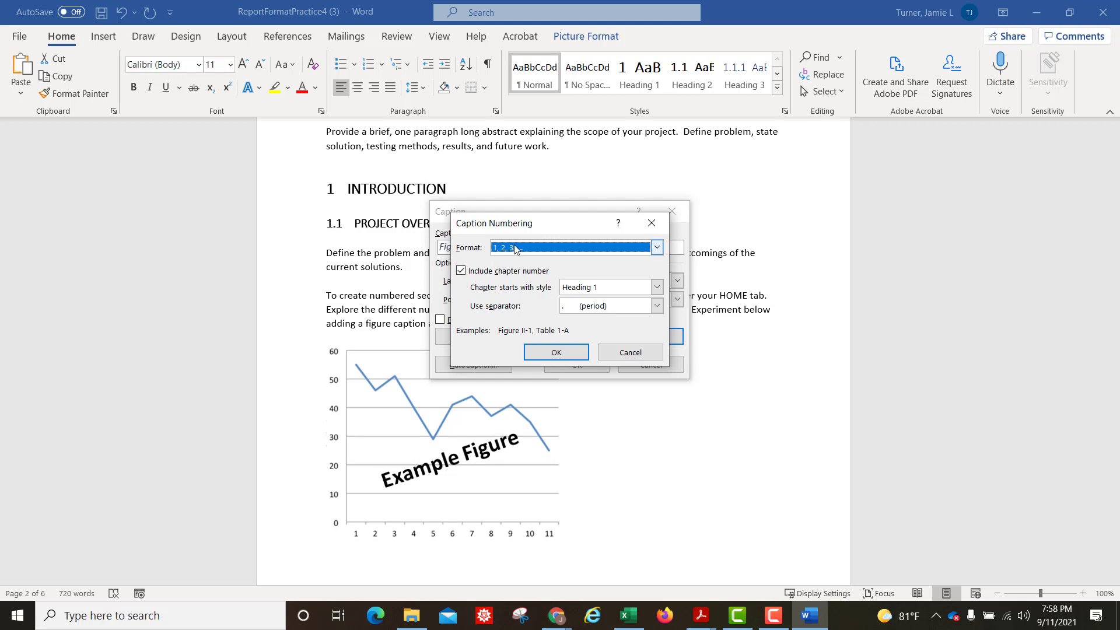
{"action": "left_click", "coordinate": [659, 288]}
{"action": "left_click", "coordinate": [657, 288]}
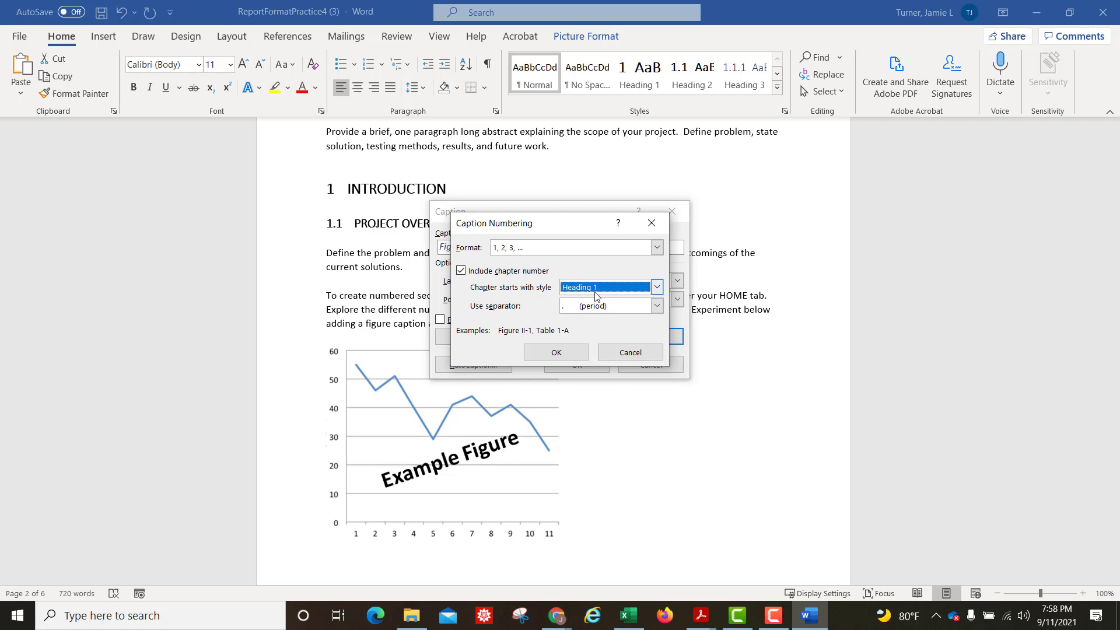
{"action": "left_click", "coordinate": [656, 306]}
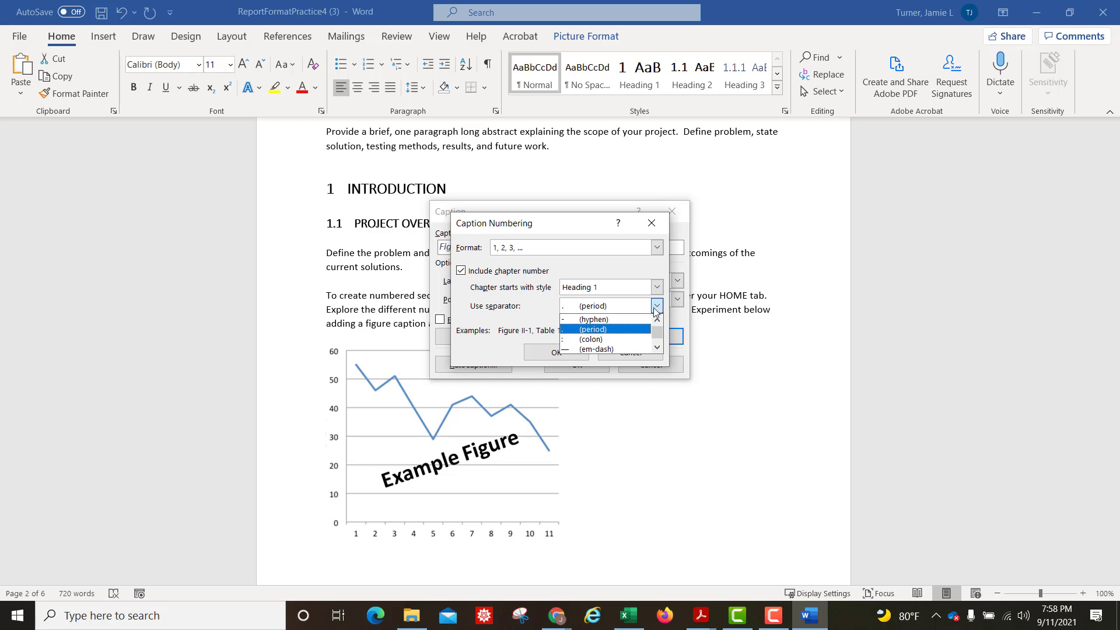
{"action": "left_click", "coordinate": [606, 330]}
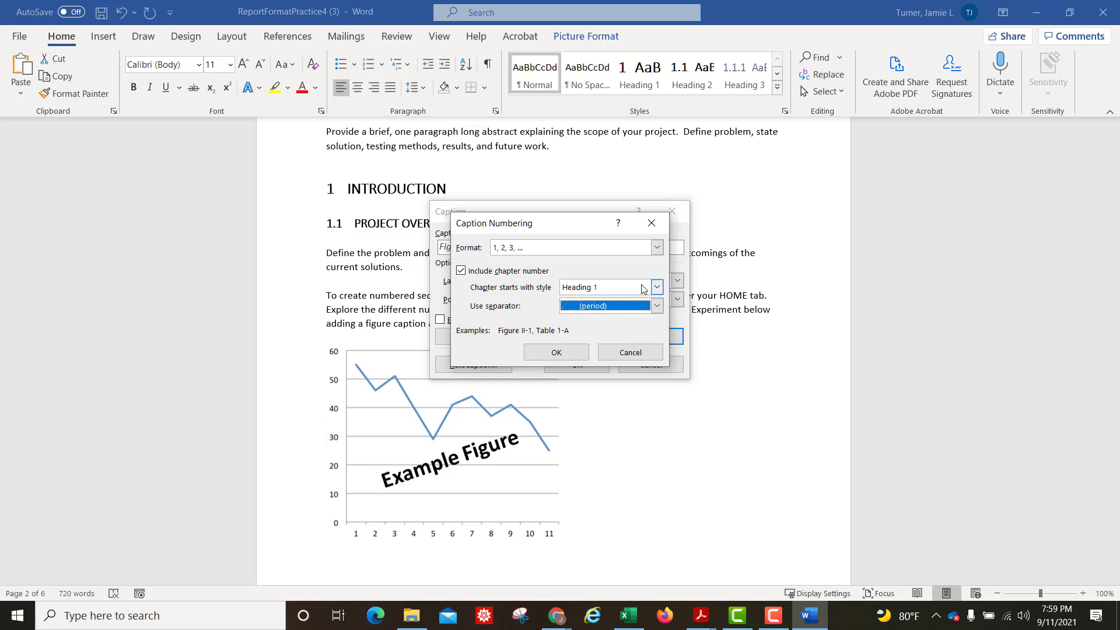
{"action": "left_click", "coordinate": [557, 354]}
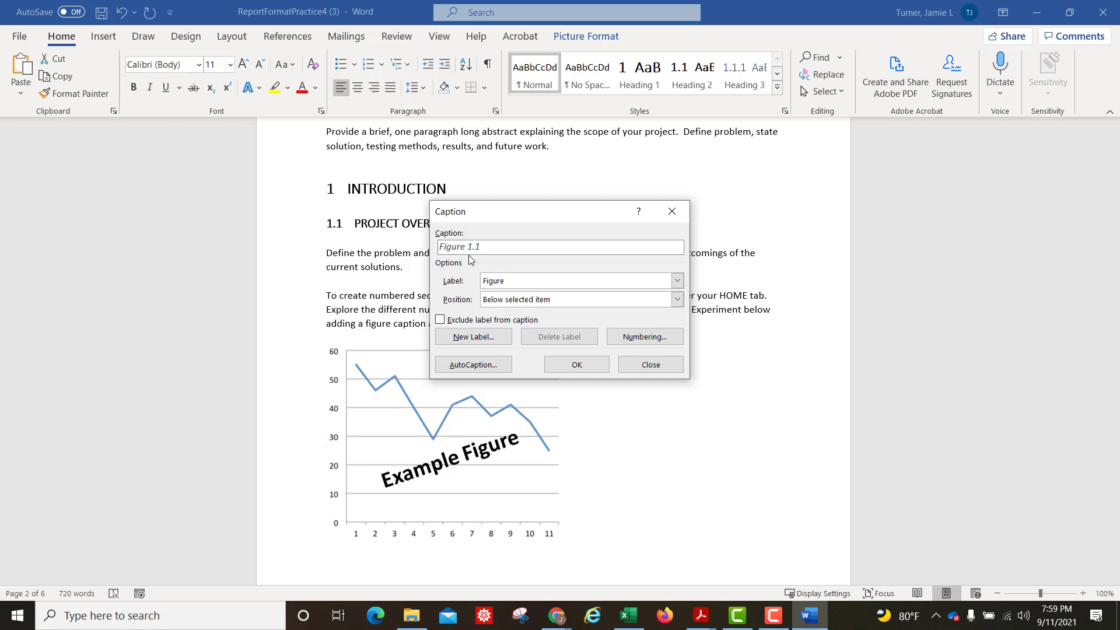
{"action": "left_click", "coordinate": [576, 362]}
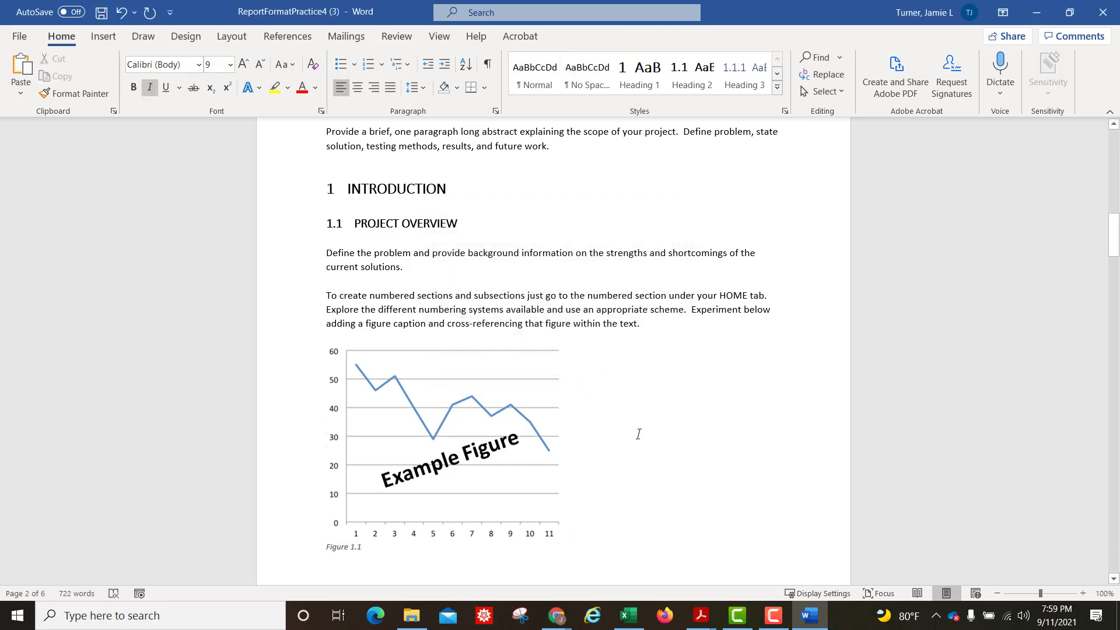
Step: Add the description "Graph showing trend of lkjfhlkjdhasj." after the chart's figure number
{"action": "scroll", "coordinate": [584, 443], "scroll_direction": "down", "scroll_amount": 2}
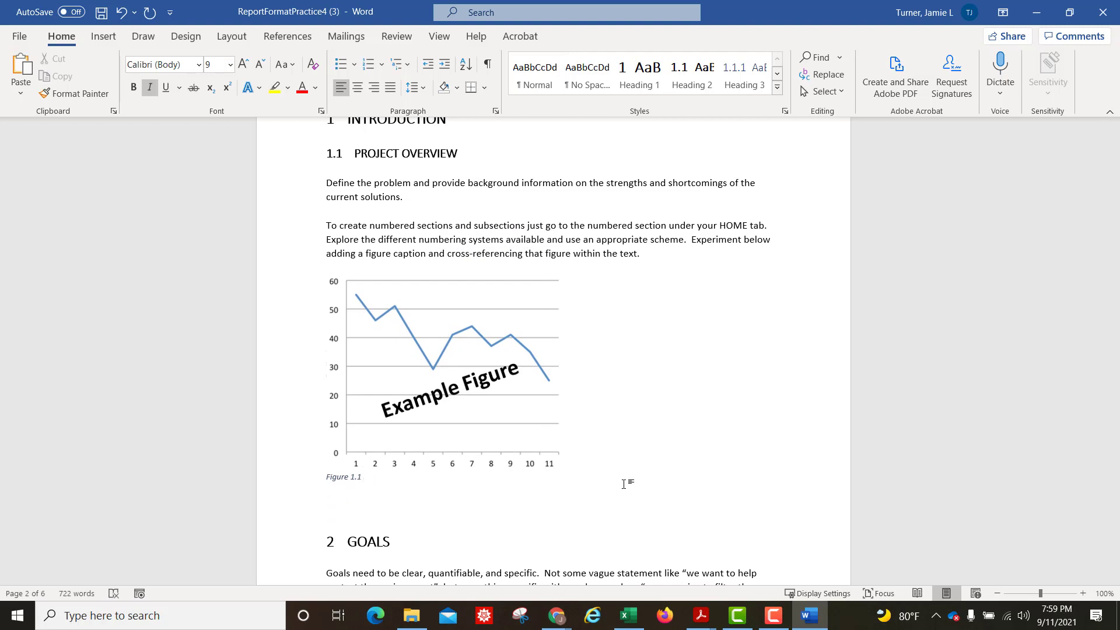
{"action": "type", "text": "Graph showing trend of lkjfhlkjdhasj"}
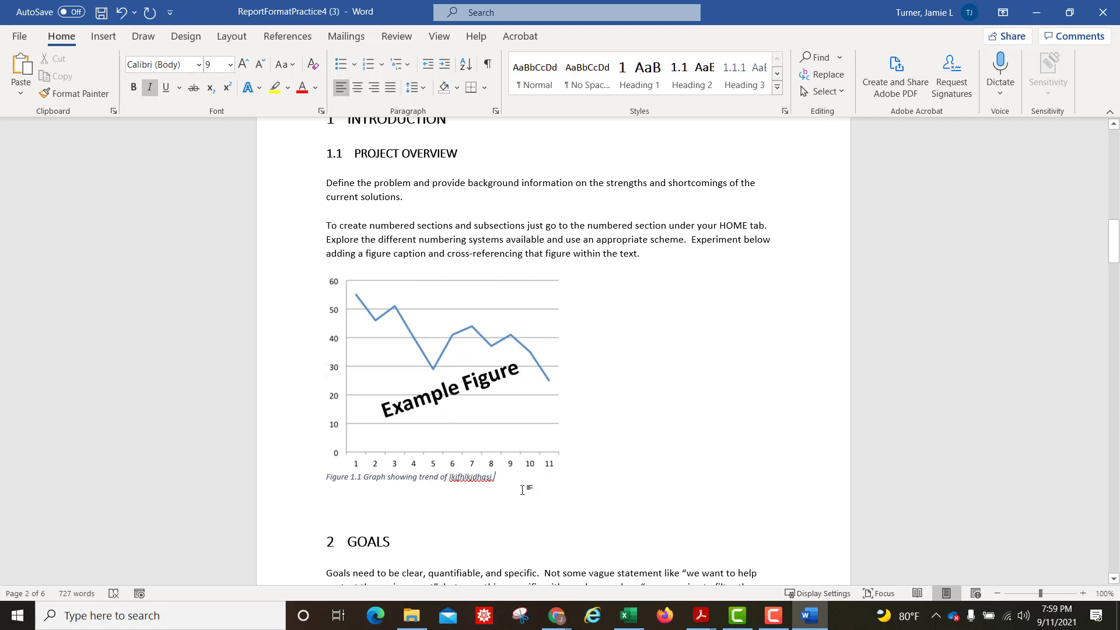
{"action": "left_click", "coordinate": [631, 362]}
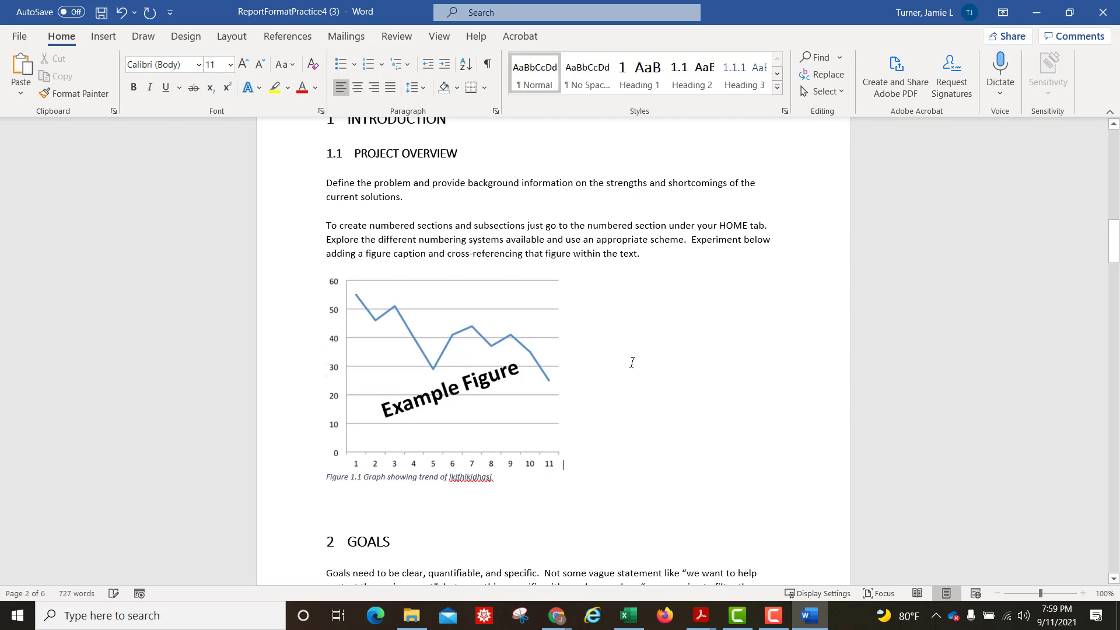
Step: Insert a Table caption above the decision table picture on page 3, numbered by Heading 1 chapter with a period separator
{"action": "scroll", "coordinate": [438, 426], "scroll_direction": "down", "scroll_amount": 3}
{"action": "scroll", "coordinate": [438, 425], "scroll_direction": "down", "scroll_amount": 12}
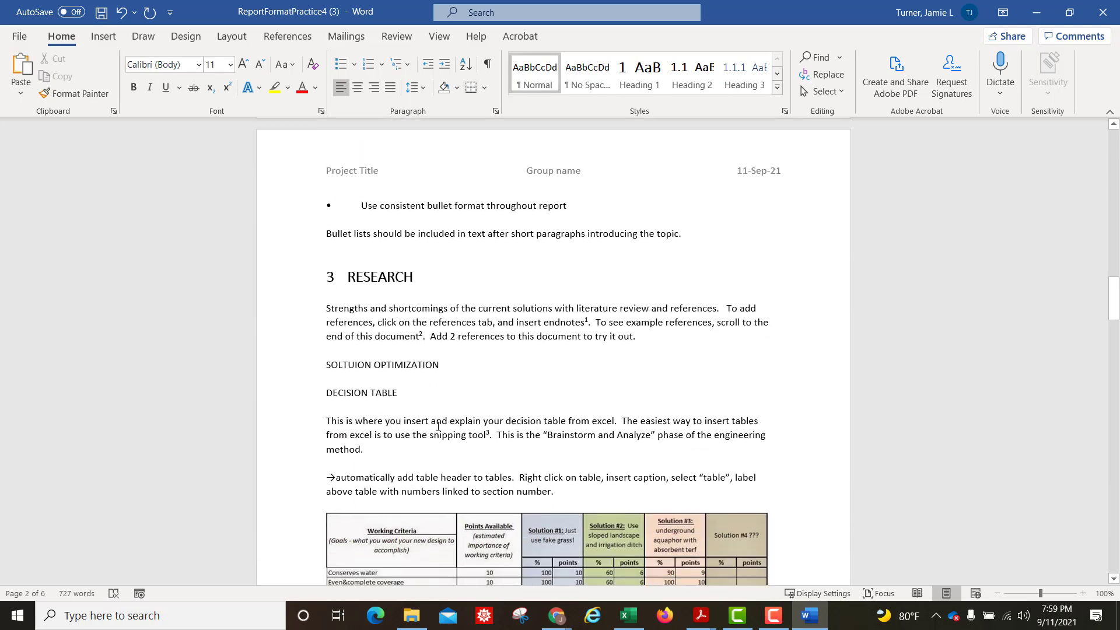
{"action": "left_click", "coordinate": [487, 363]}
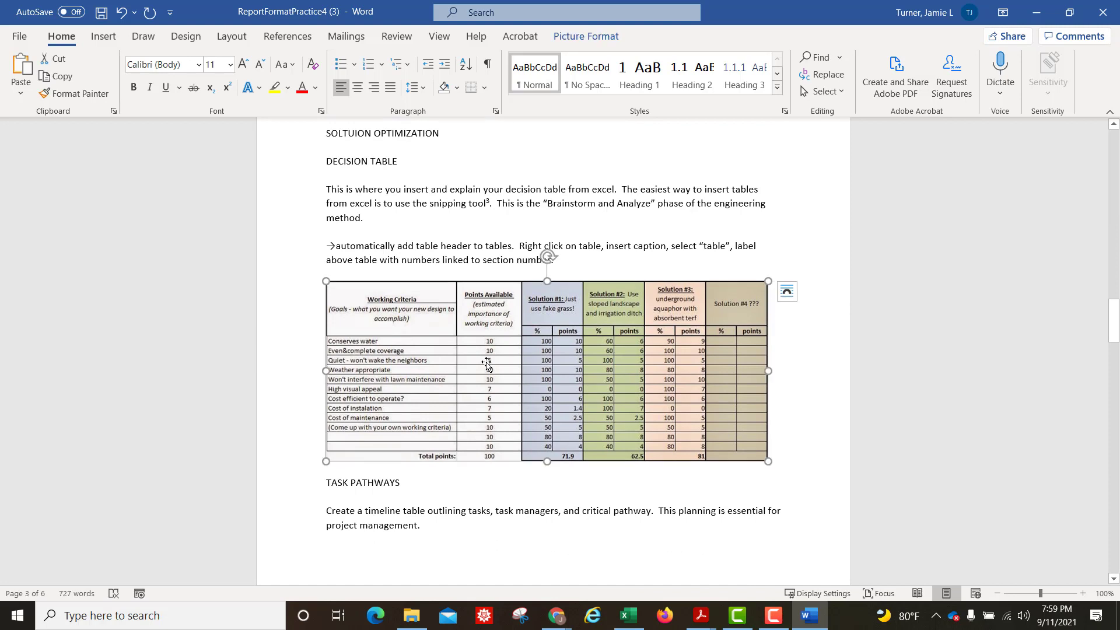
{"action": "right_click", "coordinate": [486, 363]}
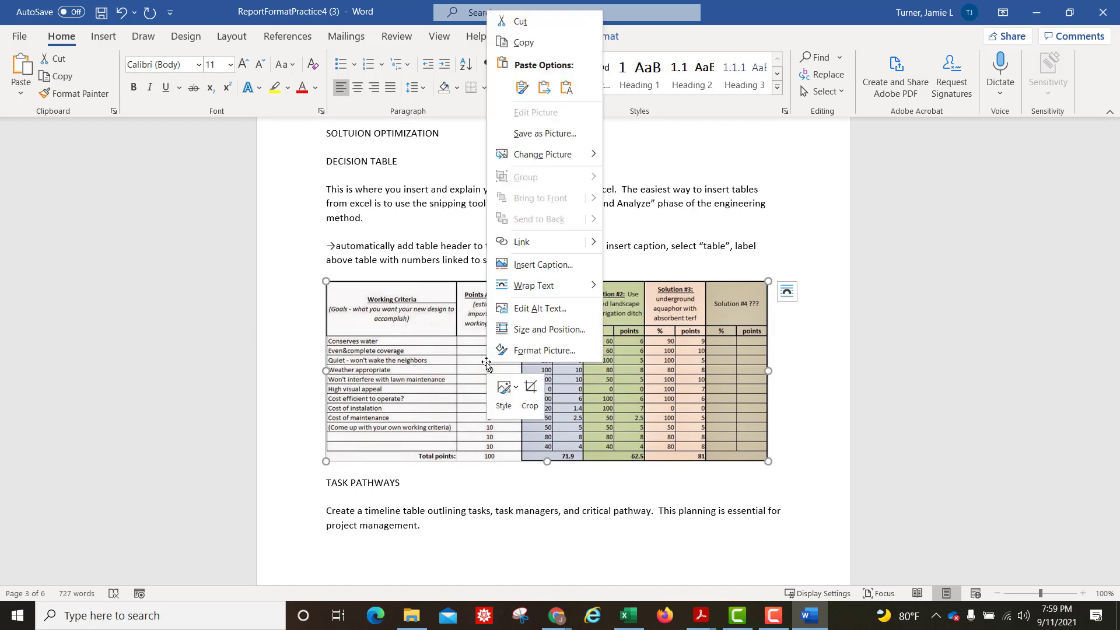
{"action": "left_click", "coordinate": [536, 266]}
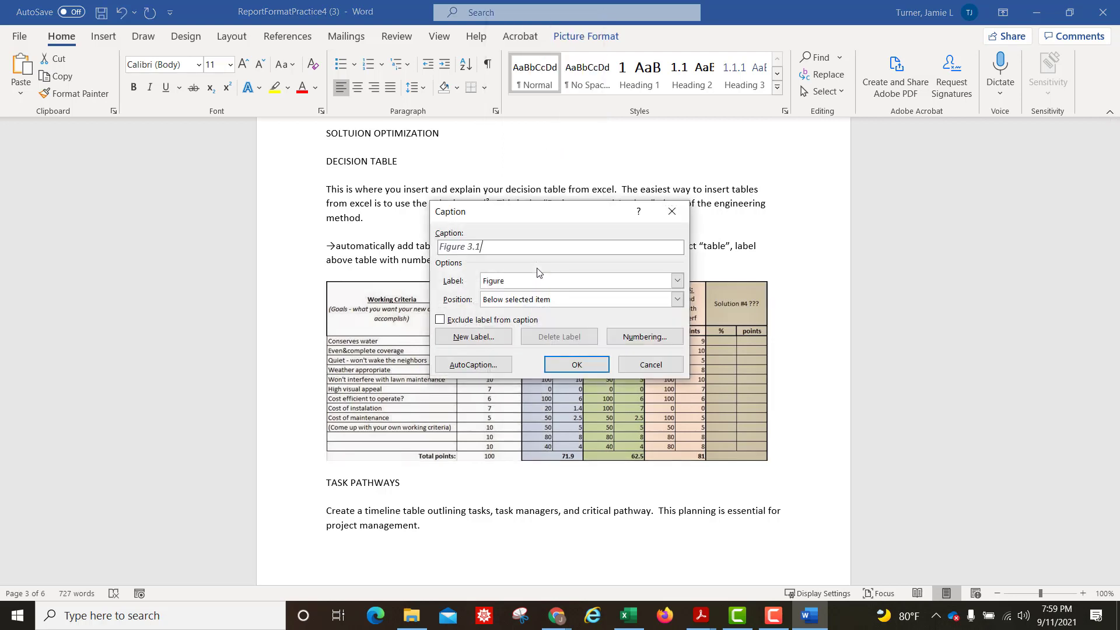
{"action": "left_click", "coordinate": [678, 282]}
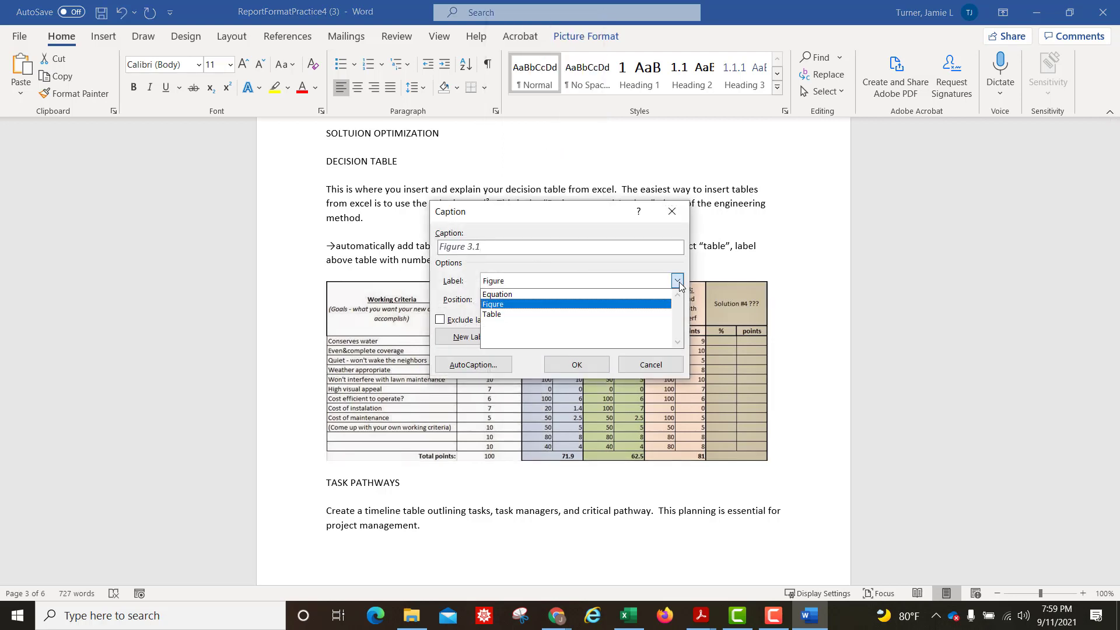
{"action": "left_click", "coordinate": [507, 315]}
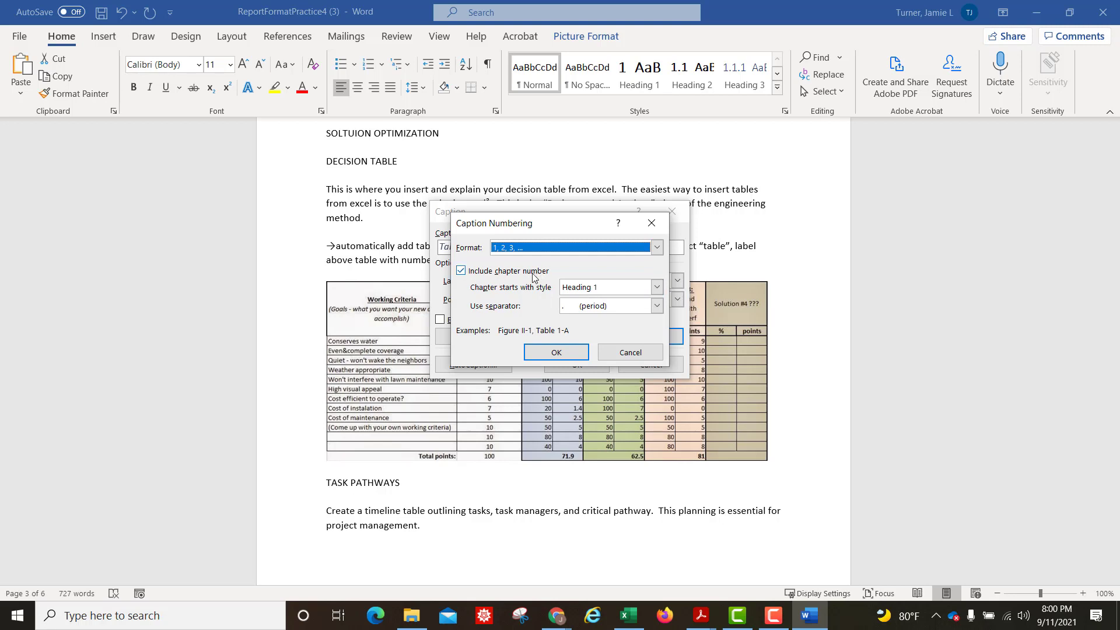
{"action": "left_click", "coordinate": [557, 353]}
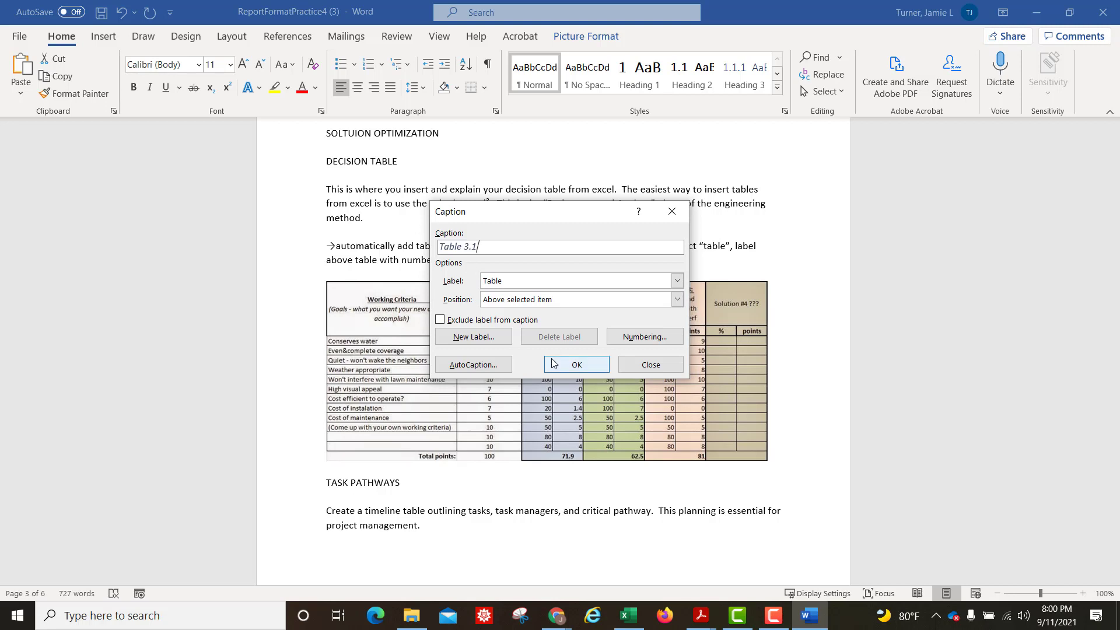
{"action": "left_click", "coordinate": [577, 368]}
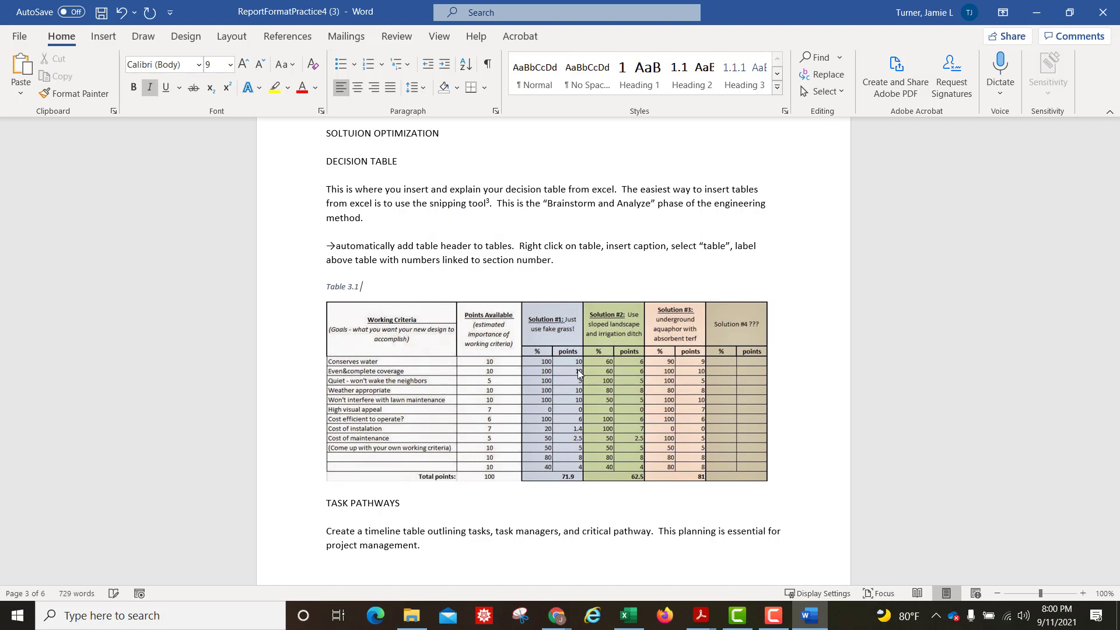
Step: Add the description "Decision table showing project justification" after the table number in the decision table's caption
{"action": "type", "text": "Decision table showing project justification"}
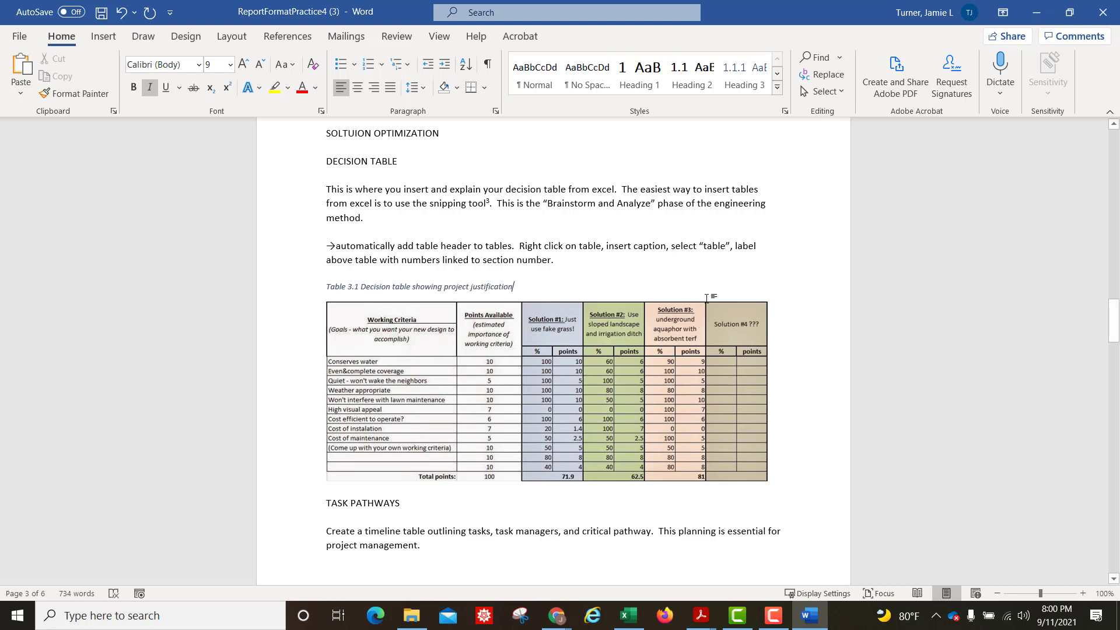
{"action": "left_click", "coordinate": [558, 257]}
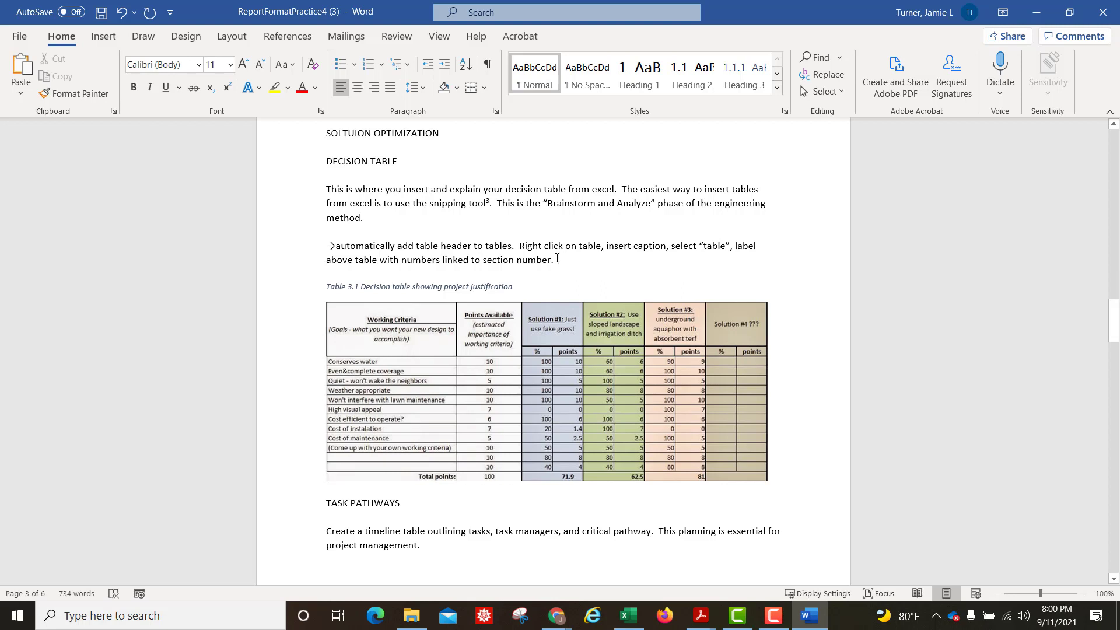
Step: Apply the Heading 1 style to the "SOLTUION OPTIMIZATION" line above the decision table section
{"action": "scroll", "coordinate": [512, 254], "scroll_direction": "up", "scroll_amount": 1}
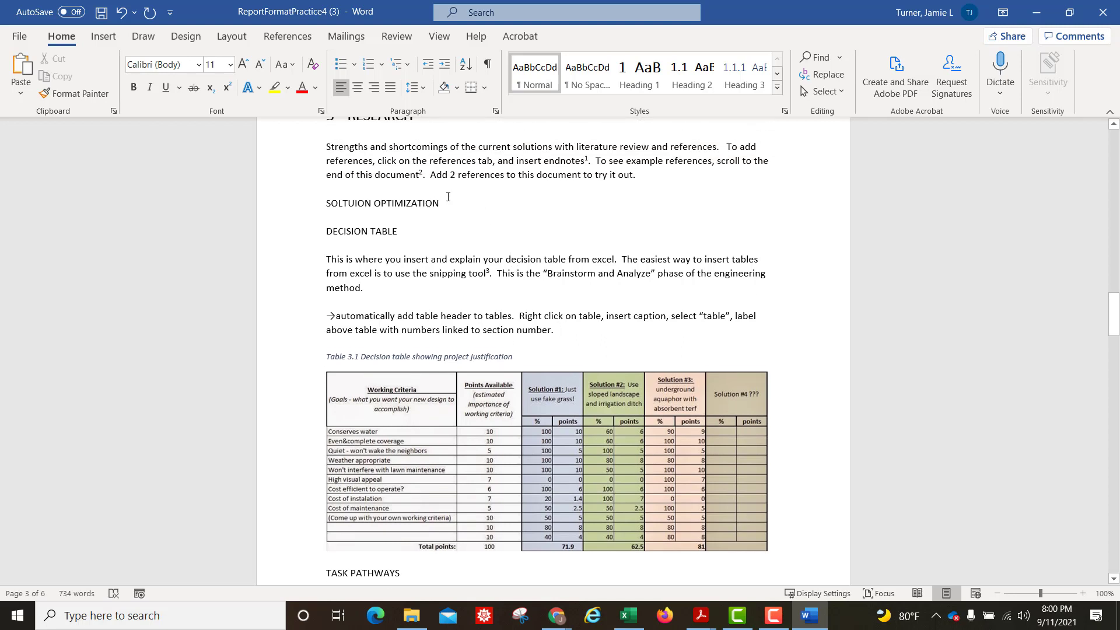
{"action": "scroll", "coordinate": [434, 269], "scroll_direction": "up", "scroll_amount": 1}
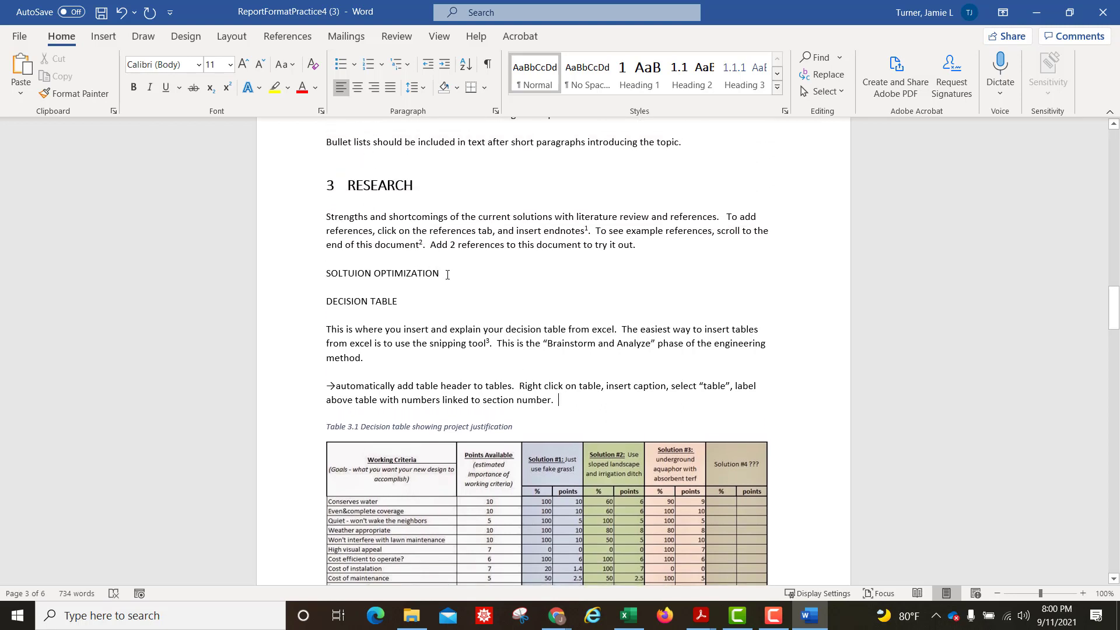
{"action": "left_click_drag", "start_coordinate": [448, 274], "coordinate": [318, 269]}
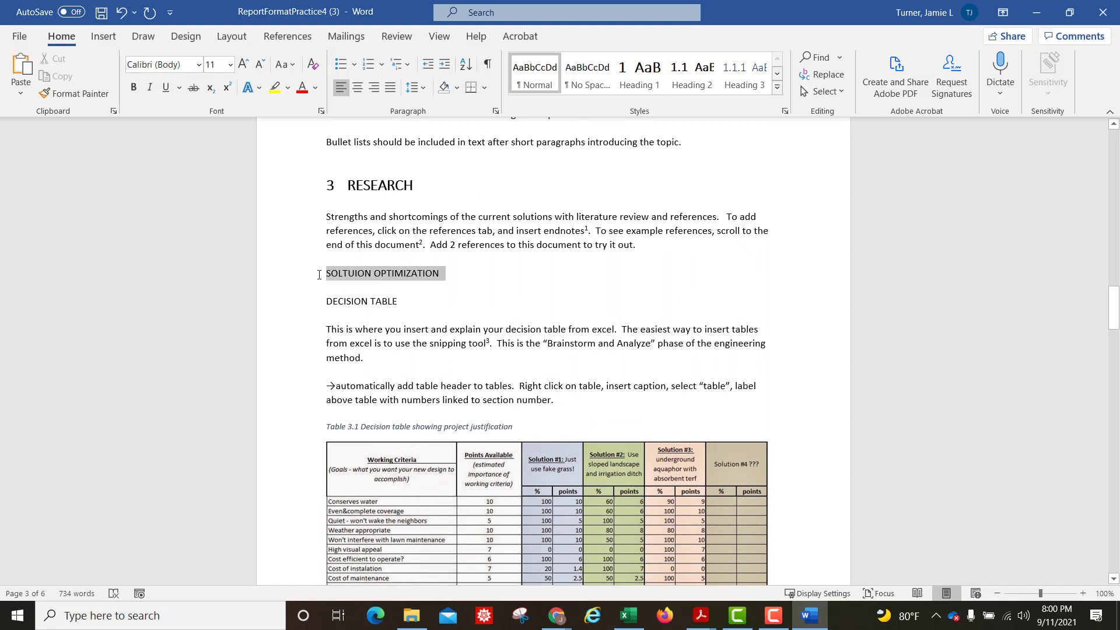
{"action": "left_click", "coordinate": [639, 72]}
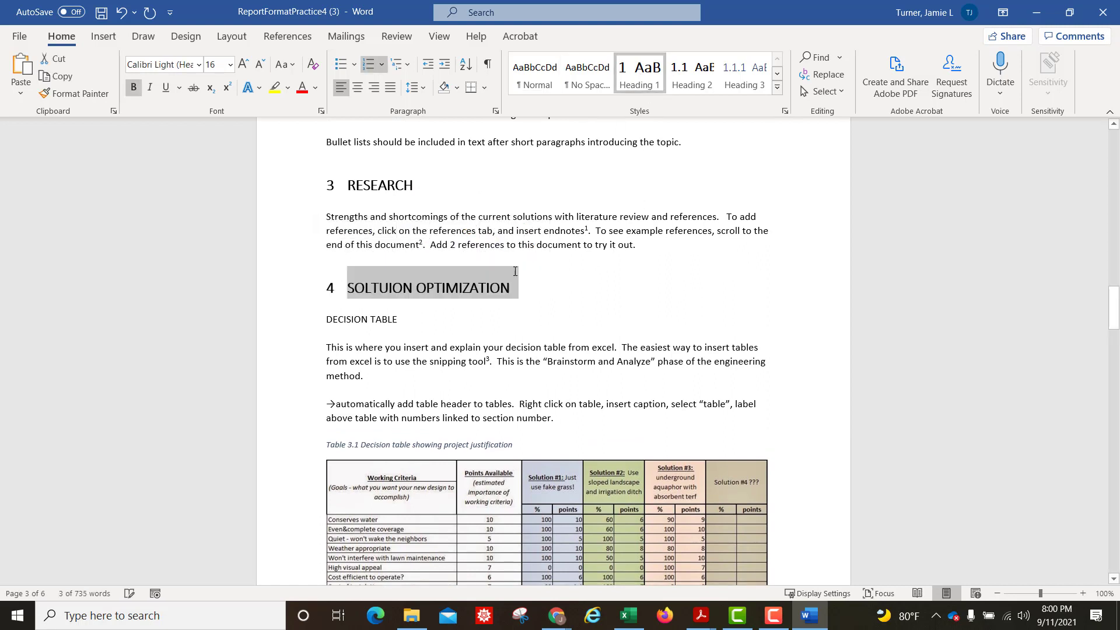
{"action": "left_click", "coordinate": [445, 319]}
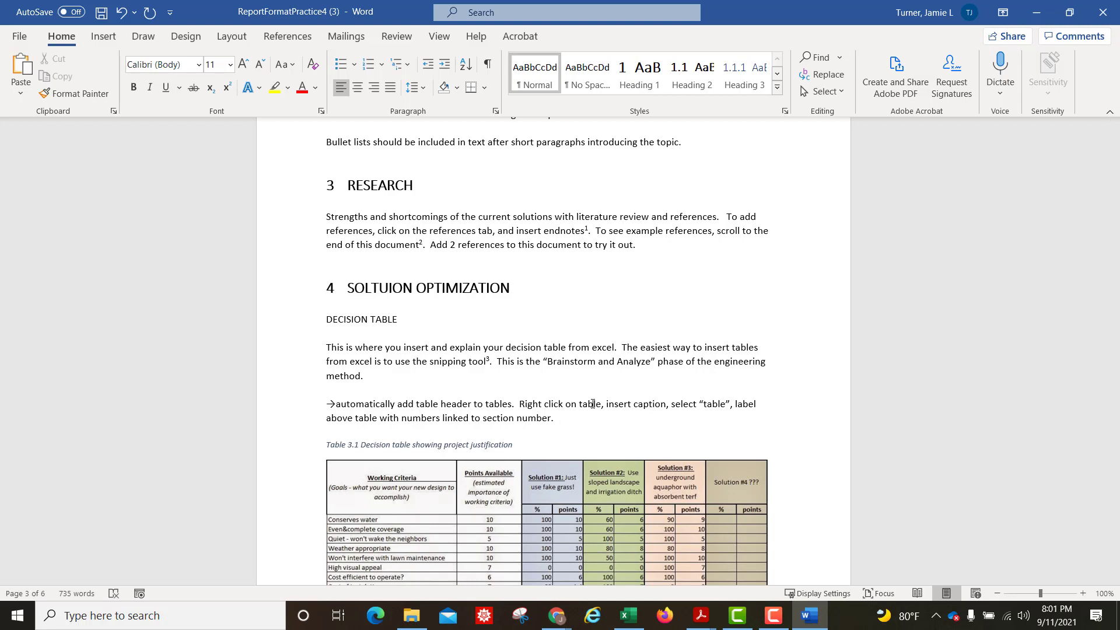
Step: Update all fields in the whole document so the caption numbers follow the current section headings
{"action": "key", "text": "ctrl+a"}
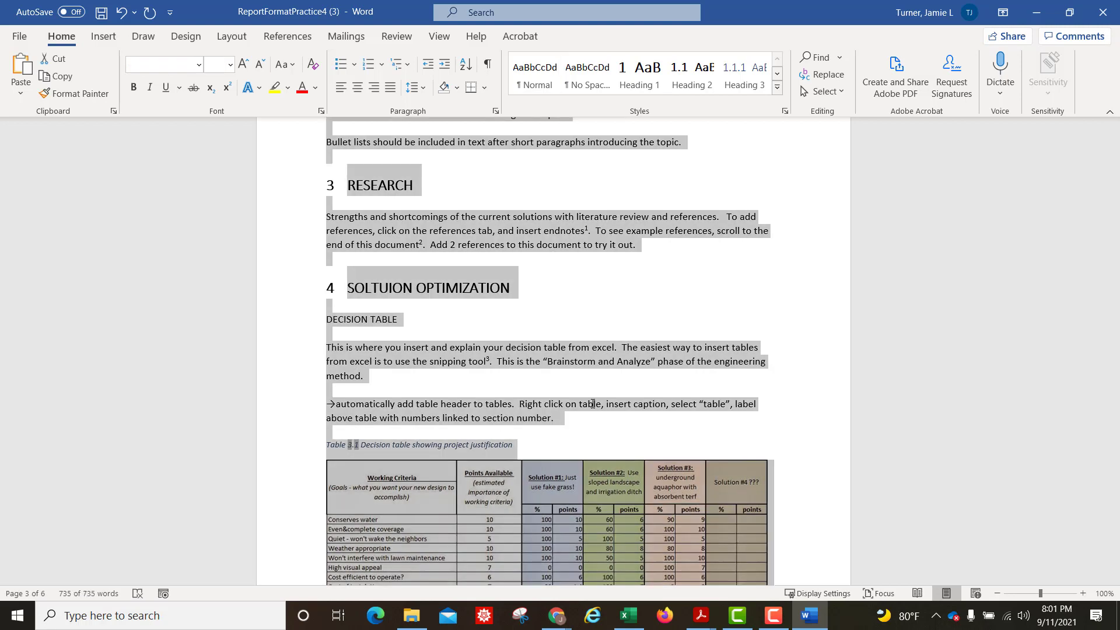
{"action": "right_click", "coordinate": [512, 361]}
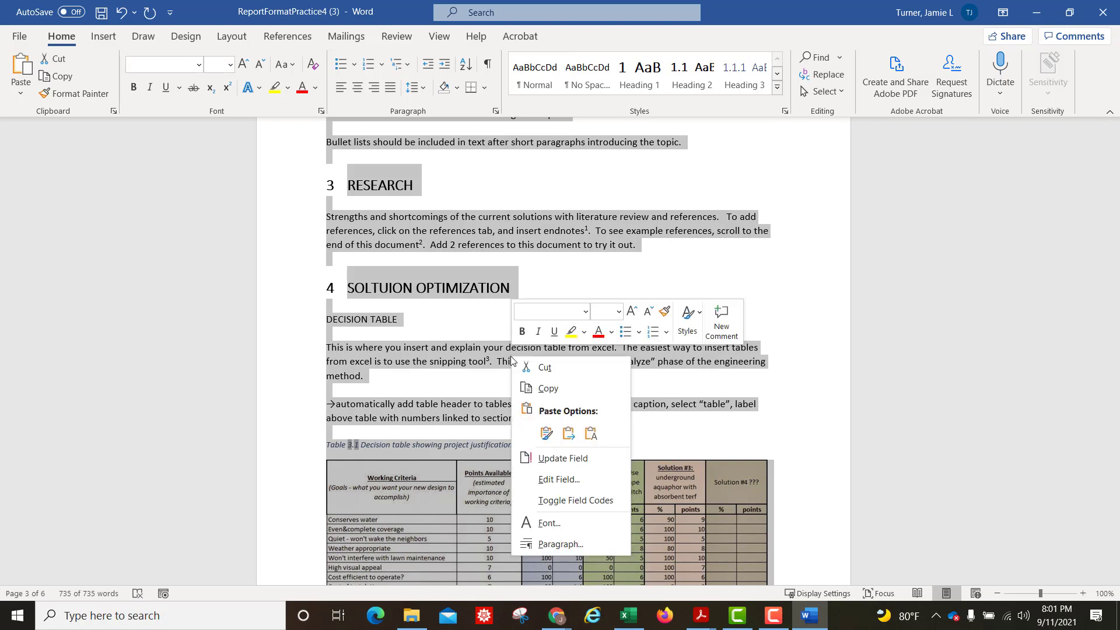
{"action": "left_click", "coordinate": [563, 459]}
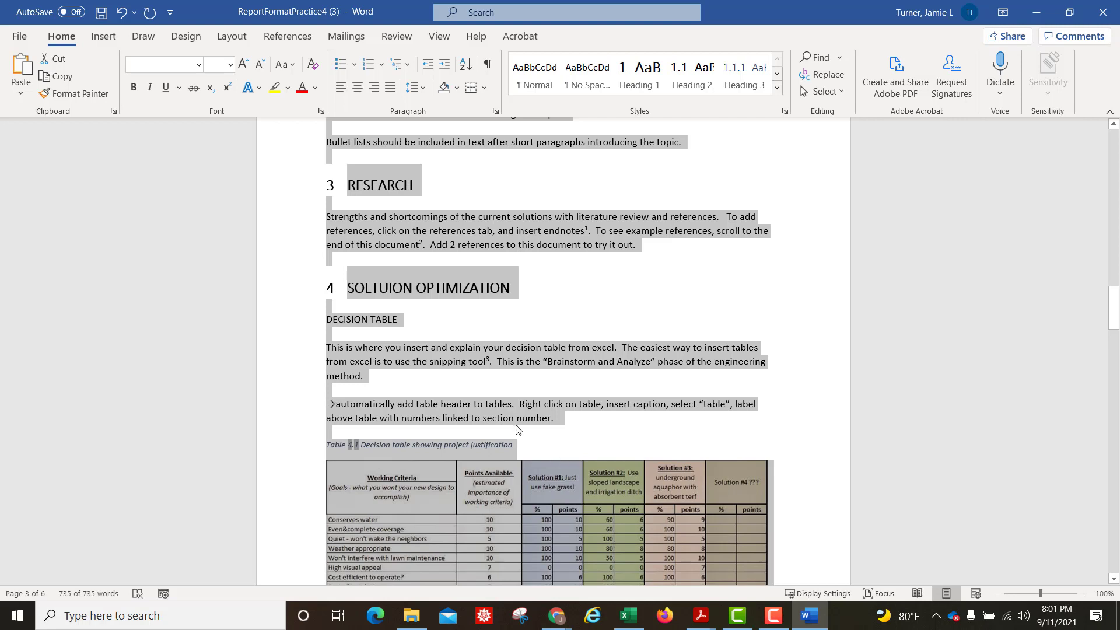
{"action": "left_click", "coordinate": [510, 420]}
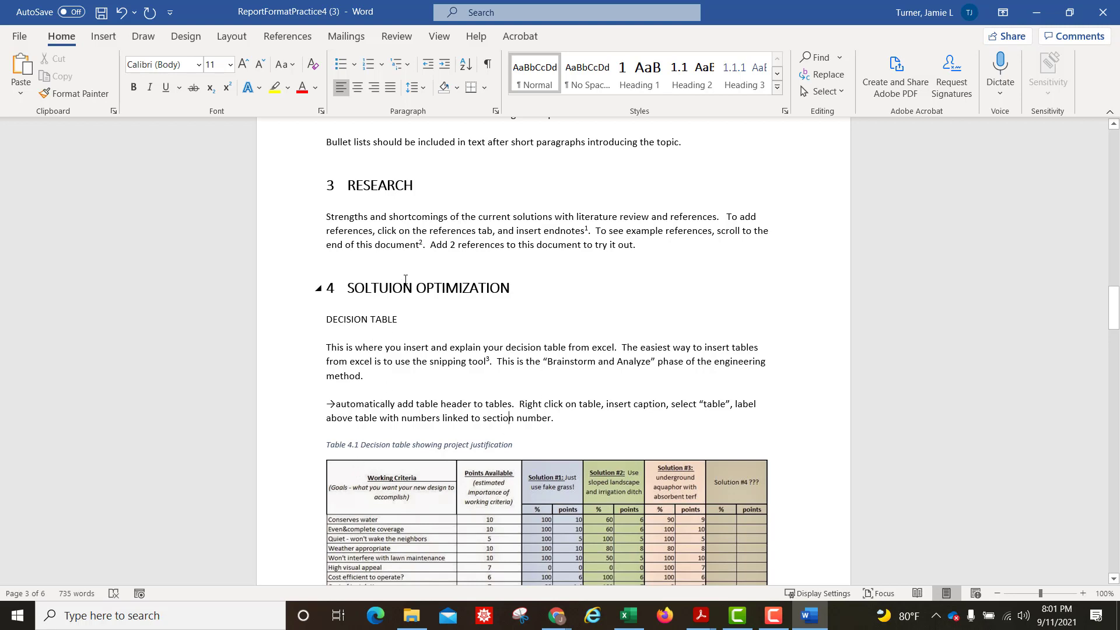
Step: Switch to the assignment page in Chrome and review the table header and figure cross-reference requirements
{"action": "scroll", "coordinate": [547, 386], "scroll_direction": "down", "scroll_amount": 5}
{"action": "scroll", "coordinate": [890, 202], "scroll_direction": "up", "scroll_amount": 10}
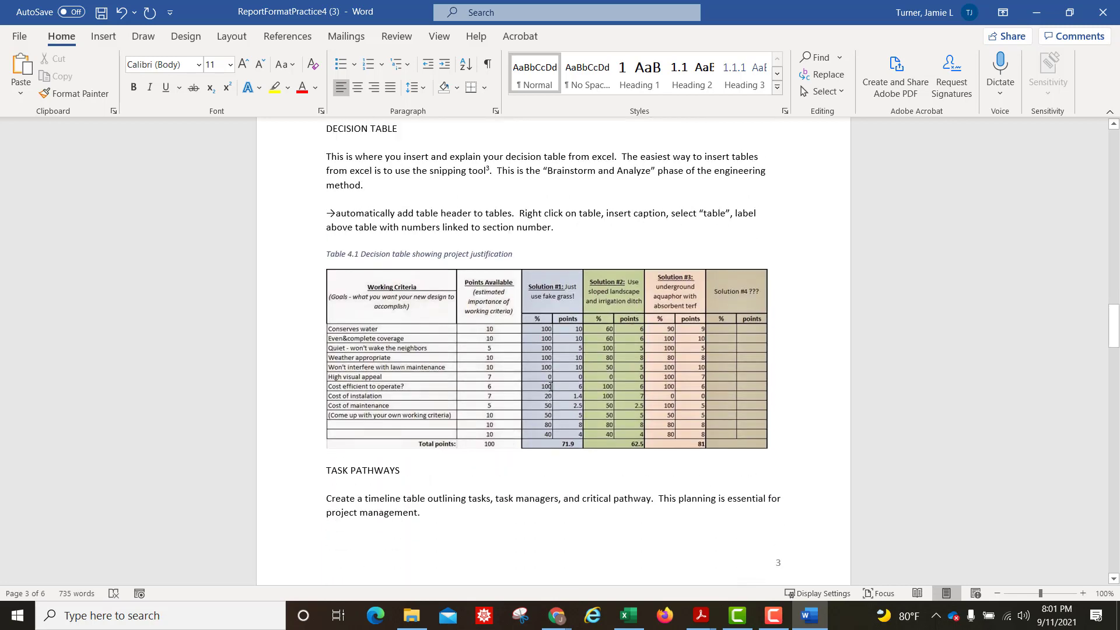
{"action": "left_click", "coordinate": [1032, 13]}
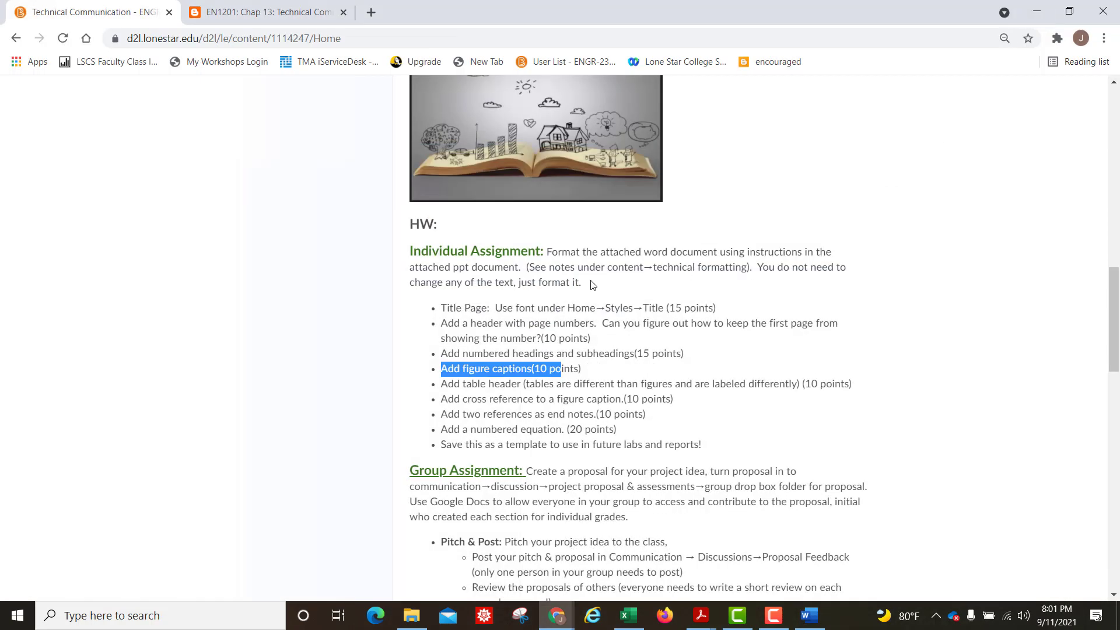
{"action": "left_click_drag", "start_coordinate": [447, 383], "coordinate": [529, 381]}
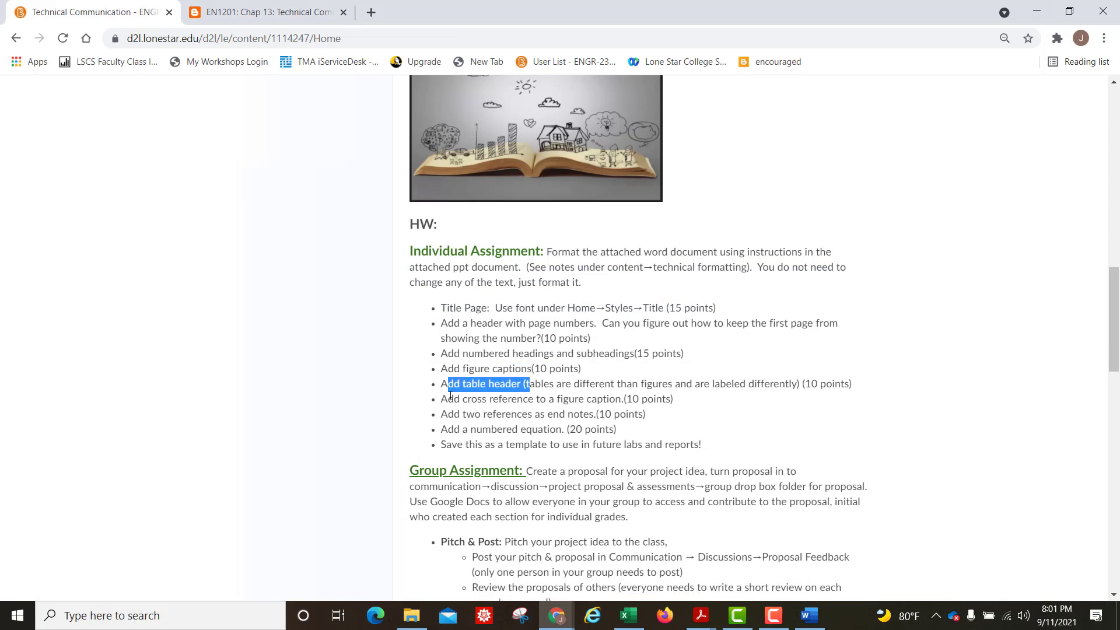
{"action": "left_click_drag", "start_coordinate": [448, 399], "coordinate": [625, 400]}
{"action": "left_click", "coordinate": [677, 399]}
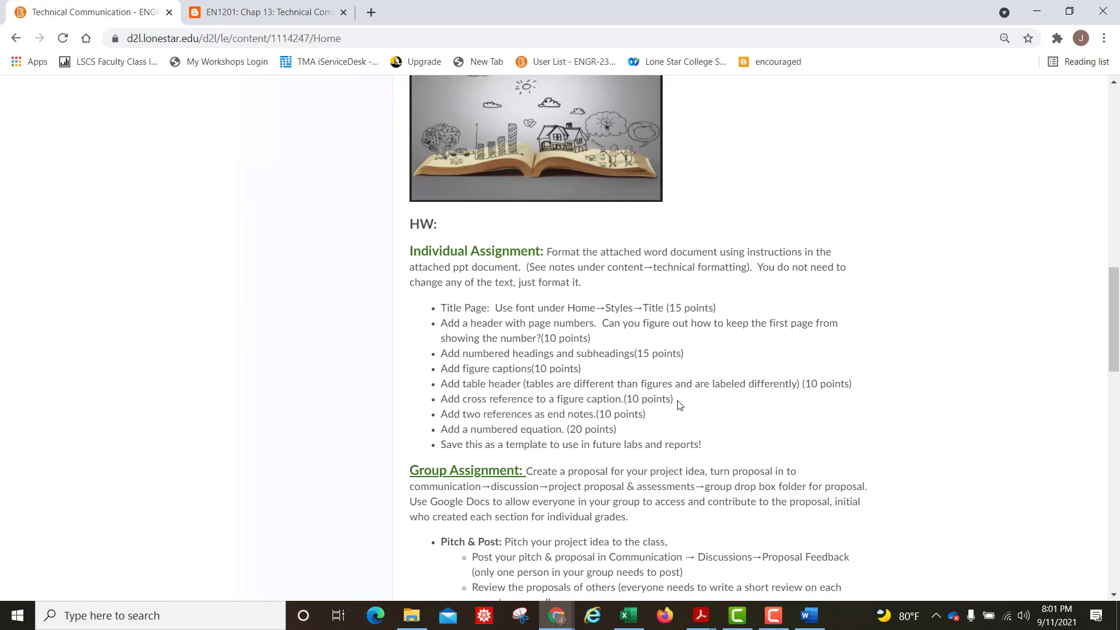
Step: Switch back to Word and add "As you can see in the graph shown in" to the end of the paragraph above the chart
{"action": "left_click", "coordinate": [813, 618]}
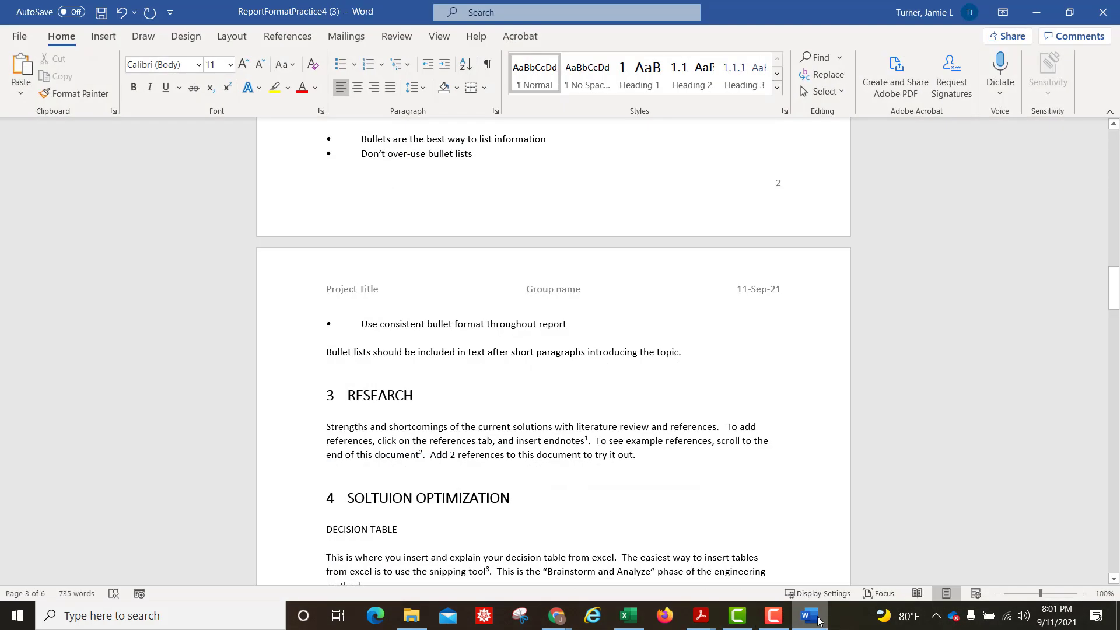
{"action": "scroll", "coordinate": [493, 356], "scroll_direction": "up", "scroll_amount": 4}
{"action": "scroll", "coordinate": [492, 356], "scroll_direction": "up", "scroll_amount": 8}
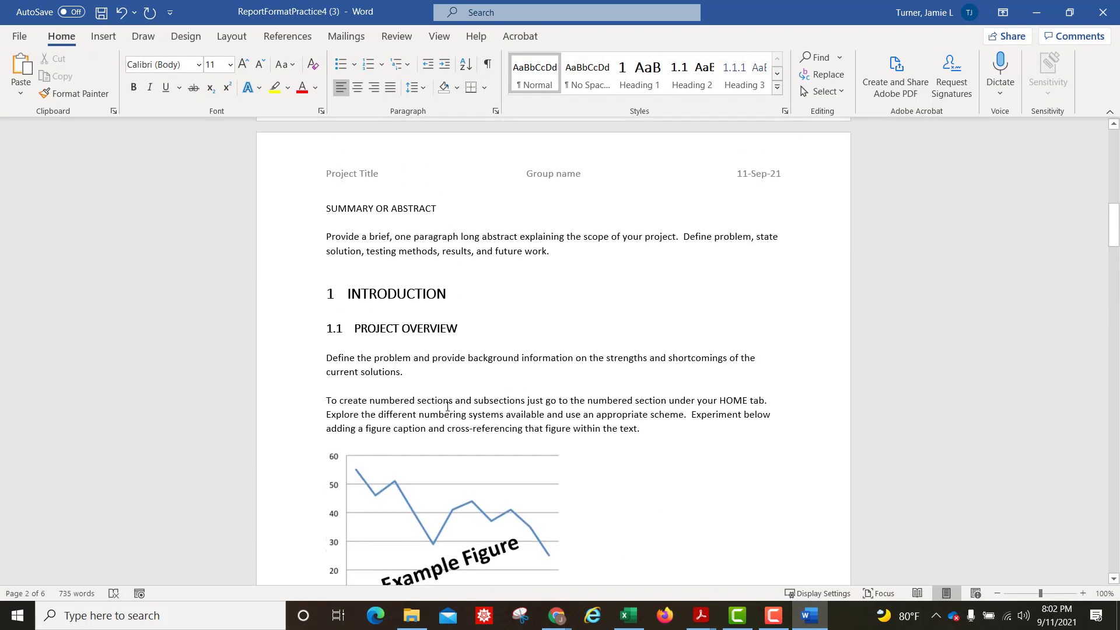
{"action": "scroll", "coordinate": [542, 441], "scroll_direction": "down", "scroll_amount": 3}
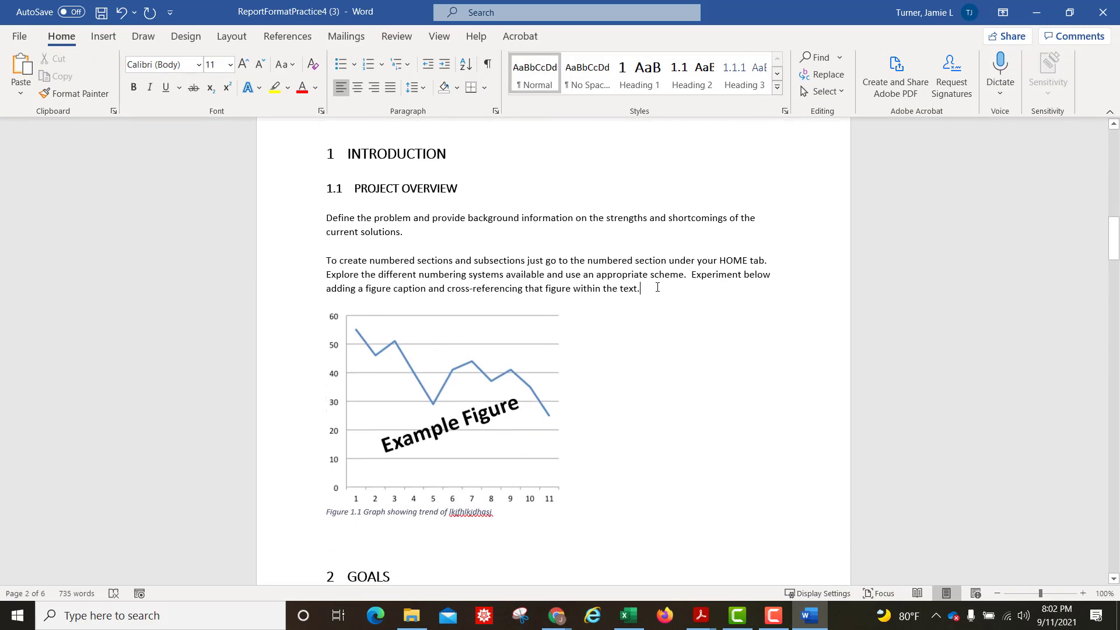
{"action": "type", "text": "As yo"}
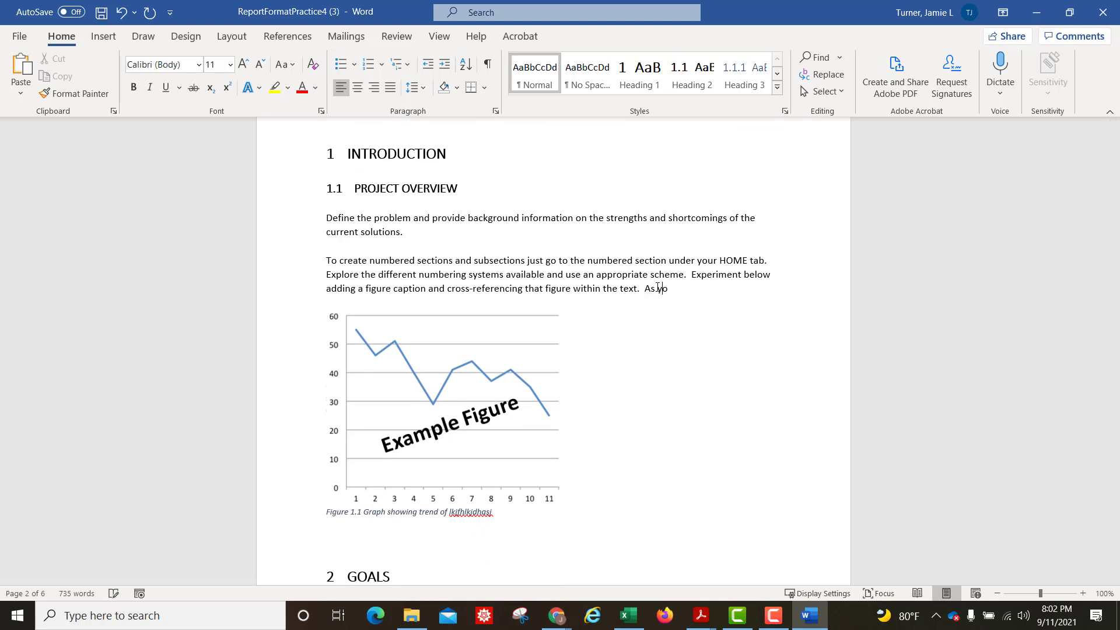
{"action": "type", "text": "u can see in the graph show"}
{"action": "type", "text": "n in"}
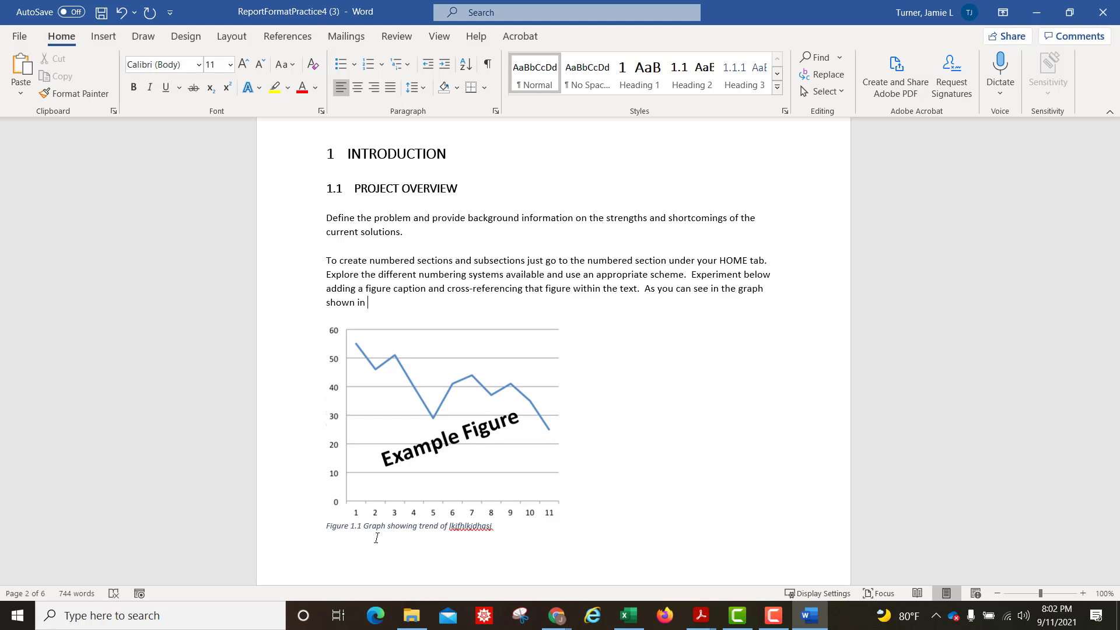
Step: Insert a hyperlinked cross-reference to the chart's Figure caption after "shown in", using only the label and number
{"action": "left_click", "coordinate": [105, 38]}
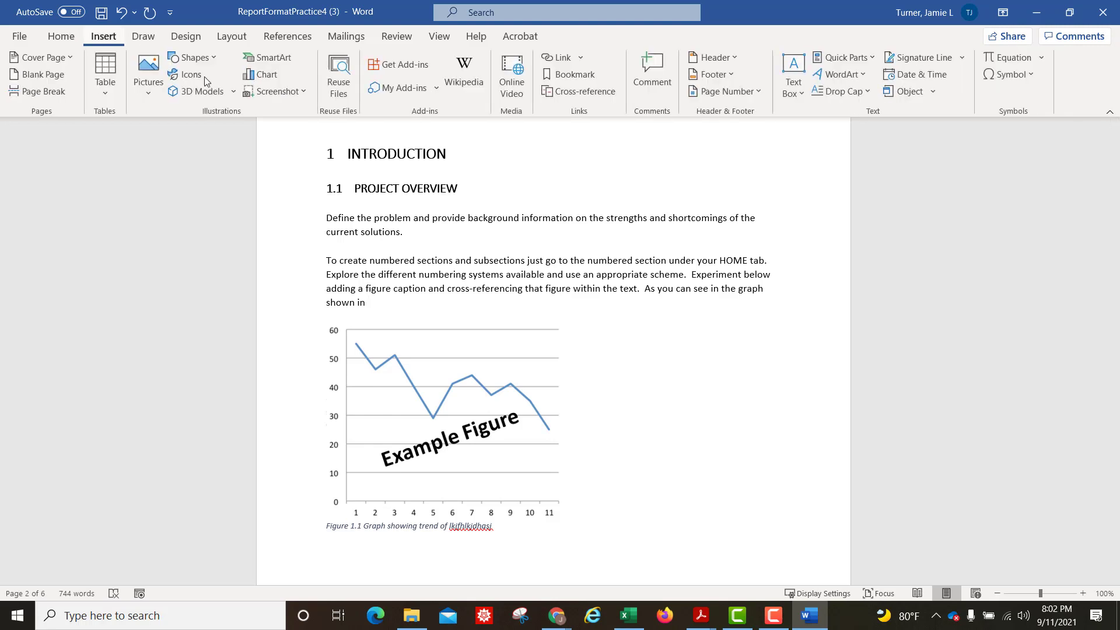
{"action": "left_click", "coordinate": [598, 95]}
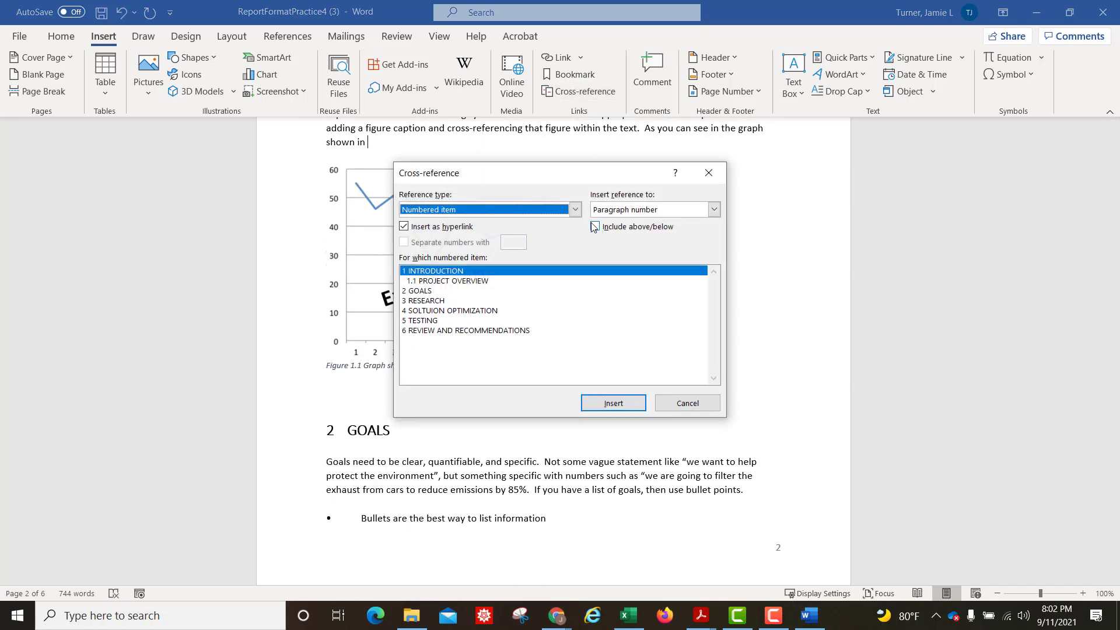
{"action": "left_click", "coordinate": [576, 214]}
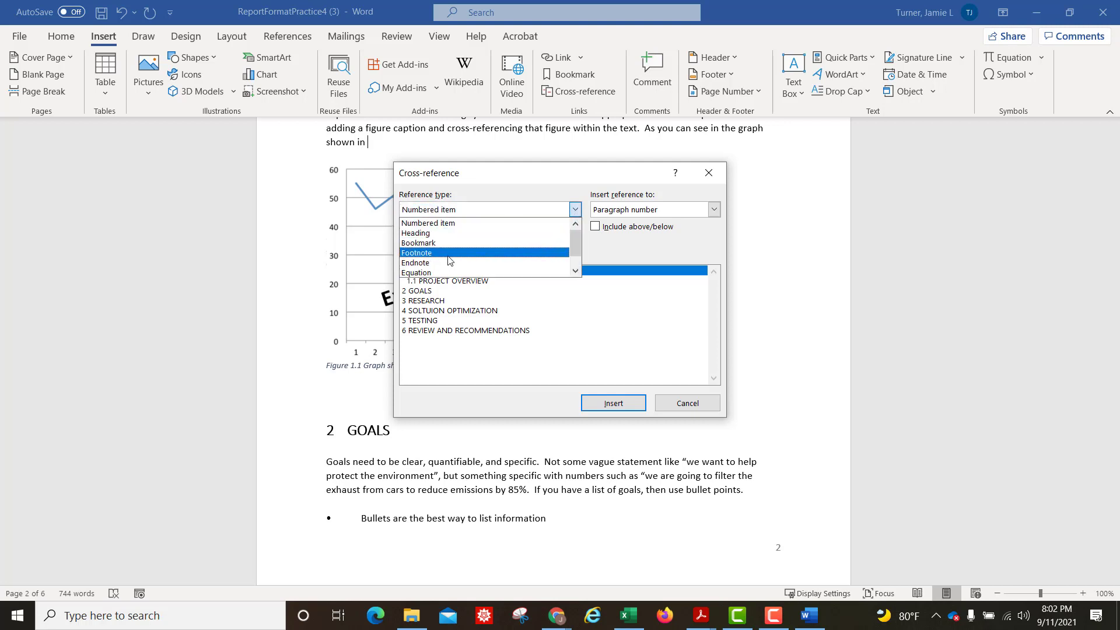
{"action": "scroll", "coordinate": [448, 261], "scroll_direction": "down", "scroll_amount": 1}
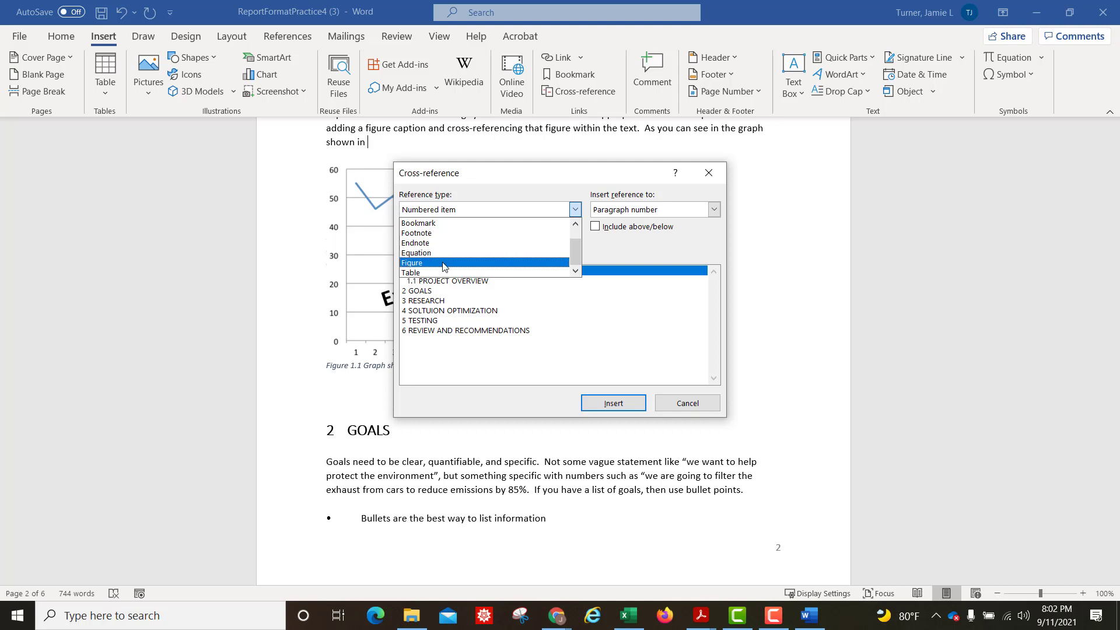
{"action": "left_click", "coordinate": [443, 263]}
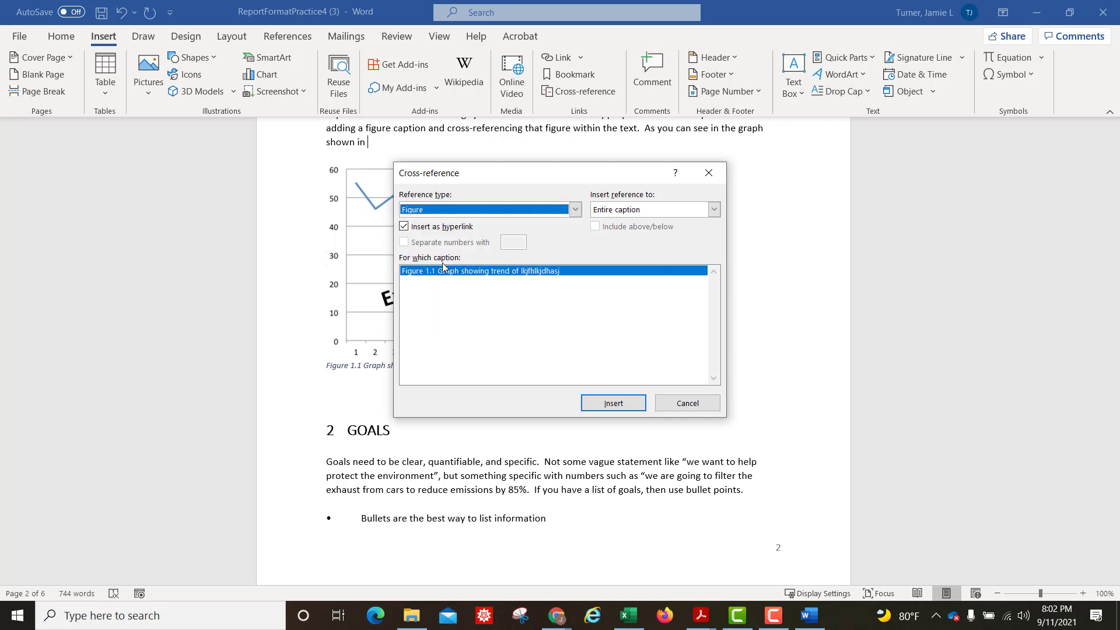
{"action": "left_click", "coordinate": [713, 211]}
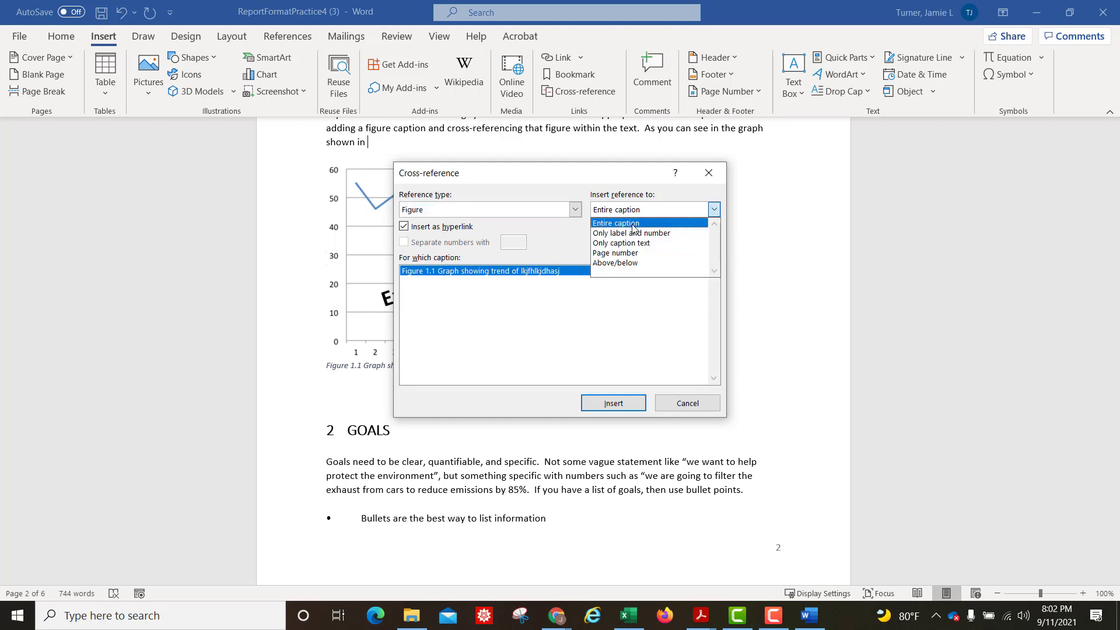
{"action": "left_click", "coordinate": [660, 233]}
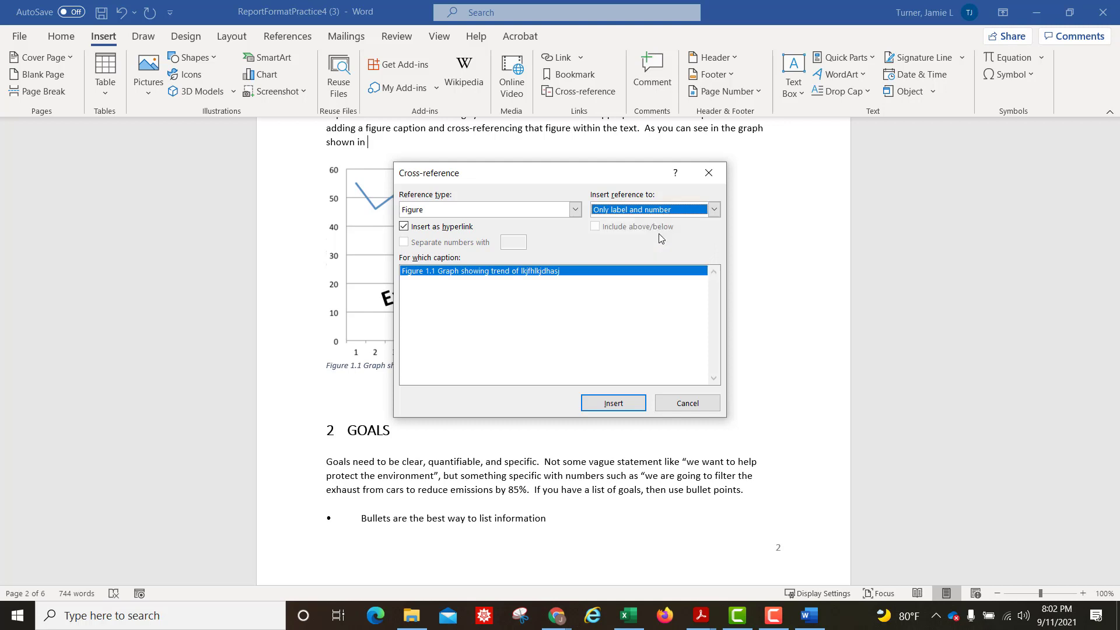
{"action": "left_click", "coordinate": [621, 405]}
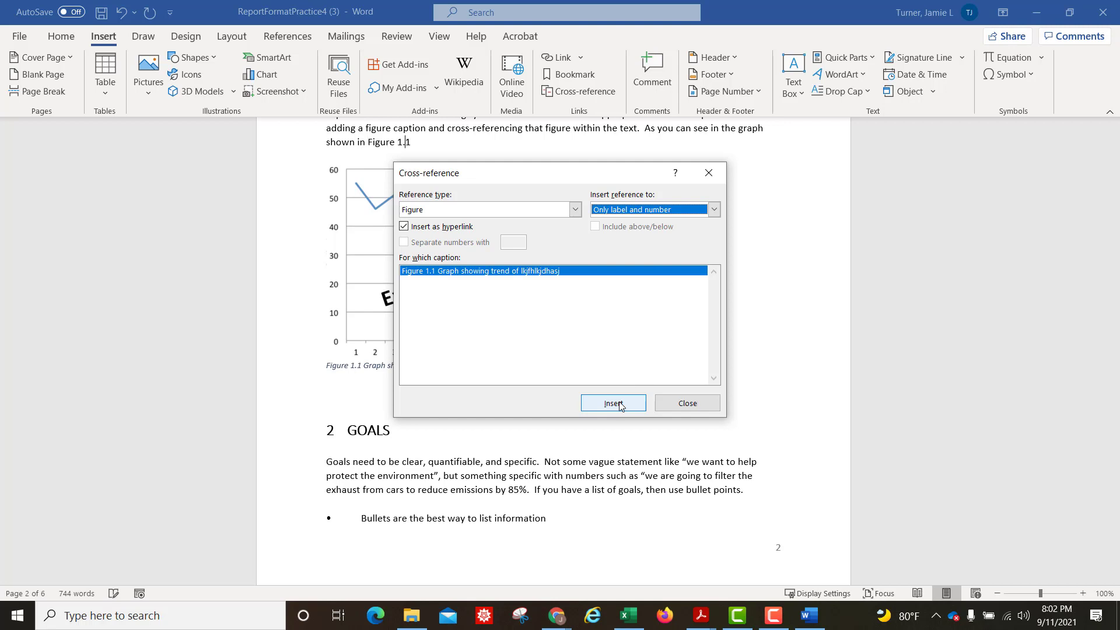
{"action": "left_click", "coordinate": [687, 403]}
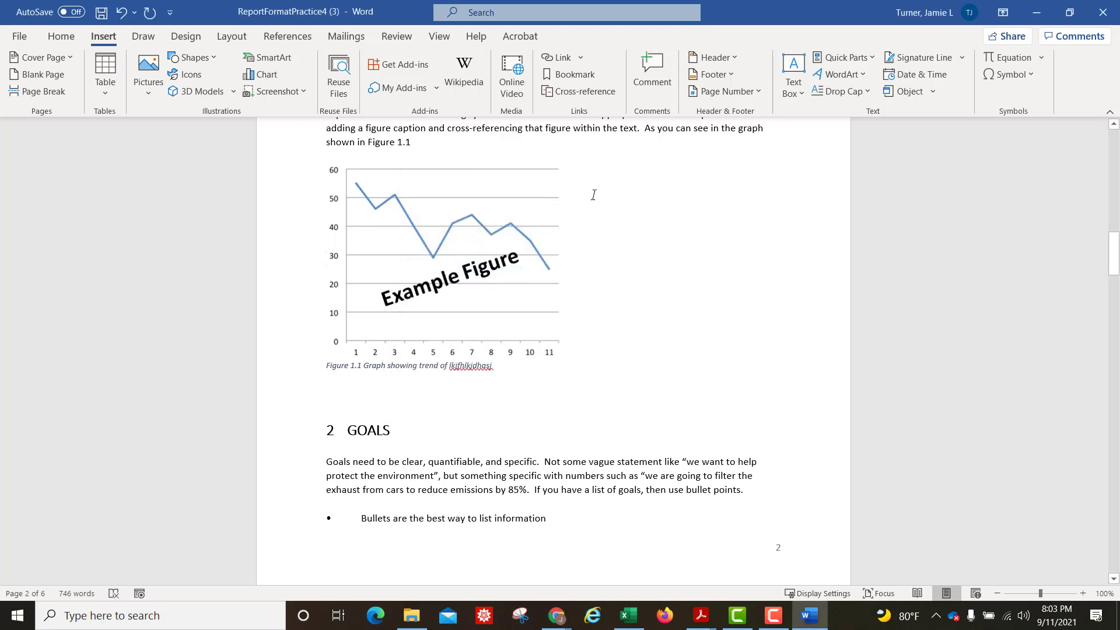
Step: Continue the sentence after the figure cross-reference with "the trend shows ksajflkjsa"
{"action": "scroll", "coordinate": [594, 194], "scroll_direction": "up", "scroll_amount": 2}
{"action": "type", "text": "t"}
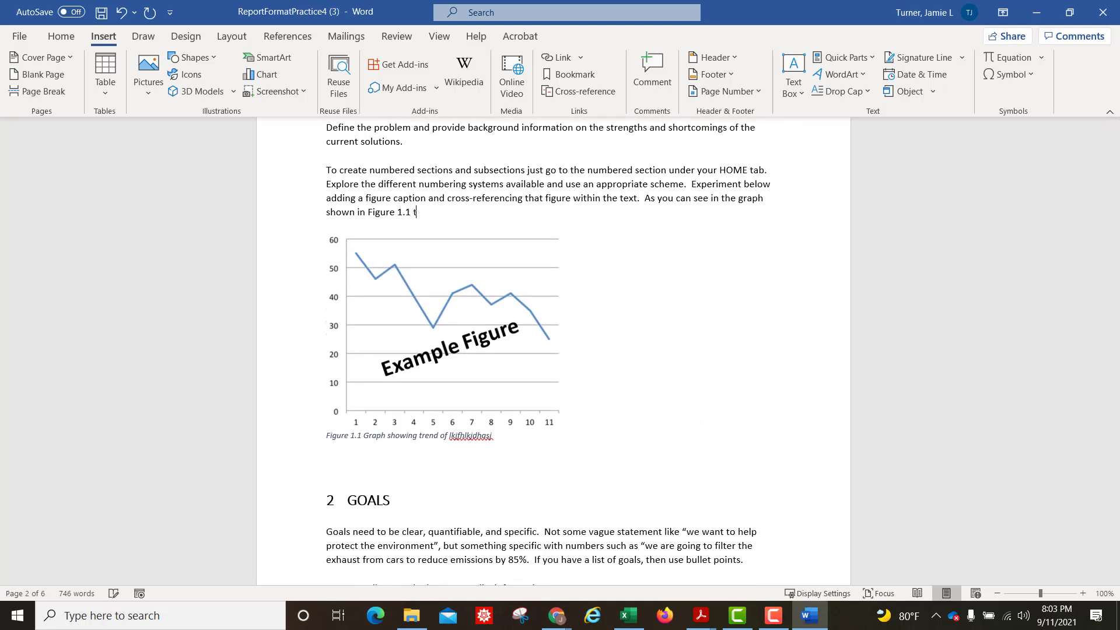
{"action": "type", "text": "he trend shows ksajflkjsa"}
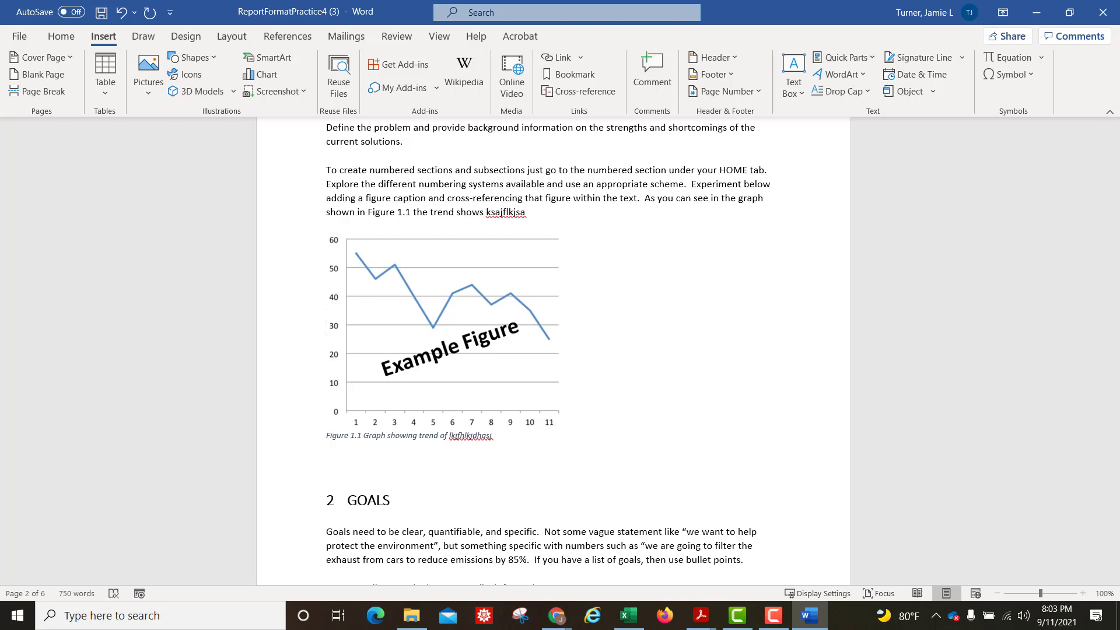
{"action": "left_click", "coordinate": [444, 185]}
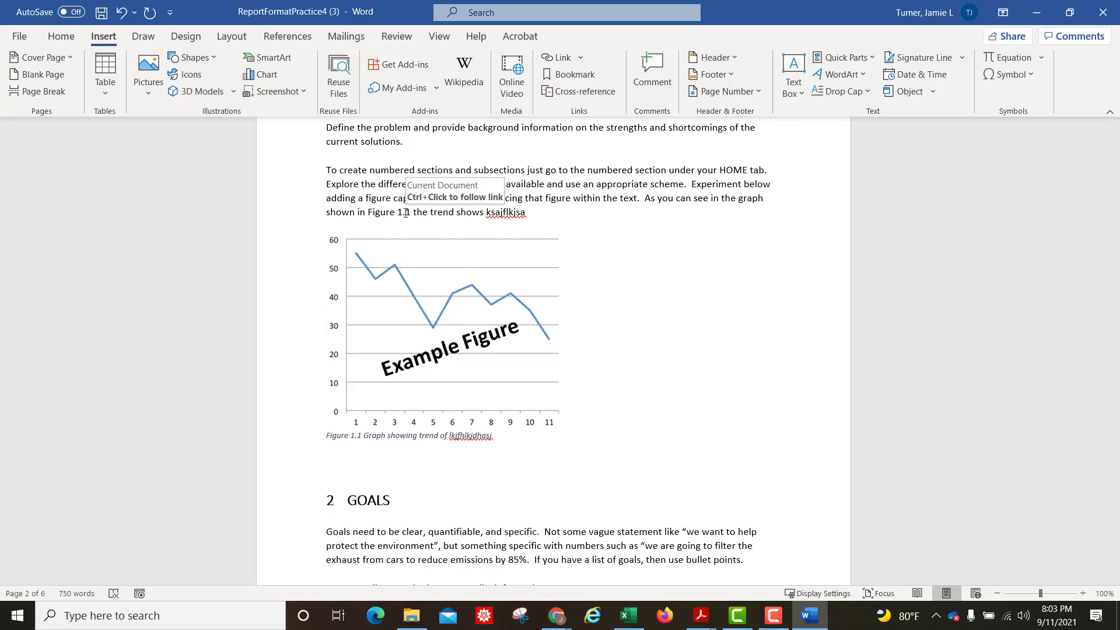
Step: Copy the example chart and paste it on a new line after the paragraph ending "current solutions."
{"action": "left_click", "coordinate": [455, 371]}
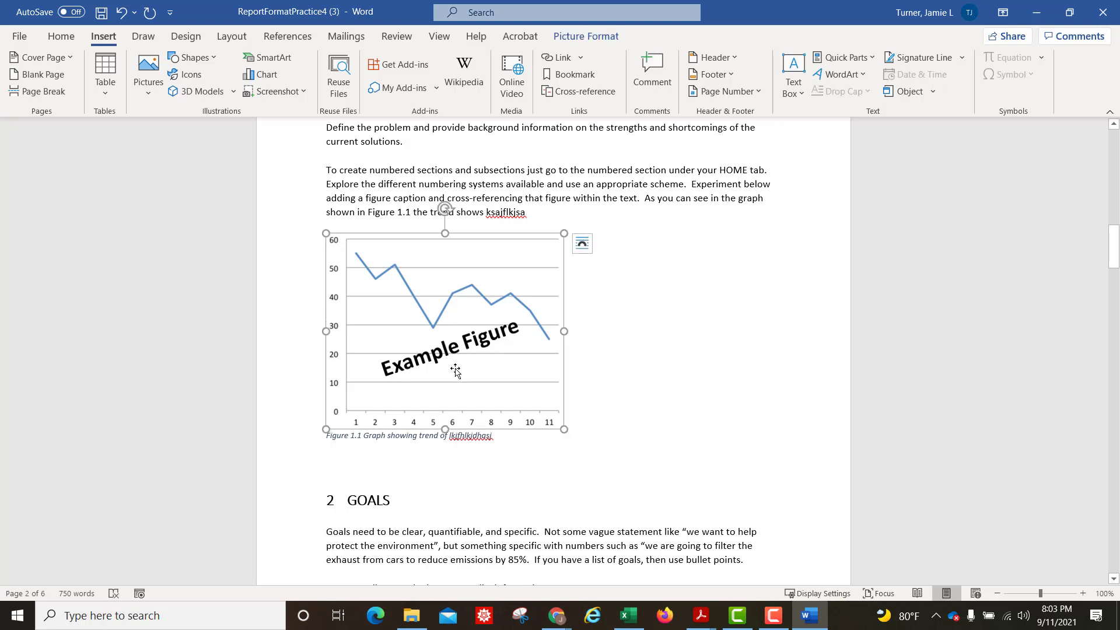
{"action": "left_click", "coordinate": [437, 157]}
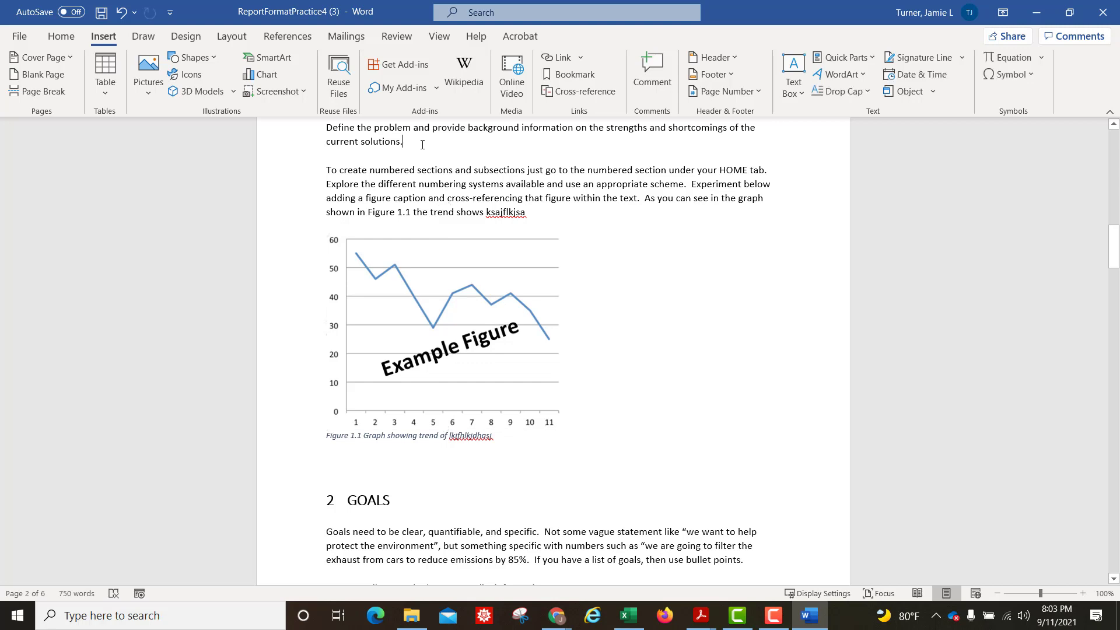
{"action": "key", "text": "Return"}
{"action": "key", "text": "Return"}
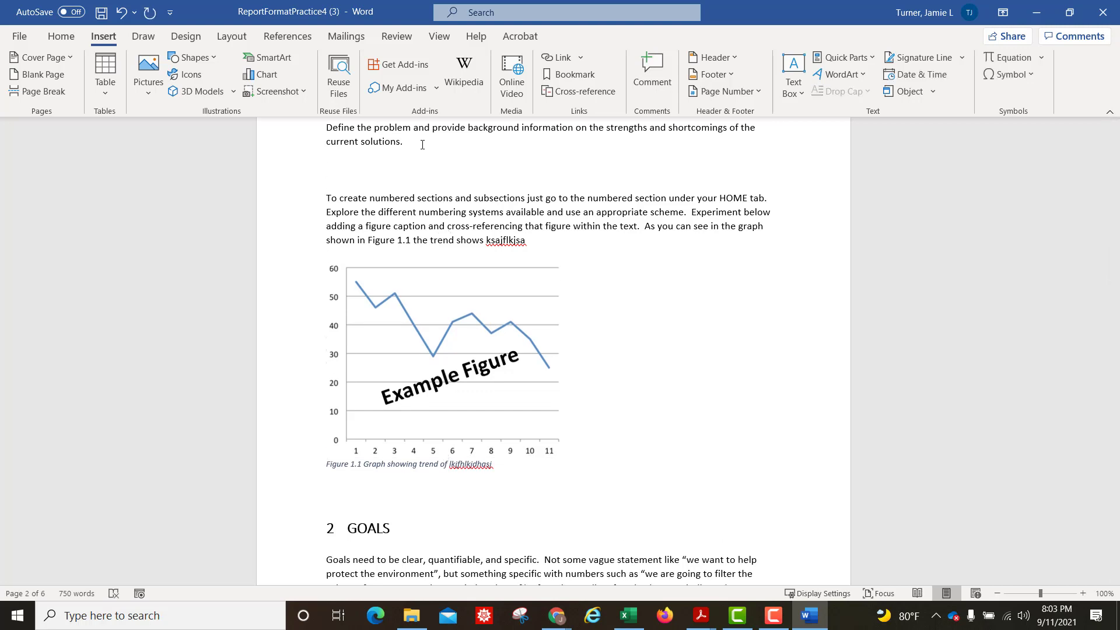
{"action": "key", "text": "ctrl+v"}
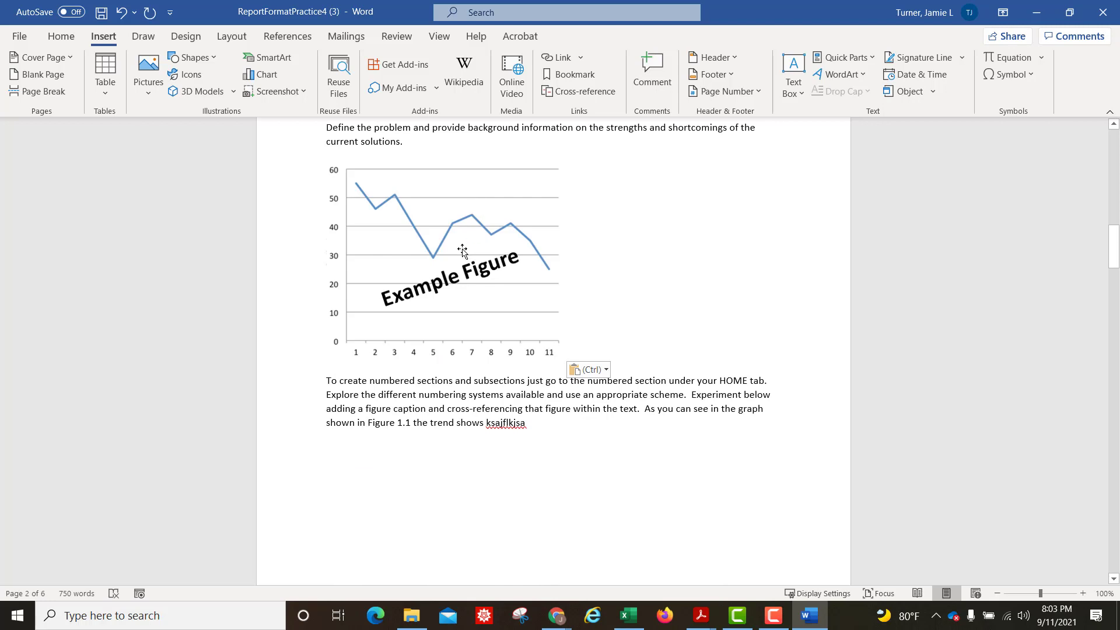
Step: Try captioning the pasted chart with the Table label above it, and undo that caption
{"action": "left_click", "coordinate": [462, 251]}
{"action": "right_click", "coordinate": [462, 251]}
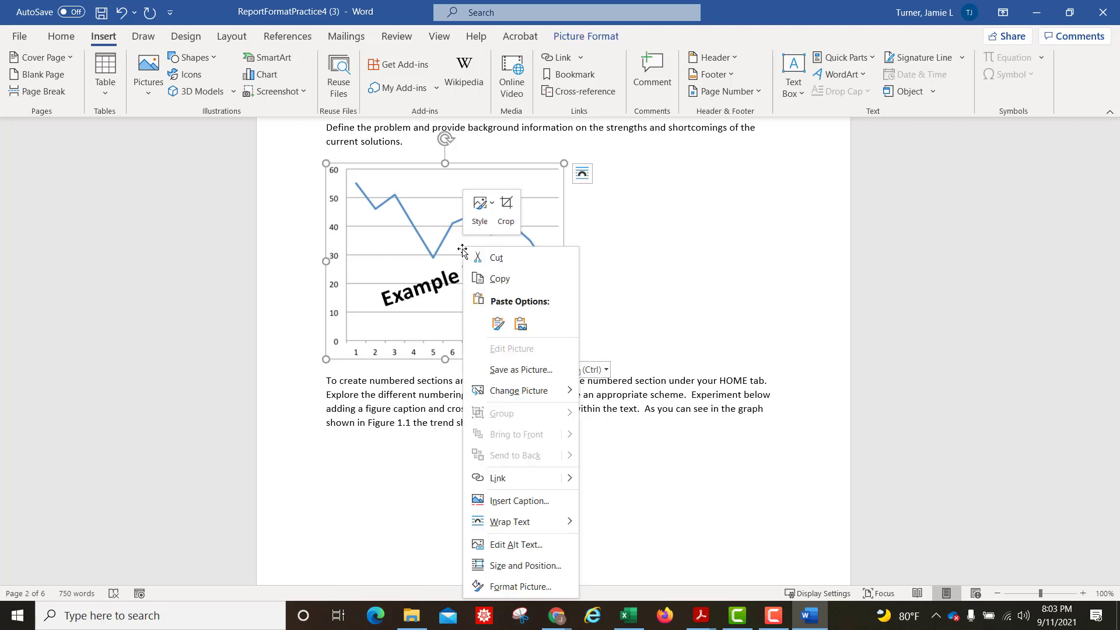
{"action": "left_click", "coordinate": [519, 500]}
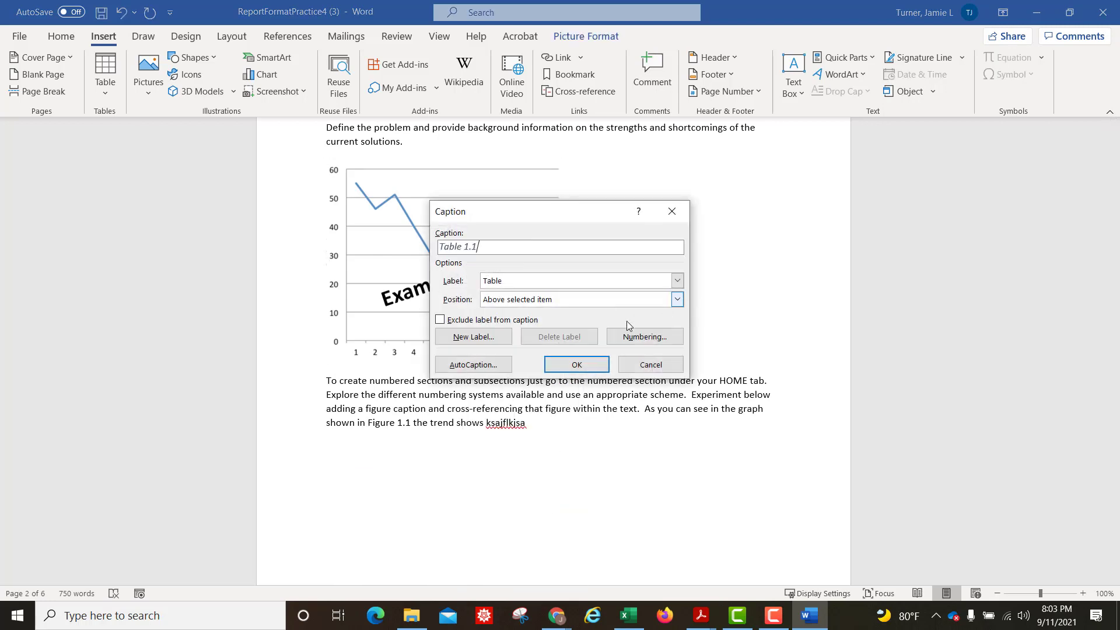
{"action": "left_click", "coordinate": [596, 366]}
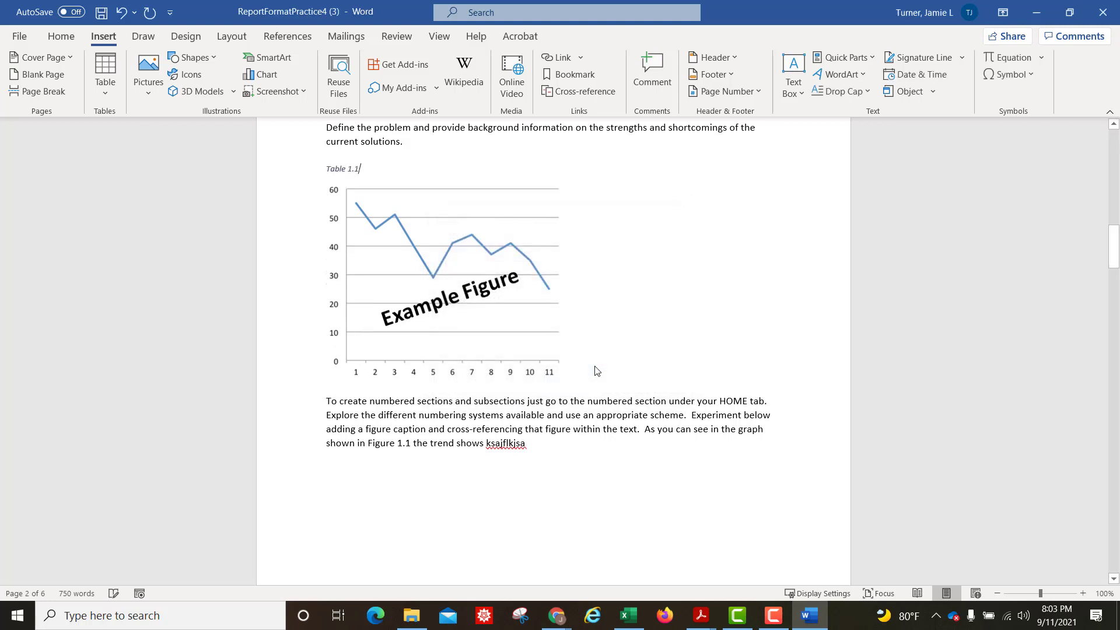
{"action": "left_click", "coordinate": [489, 296]}
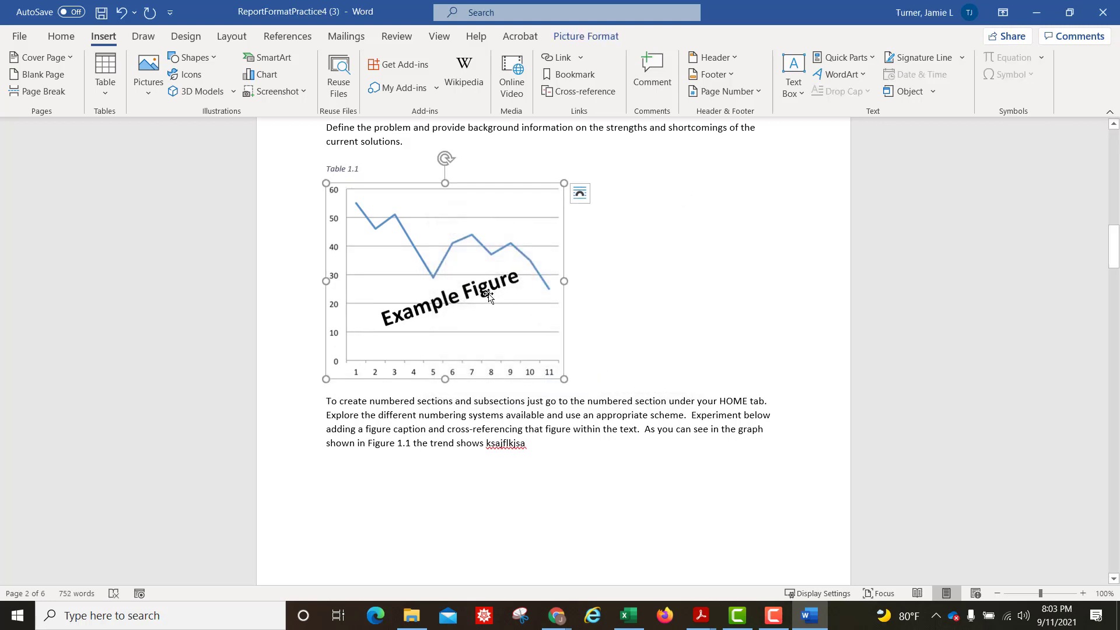
{"action": "left_click", "coordinate": [121, 12]}
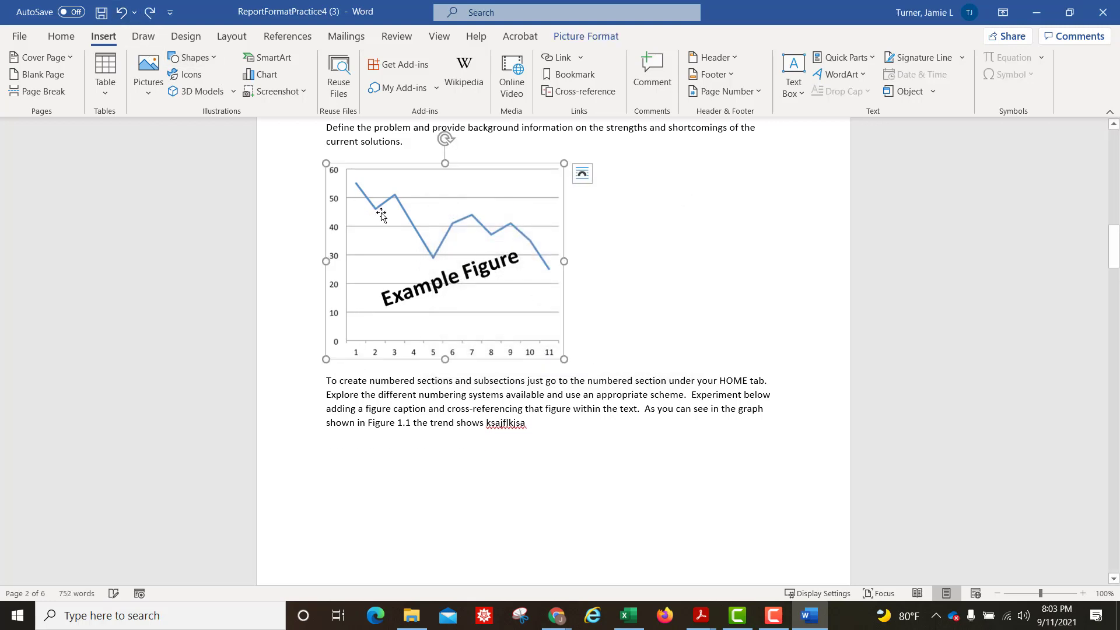
Step: Insert a caption below the pasted chart using the Figure label
{"action": "right_click", "coordinate": [402, 220]}
{"action": "left_click", "coordinate": [475, 470]}
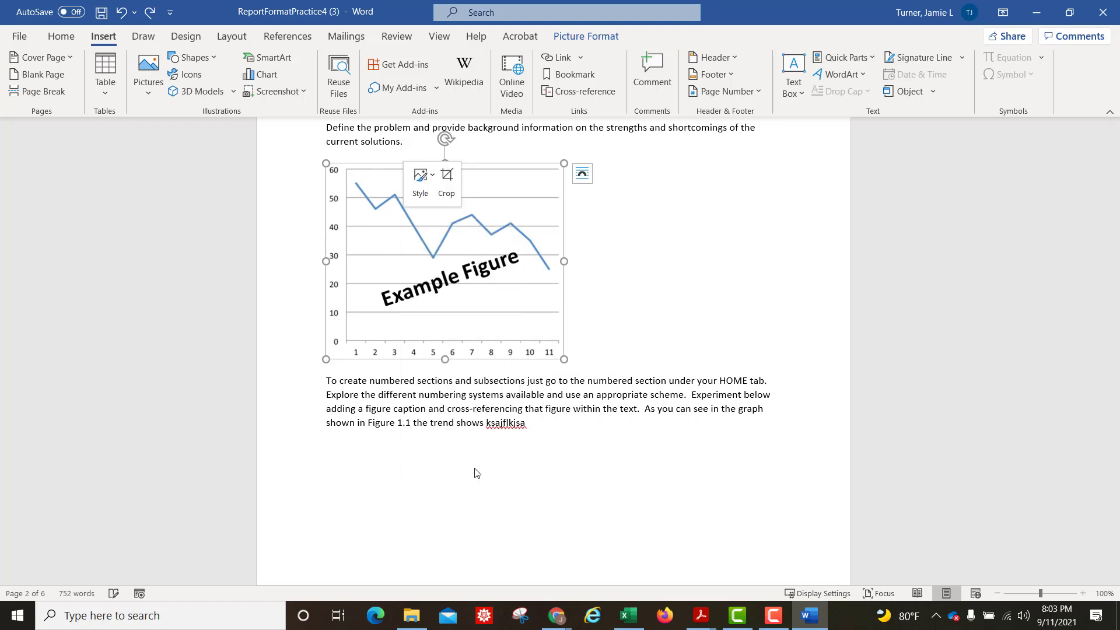
{"action": "left_click", "coordinate": [562, 281]}
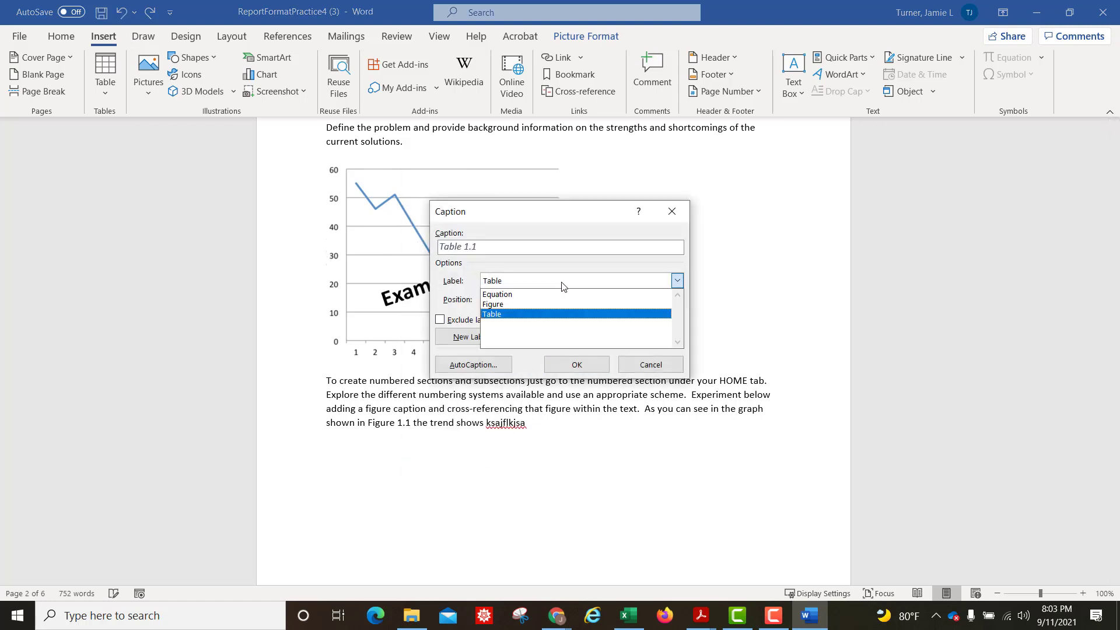
{"action": "left_click", "coordinate": [532, 305]}
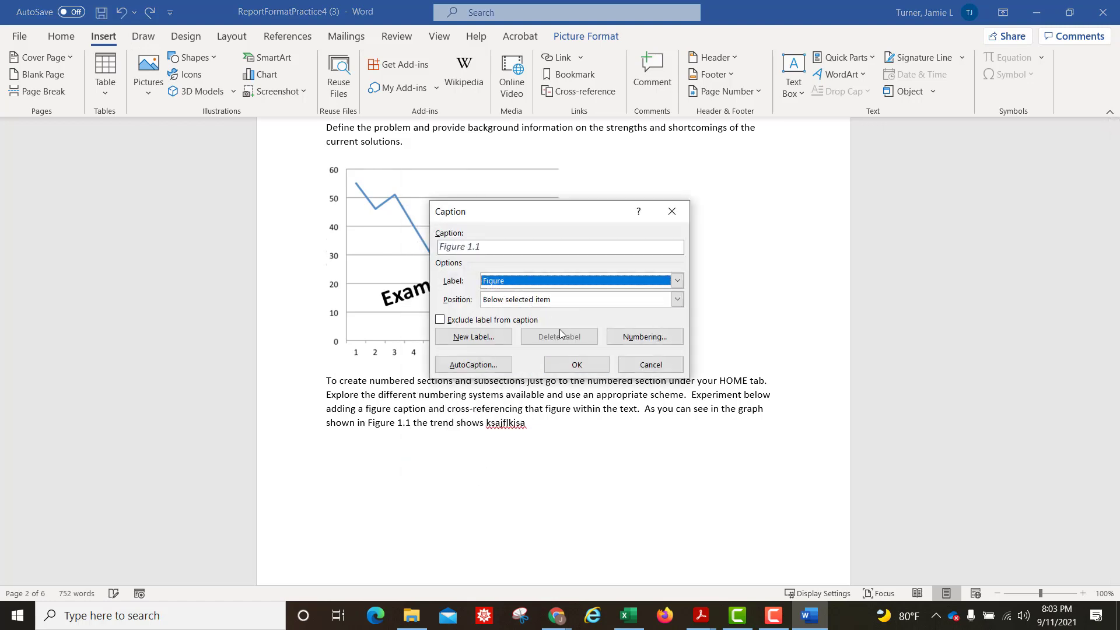
{"action": "left_click", "coordinate": [571, 366]}
Step: Check the second chart's caption number, update all fields in the document, and compare the in-text cross-reference with that caption
{"action": "scroll", "coordinate": [598, 383], "scroll_direction": "down", "scroll_amount": 1}
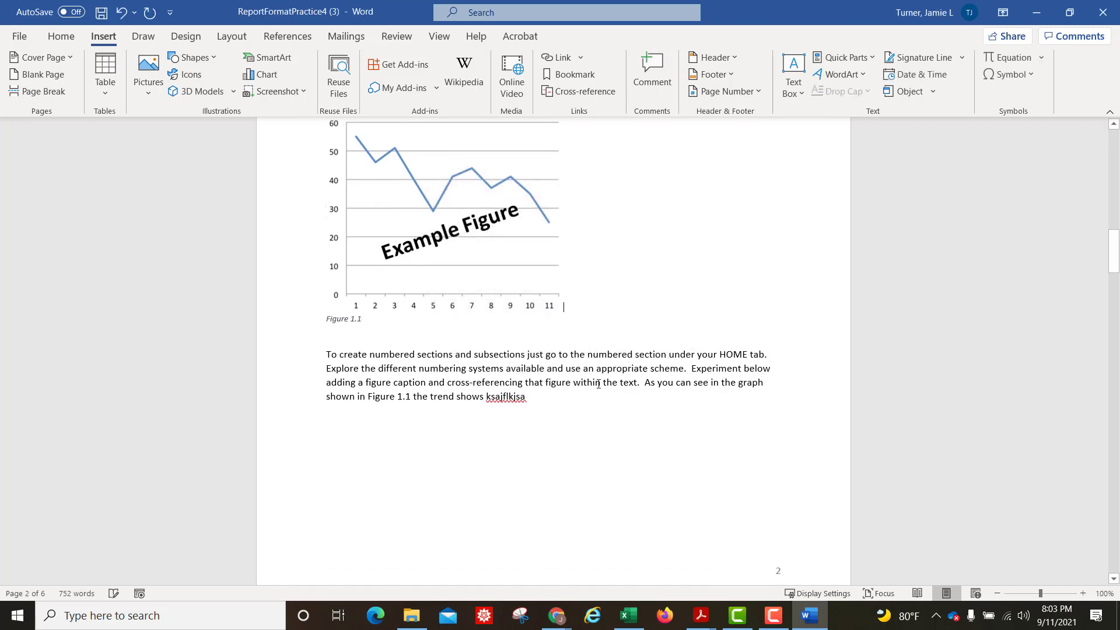
{"action": "scroll", "coordinate": [598, 385], "scroll_direction": "down", "scroll_amount": 10}
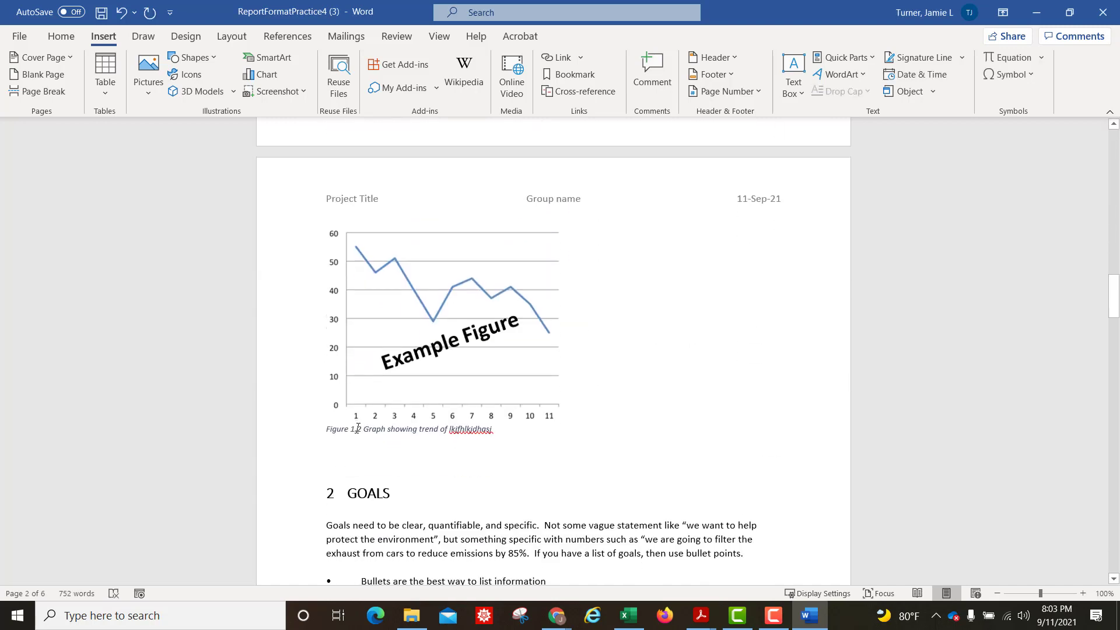
{"action": "scroll", "coordinate": [358, 428], "scroll_direction": "up", "scroll_amount": 9}
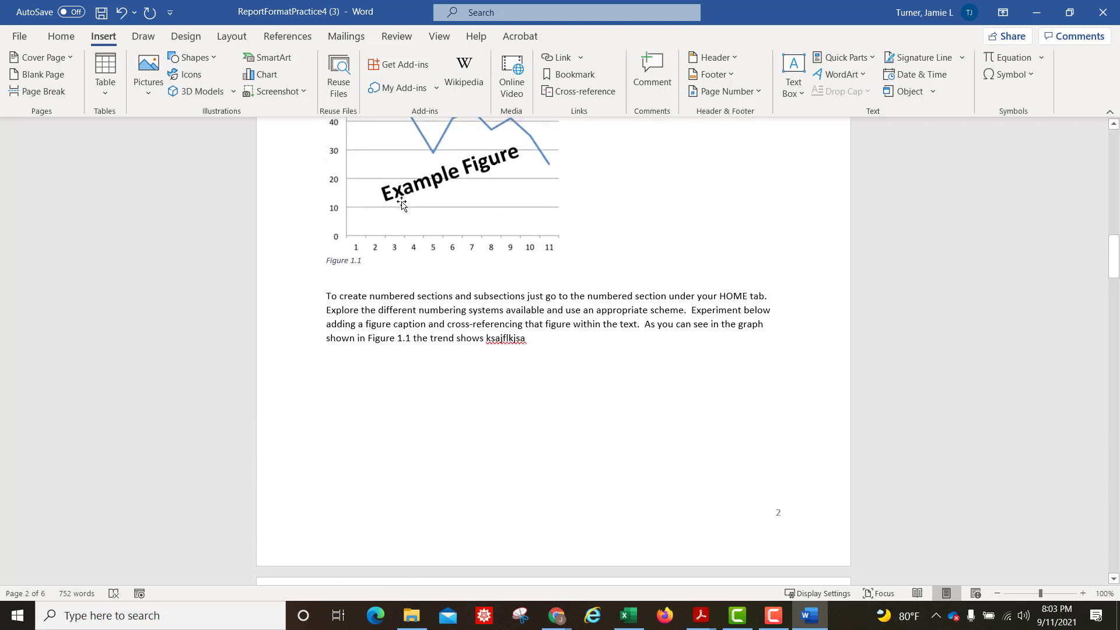
{"action": "left_click", "coordinate": [461, 340]}
{"action": "key", "text": "ctrl+a"}
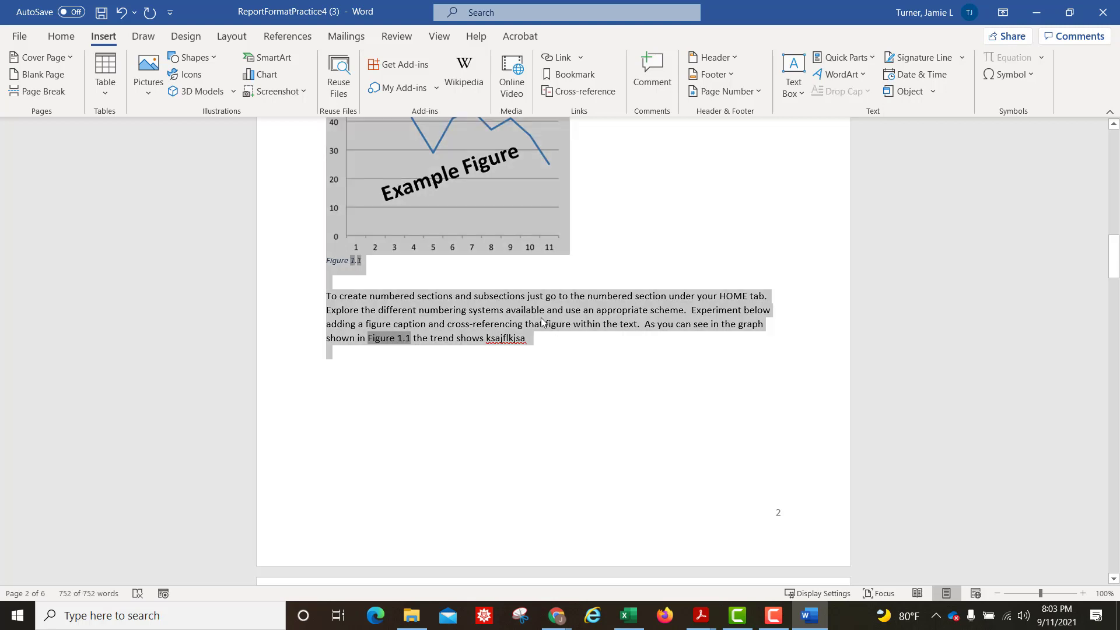
{"action": "right_click", "coordinate": [541, 321]}
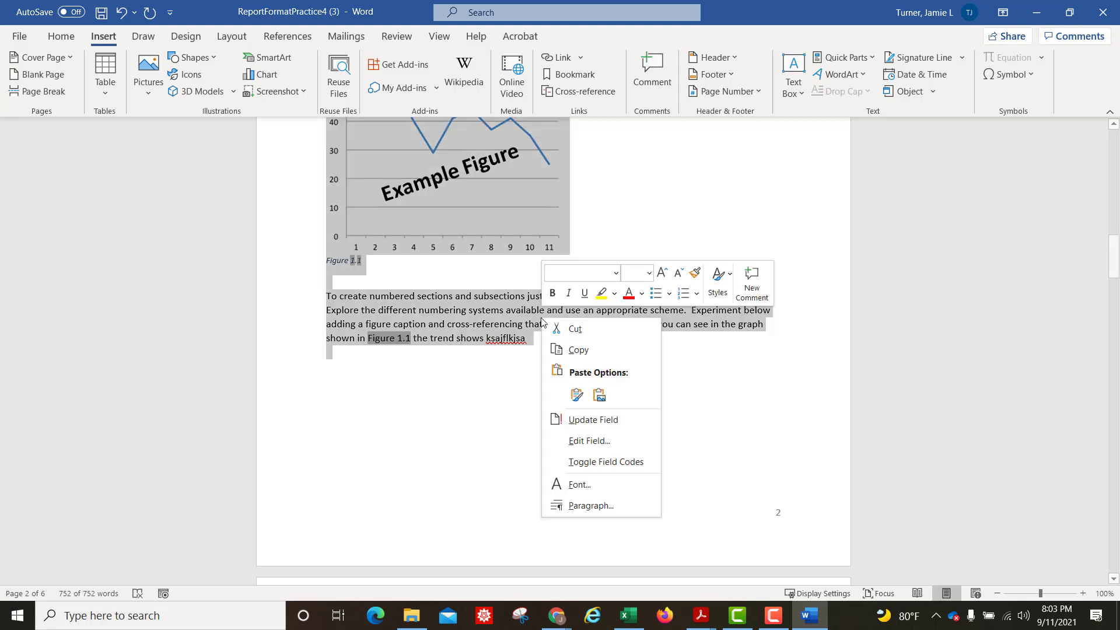
{"action": "left_click", "coordinate": [603, 419]}
{"action": "left_click", "coordinate": [560, 350]}
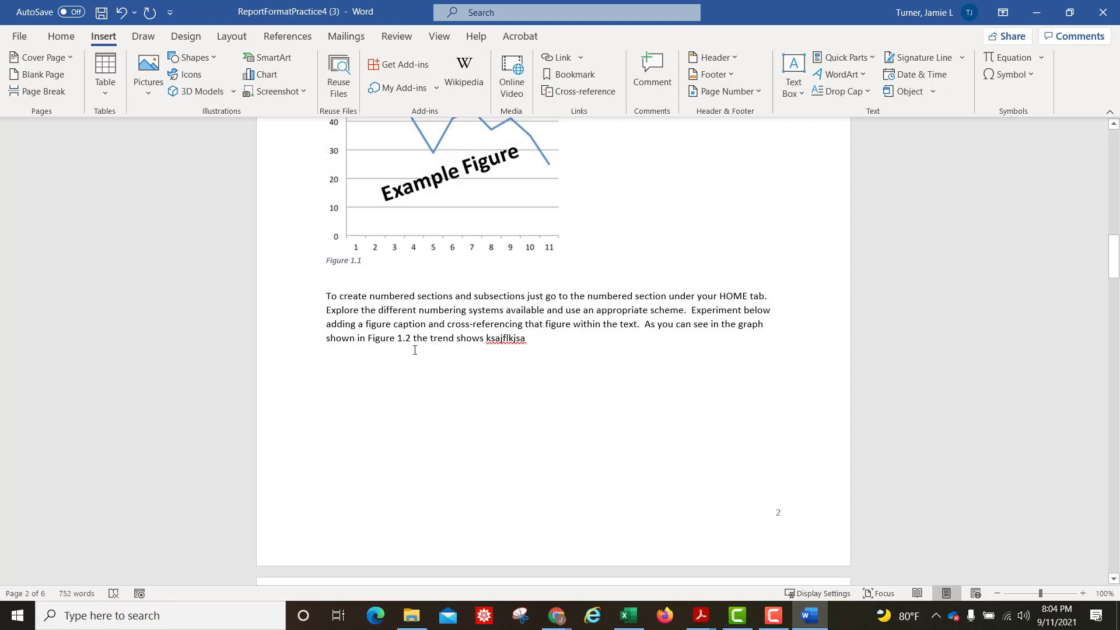
{"action": "scroll", "coordinate": [411, 336], "scroll_direction": "down", "scroll_amount": 5}
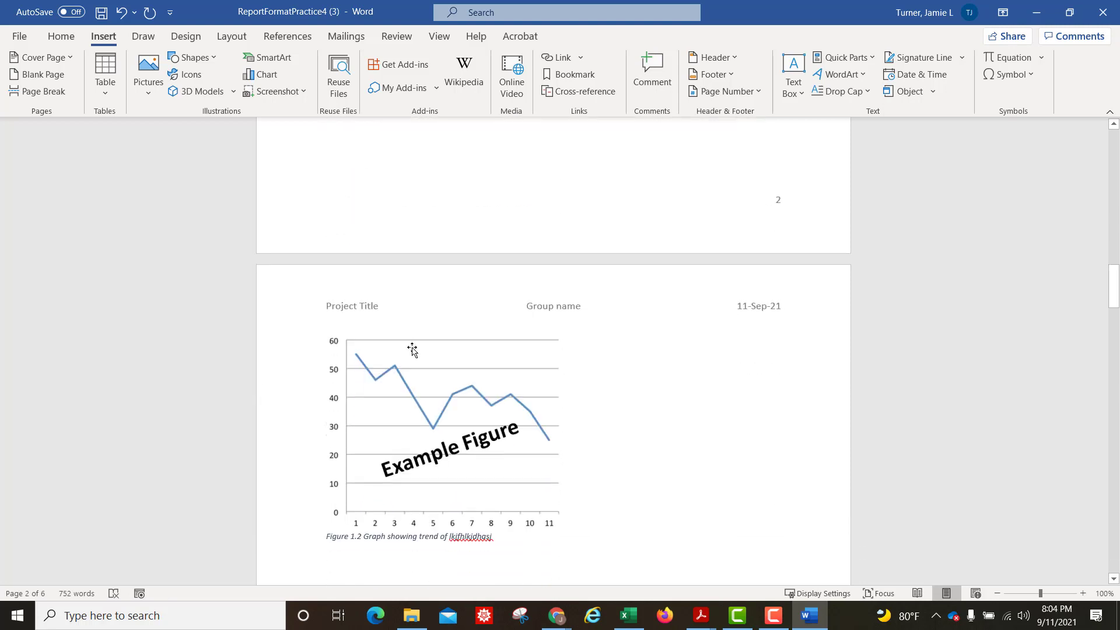
{"action": "scroll", "coordinate": [392, 532], "scroll_direction": "up", "scroll_amount": 3}
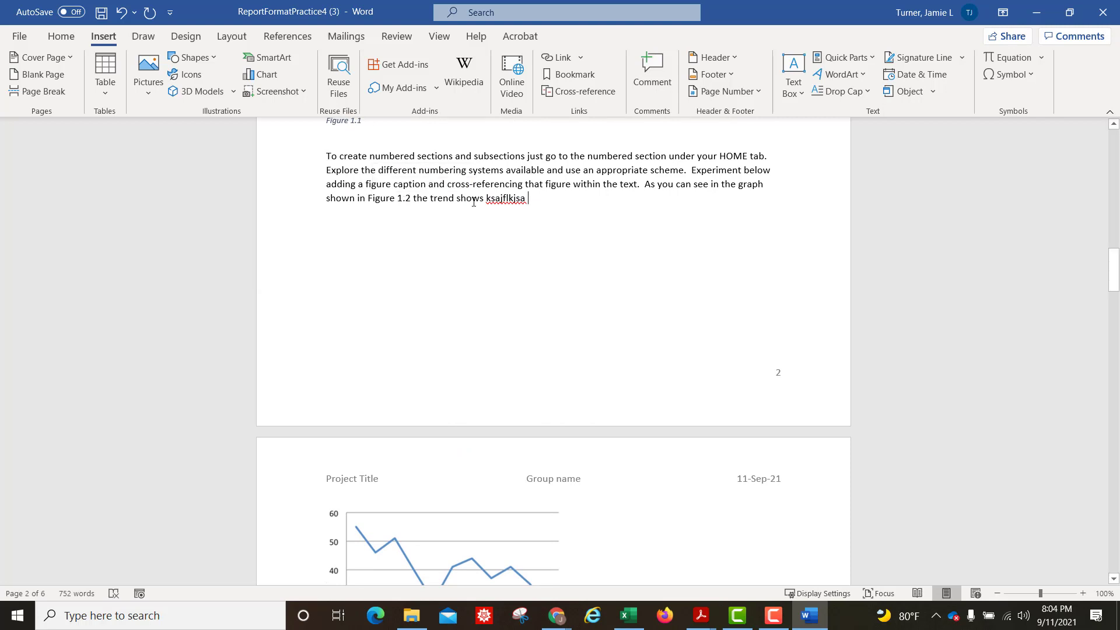
Step: Switch to the assignment page in Chrome and review the cross-reference and two end-note reference requirements
{"action": "scroll", "coordinate": [536, 270], "scroll_direction": "down", "scroll_amount": 7}
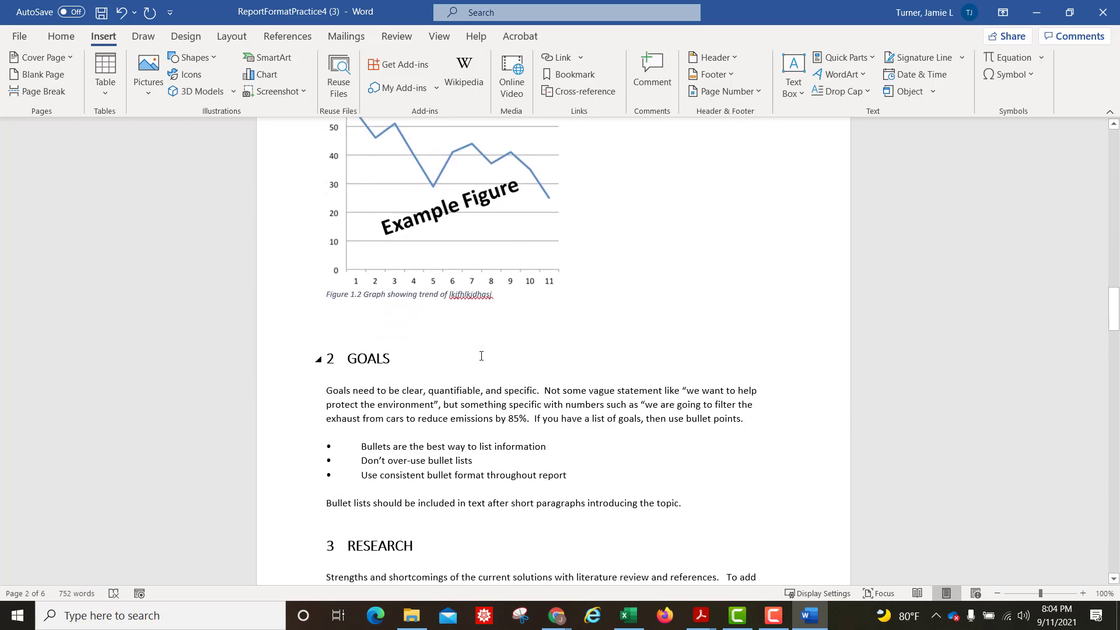
{"action": "left_click", "coordinate": [369, 322]}
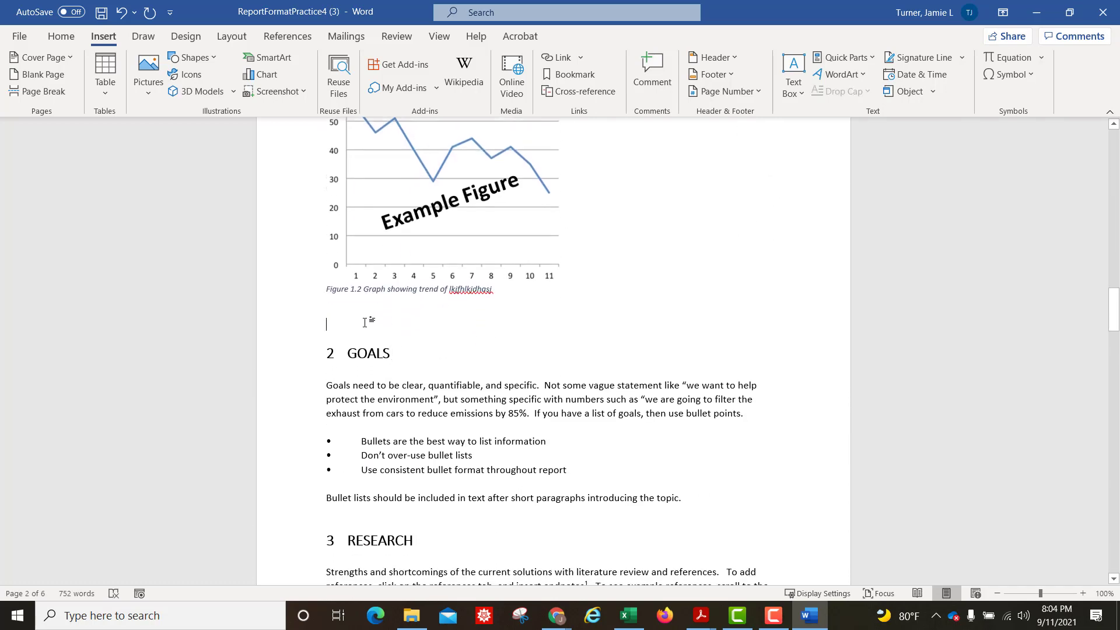
{"action": "left_click", "coordinate": [1038, 21]}
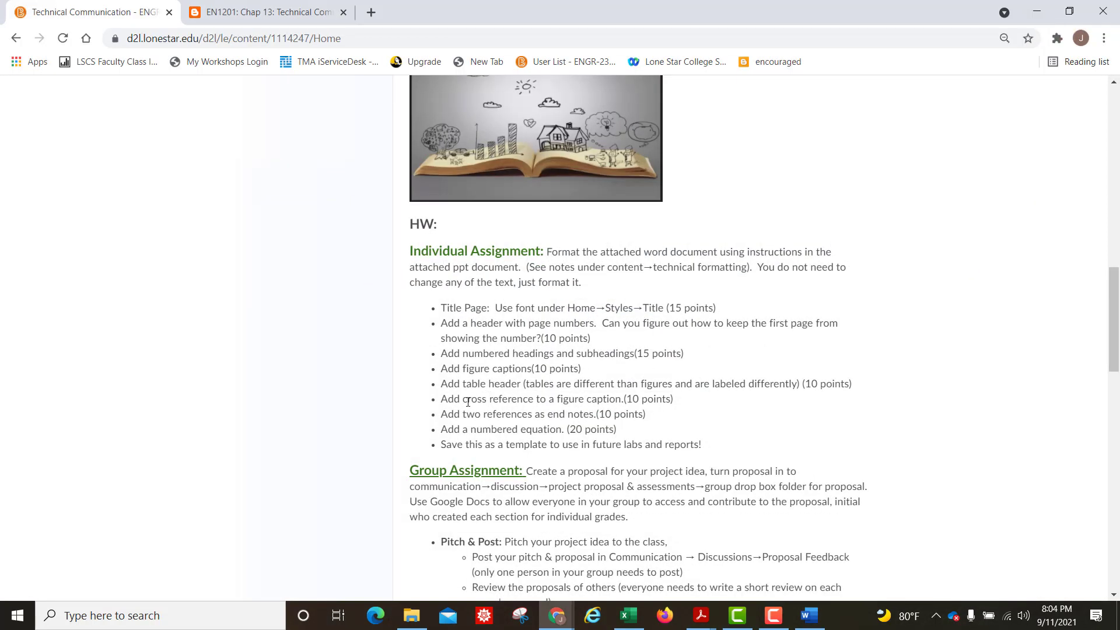
{"action": "left_click_drag", "start_coordinate": [462, 401], "coordinate": [539, 400]}
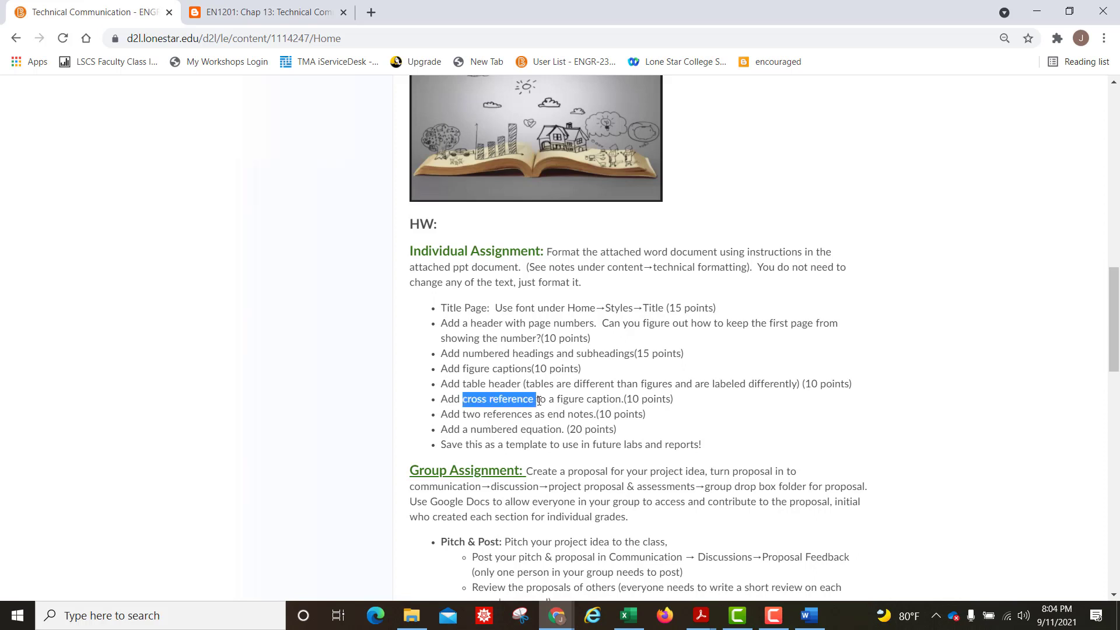
{"action": "left_click", "coordinate": [513, 413]}
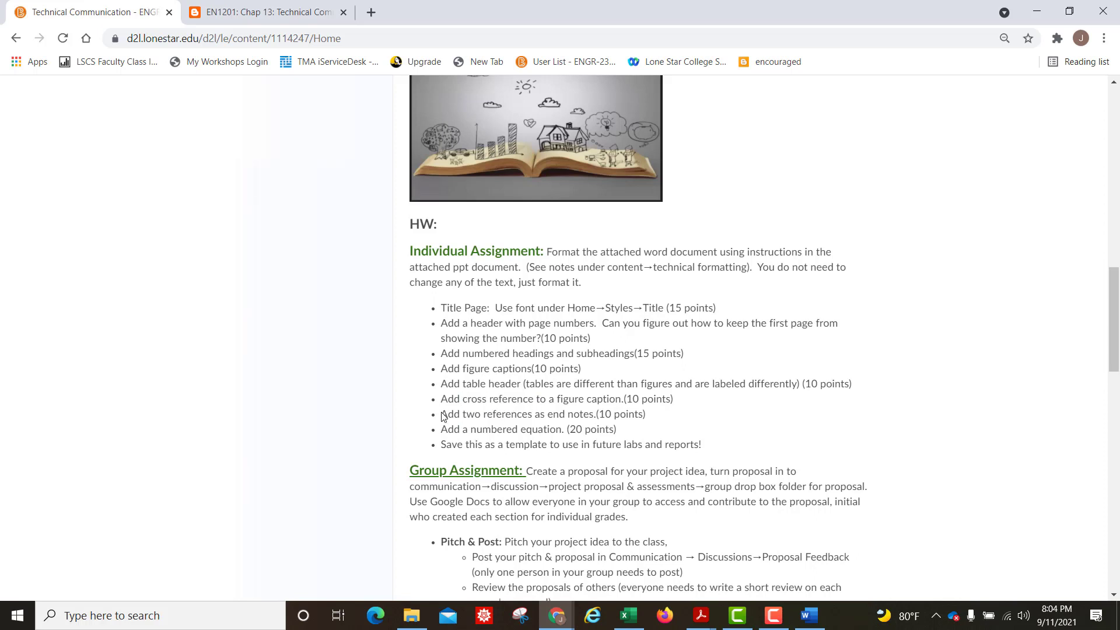
{"action": "left_click_drag", "start_coordinate": [441, 415], "coordinate": [661, 425]}
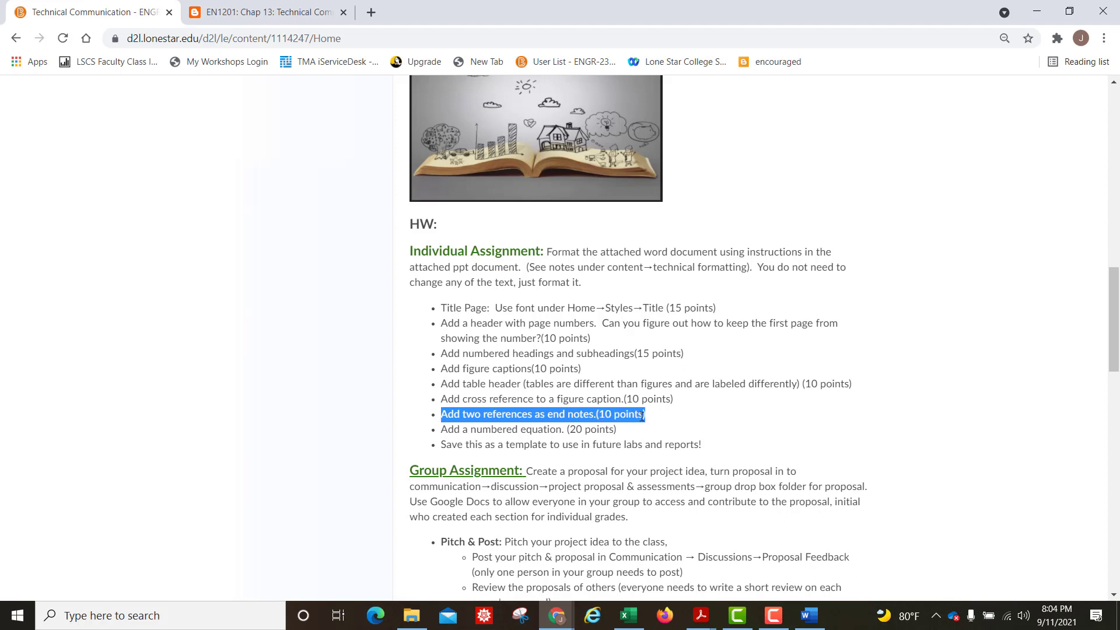
Step: Switch back to Word and insert an endnote at the end of the first paragraph under the Goals heading
{"action": "left_click", "coordinate": [809, 616]}
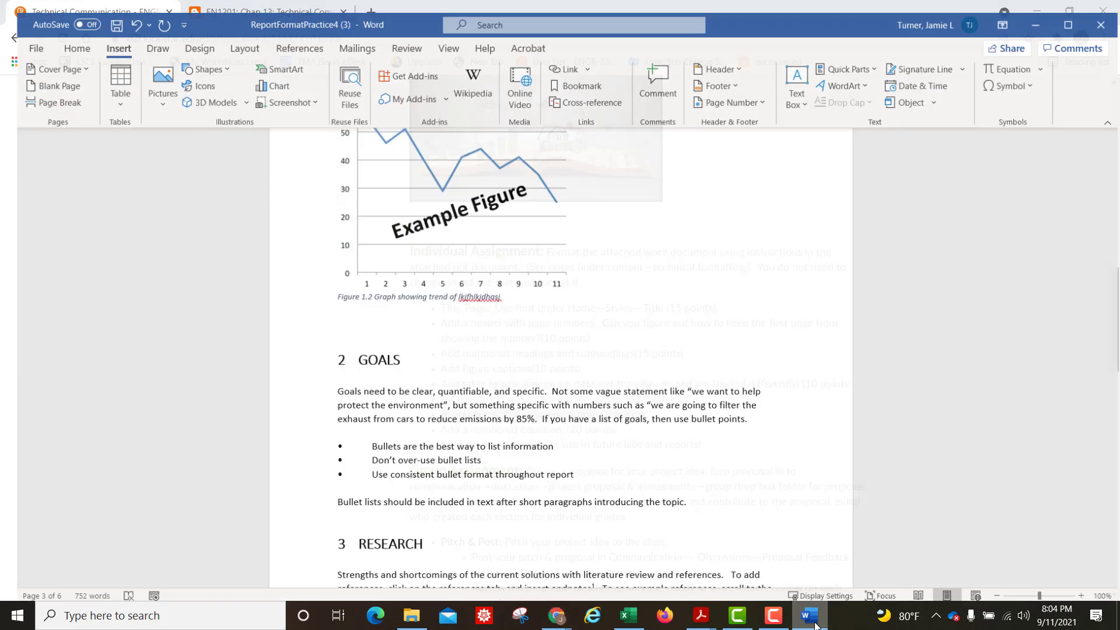
{"action": "left_click", "coordinate": [564, 401]}
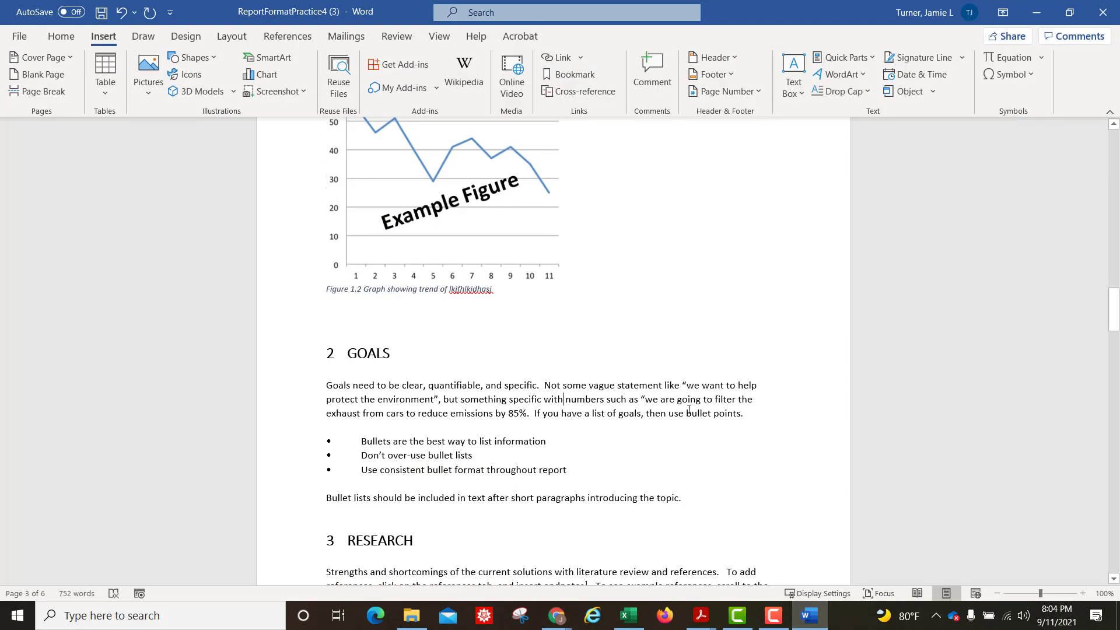
{"action": "left_click", "coordinate": [739, 411]}
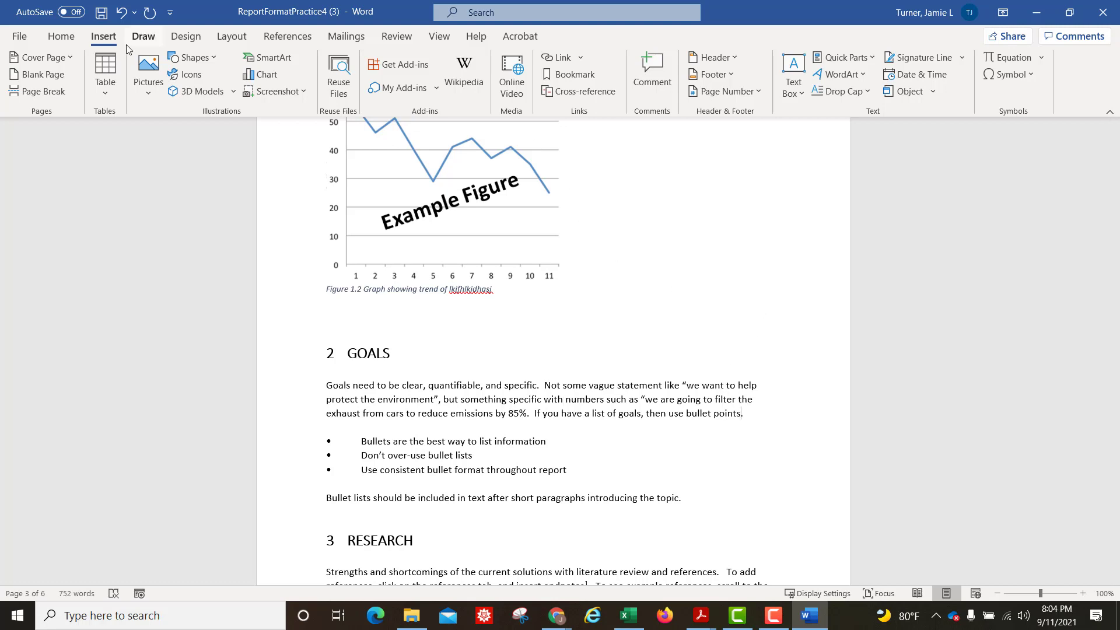
{"action": "left_click", "coordinate": [287, 37]}
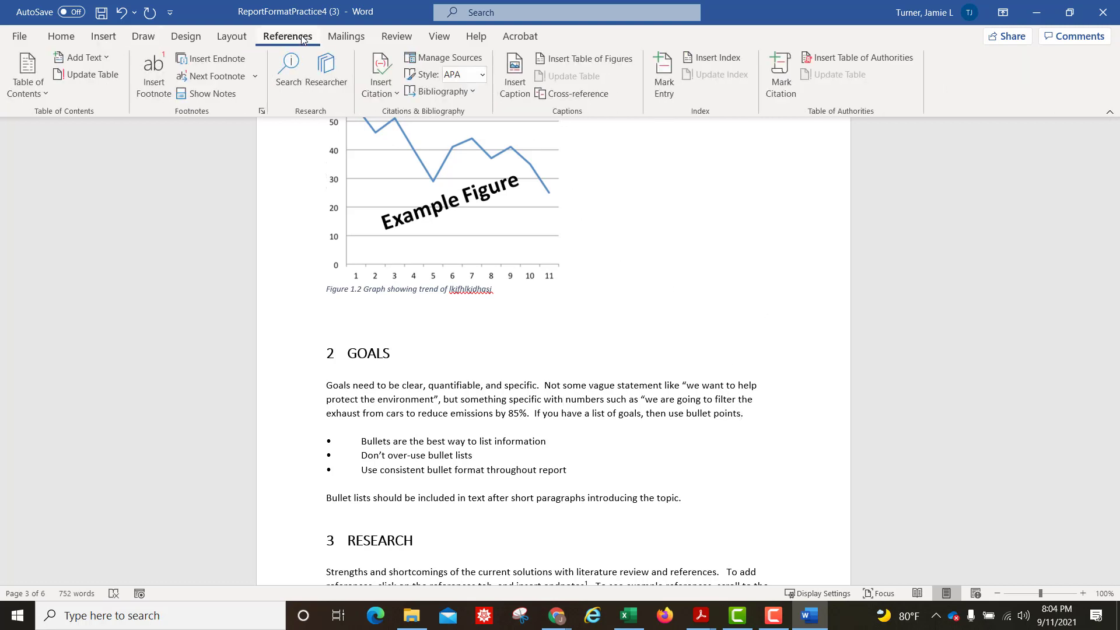
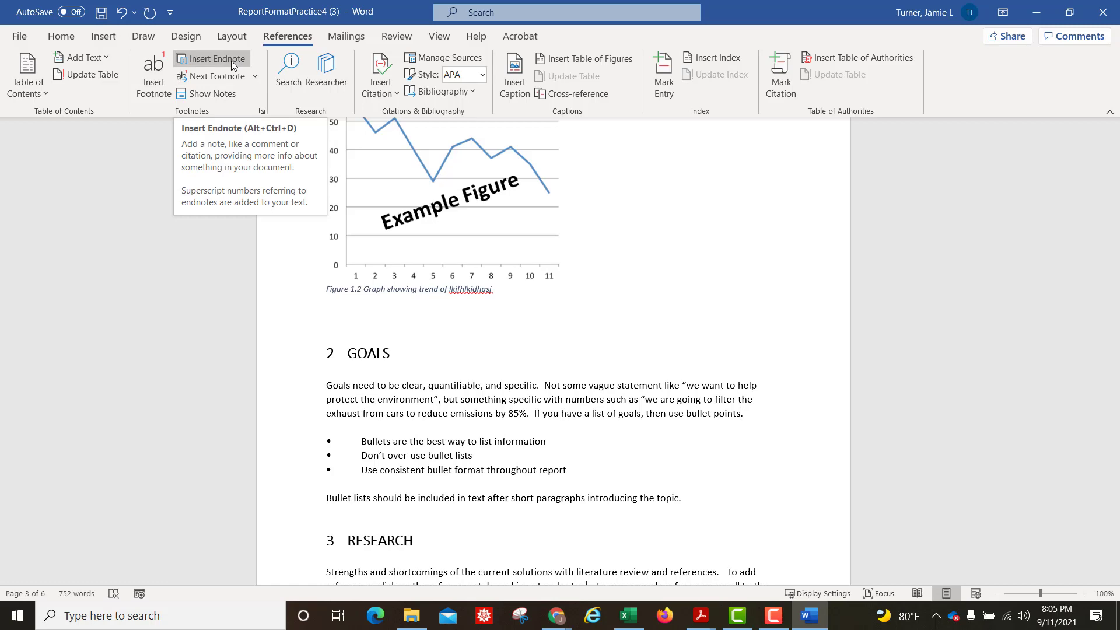
{"action": "left_click", "coordinate": [230, 61]}
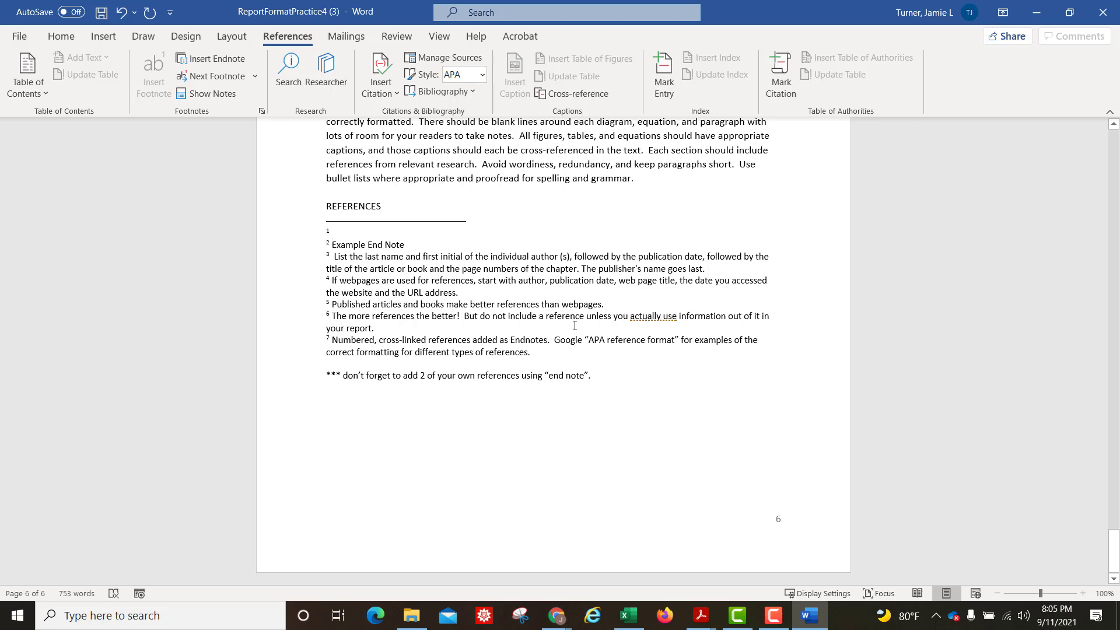
Step: Fill in the new endnote with the author's surname followed by "2021, technical formatting, LSC"
{"action": "type", "text": "Turner,"}
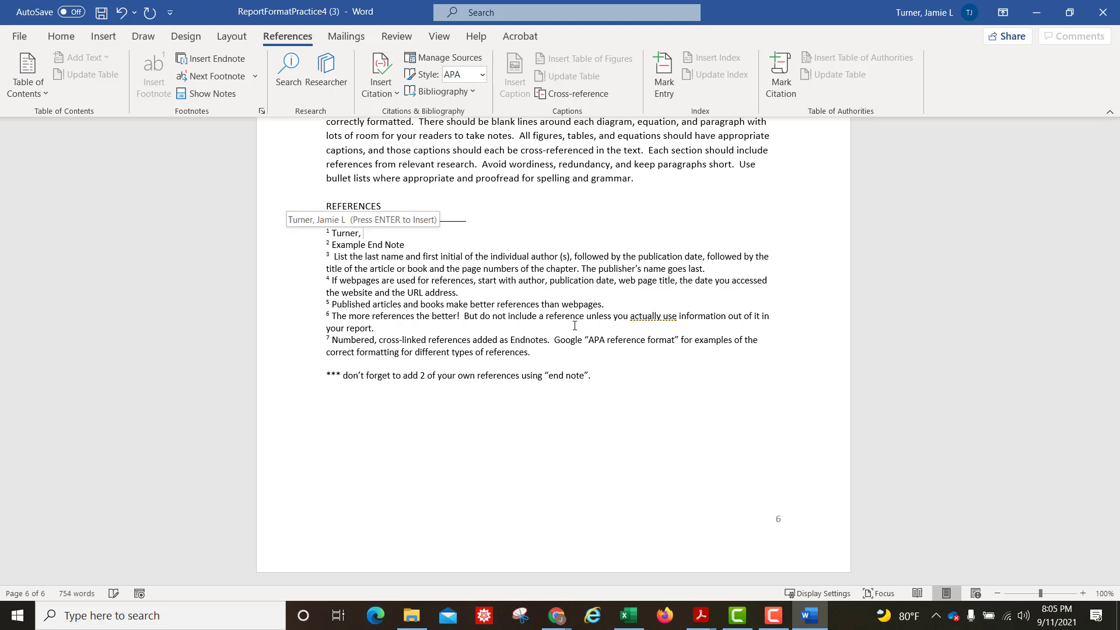
{"action": "type", "text": " 2021,"}
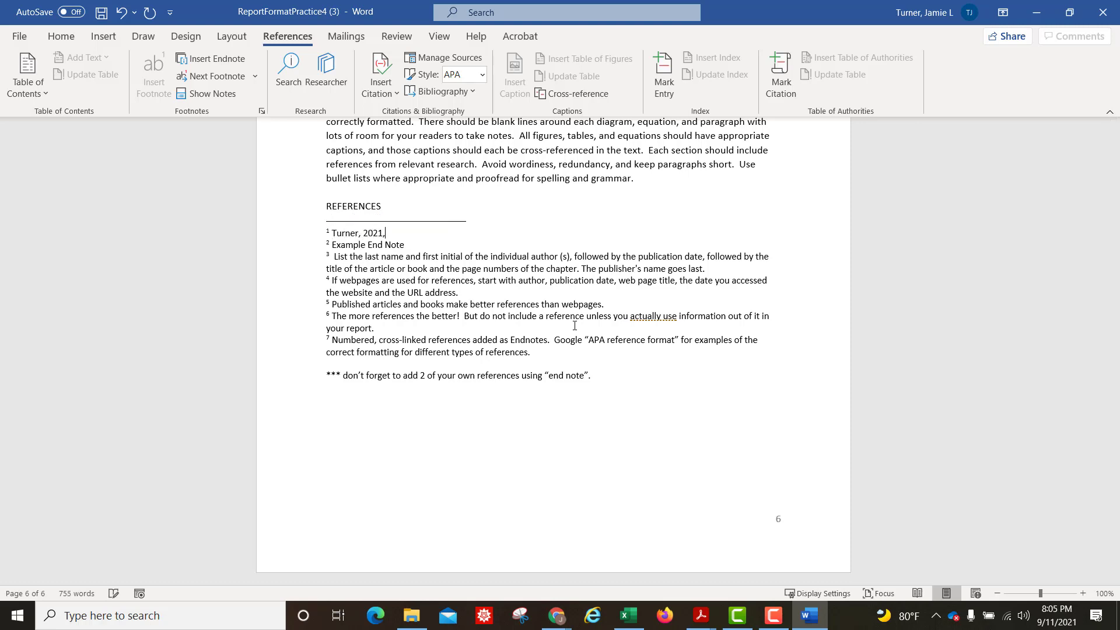
{"action": "type", "text": " technical formatting, LSC"}
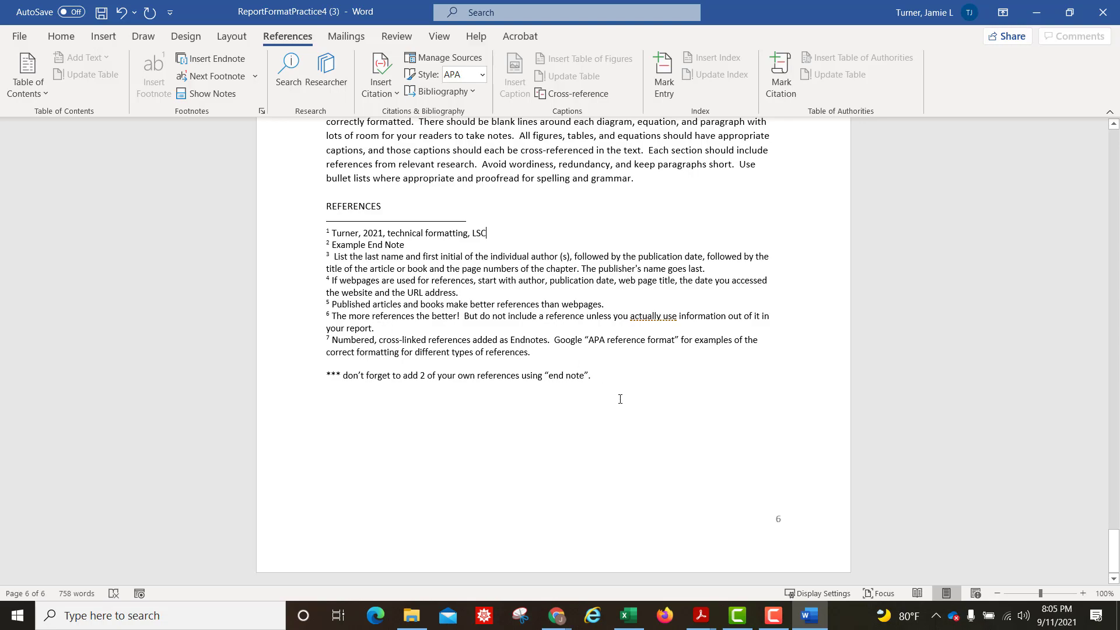
Step: Return to the first paragraph under the Goals heading and preview the new endnote's text at its reference mark
{"action": "scroll", "coordinate": [606, 374], "scroll_direction": "up", "scroll_amount": 10}
{"action": "scroll", "coordinate": [611, 373], "scroll_direction": "up", "scroll_amount": 20}
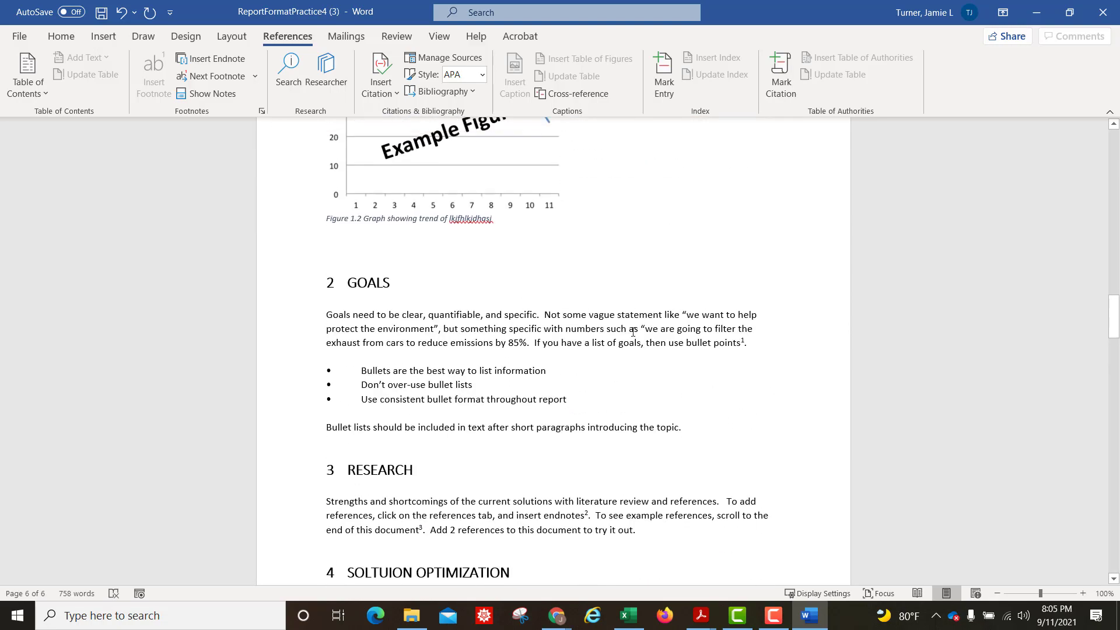
{"action": "scroll", "coordinate": [662, 358], "scroll_direction": "up", "scroll_amount": 2}
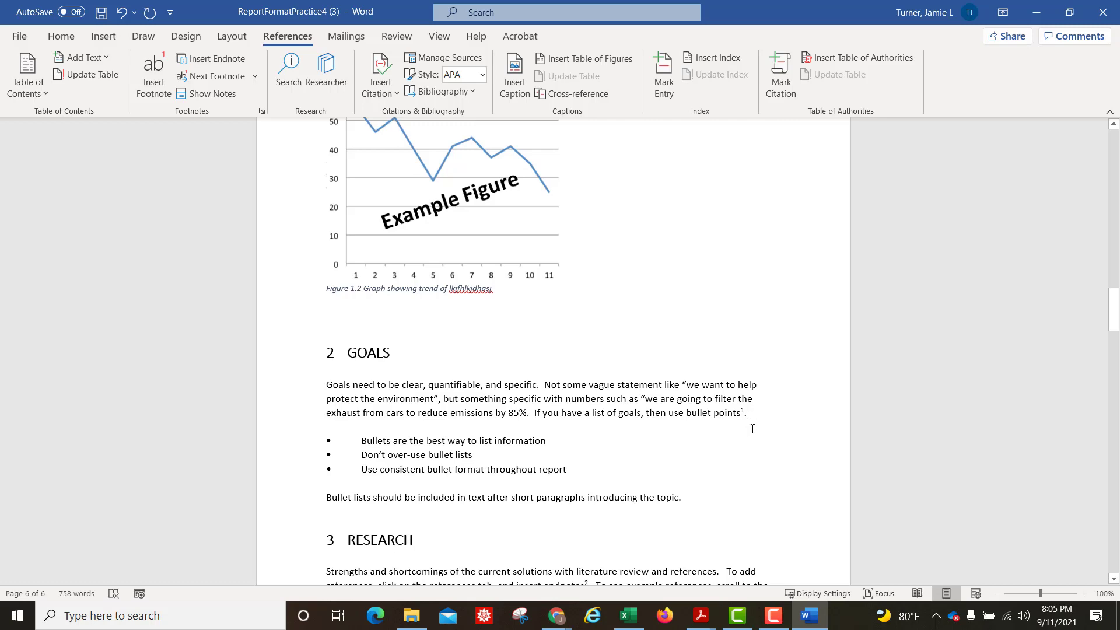
{"action": "scroll", "coordinate": [754, 443], "scroll_direction": "up", "scroll_amount": 7}
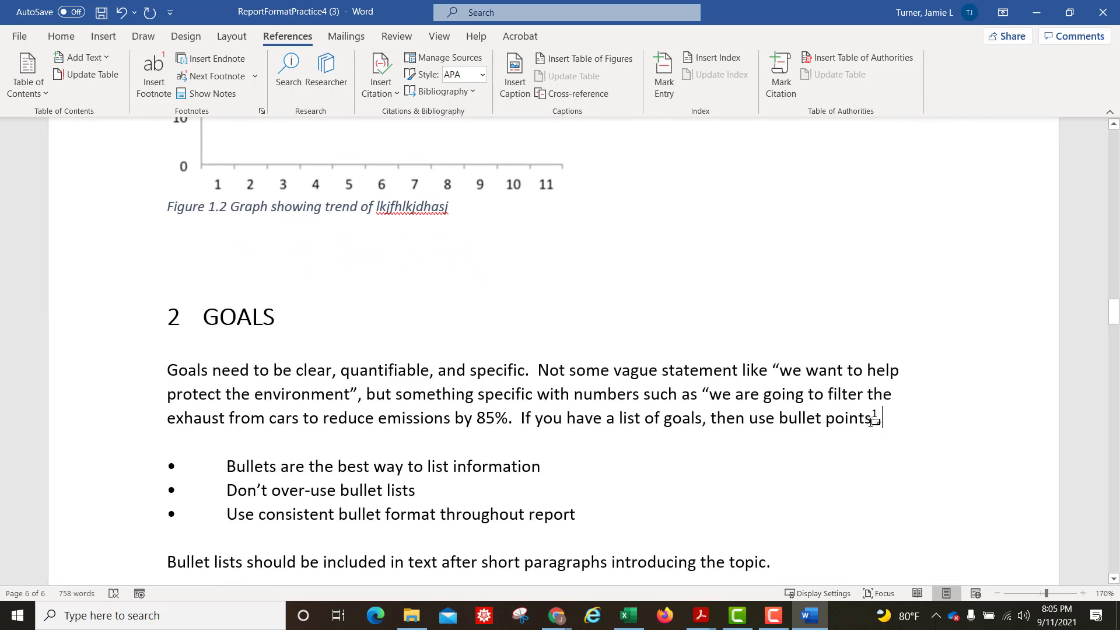
{"action": "mouse_move", "coordinate": [878, 414]}
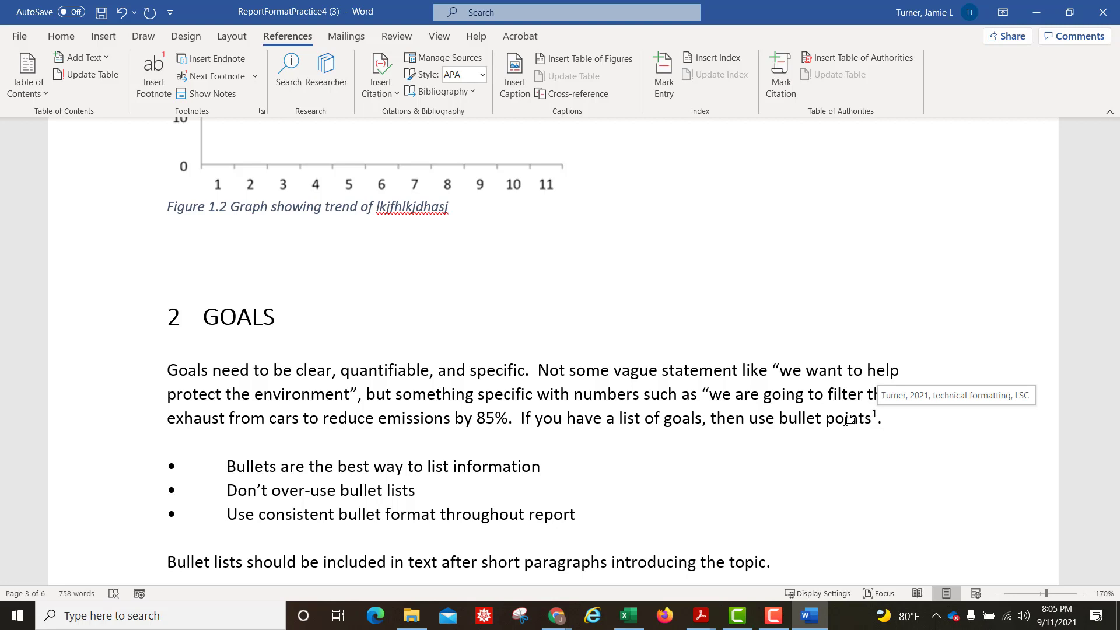
{"action": "left_click", "coordinate": [534, 370]}
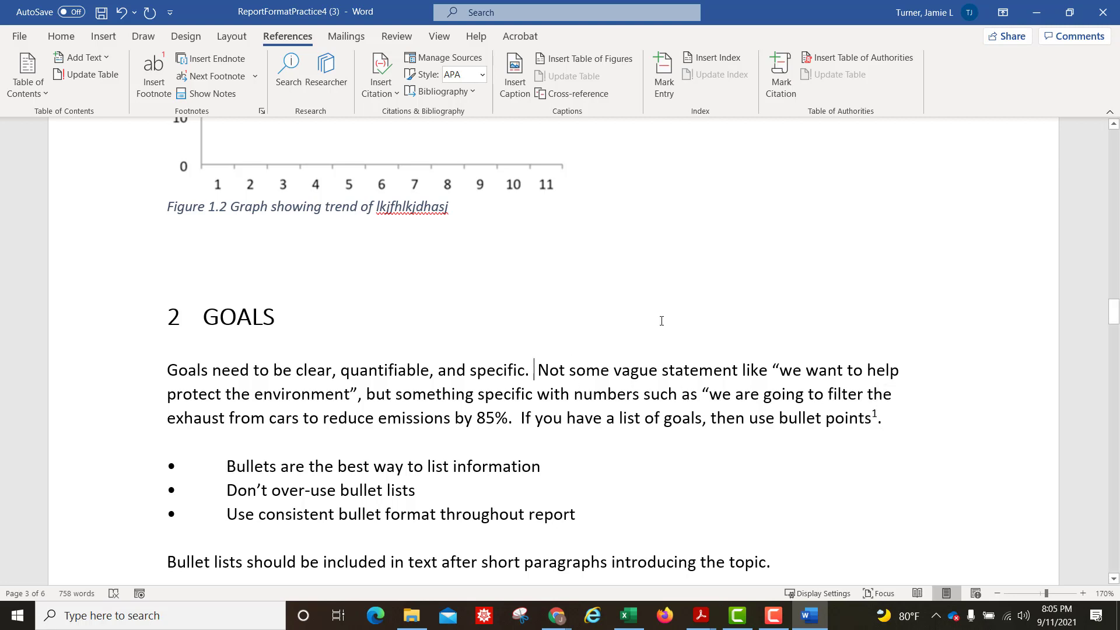
Step: Switch to the assignment page in Chrome and review the requirement to add a numbered equation
{"action": "left_click", "coordinate": [1036, 15]}
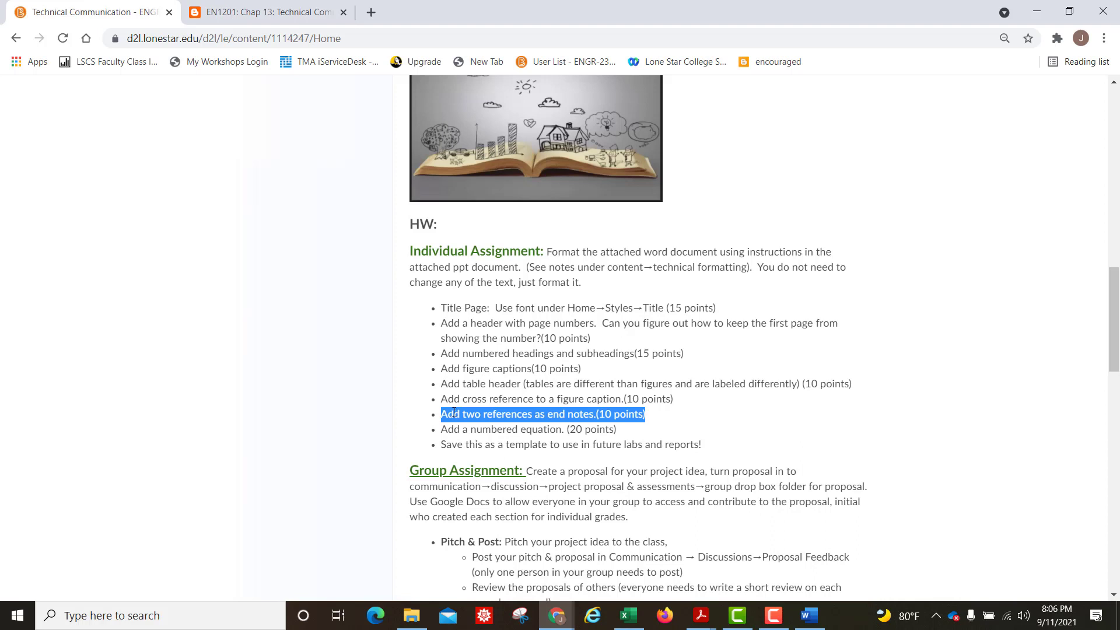
{"action": "left_click", "coordinate": [549, 424]}
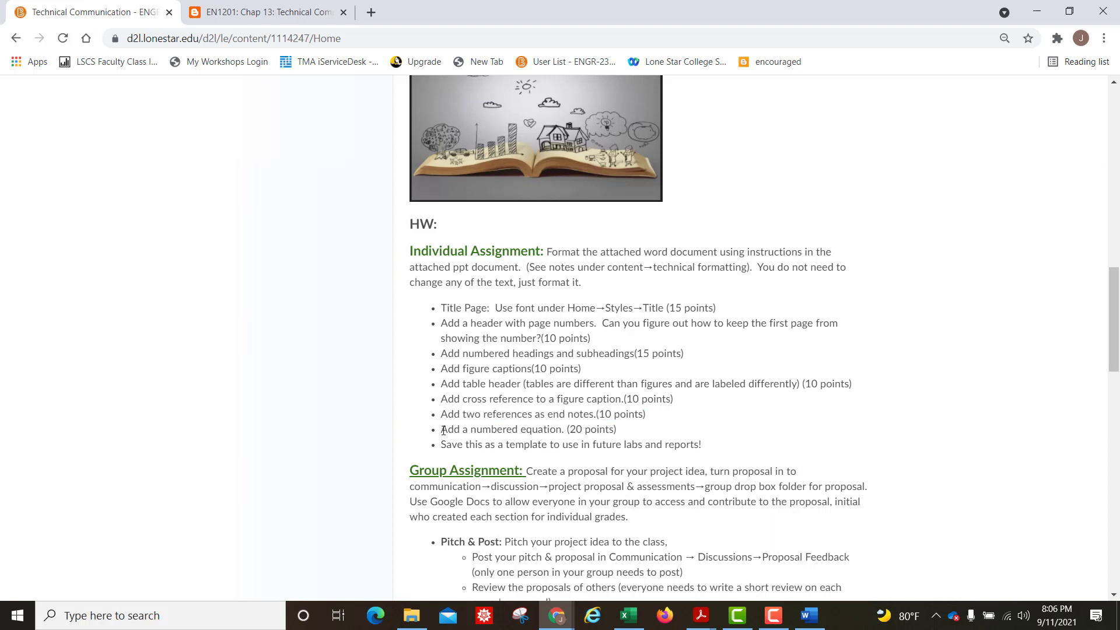
{"action": "left_click_drag", "start_coordinate": [443, 430], "coordinate": [622, 435]}
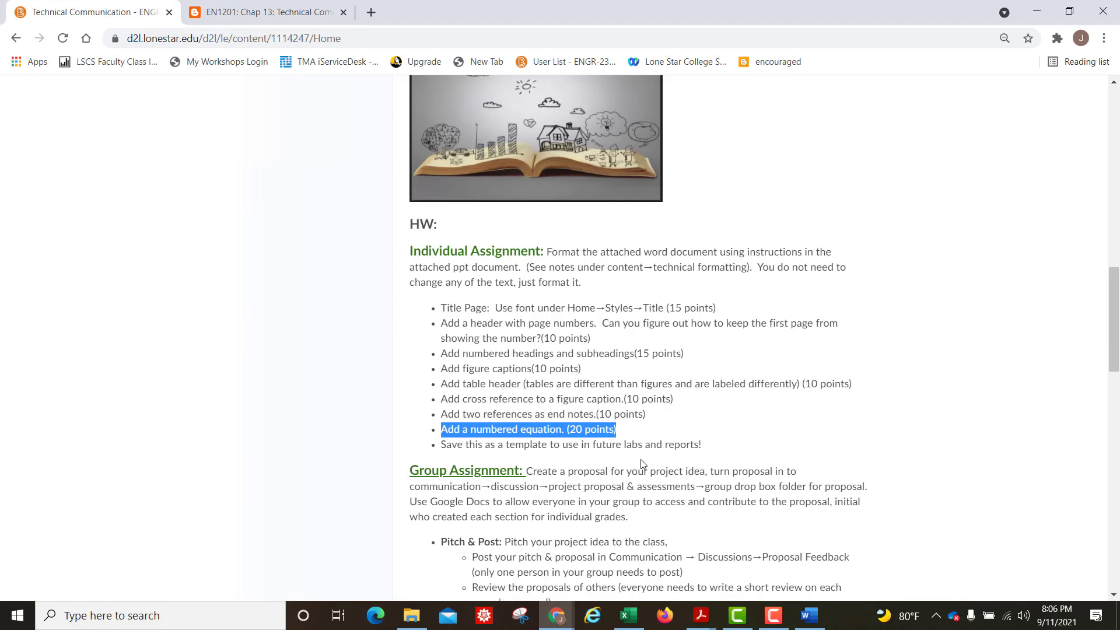
Step: Switch back to Word and insert a table with one row and three columns below the equation instructions, above the stress and strain examples
{"action": "left_click", "coordinate": [819, 622]}
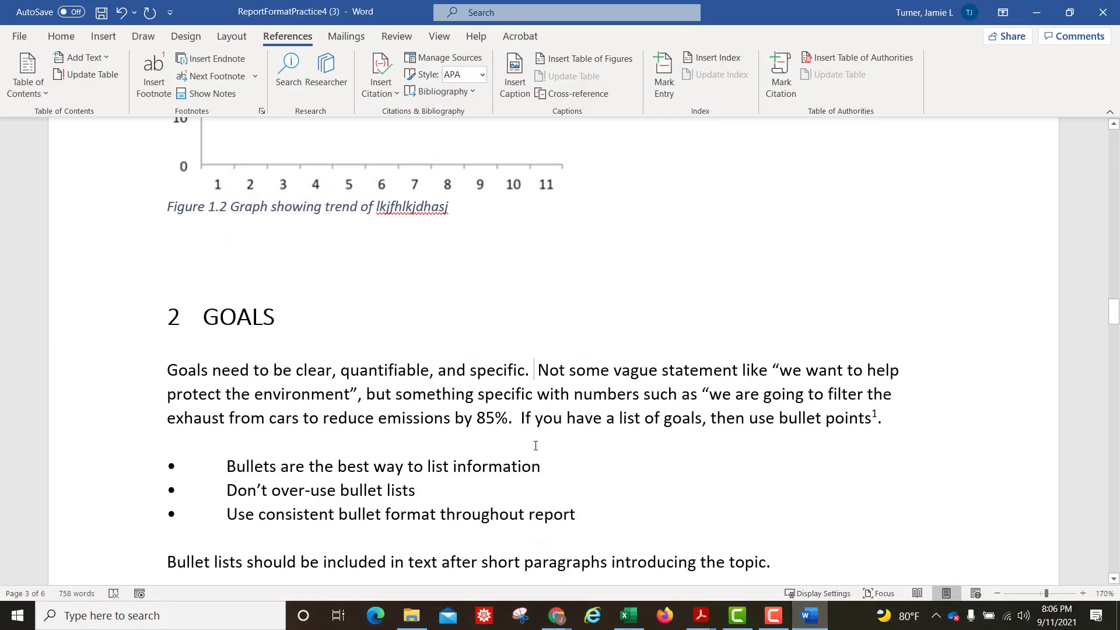
{"action": "scroll", "coordinate": [380, 347], "scroll_direction": "down", "scroll_amount": 10}
{"action": "scroll", "coordinate": [387, 353], "scroll_direction": "down", "scroll_amount": 15}
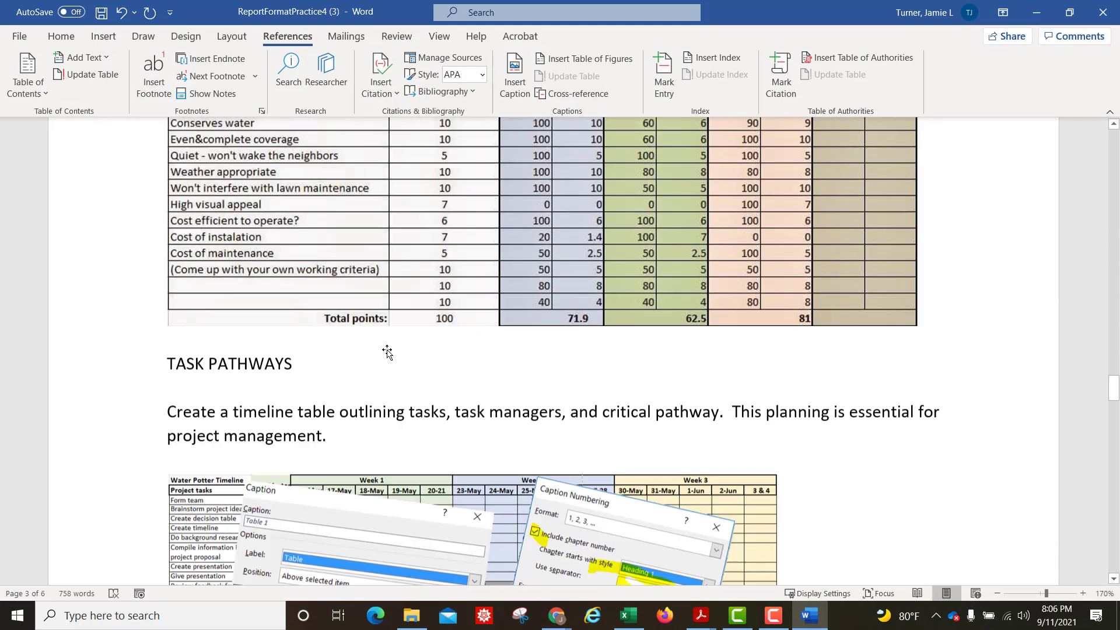
{"action": "scroll", "coordinate": [386, 351], "scroll_direction": "down", "scroll_amount": 12}
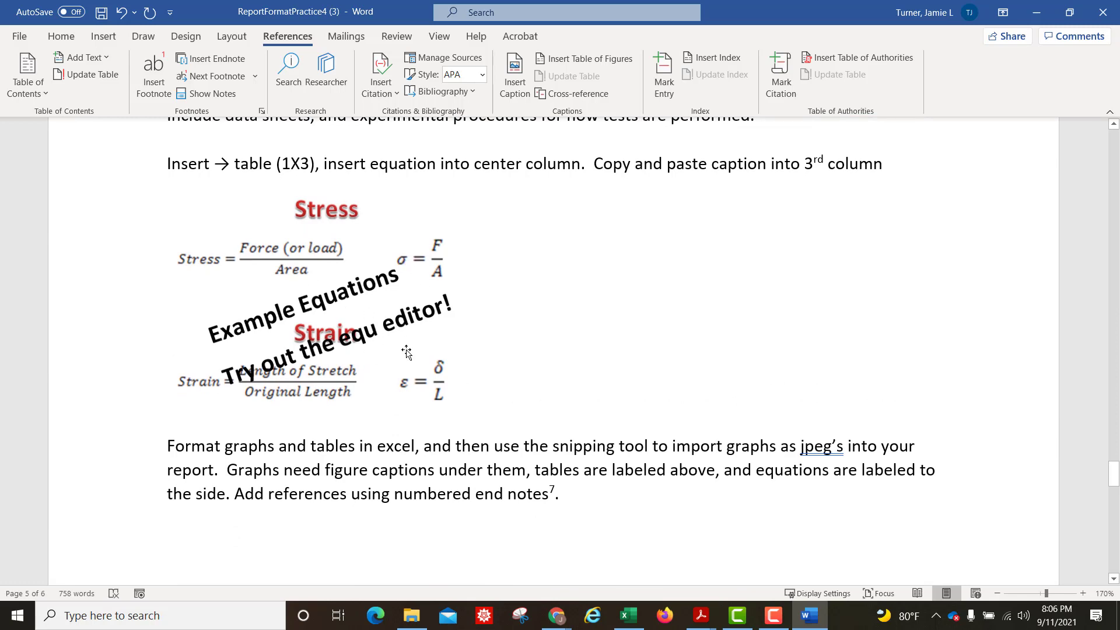
{"action": "left_click", "coordinate": [531, 381]}
{"action": "scroll", "coordinate": [539, 344], "scroll_direction": "down", "scroll_amount": 3}
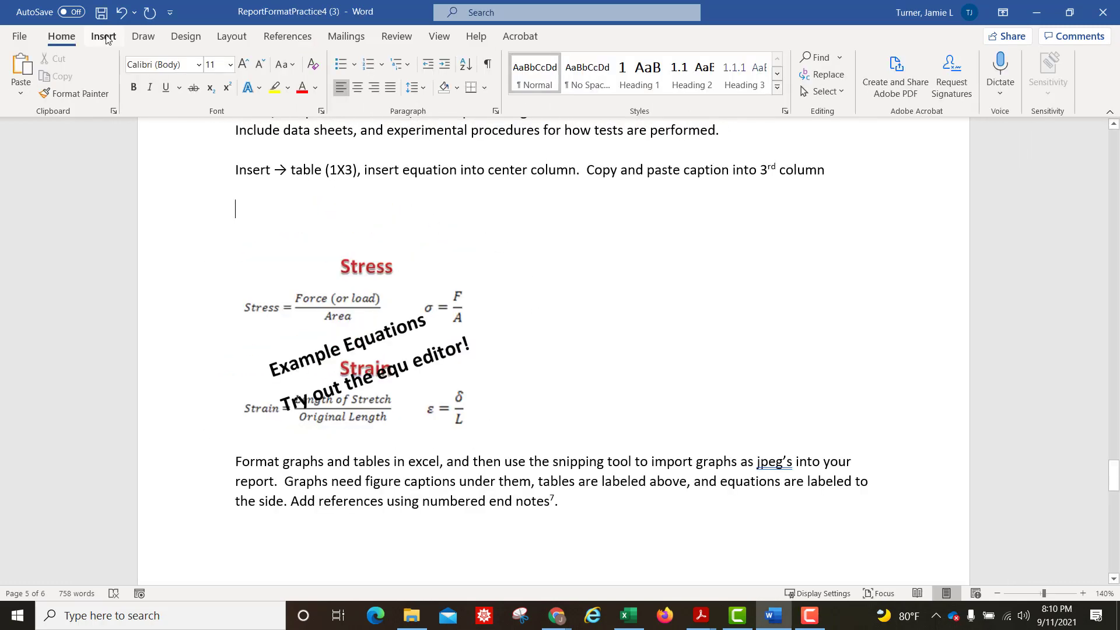
{"action": "left_click", "coordinate": [104, 38]}
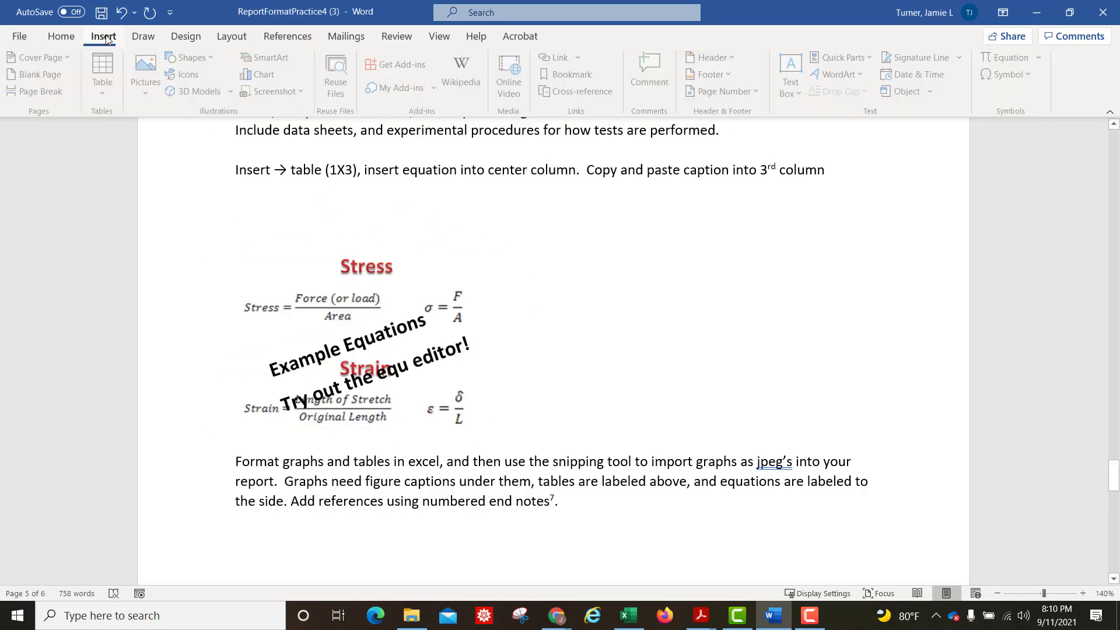
{"action": "left_click", "coordinate": [106, 89]}
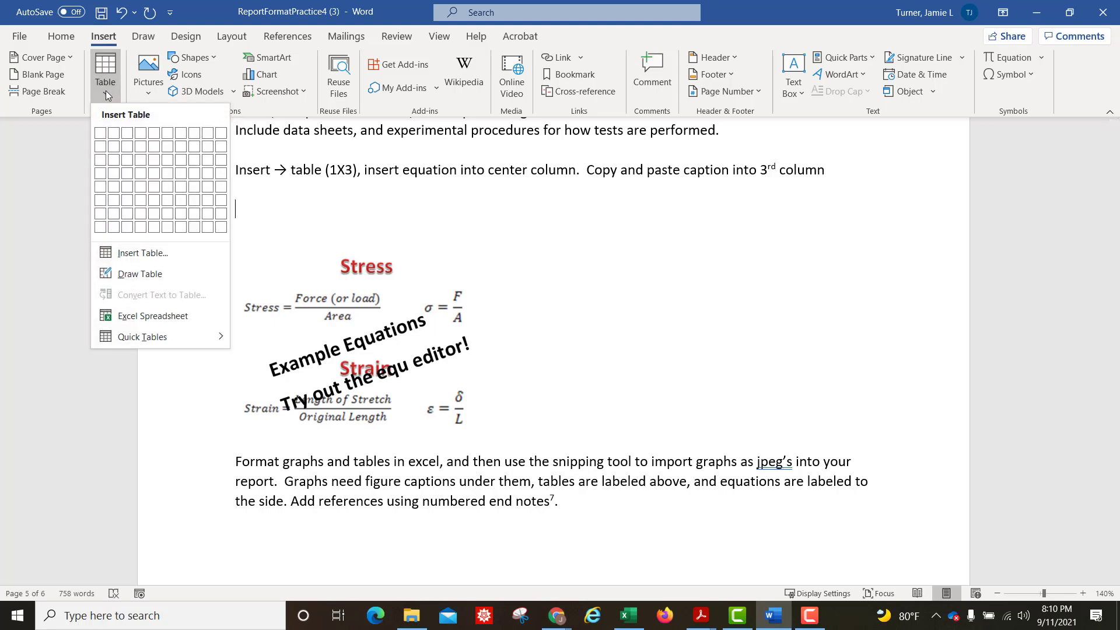
{"action": "left_click", "coordinate": [128, 134]}
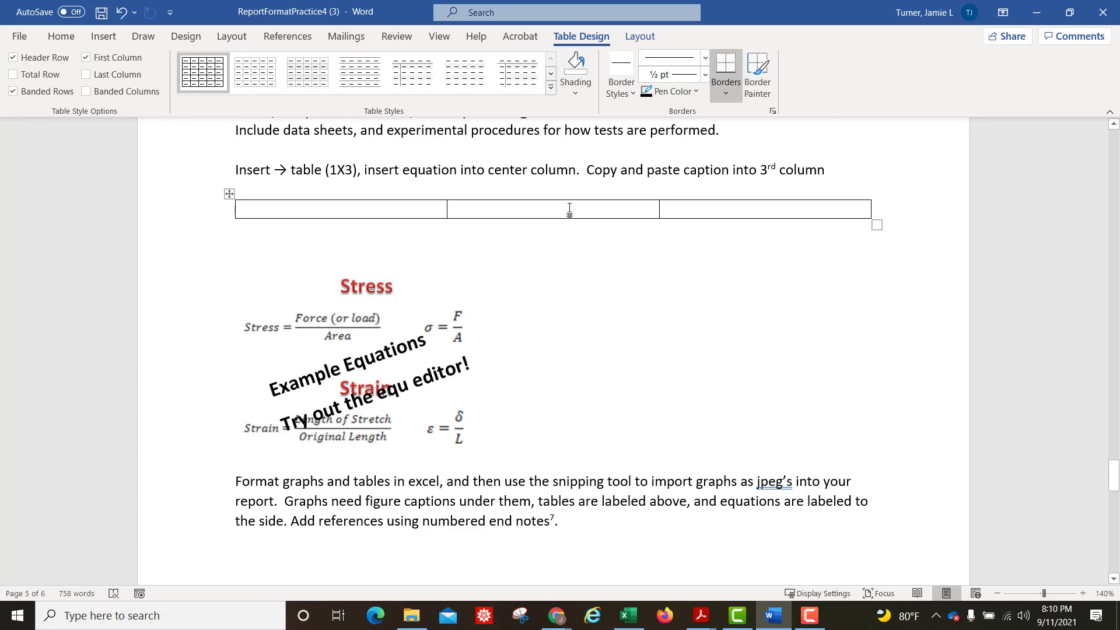
Step: Insert a new equation in the table's center cell and add an empty stacked fraction to it
{"action": "left_click", "coordinate": [845, 210]}
{"action": "left_click", "coordinate": [103, 36]}
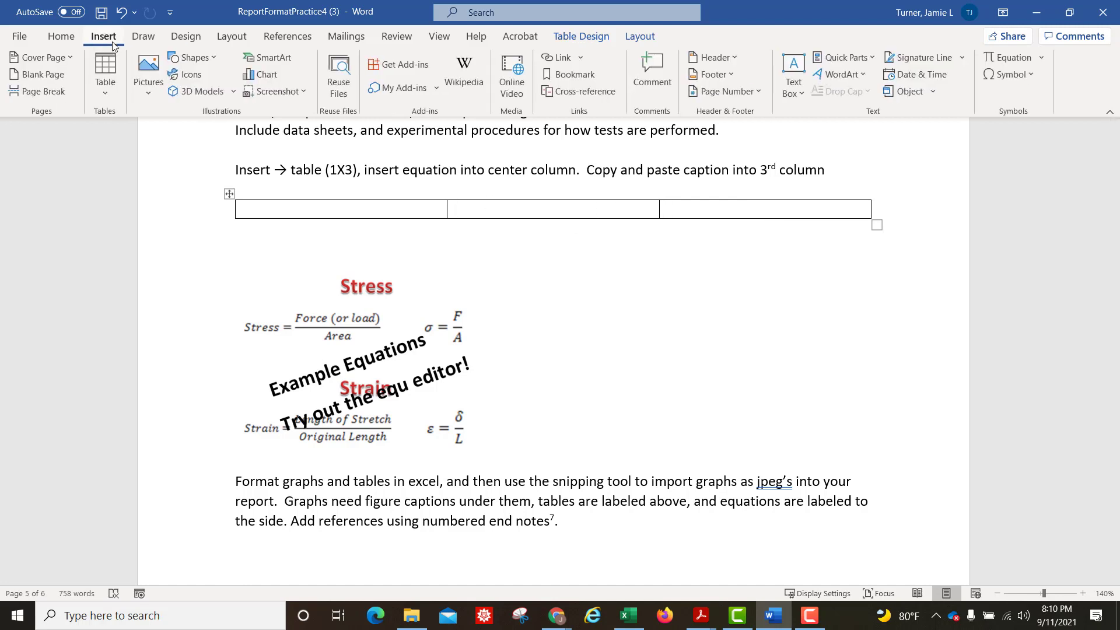
{"action": "left_click", "coordinate": [1002, 57]}
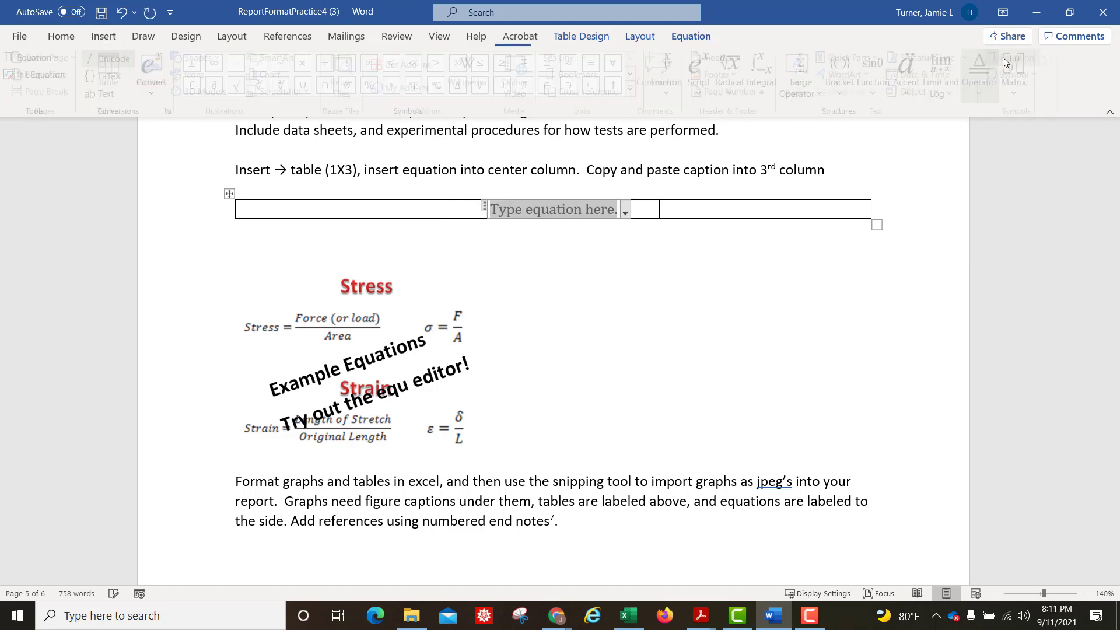
{"action": "left_click", "coordinate": [686, 76]}
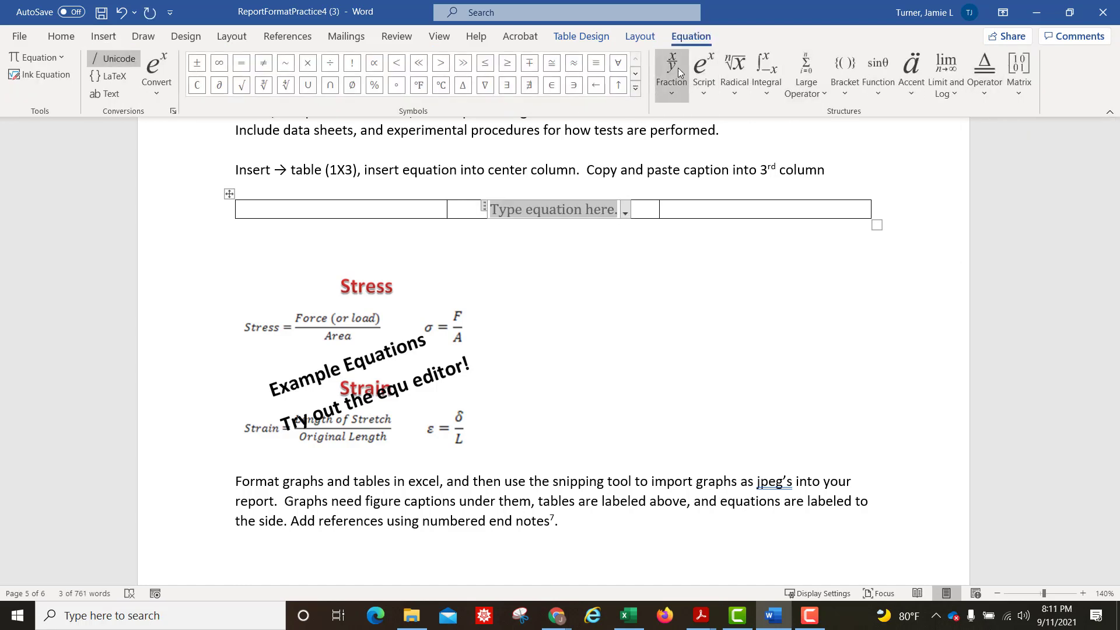
{"action": "left_click", "coordinate": [697, 171]}
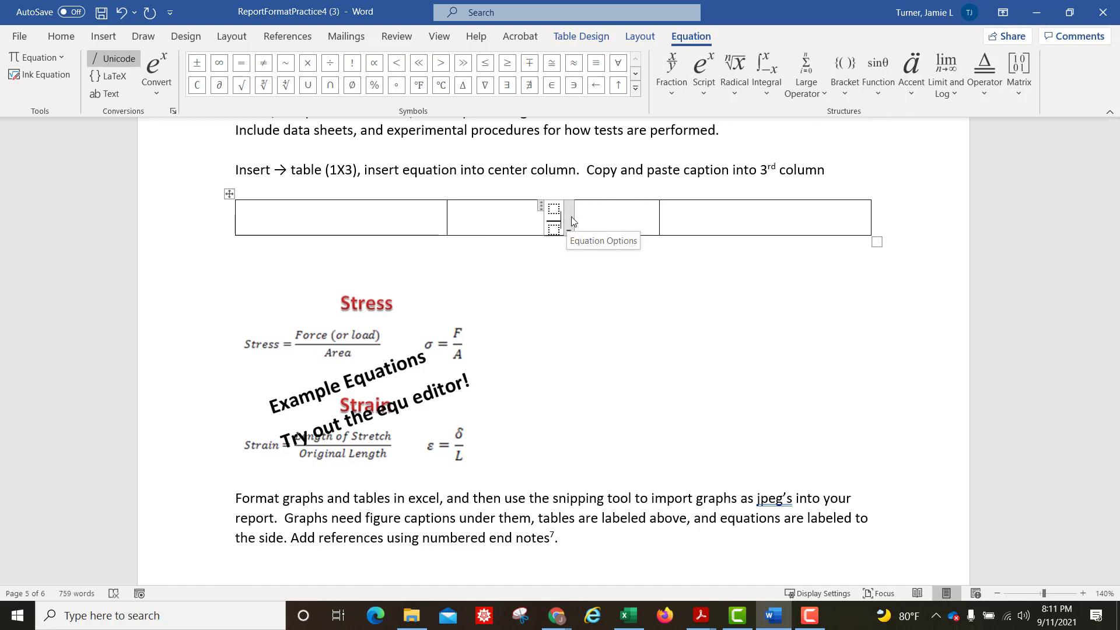
Step: Add "a" after the fraction, followed by a superscript structure with base t and exponent 2
{"action": "type", "text": "a"}
{"action": "left_click", "coordinate": [711, 81]}
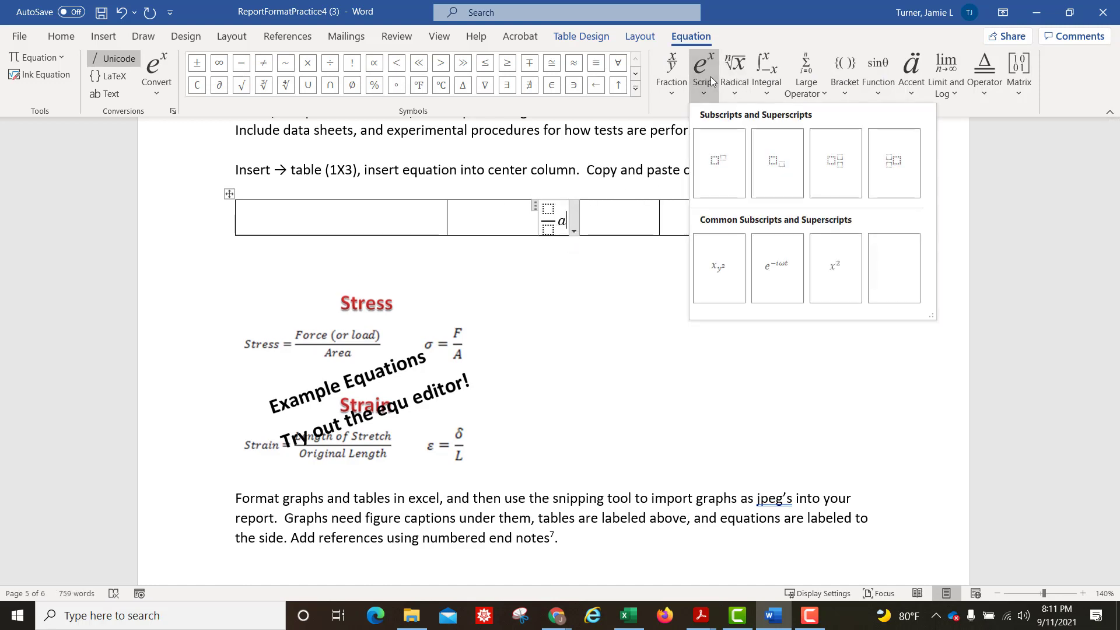
{"action": "left_click", "coordinate": [719, 162]}
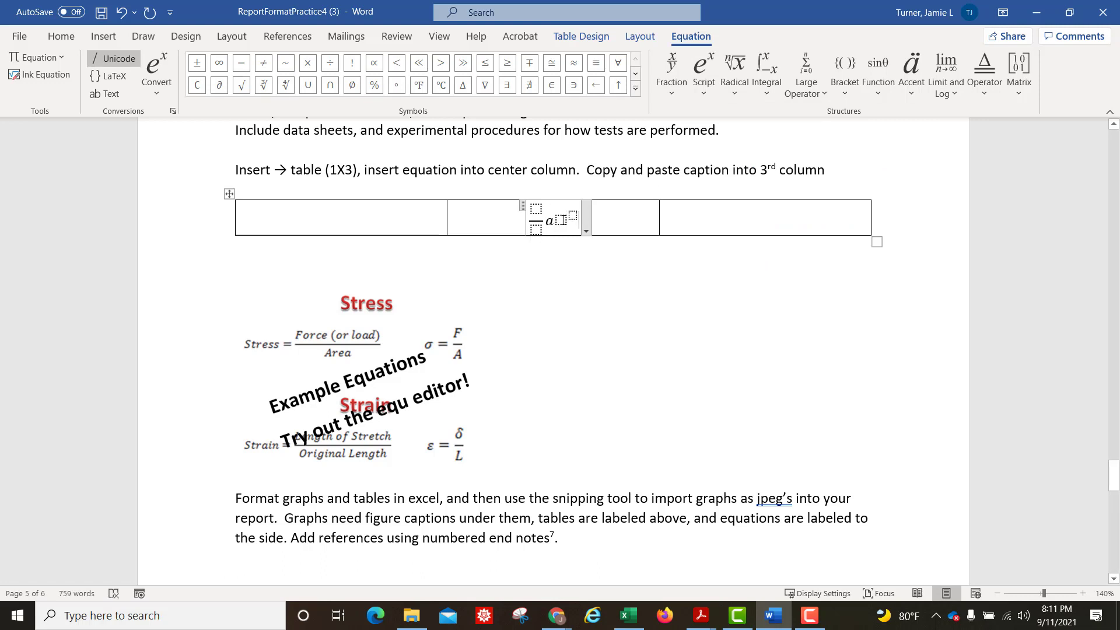
{"action": "left_click", "coordinate": [561, 220]}
{"action": "type", "text": "t"}
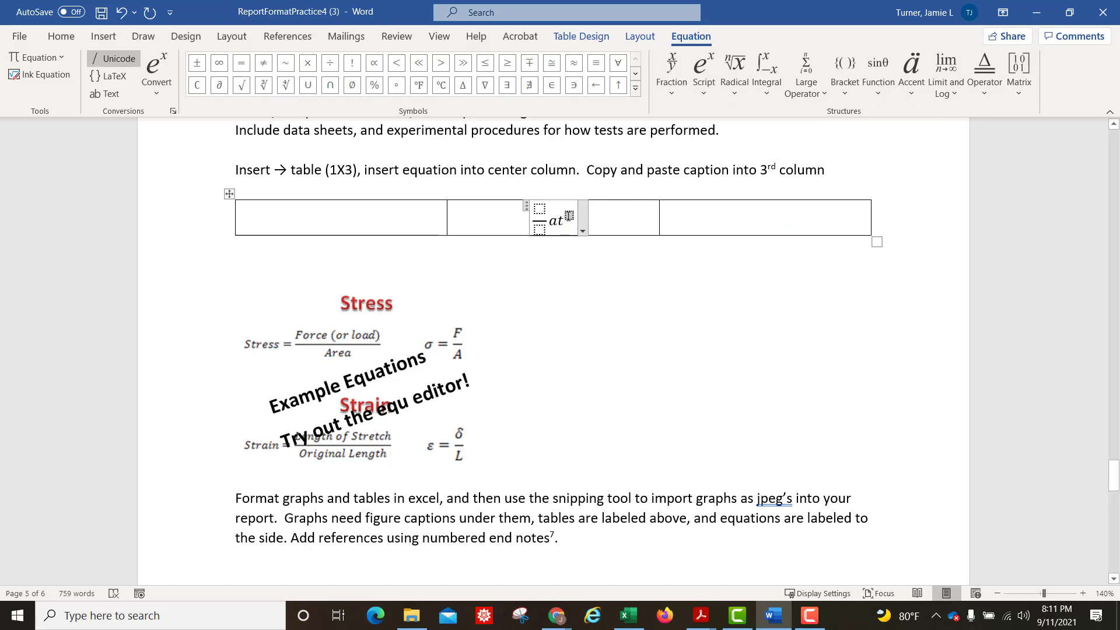
{"action": "type", "text": "2"}
Step: Fill in the equation's fraction with numerator 1 and denominator 2, and leave the equation
{"action": "left_click", "coordinate": [541, 208]}
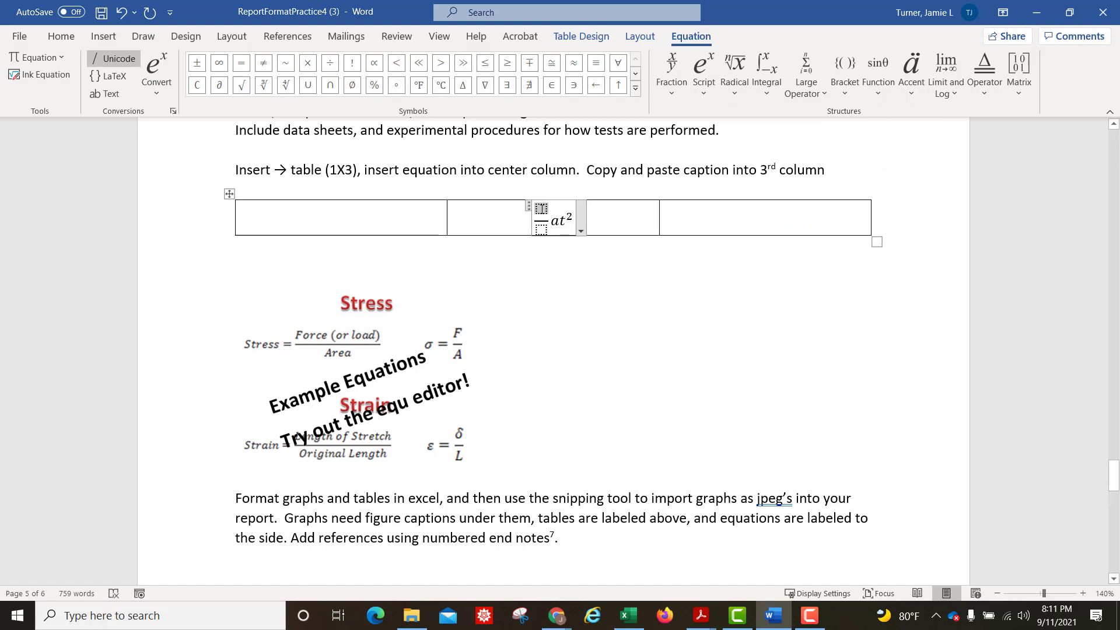
{"action": "type", "text": "1/"}
{"action": "key", "text": "Down"}
{"action": "type", "text": "2"}
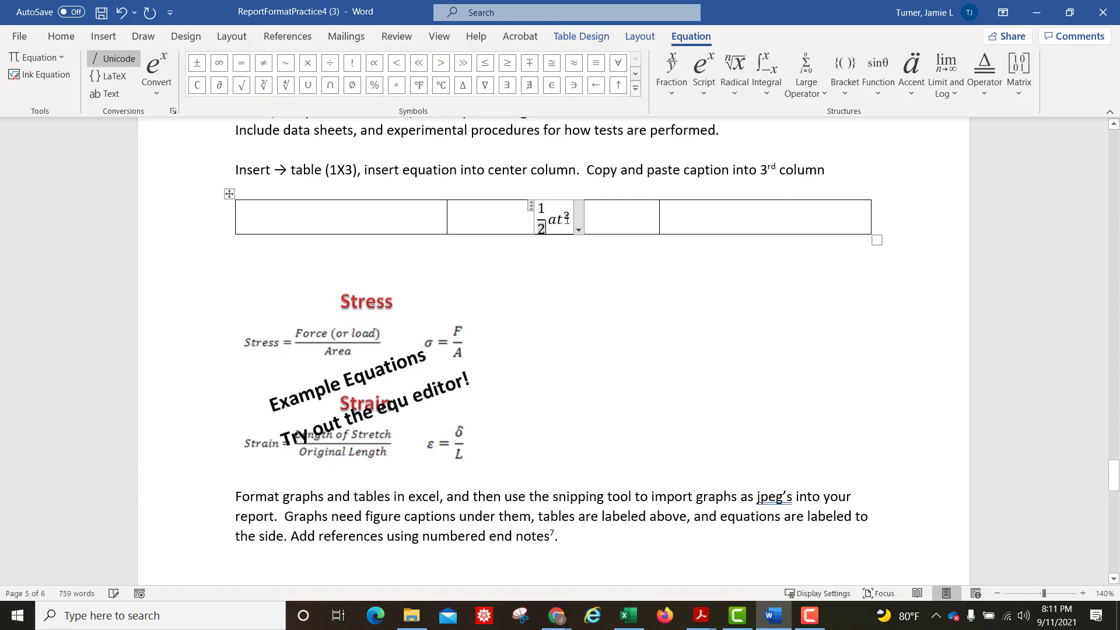
{"action": "left_click", "coordinate": [695, 276]}
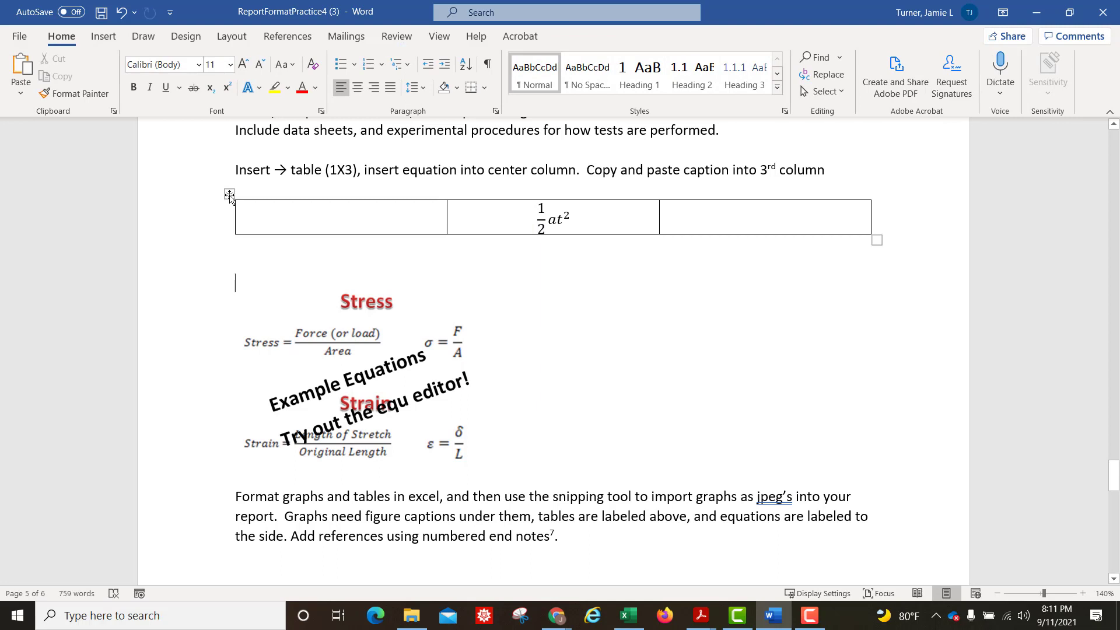
Step: Start a caption for the whole equation table, with 1, 2, 3 numbering that includes the Heading 1 chapter number and a period separator
{"action": "left_click", "coordinate": [229, 196]}
{"action": "right_click", "coordinate": [229, 196]}
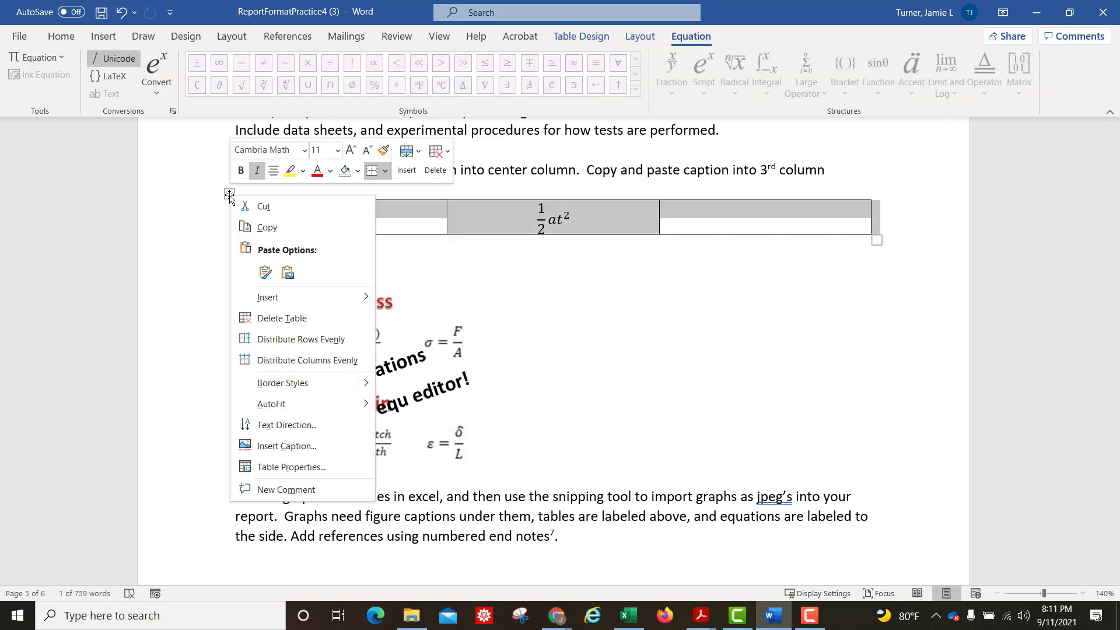
{"action": "left_click", "coordinate": [315, 447]}
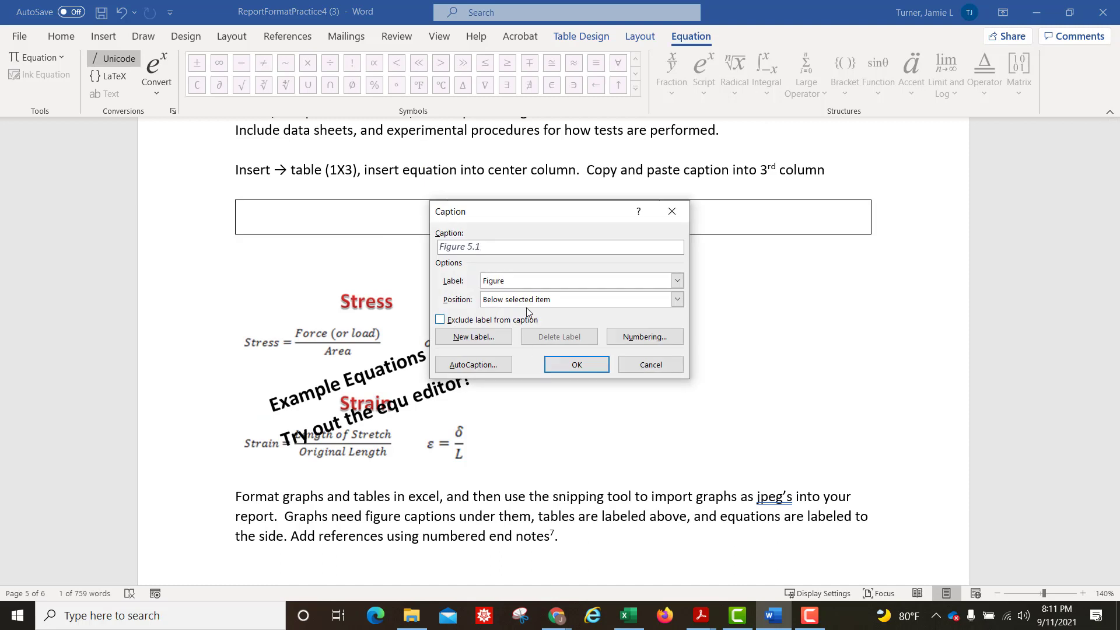
{"action": "left_click", "coordinate": [677, 299]}
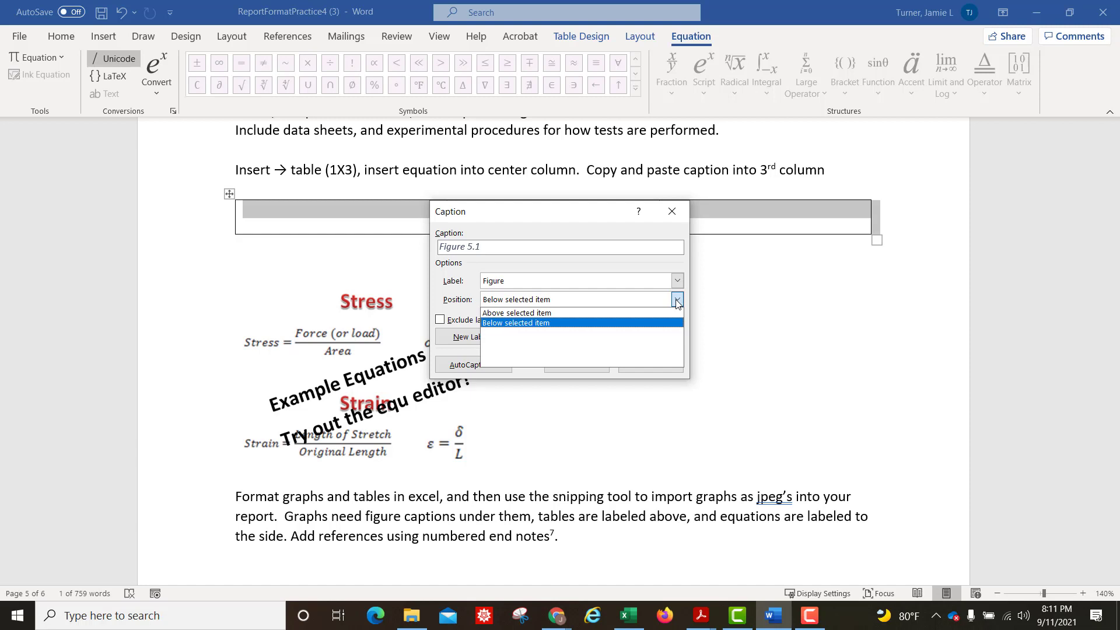
{"action": "left_click", "coordinate": [677, 301]}
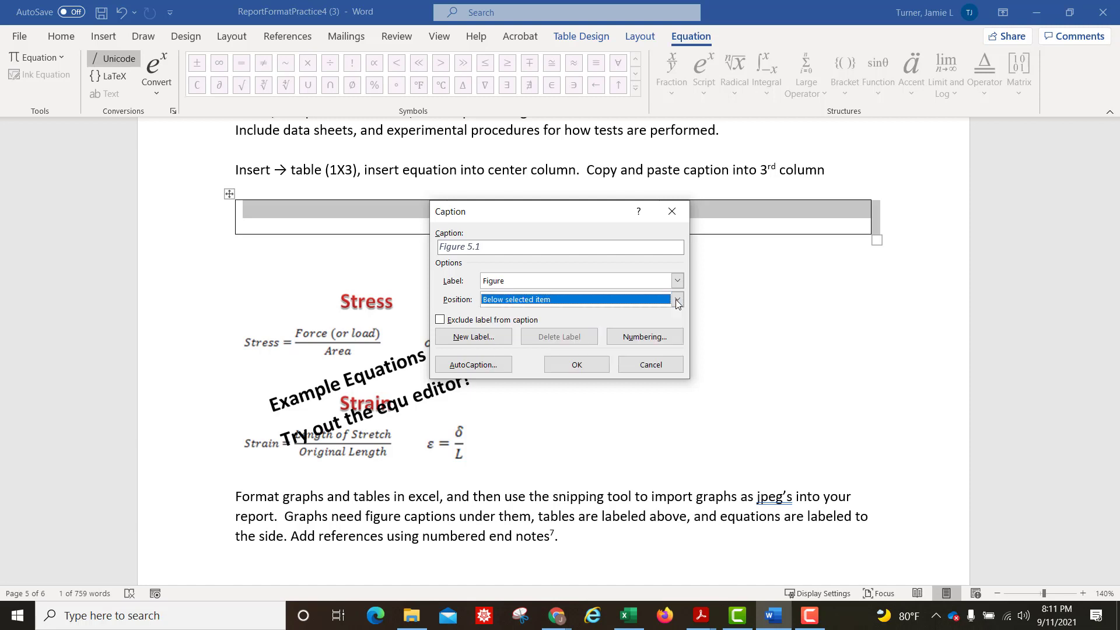
{"action": "left_click", "coordinate": [657, 342]}
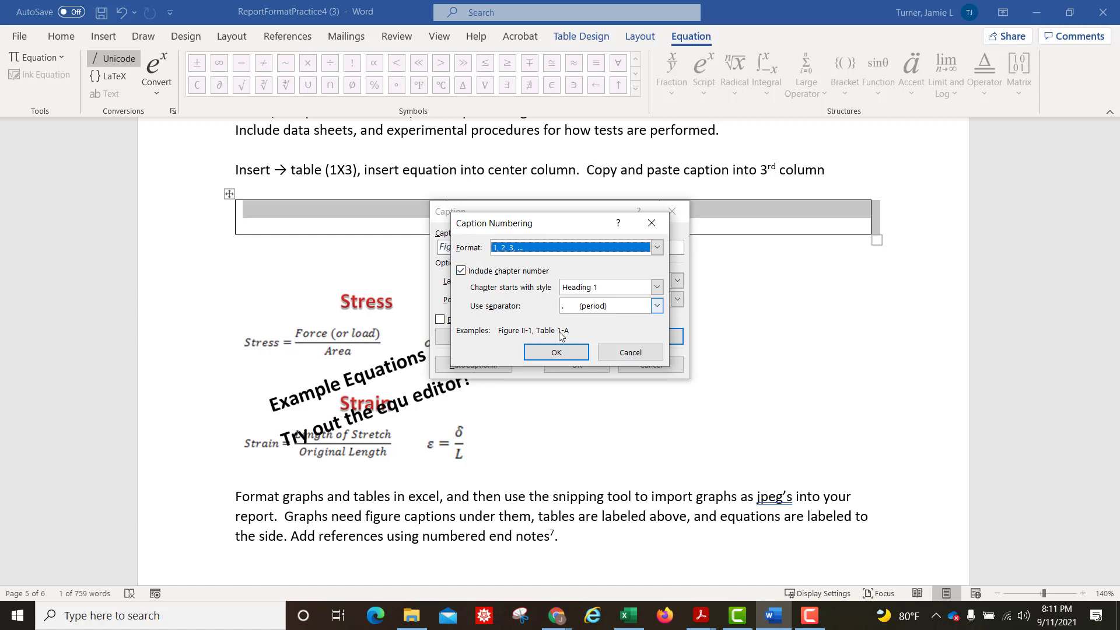
{"action": "left_click", "coordinate": [578, 352]}
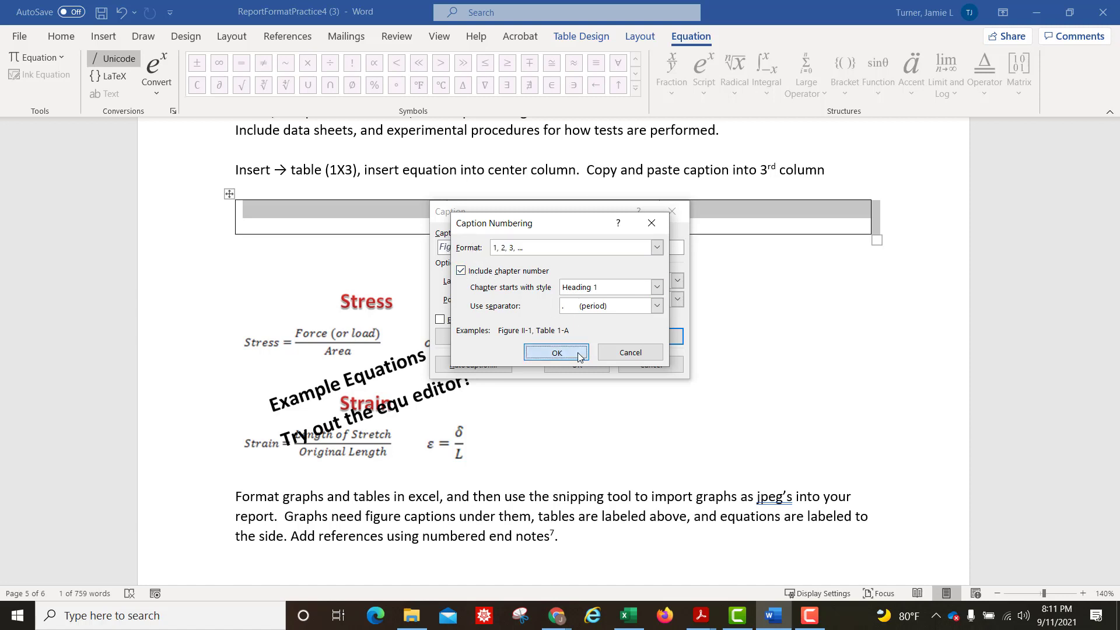
Step: Set the caption label to Equation and insert the caption above the table
{"action": "left_click", "coordinate": [677, 280]}
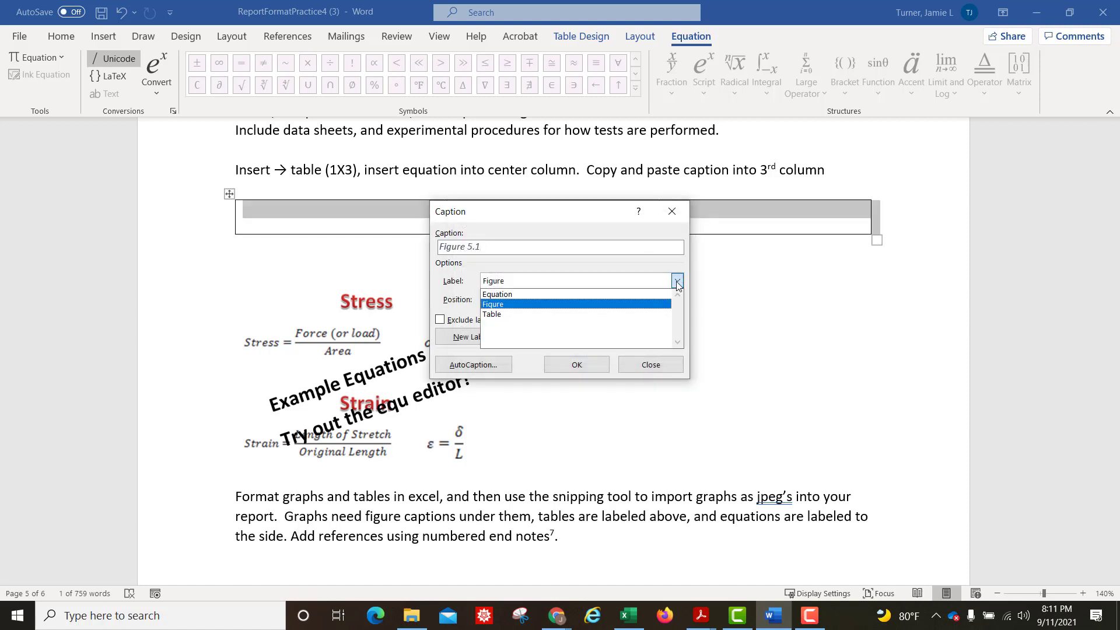
{"action": "left_click", "coordinate": [540, 295]}
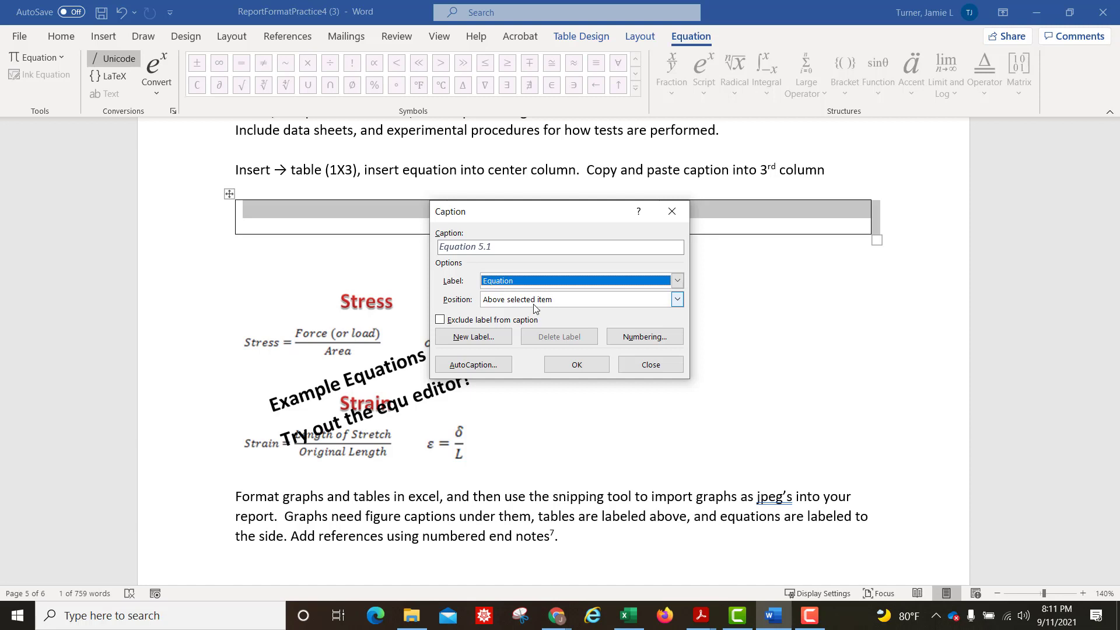
{"action": "left_click", "coordinate": [587, 366]}
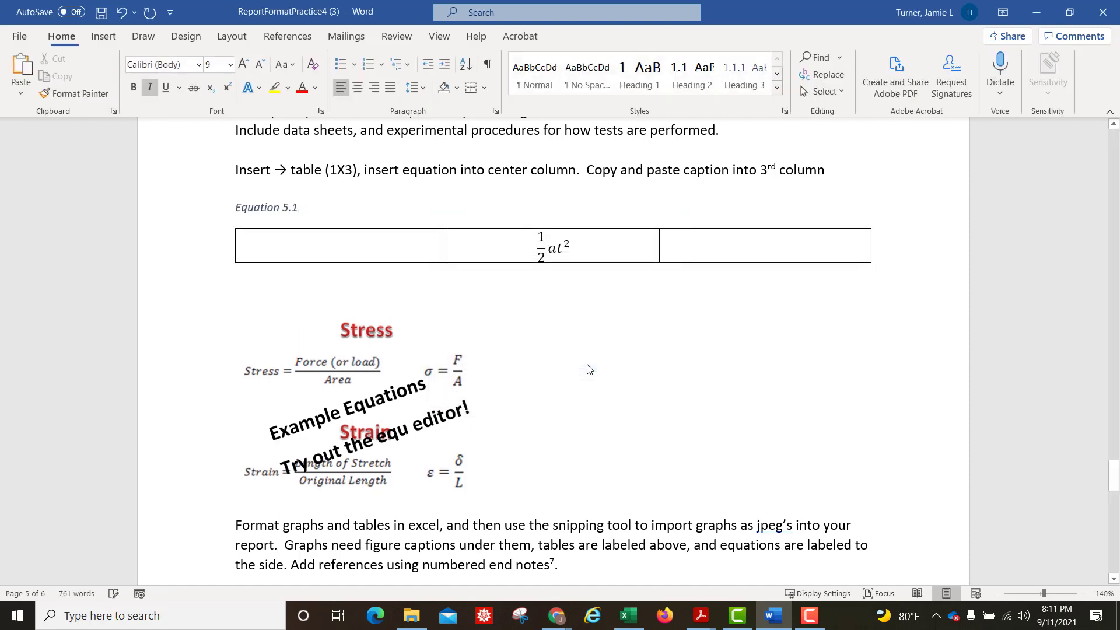
{"action": "left_click", "coordinate": [449, 319]}
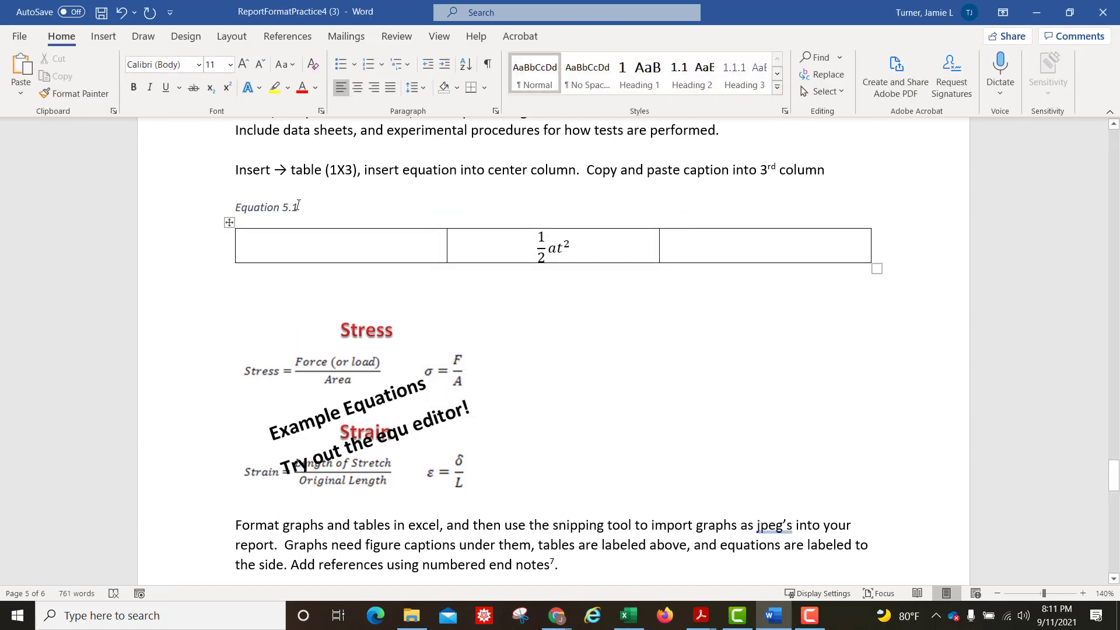
Step: Copy the Equation 5.1 caption above the table into the third column, remove the extra line below it, and right-align it
{"action": "left_click_drag", "start_coordinate": [298, 205], "coordinate": [244, 207]}
{"action": "key", "text": "ctrl+c"}
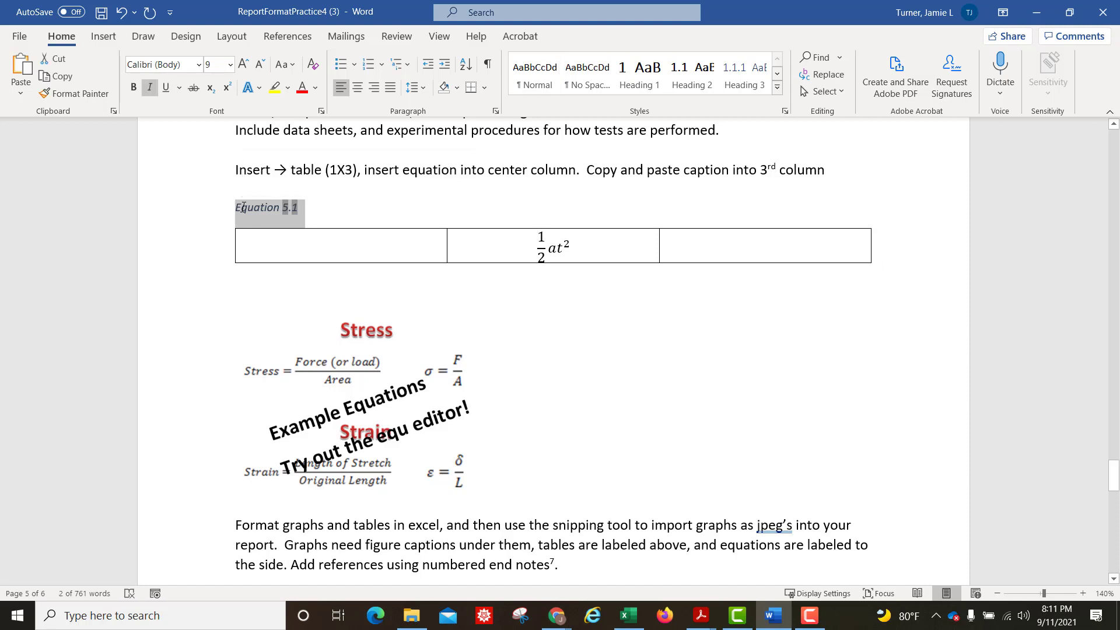
{"action": "left_click", "coordinate": [793, 250]}
{"action": "key", "text": "ctrl+v"}
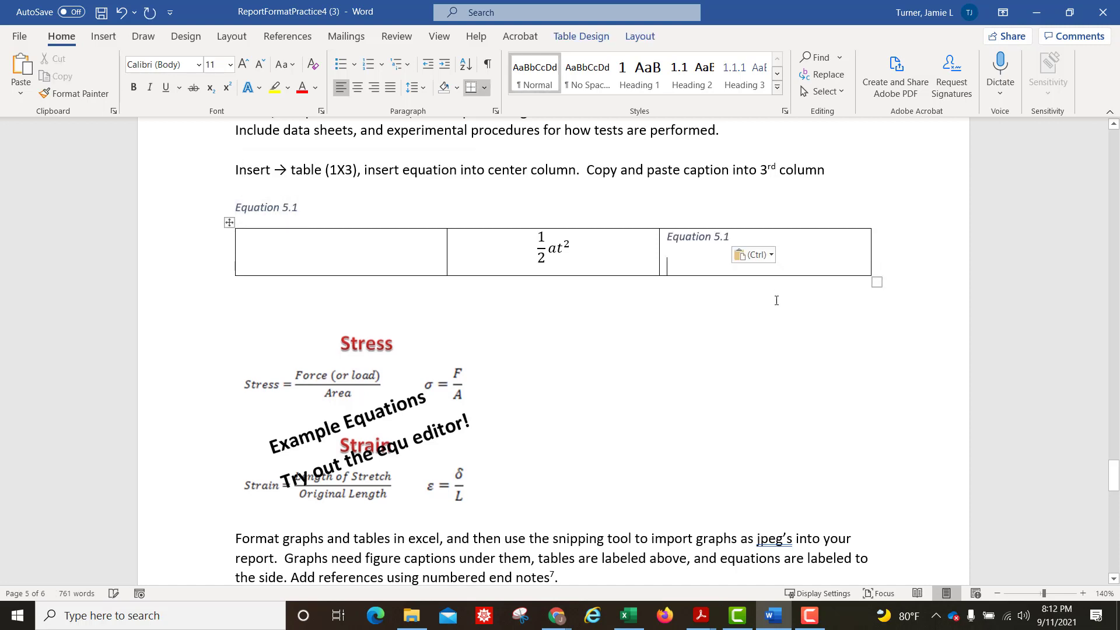
{"action": "key", "text": "BackSpace"}
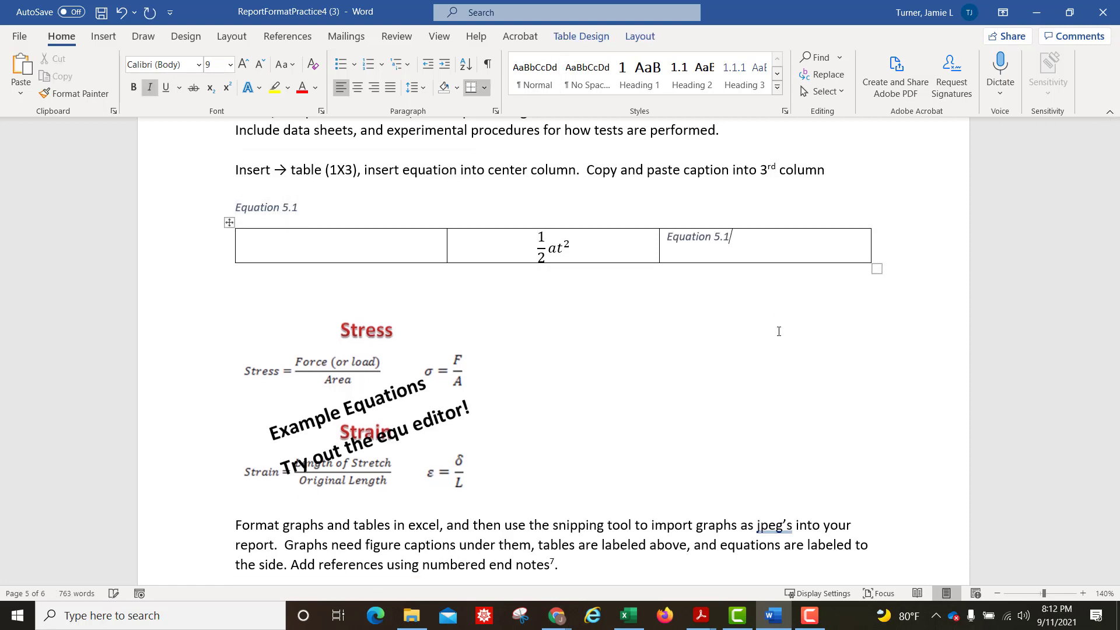
{"action": "left_click", "coordinate": [374, 87]}
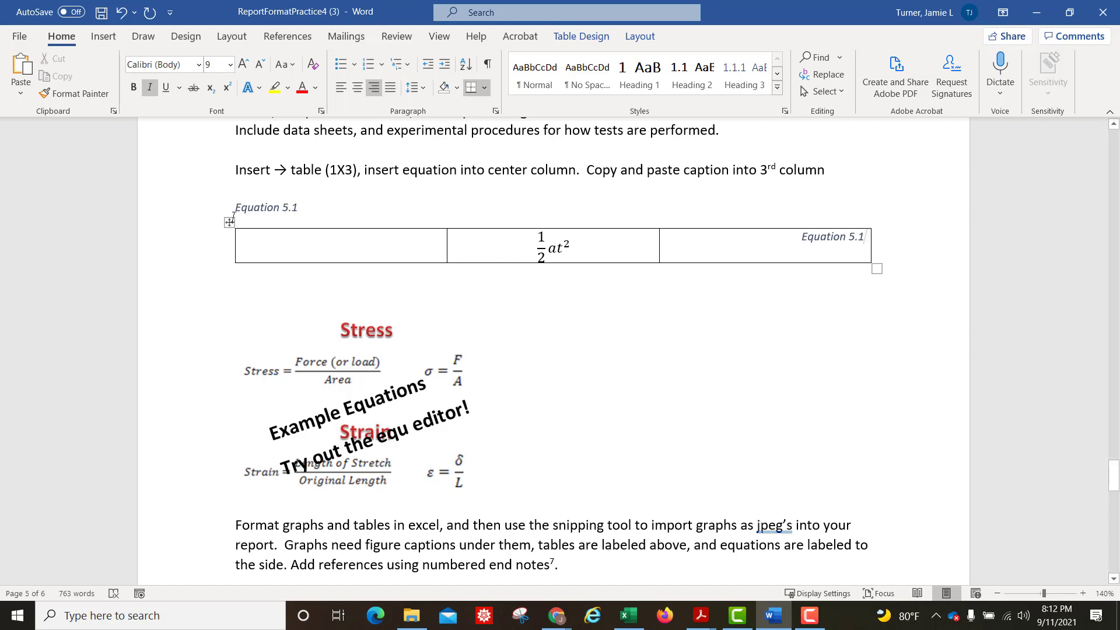
Step: Remove all borders from the whole equation table
{"action": "left_click", "coordinate": [230, 223]}
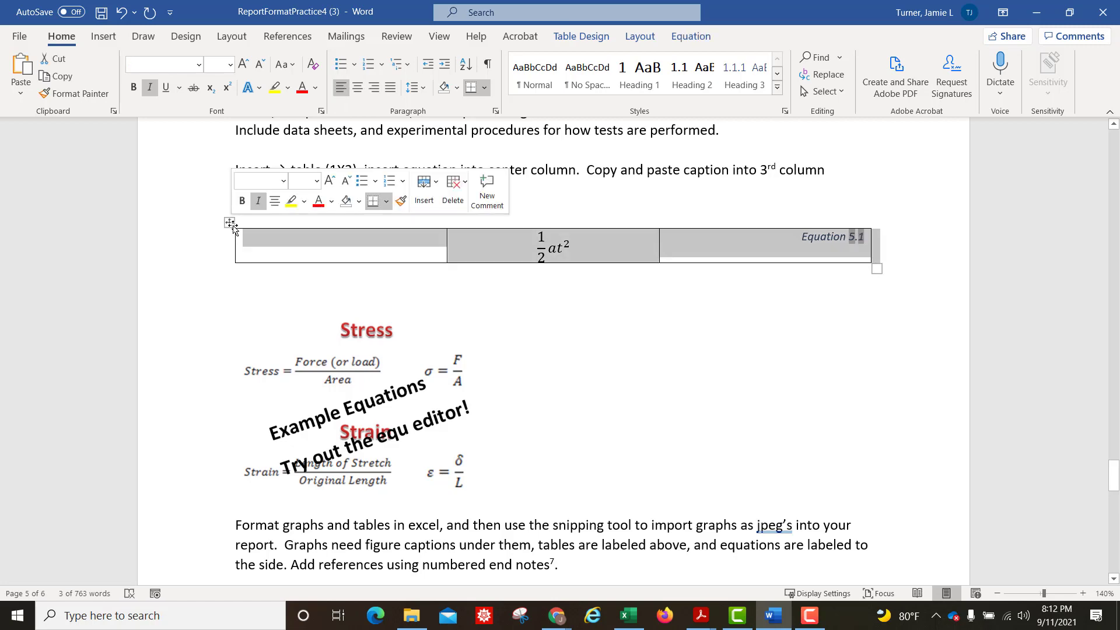
{"action": "left_click", "coordinate": [386, 202]}
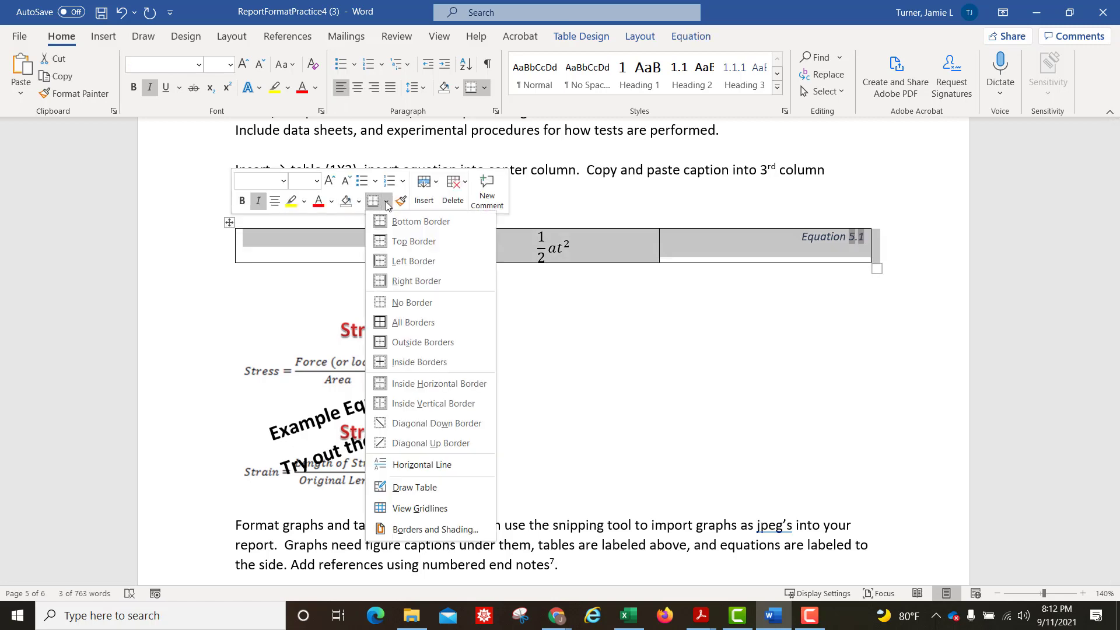
{"action": "left_click", "coordinate": [421, 302]}
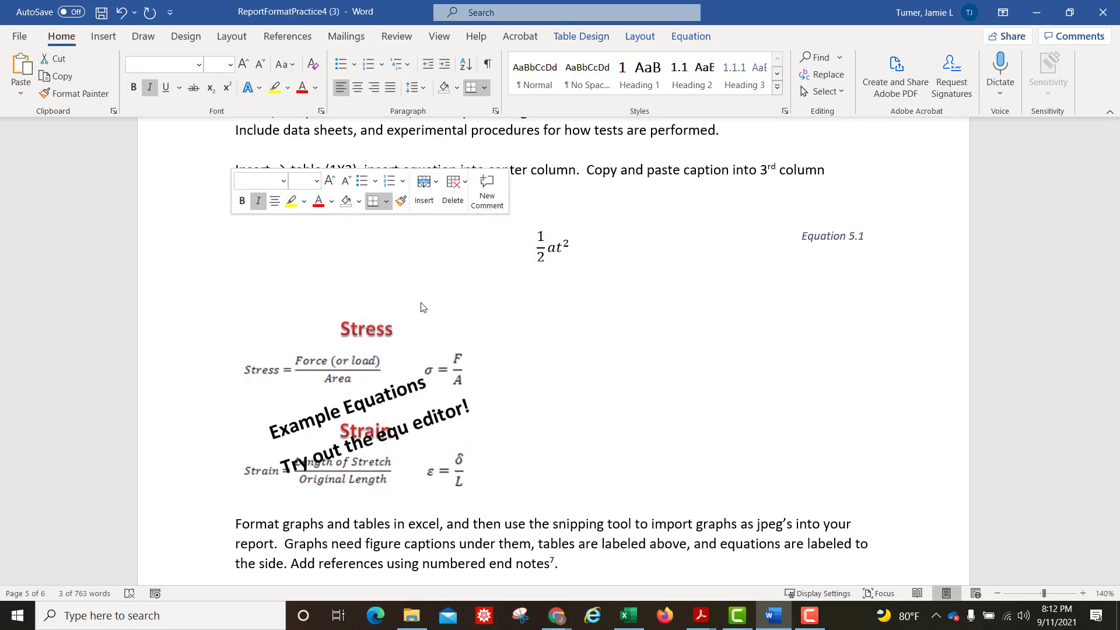
{"action": "left_click", "coordinate": [575, 417]}
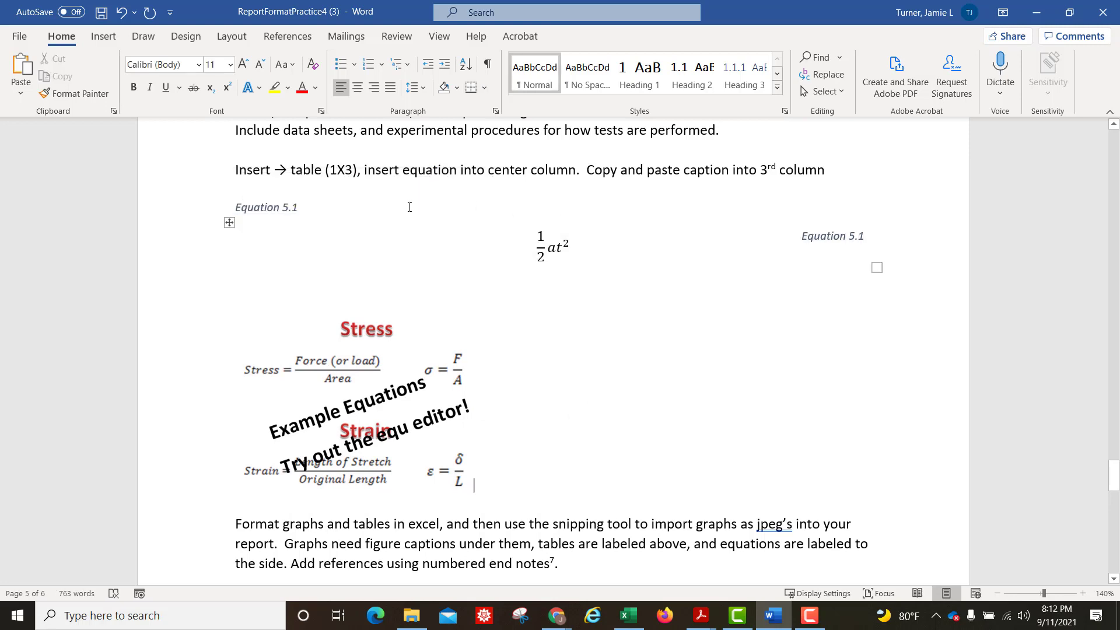
Step: Delete the original Equation 5.1 caption above the table, keeping the copy in the third column
{"action": "left_click", "coordinate": [227, 209]}
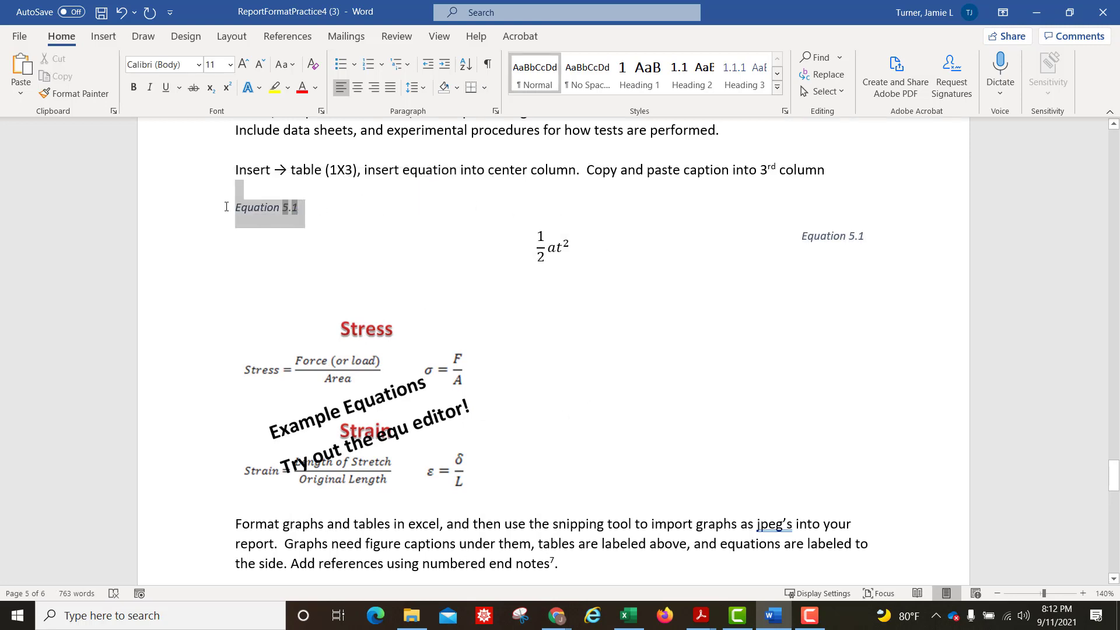
{"action": "key", "text": "Delete"}
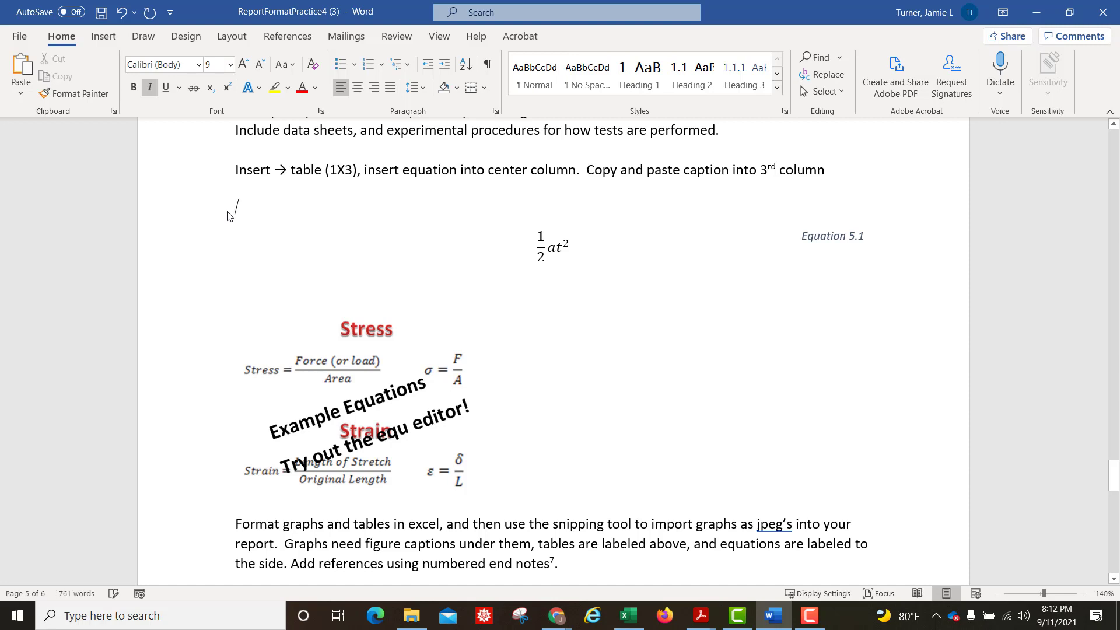
{"action": "left_click", "coordinate": [595, 452]}
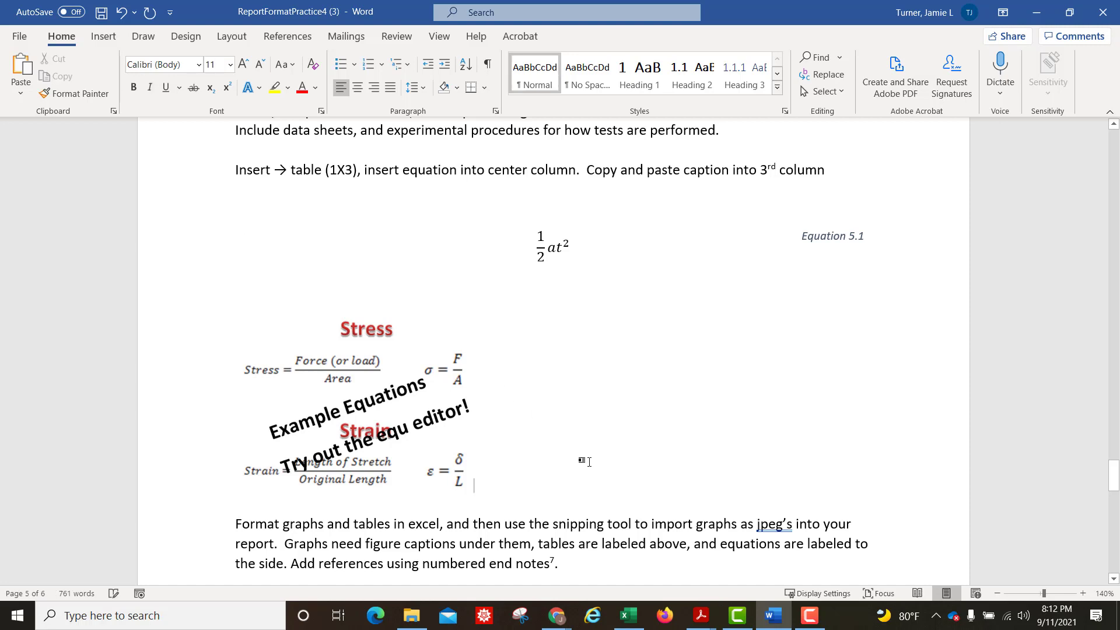
Step: Delete the Stress and Strain example equations picture below the equation table
{"action": "left_click", "coordinate": [404, 428]}
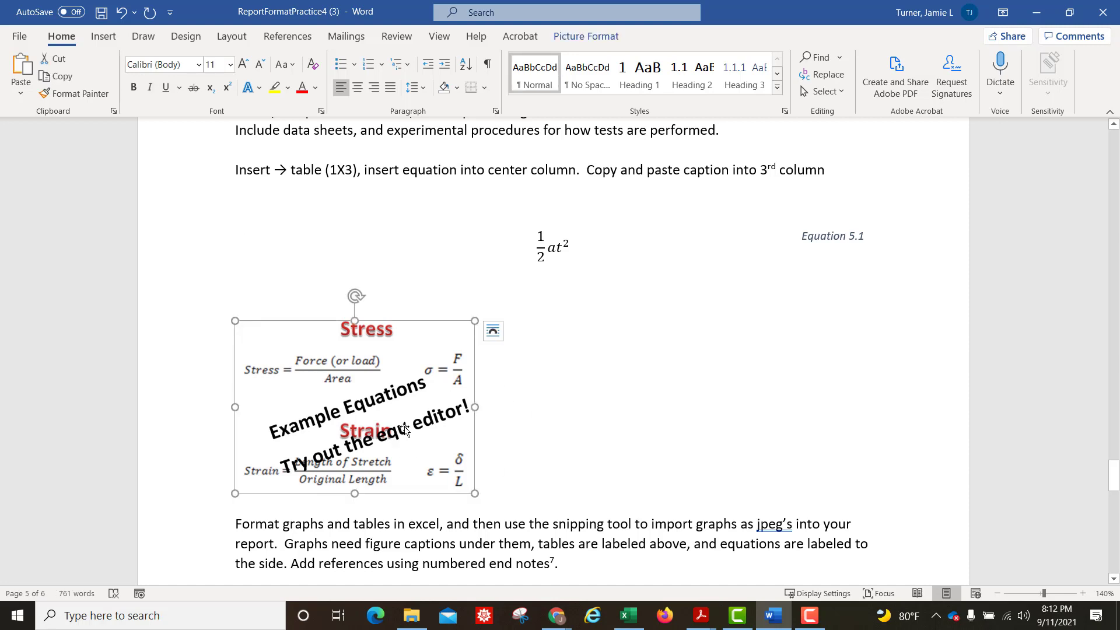
{"action": "key", "text": "Delete"}
{"action": "key", "text": "Delete"}
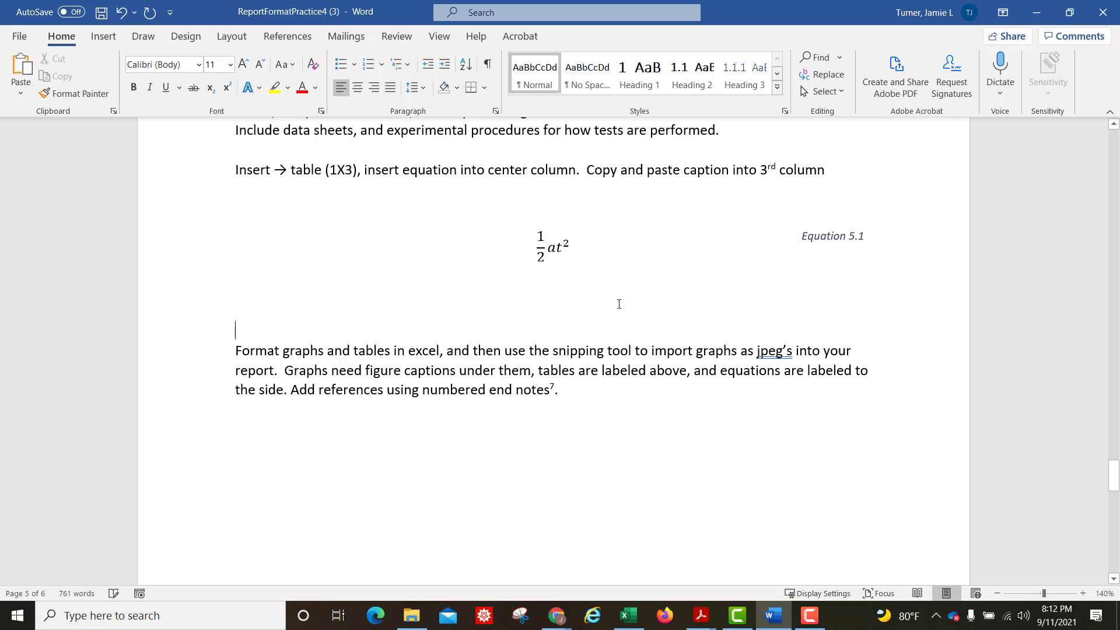
Step: Remove the surplus empty lines between the equation table and the "Format graphs and tables" paragraph, leaving one blank line
{"action": "key", "text": "BackSpace"}
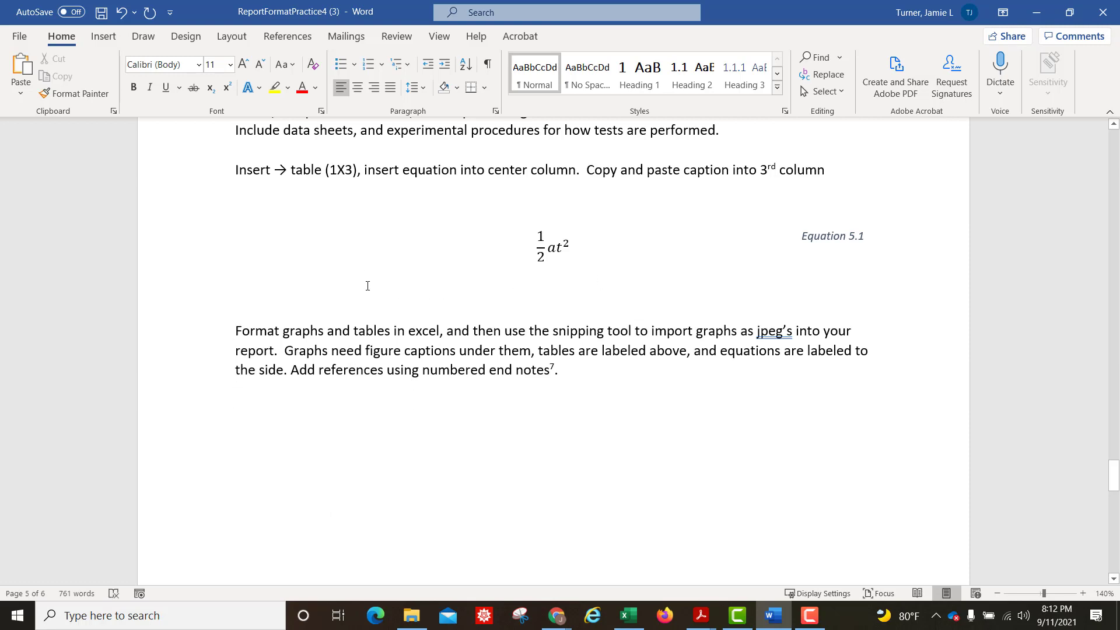
{"action": "key", "text": "Delete"}
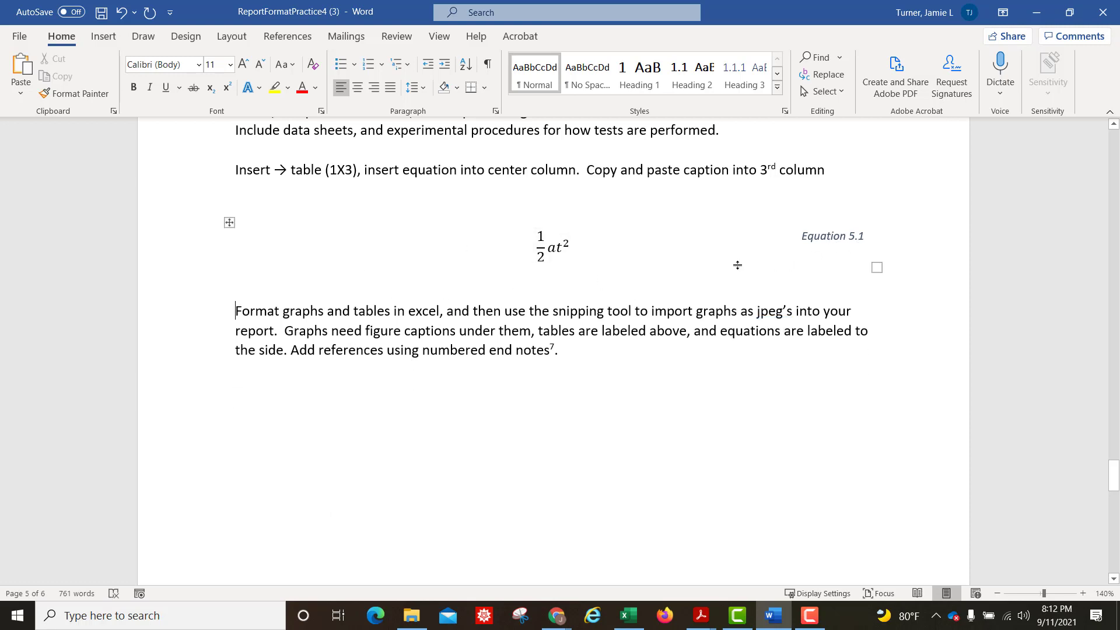
{"action": "key", "text": "BackSpace"}
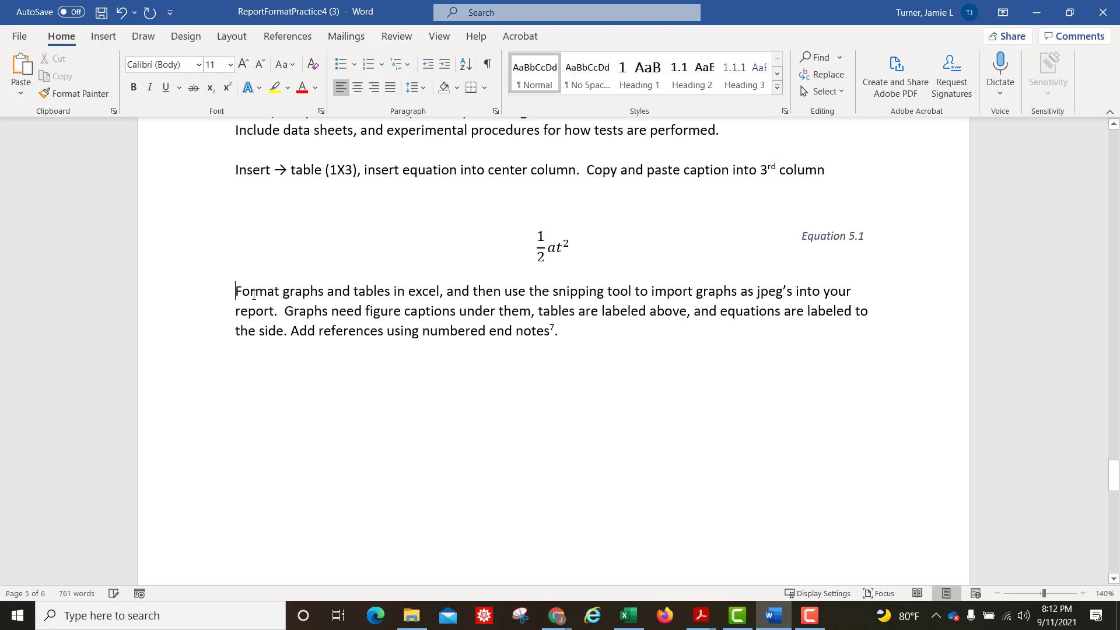
{"action": "key", "text": "BackSpace"}
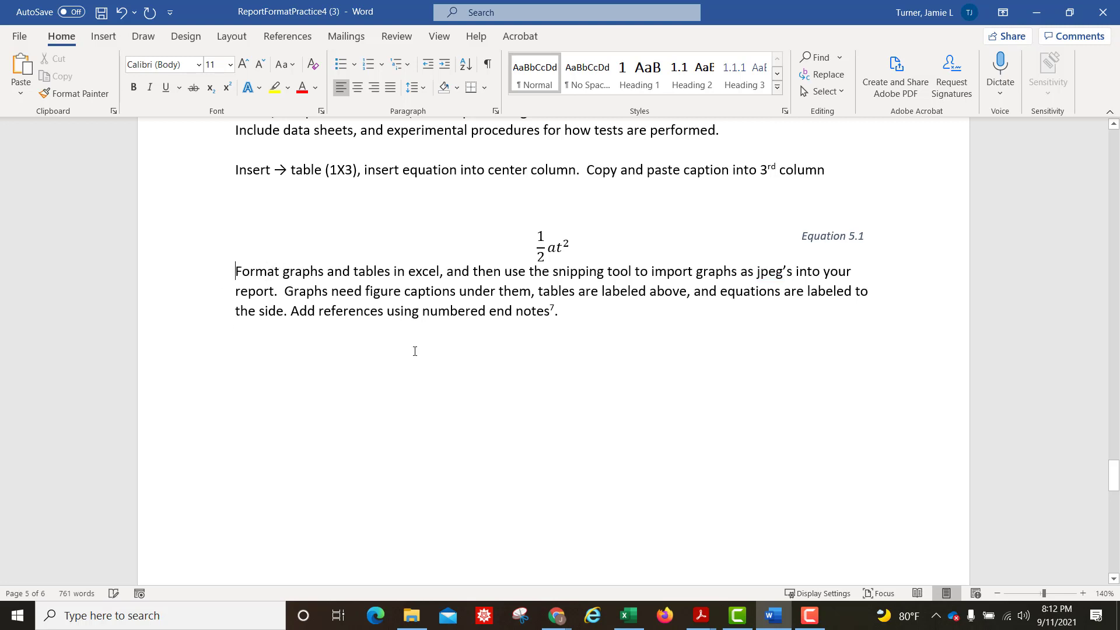
{"action": "key", "text": "Return"}
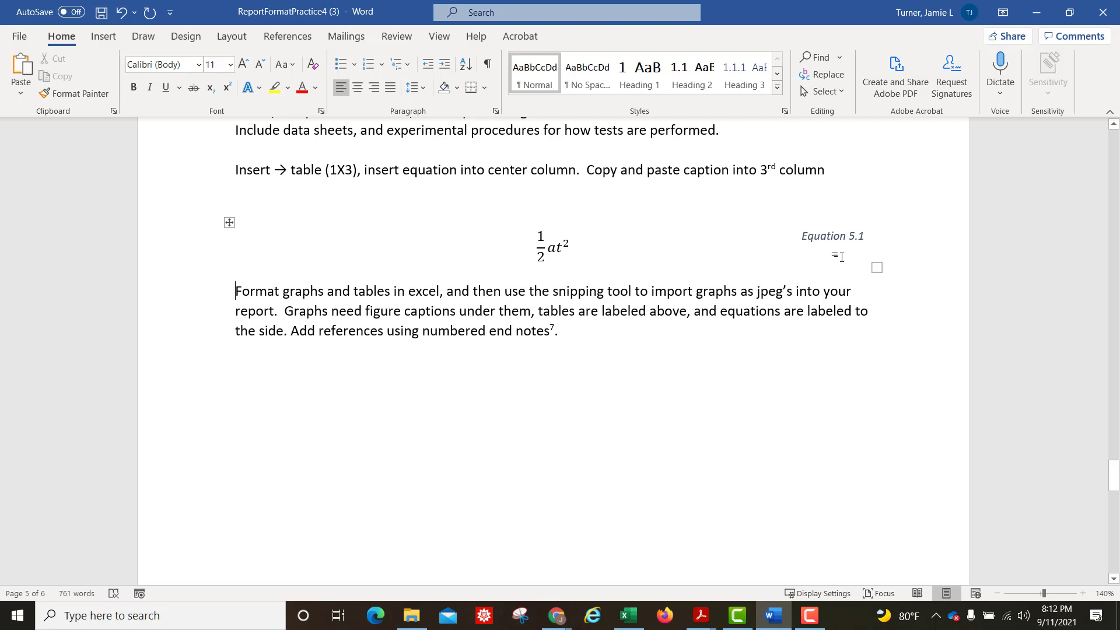
Step: Check the individual assignment's list of requirements in the browser for anything remaining, and return to the Word report
{"action": "left_click", "coordinate": [614, 327]}
{"action": "scroll", "coordinate": [612, 325], "scroll_direction": "up", "scroll_amount": 1}
{"action": "left_click", "coordinate": [105, 38]}
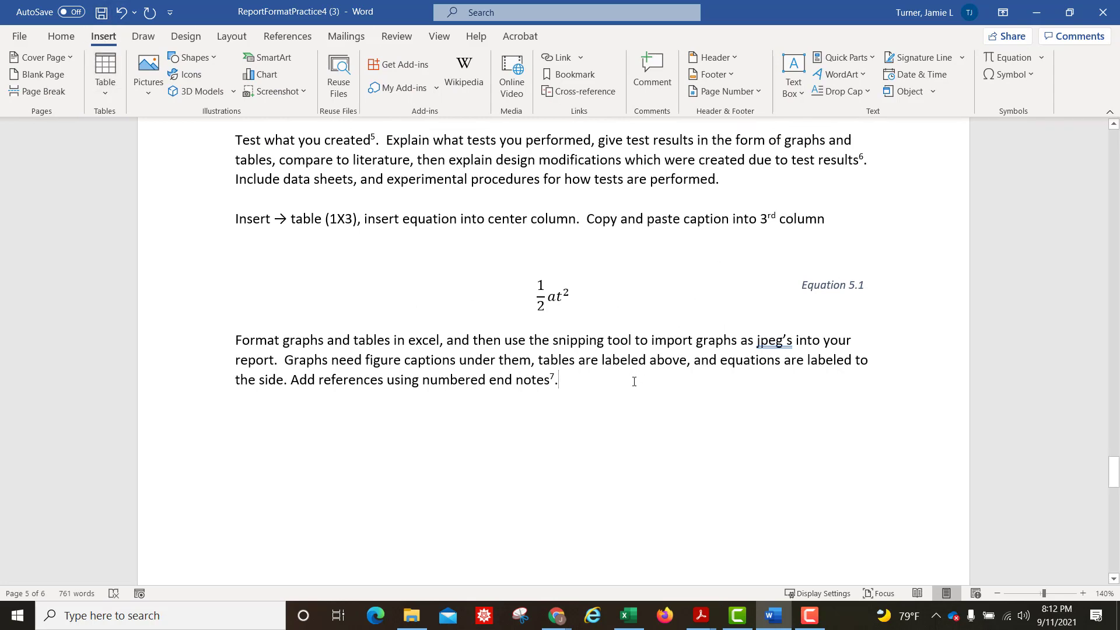
{"action": "scroll", "coordinate": [634, 381], "scroll_direction": "up", "scroll_amount": 12}
{"action": "left_click", "coordinate": [1036, 13]}
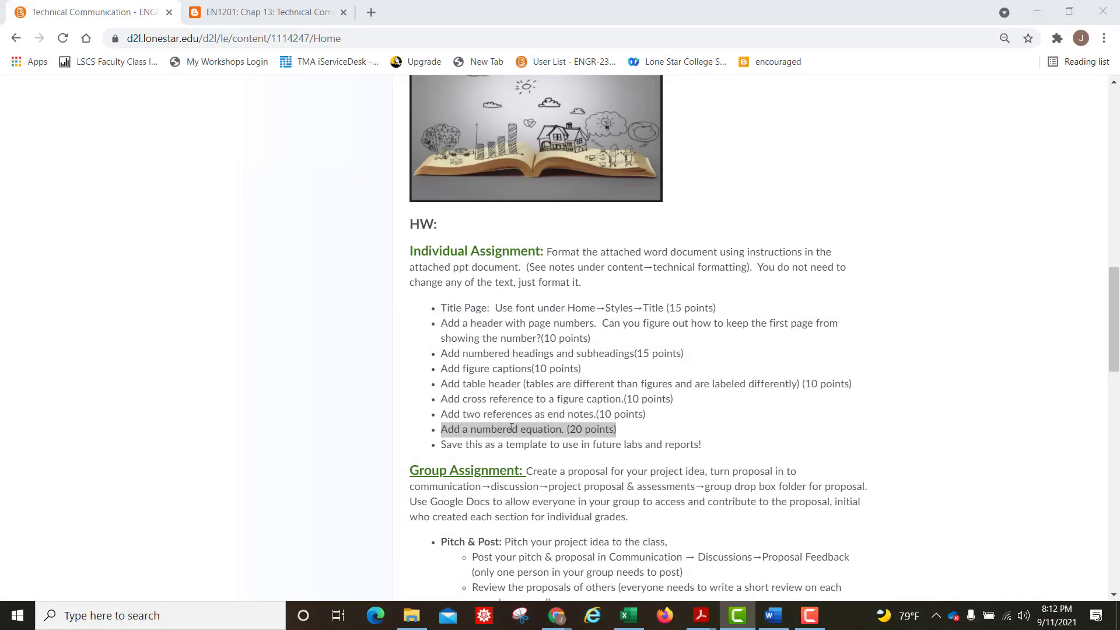
{"action": "left_click", "coordinate": [517, 444]}
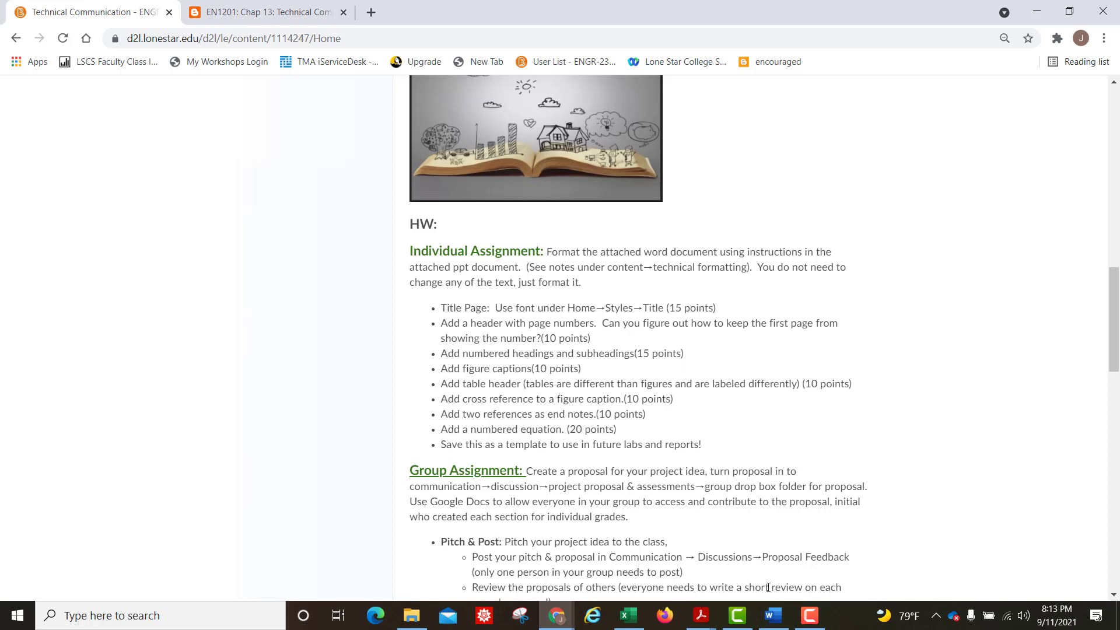
{"action": "left_click", "coordinate": [779, 619]}
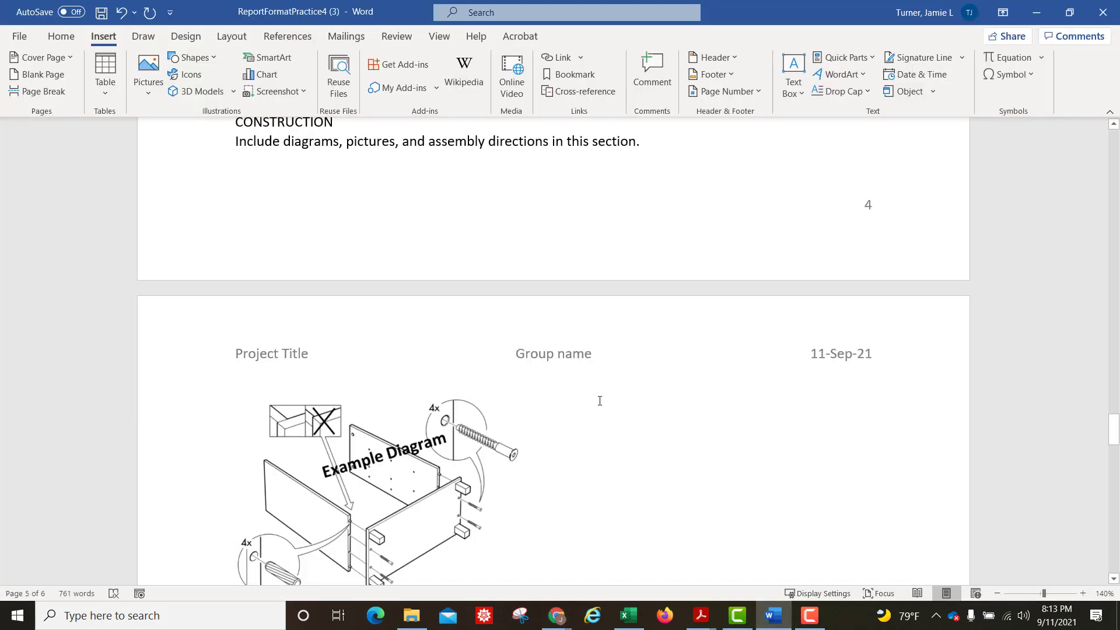
Step: Review the whole report for its headings, page numbers, figure and table captions, cross-reference, endnotes and numbered equation
{"action": "scroll", "coordinate": [592, 400], "scroll_direction": "up", "scroll_amount": 15}
{"action": "scroll", "coordinate": [581, 402], "scroll_direction": "up", "scroll_amount": 15}
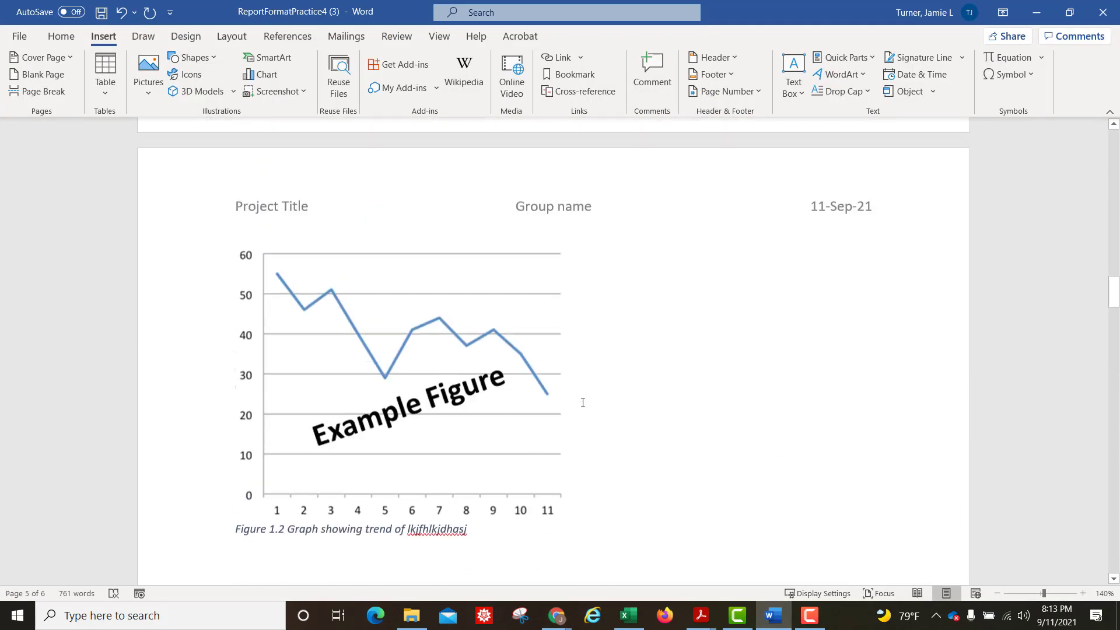
{"action": "scroll", "coordinate": [583, 398], "scroll_direction": "down", "scroll_amount": 3}
{"action": "scroll", "coordinate": [584, 396], "scroll_direction": "up", "scroll_amount": 10}
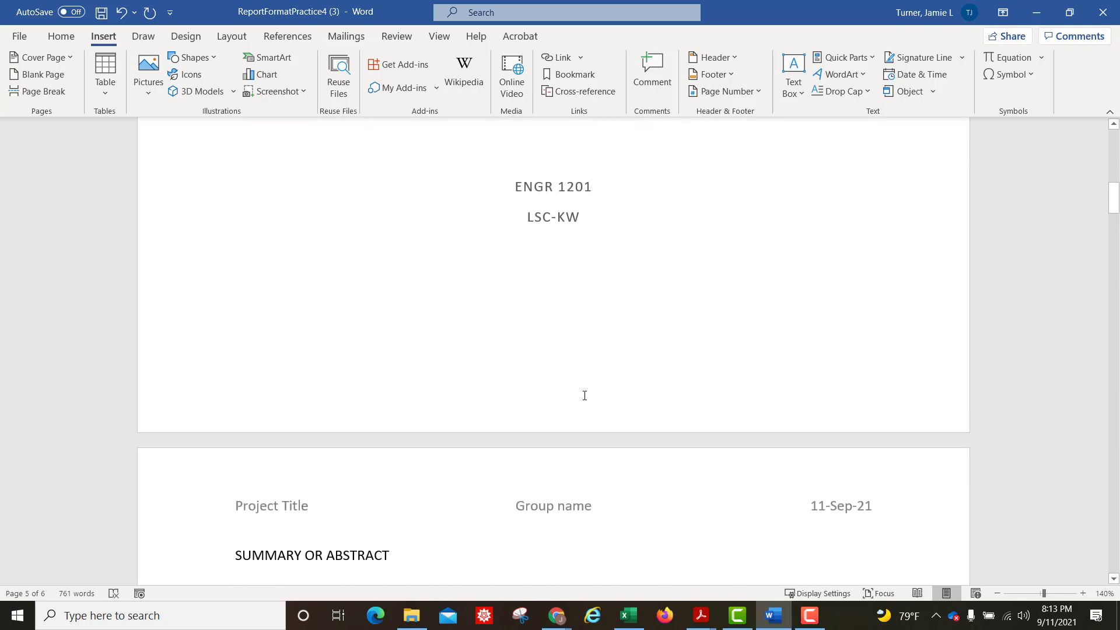
{"action": "scroll", "coordinate": [585, 396], "scroll_direction": "down", "scroll_amount": 5}
{"action": "scroll", "coordinate": [584, 396], "scroll_direction": "down", "scroll_amount": 15}
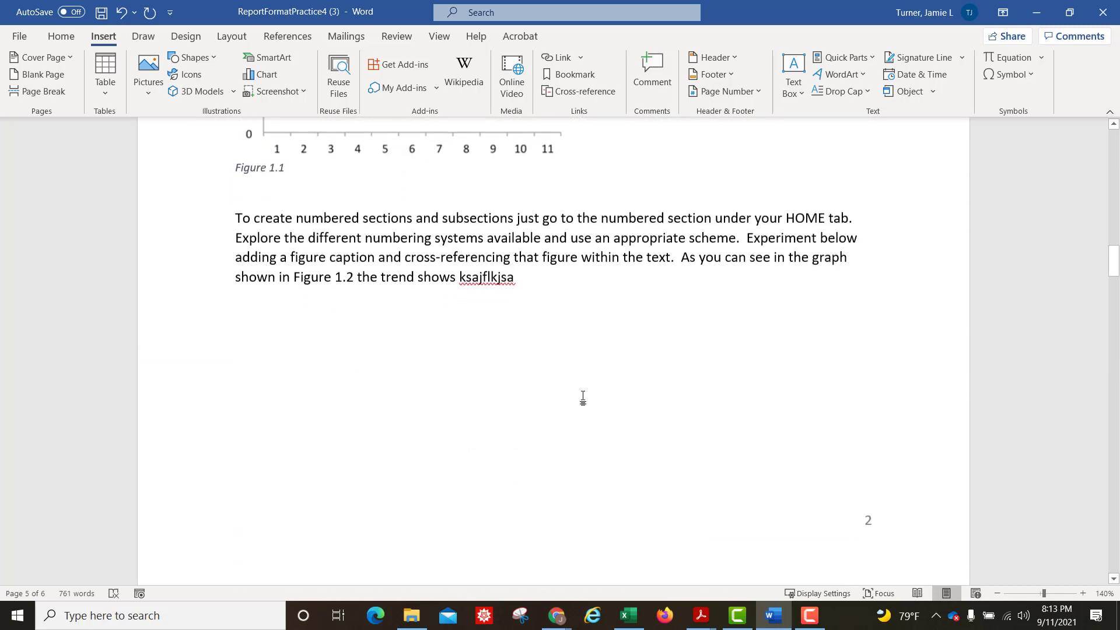
{"action": "scroll", "coordinate": [582, 395], "scroll_direction": "down", "scroll_amount": 6}
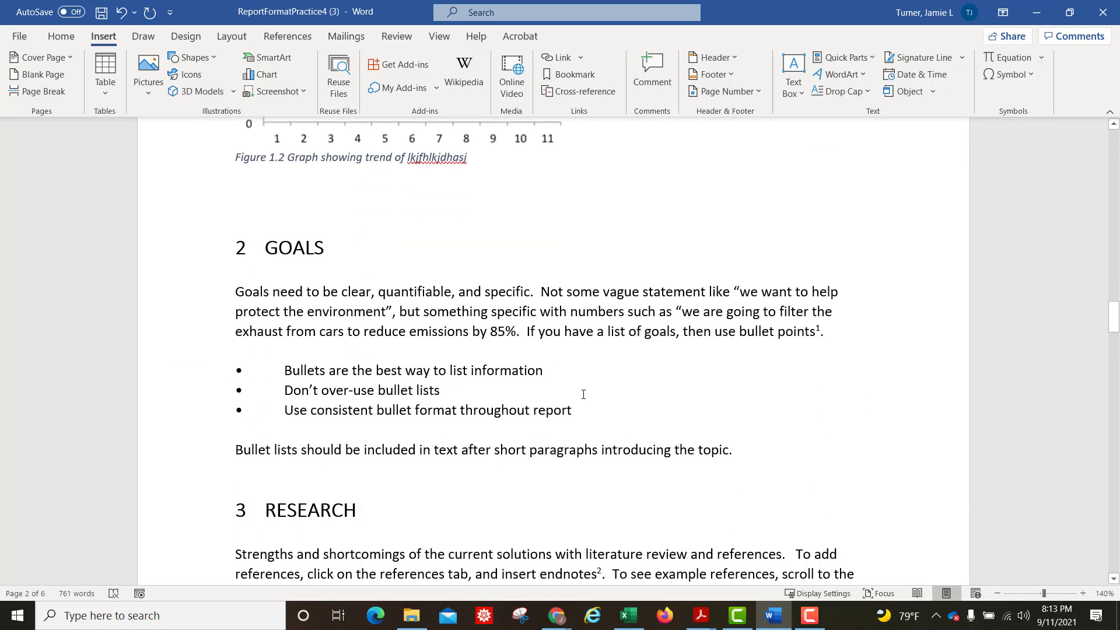
{"action": "scroll", "coordinate": [583, 382], "scroll_direction": "down", "scroll_amount": 4}
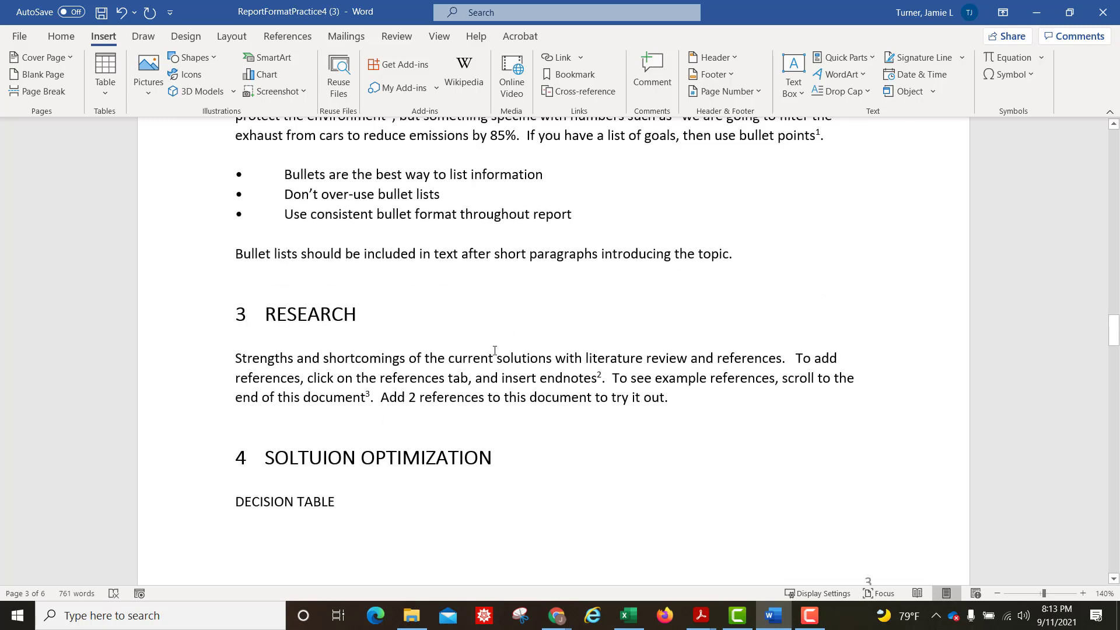
{"action": "scroll", "coordinate": [541, 404], "scroll_direction": "down", "scroll_amount": 12}
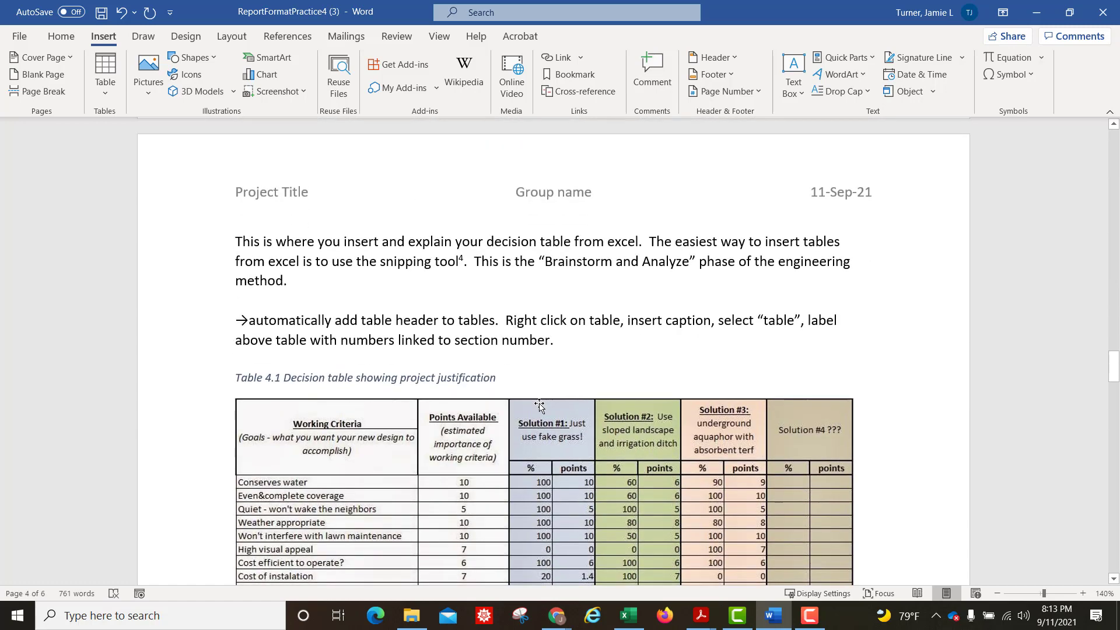
{"action": "scroll", "coordinate": [532, 360], "scroll_direction": "down", "scroll_amount": 12}
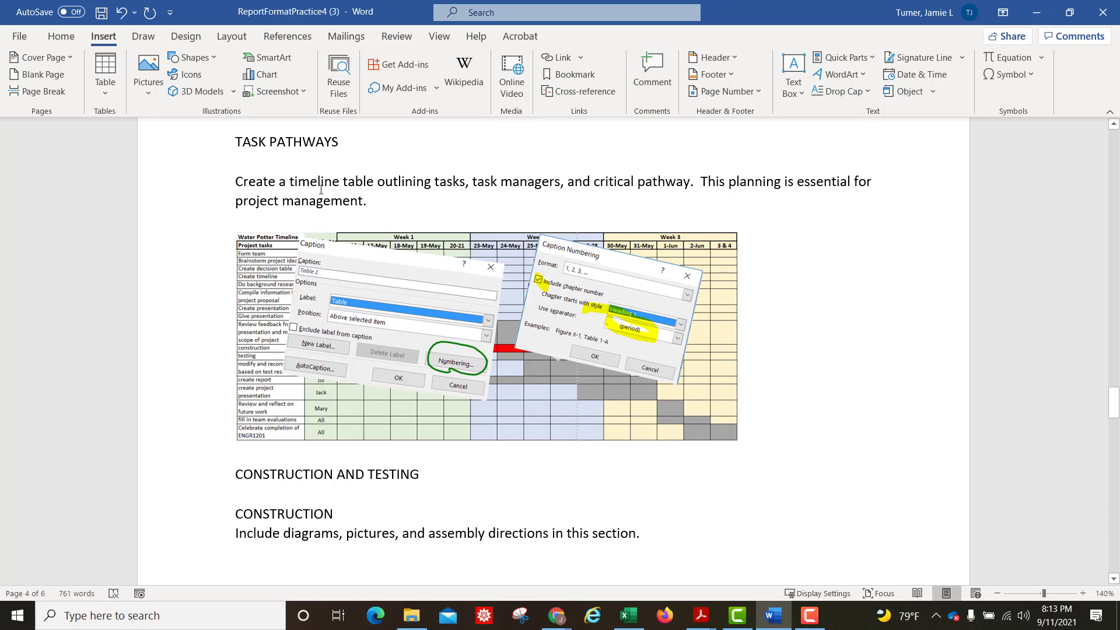
{"action": "scroll", "coordinate": [482, 413], "scroll_direction": "down", "scroll_amount": 4}
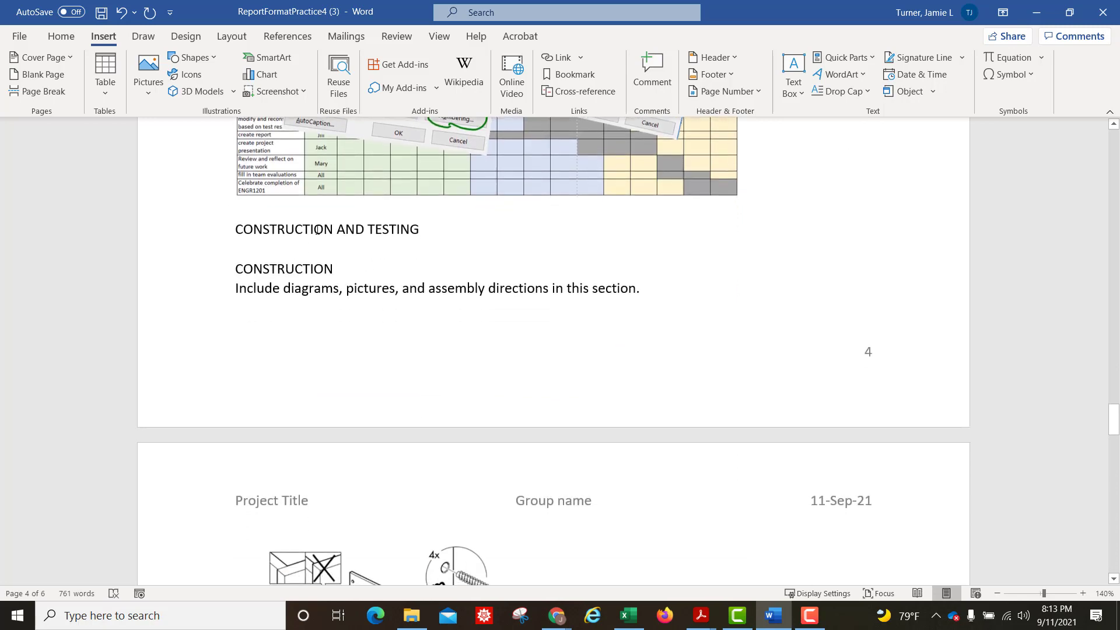
{"action": "scroll", "coordinate": [500, 318], "scroll_direction": "down", "scroll_amount": 5}
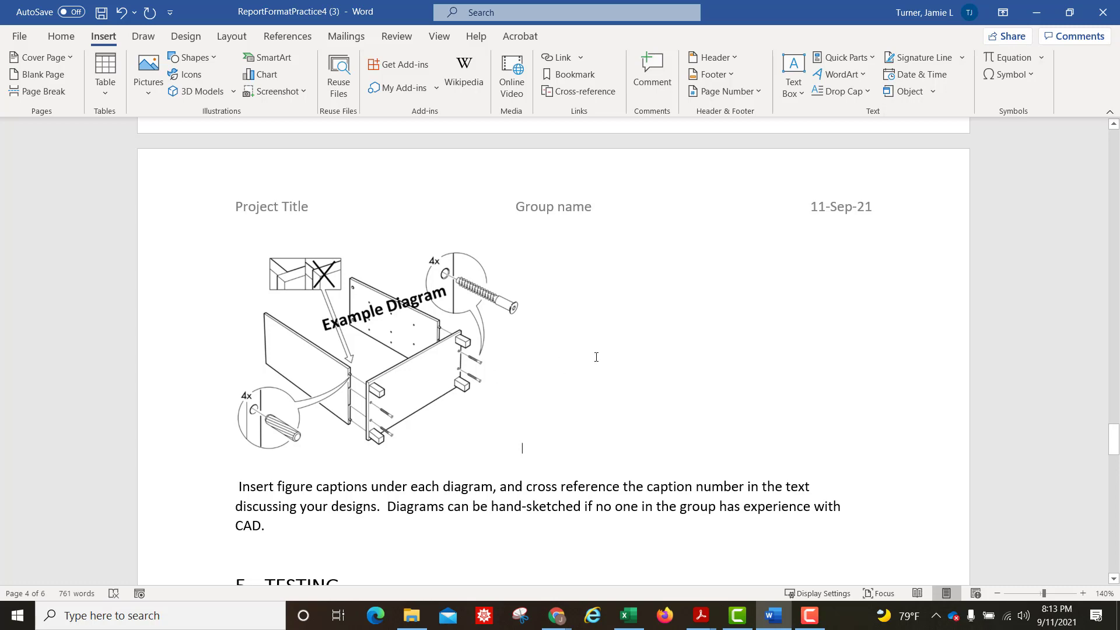
{"action": "scroll", "coordinate": [595, 357], "scroll_direction": "down", "scroll_amount": 3}
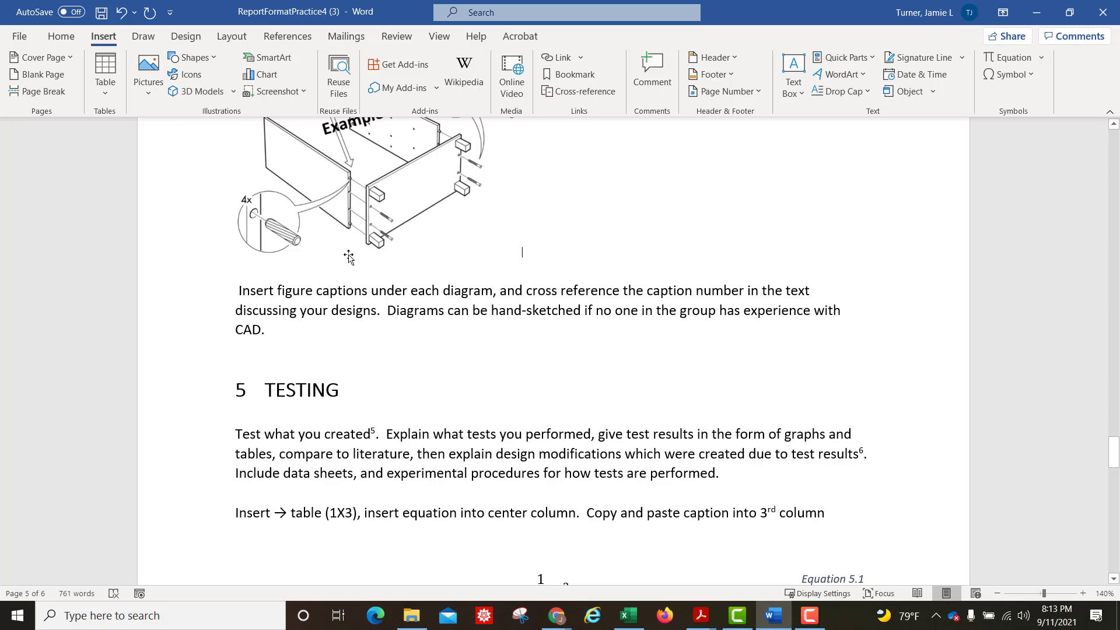
{"action": "scroll", "coordinate": [610, 413], "scroll_direction": "down", "scroll_amount": 10}
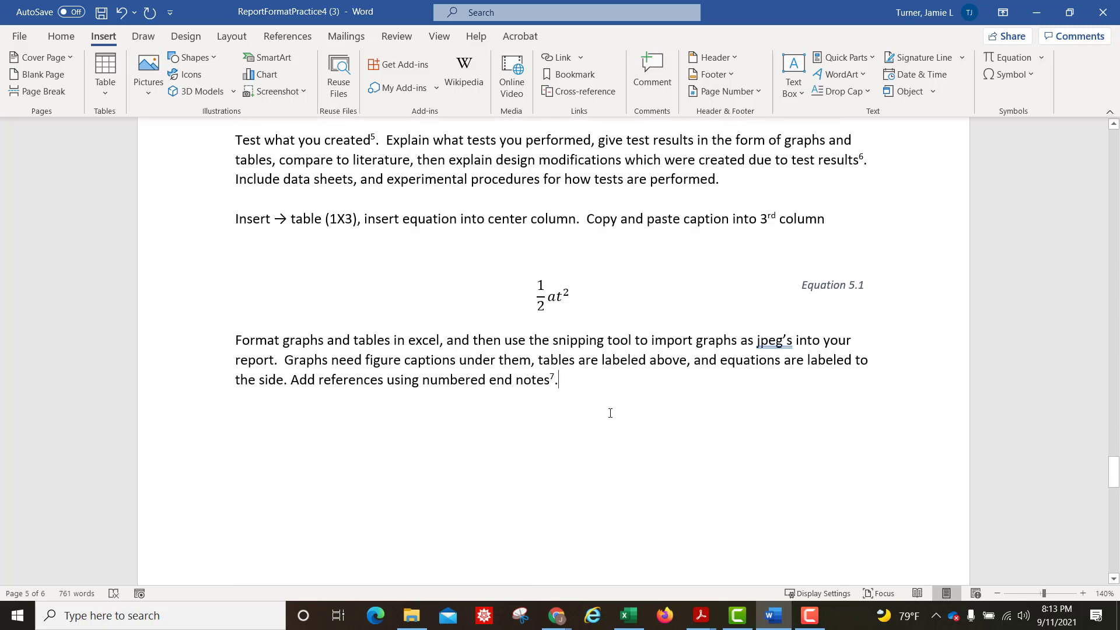
{"action": "scroll", "coordinate": [608, 413], "scroll_direction": "up", "scroll_amount": 12}
{"action": "scroll", "coordinate": [606, 412], "scroll_direction": "up", "scroll_amount": 20}
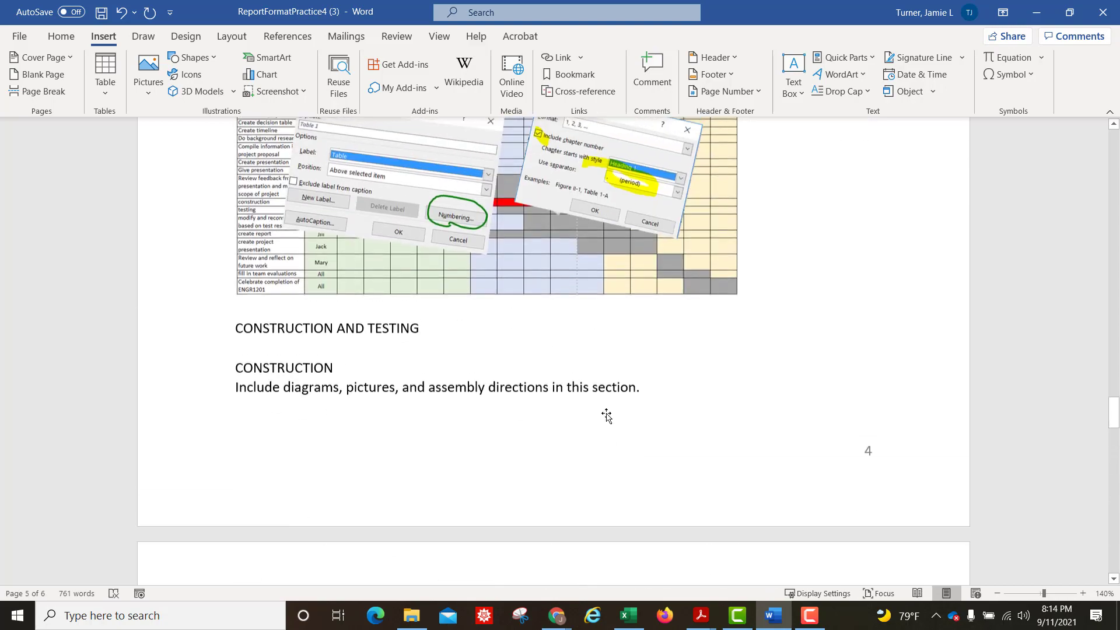
{"action": "scroll", "coordinate": [602, 414], "scroll_direction": "up", "scroll_amount": 20}
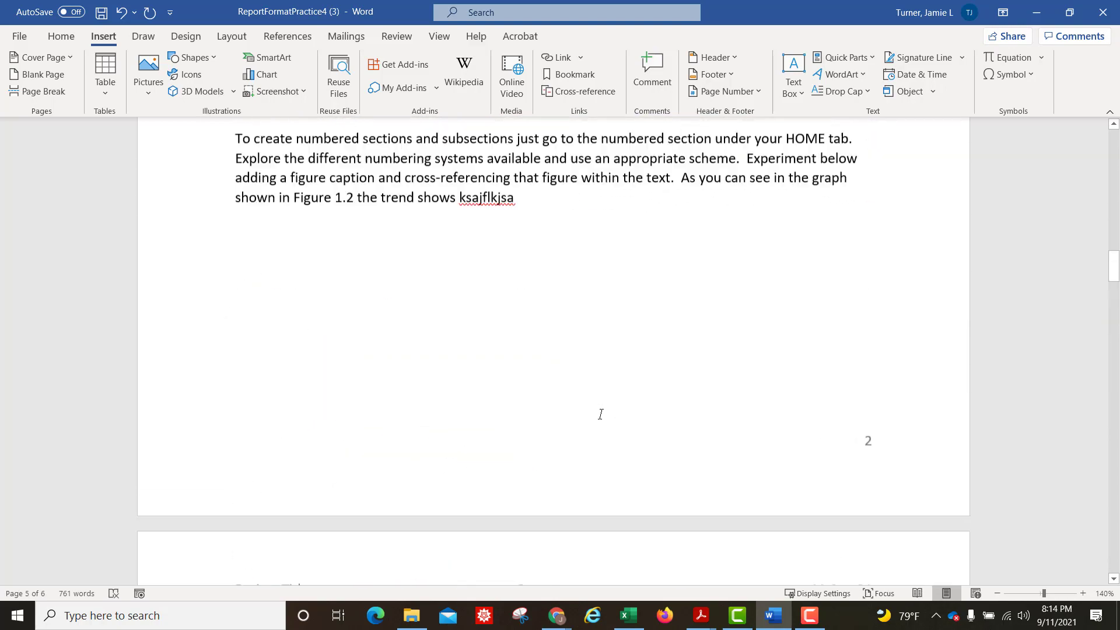
Step: Select and copy the entire contents of the Word report, including the title page
{"action": "scroll", "coordinate": [600, 391], "scroll_direction": "up", "scroll_amount": 5}
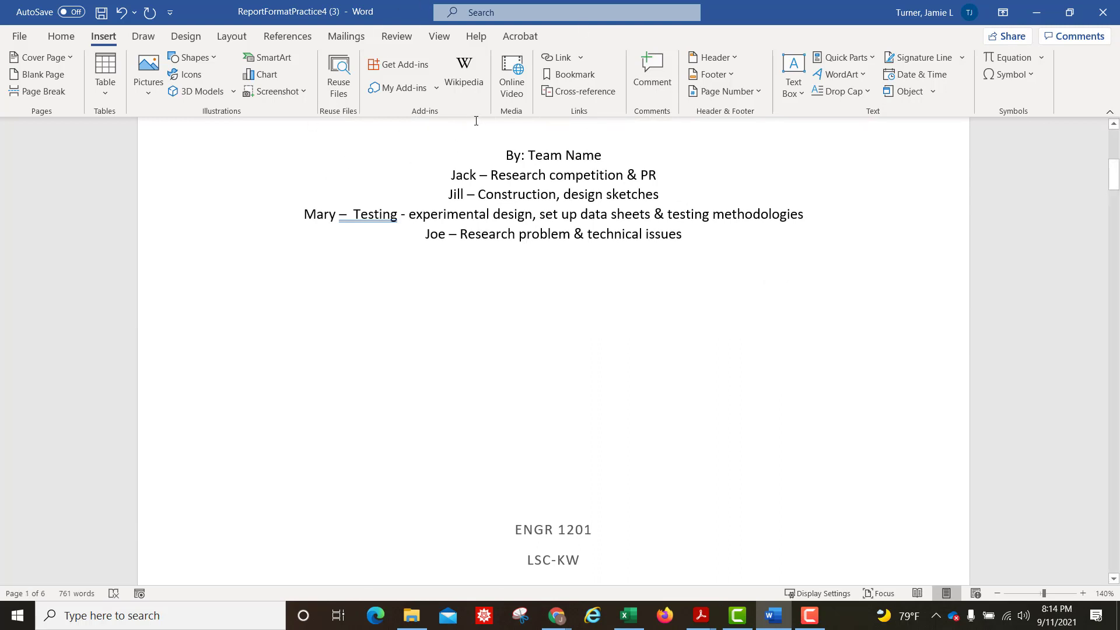
{"action": "scroll", "coordinate": [639, 357], "scroll_direction": "up", "scroll_amount": 5}
{"action": "left_click", "coordinate": [610, 236]}
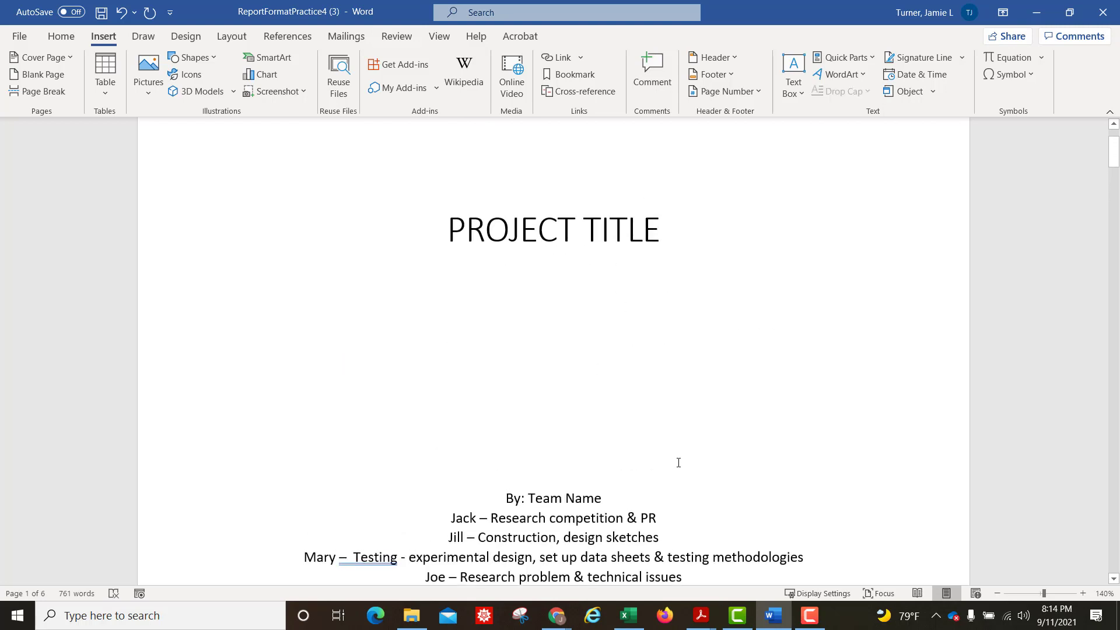
{"action": "key", "text": "ctrl+a"}
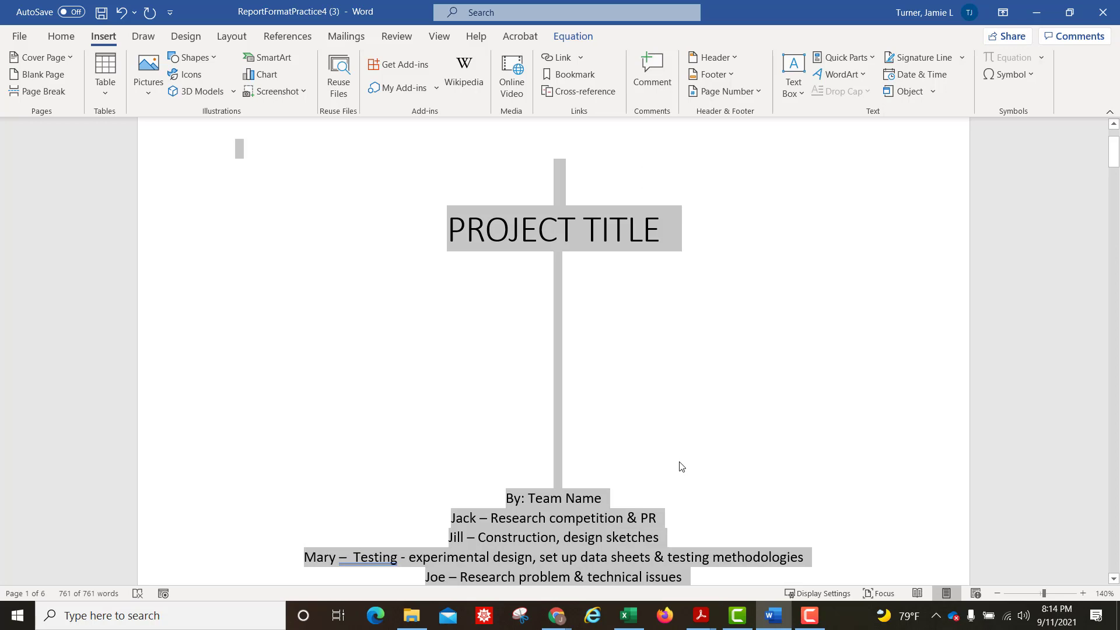
Step: Switch to the browser, search the web for "google docs" in a new tab, and create a blank Google Docs document
{"action": "left_click", "coordinate": [1034, 16]}
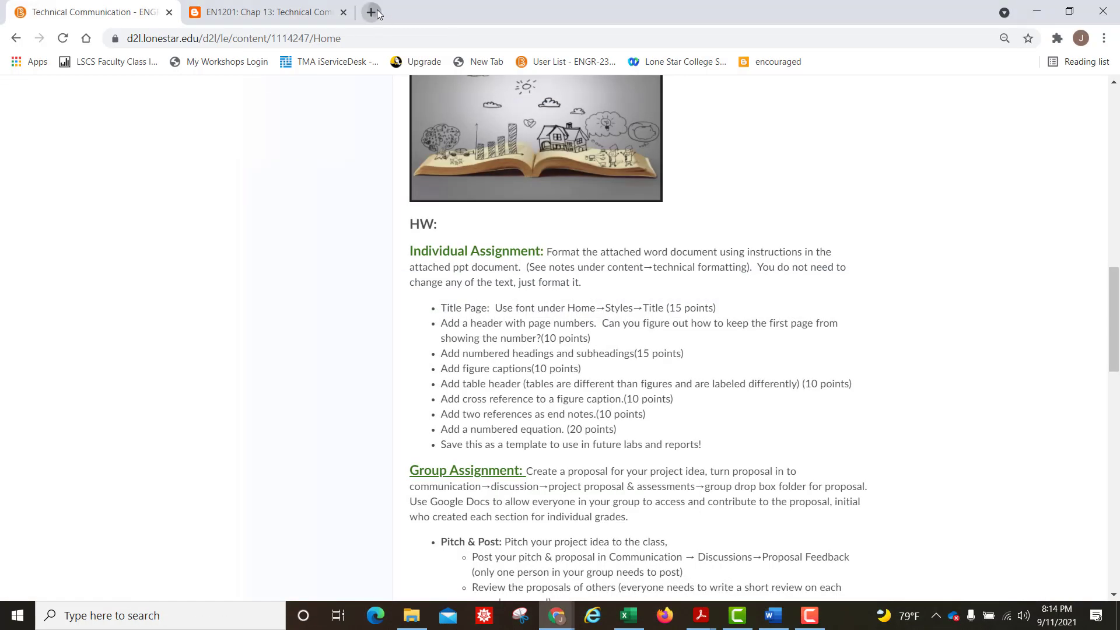
{"action": "left_click", "coordinate": [372, 12]}
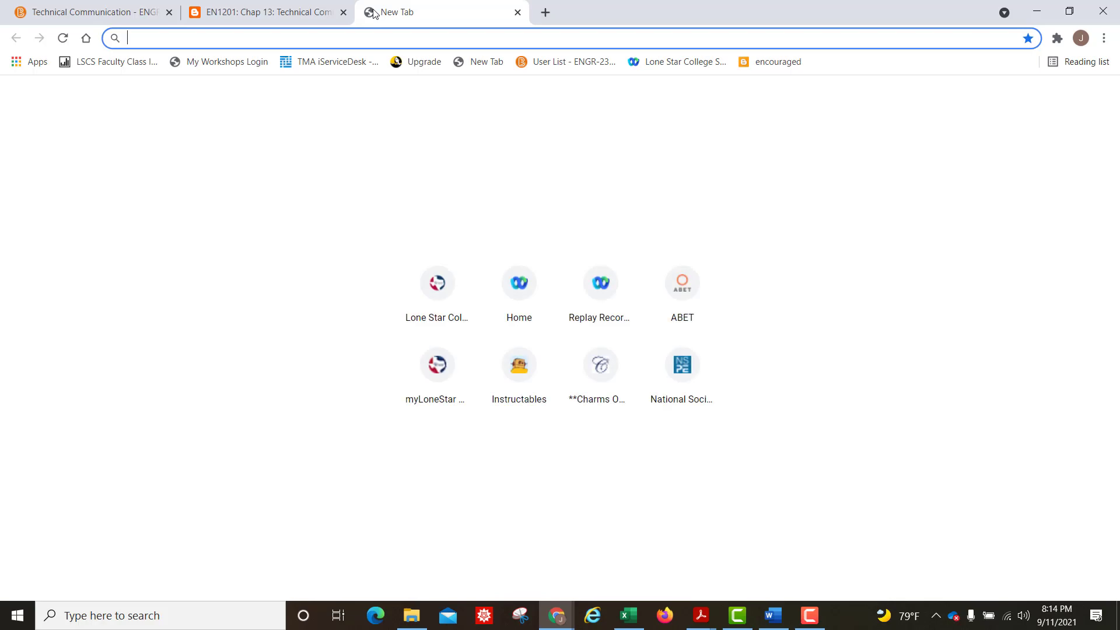
{"action": "type", "text": "google docs"}
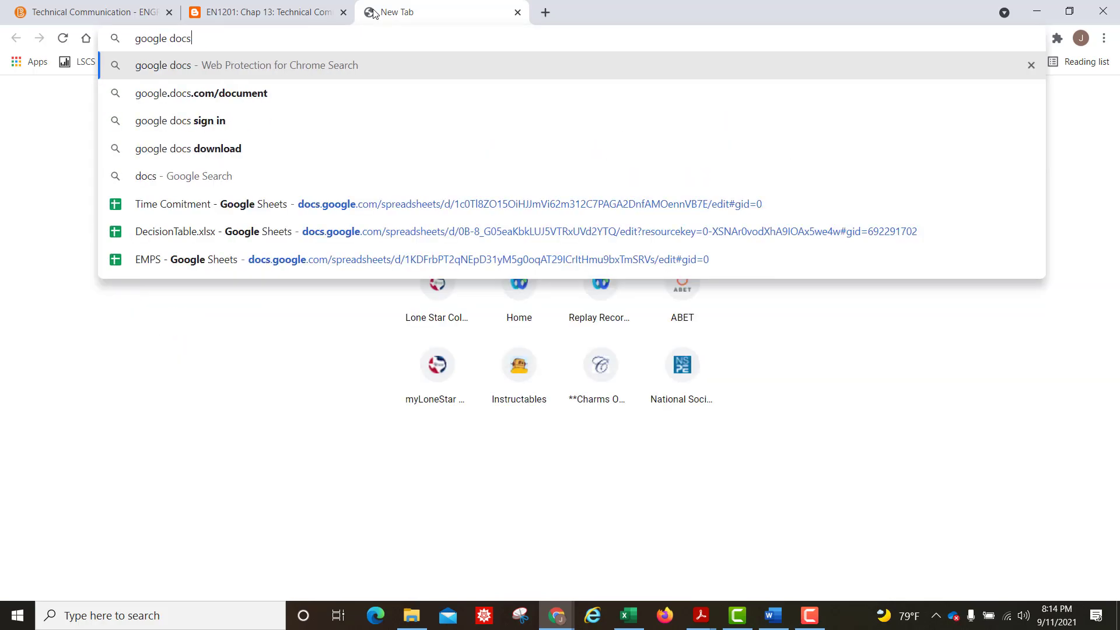
{"action": "key", "text": "Return"}
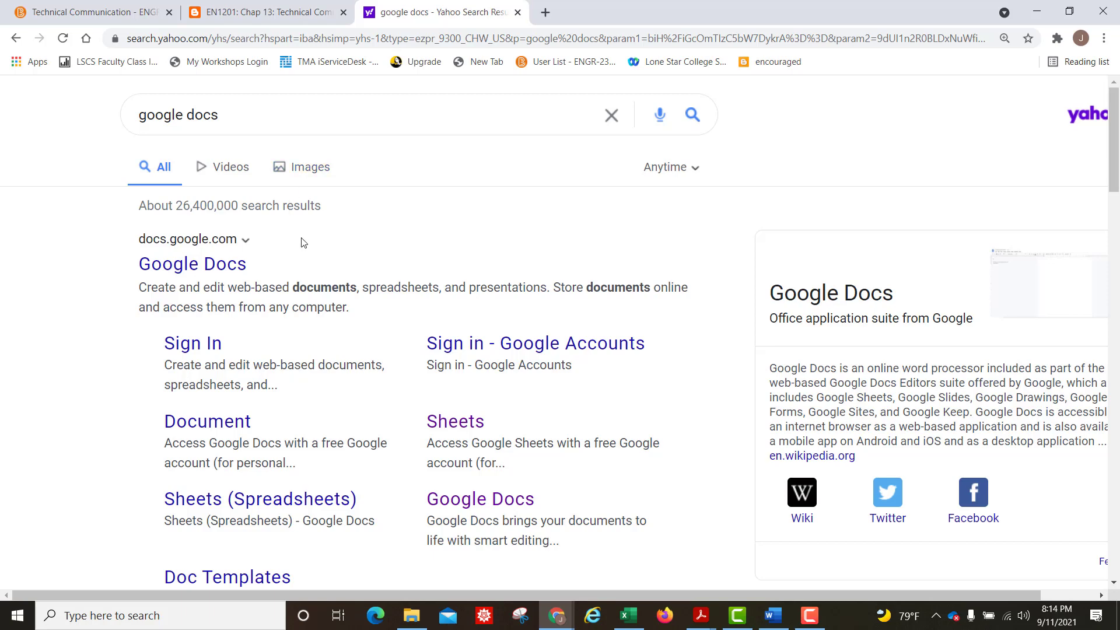
{"action": "left_click", "coordinate": [190, 264]}
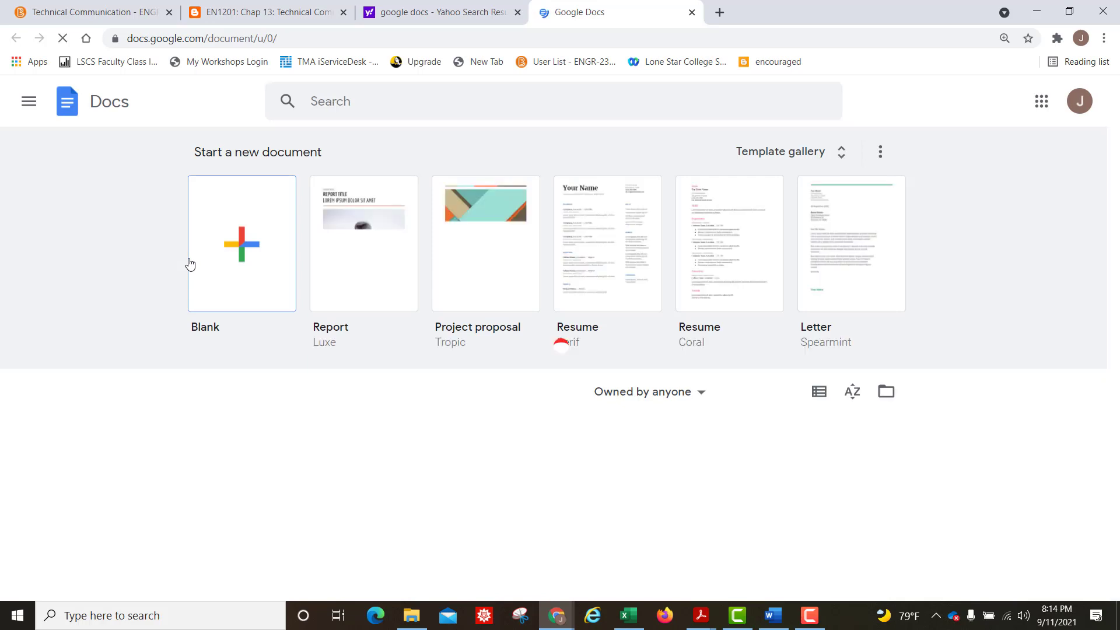
{"action": "left_click", "coordinate": [232, 257]}
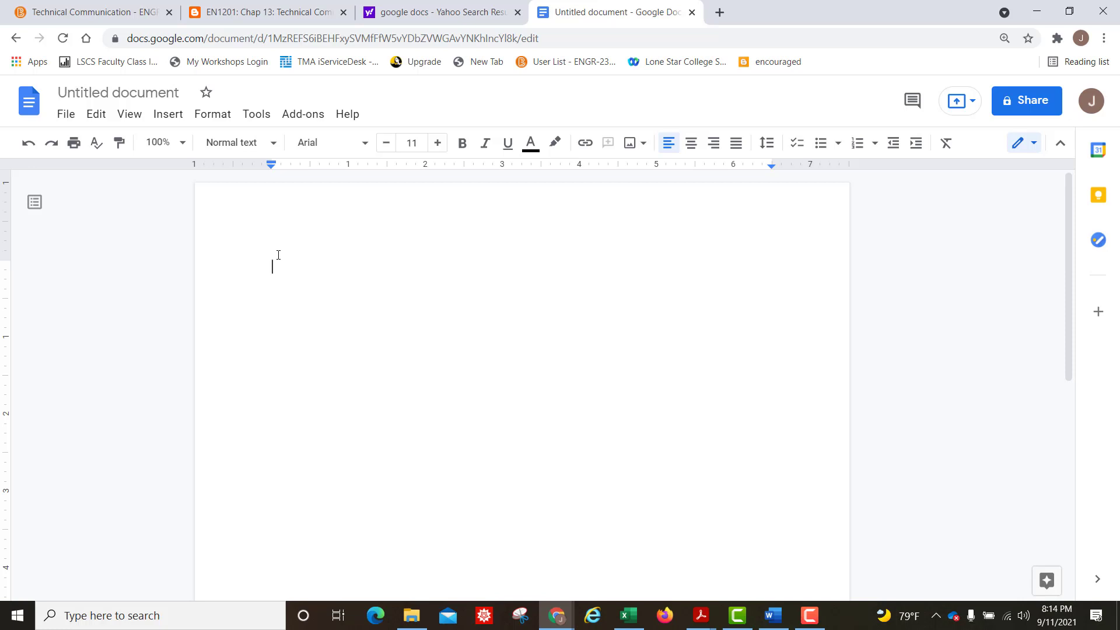
Step: Paste the copied report into the blank document and check how its headings, equation table and title page carried over
{"action": "key", "text": "ctrl+v"}
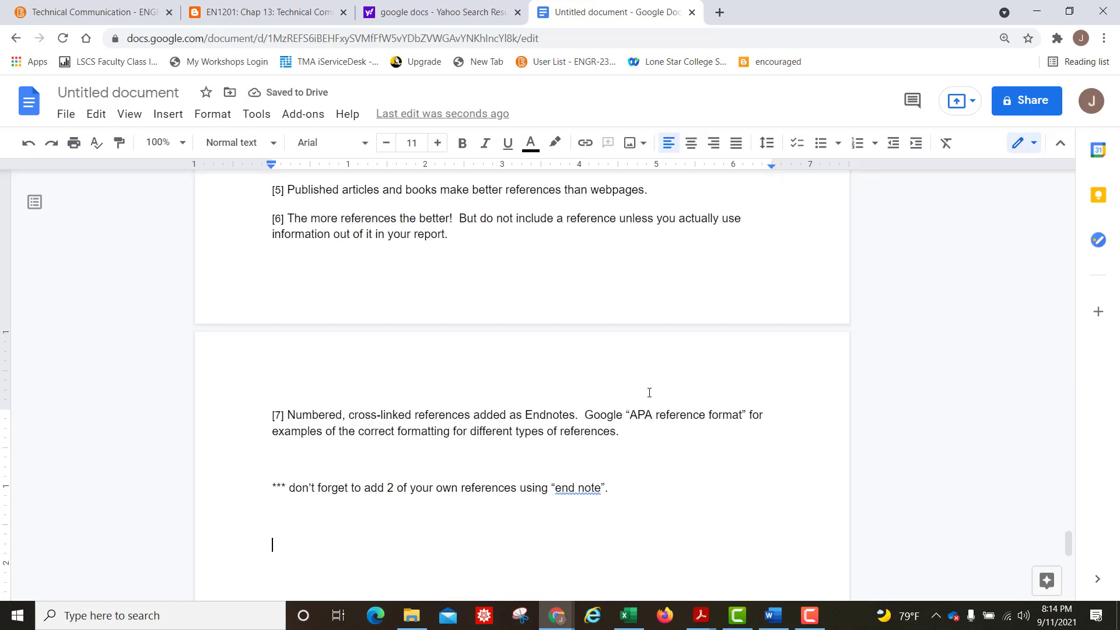
{"action": "scroll", "coordinate": [644, 393], "scroll_direction": "up", "scroll_amount": 20}
{"action": "scroll", "coordinate": [668, 371], "scroll_direction": "up", "scroll_amount": 3}
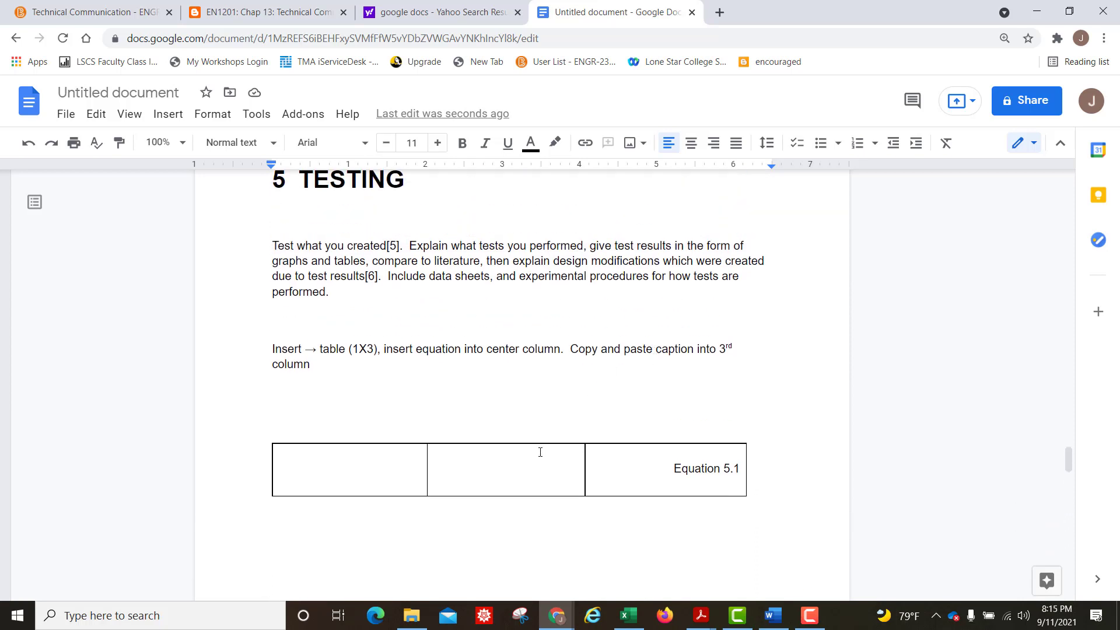
{"action": "left_click", "coordinate": [536, 460]}
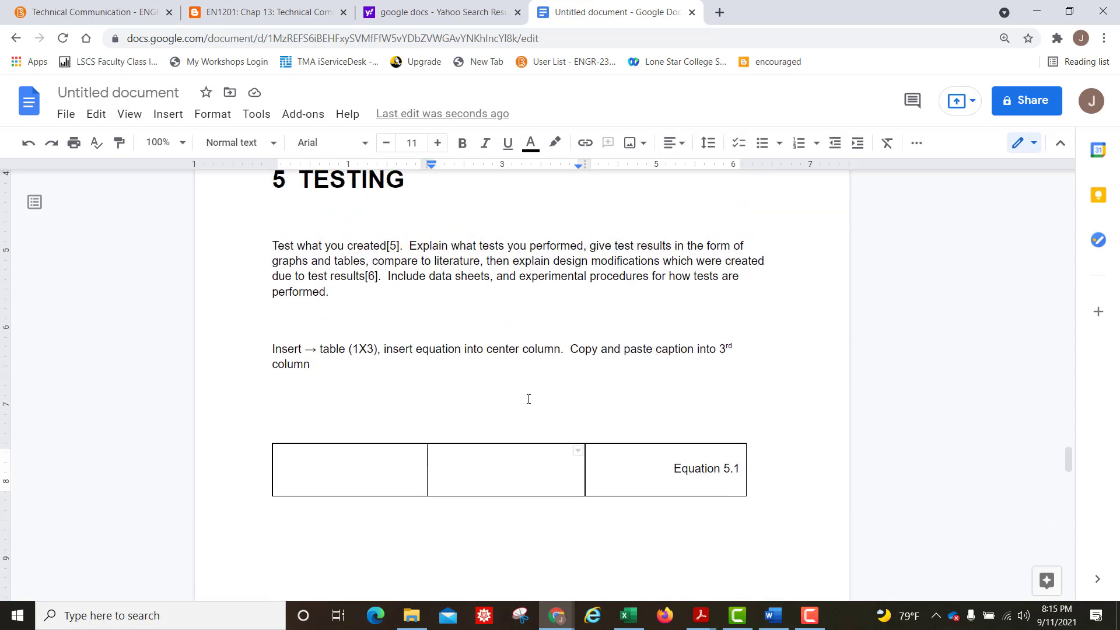
{"action": "scroll", "coordinate": [522, 376], "scroll_direction": "up", "scroll_amount": 15}
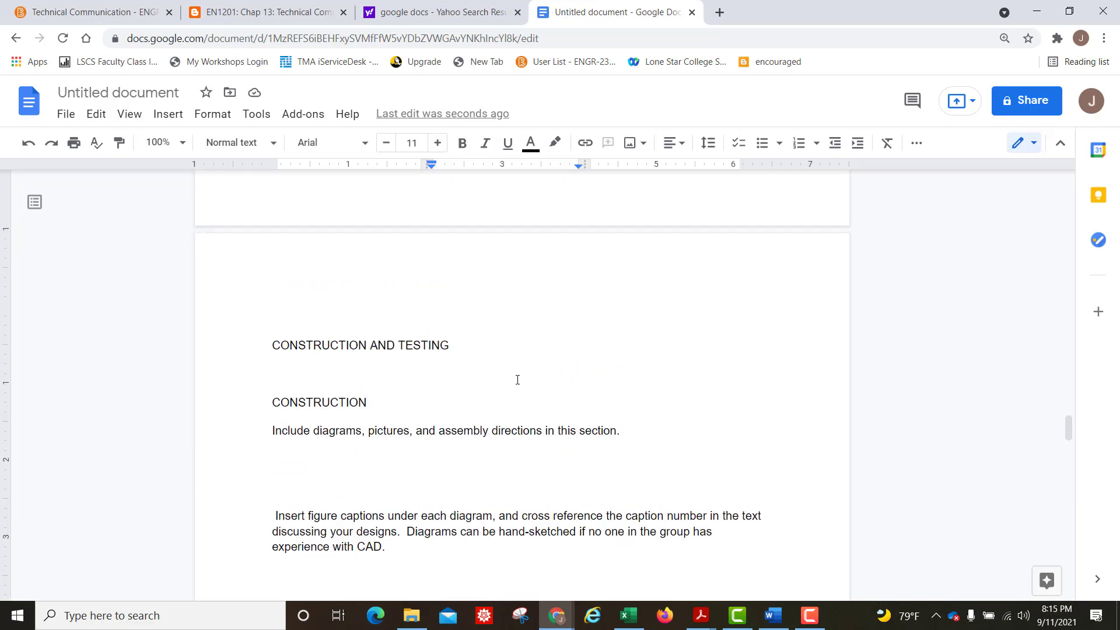
{"action": "scroll", "coordinate": [517, 380], "scroll_direction": "up", "scroll_amount": 13}
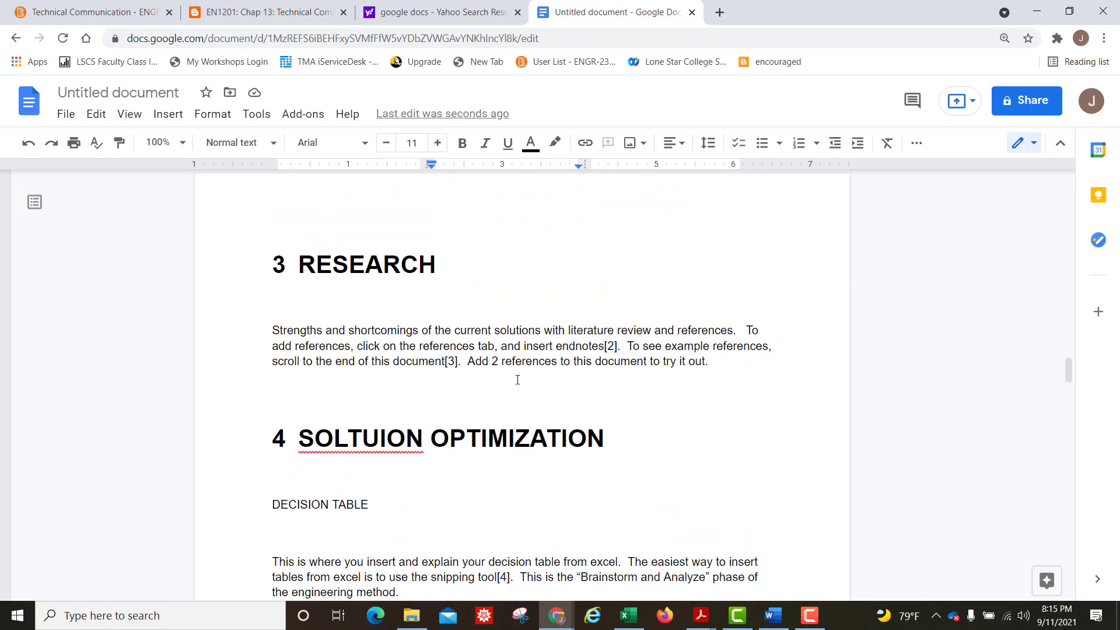
{"action": "scroll", "coordinate": [511, 384], "scroll_direction": "up", "scroll_amount": 15}
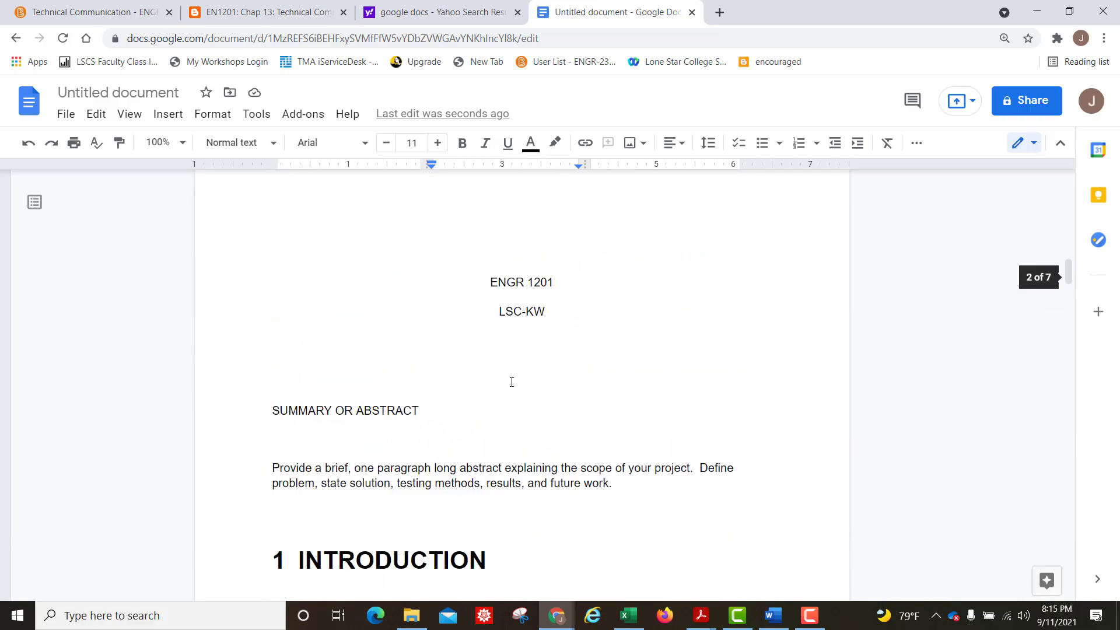
{"action": "scroll", "coordinate": [511, 382], "scroll_direction": "down", "scroll_amount": 8}
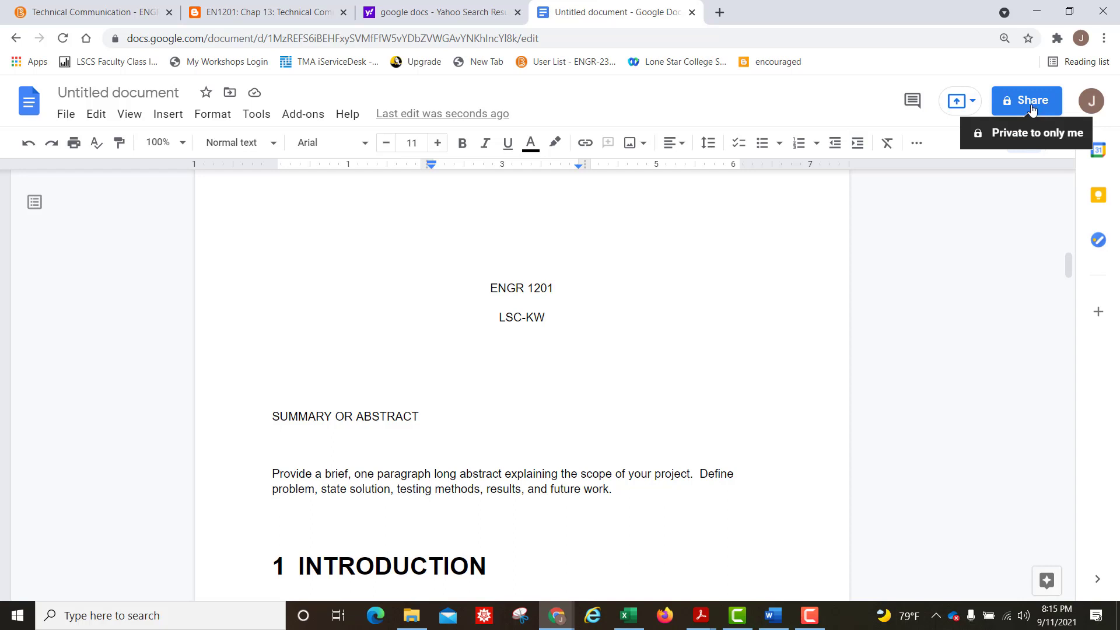
Step: Return to the course's Technical Communication page and read the Group Assignment's proposal and Pitch & Post instructions
{"action": "left_click", "coordinate": [279, 12]}
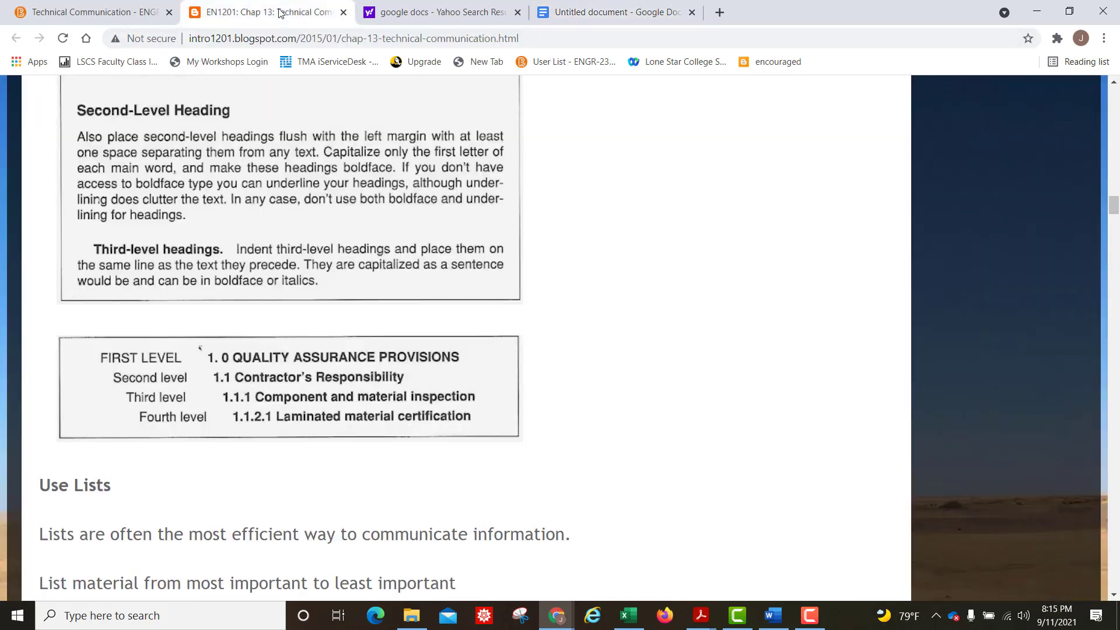
{"action": "left_click", "coordinate": [124, 15]}
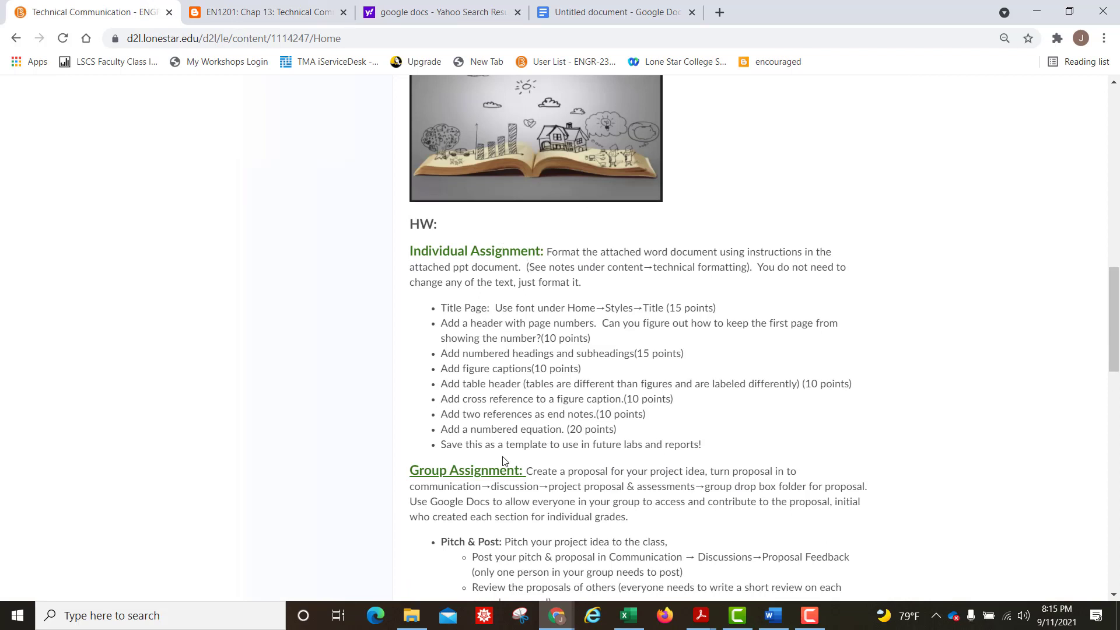
{"action": "scroll", "coordinate": [529, 430], "scroll_direction": "down", "scroll_amount": 6}
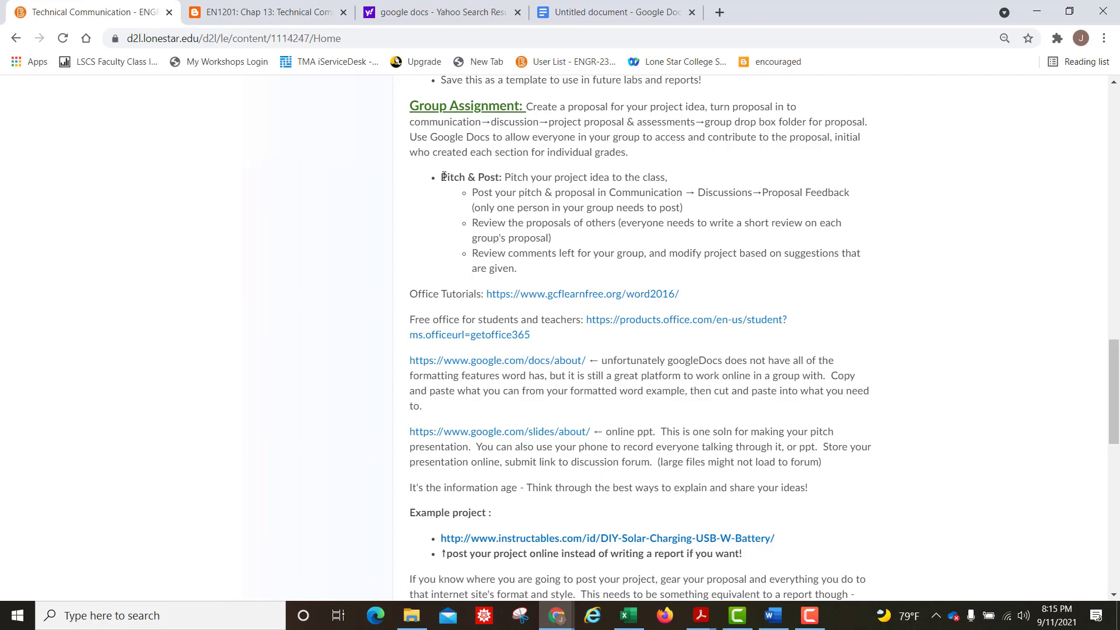
{"action": "left_click_drag", "start_coordinate": [443, 176], "coordinate": [468, 177]}
Step: Open the Office Tutorials link for Word 2016 in a new browser tab and switch to it
{"action": "right_click", "coordinate": [582, 300]}
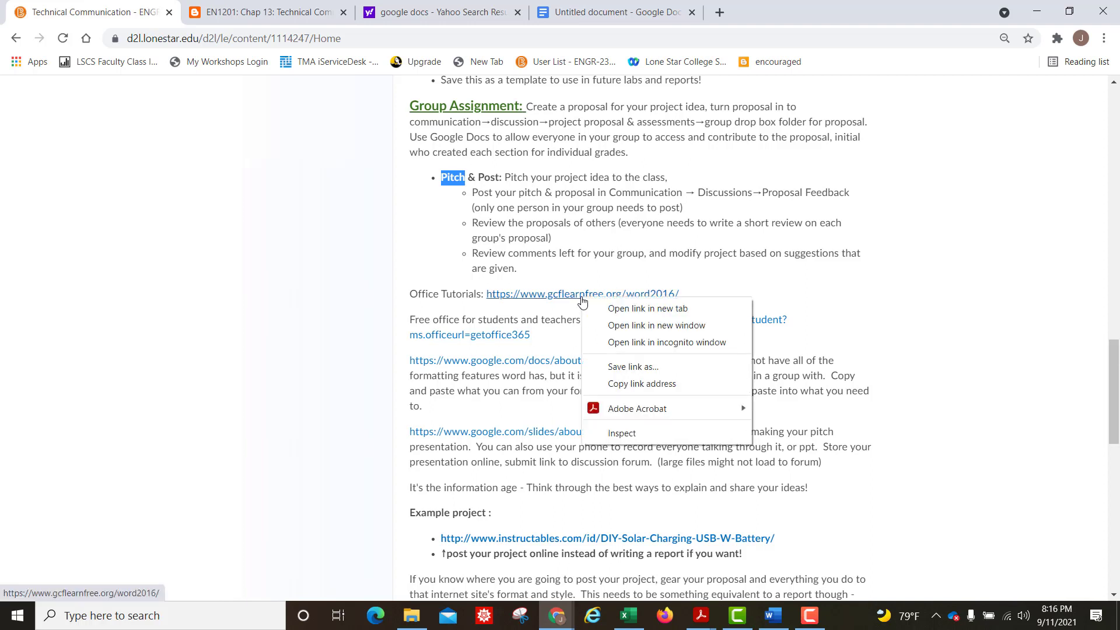
{"action": "left_click", "coordinate": [613, 309]}
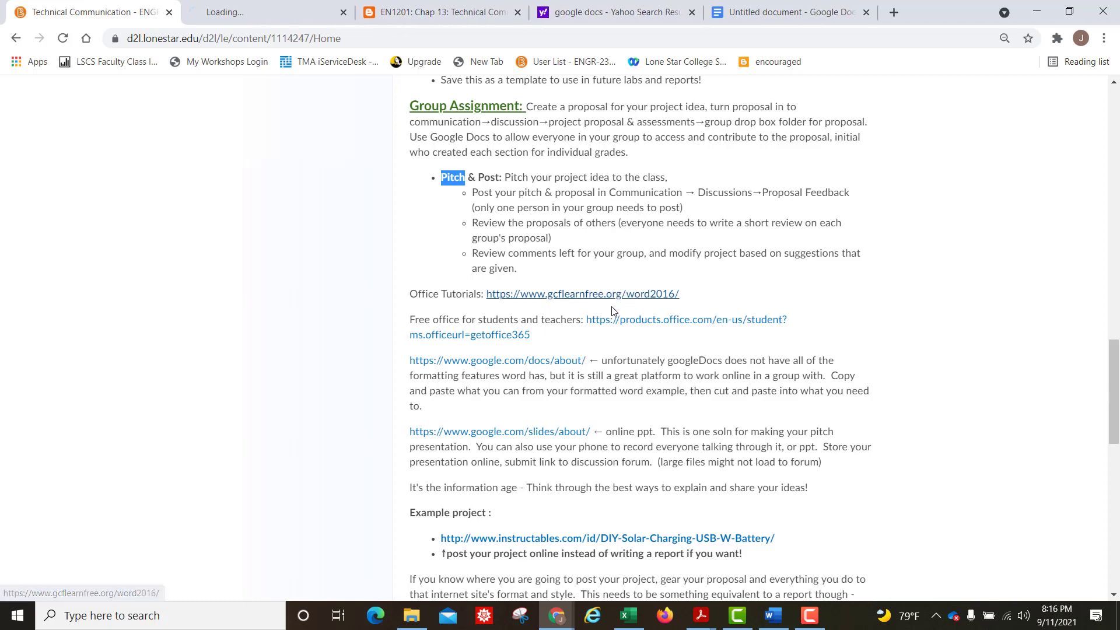
{"action": "left_click", "coordinate": [267, 14]}
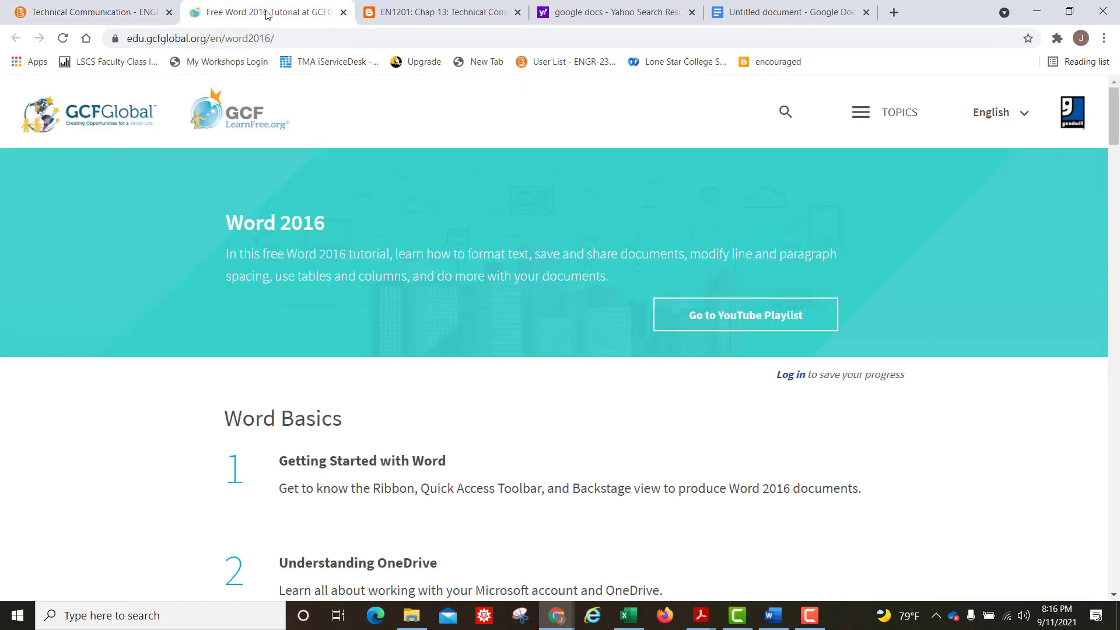
Step: Look through the Word 2016 tutorial's lesson list from Word Basics down to the Extras and Quiz sections
{"action": "scroll", "coordinate": [508, 316], "scroll_direction": "down", "scroll_amount": 8}
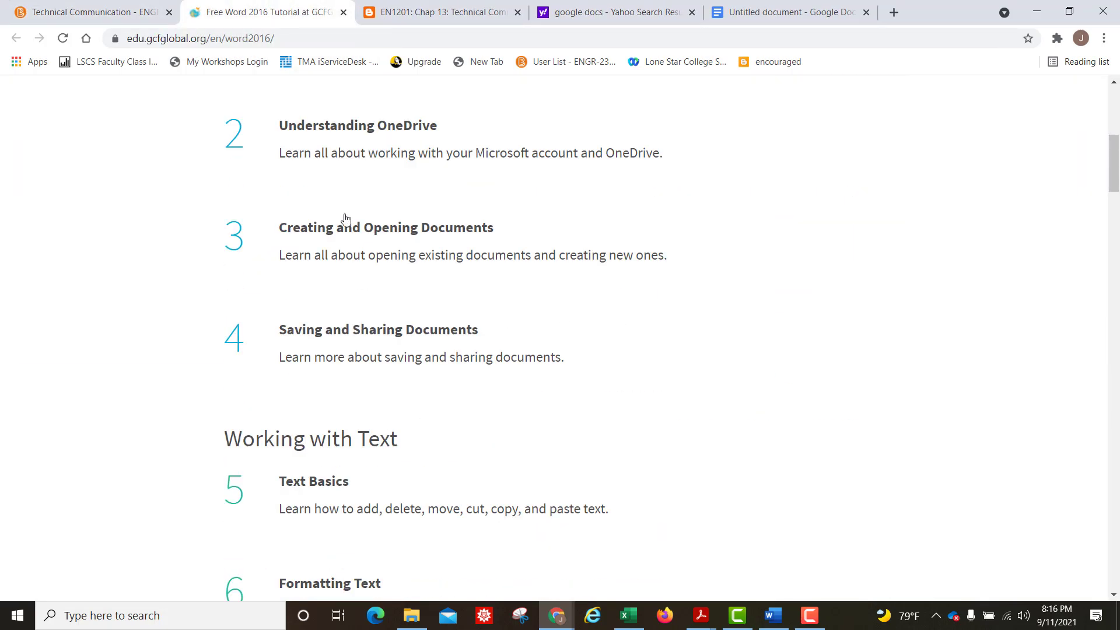
{"action": "scroll", "coordinate": [590, 357], "scroll_direction": "down", "scroll_amount": 3}
{"action": "scroll", "coordinate": [632, 376], "scroll_direction": "down", "scroll_amount": 5}
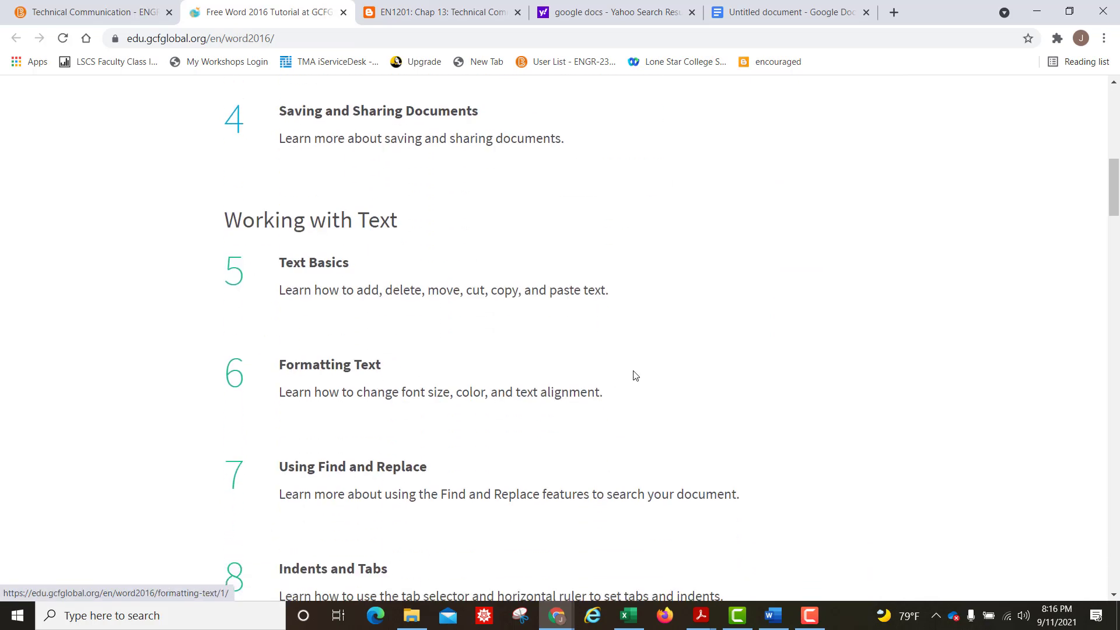
{"action": "scroll", "coordinate": [633, 377], "scroll_direction": "up", "scroll_amount": 1}
{"action": "scroll", "coordinate": [636, 376], "scroll_direction": "down", "scroll_amount": 2}
{"action": "scroll", "coordinate": [636, 373], "scroll_direction": "down", "scroll_amount": 4}
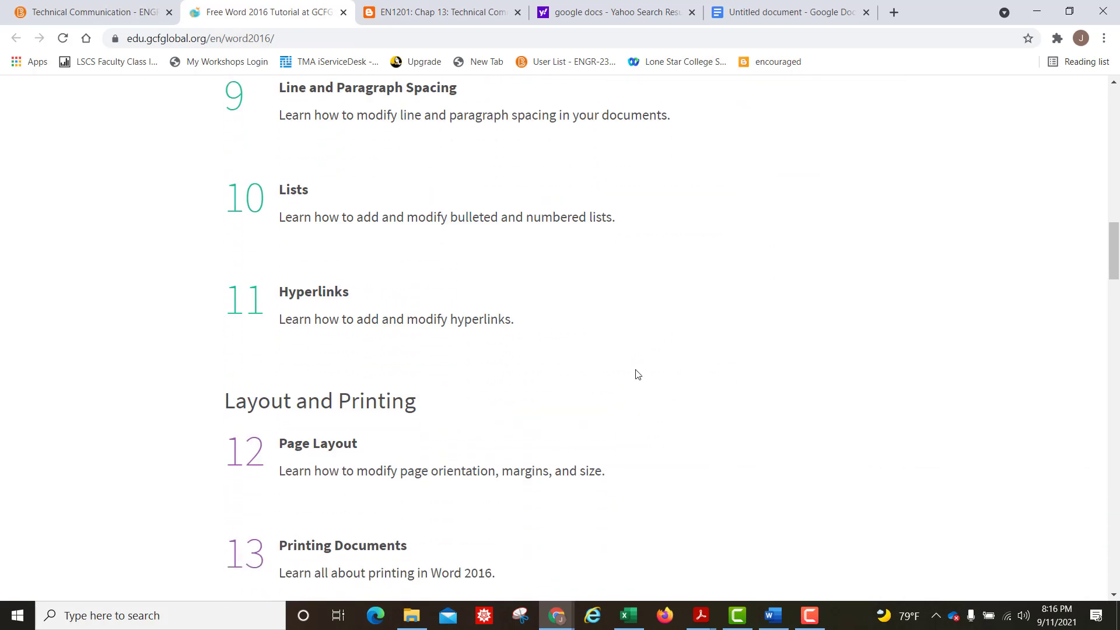
{"action": "scroll", "coordinate": [496, 285], "scroll_direction": "down", "scroll_amount": 4}
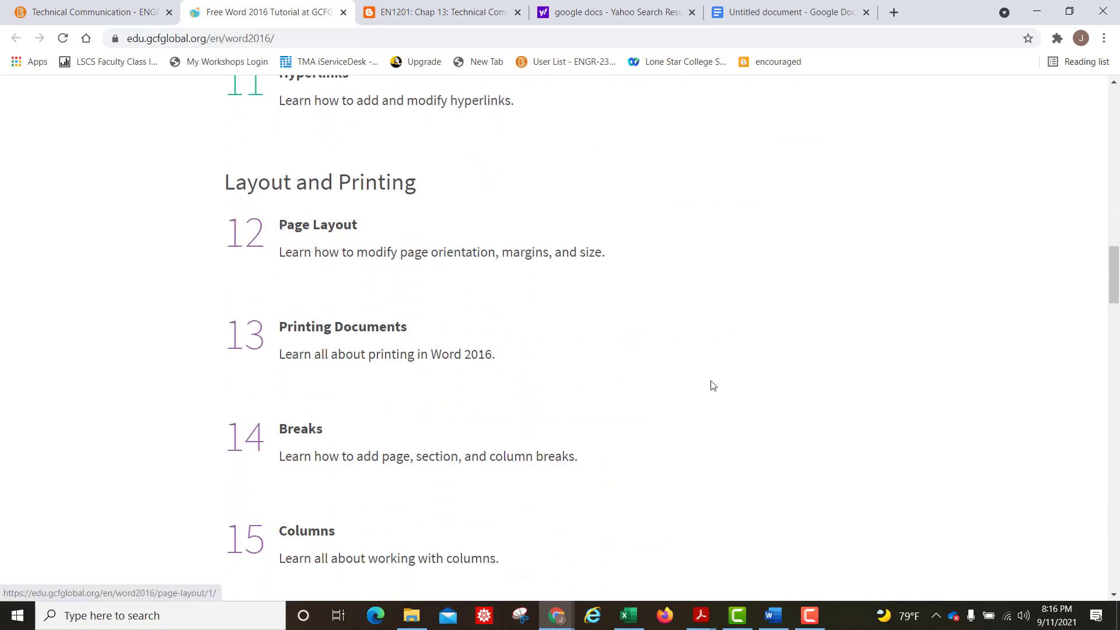
{"action": "scroll", "coordinate": [700, 382], "scroll_direction": "down", "scroll_amount": 5}
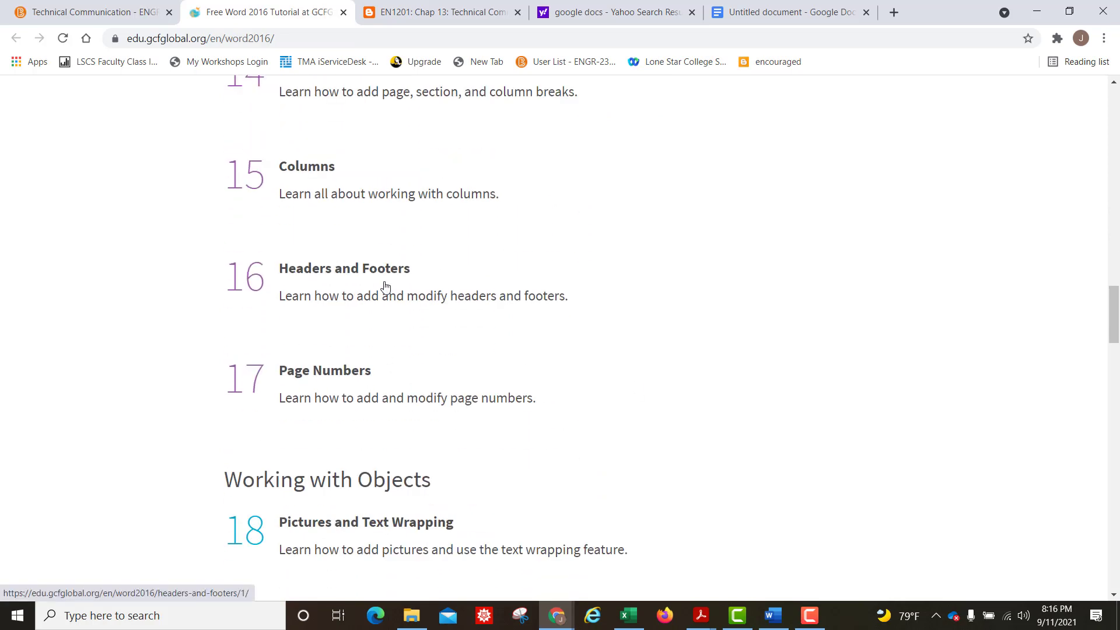
{"action": "scroll", "coordinate": [627, 371], "scroll_direction": "down", "scroll_amount": 5}
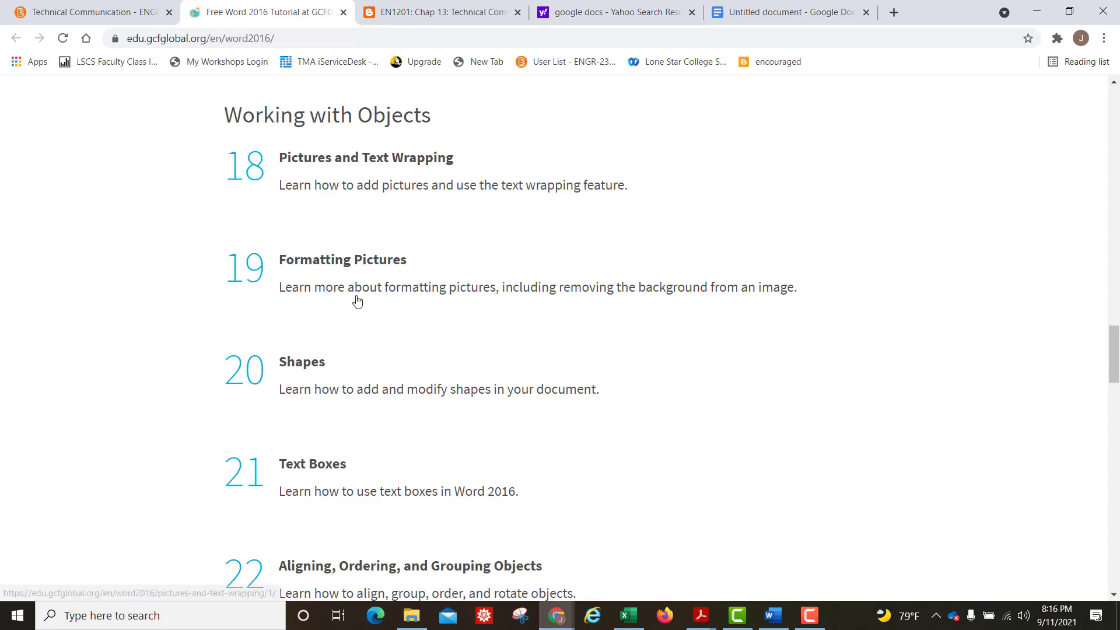
{"action": "scroll", "coordinate": [545, 426], "scroll_direction": "down", "scroll_amount": 4}
{"action": "scroll", "coordinate": [543, 397], "scroll_direction": "down", "scroll_amount": 6}
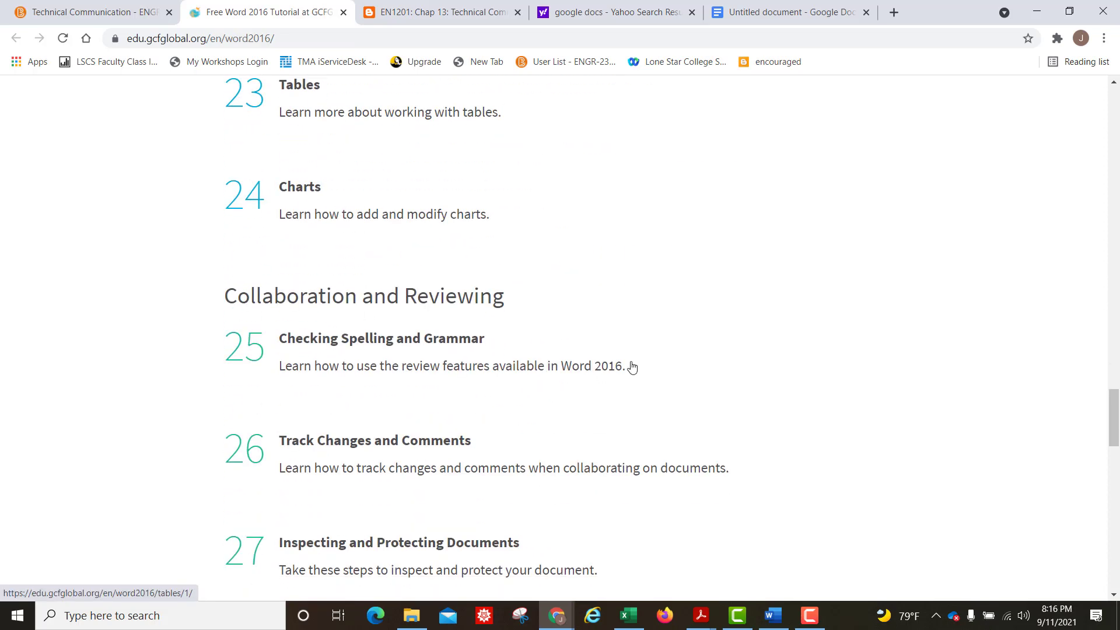
{"action": "scroll", "coordinate": [706, 361], "scroll_direction": "down", "scroll_amount": 7}
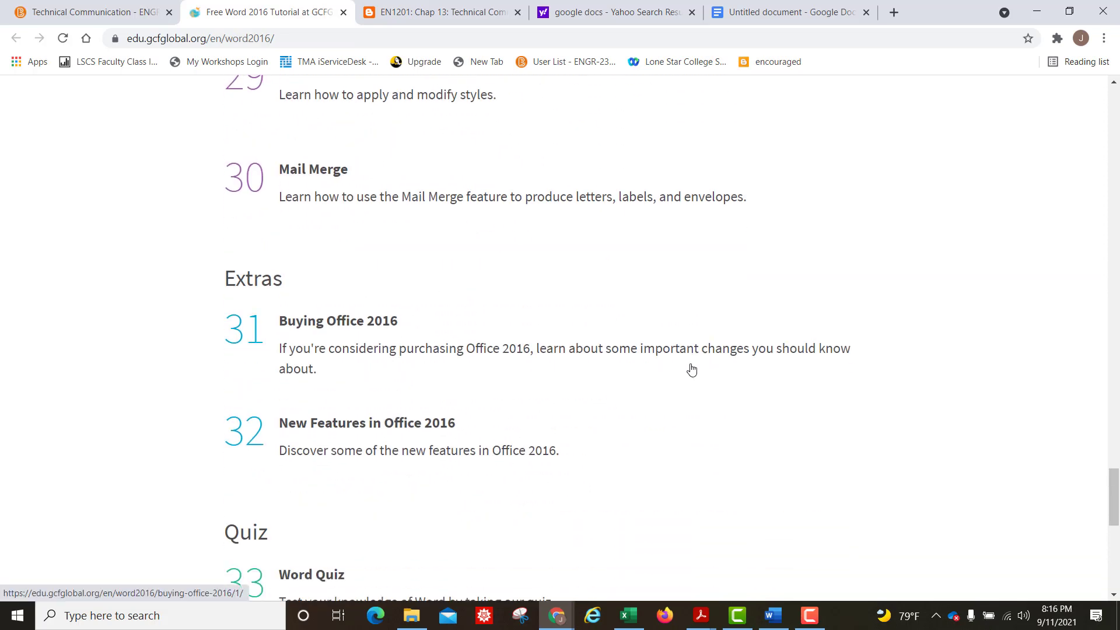
Step: Go back to the Technical Communication course page and revisit the Individual Assignment's requirements
{"action": "left_click", "coordinate": [94, 11]}
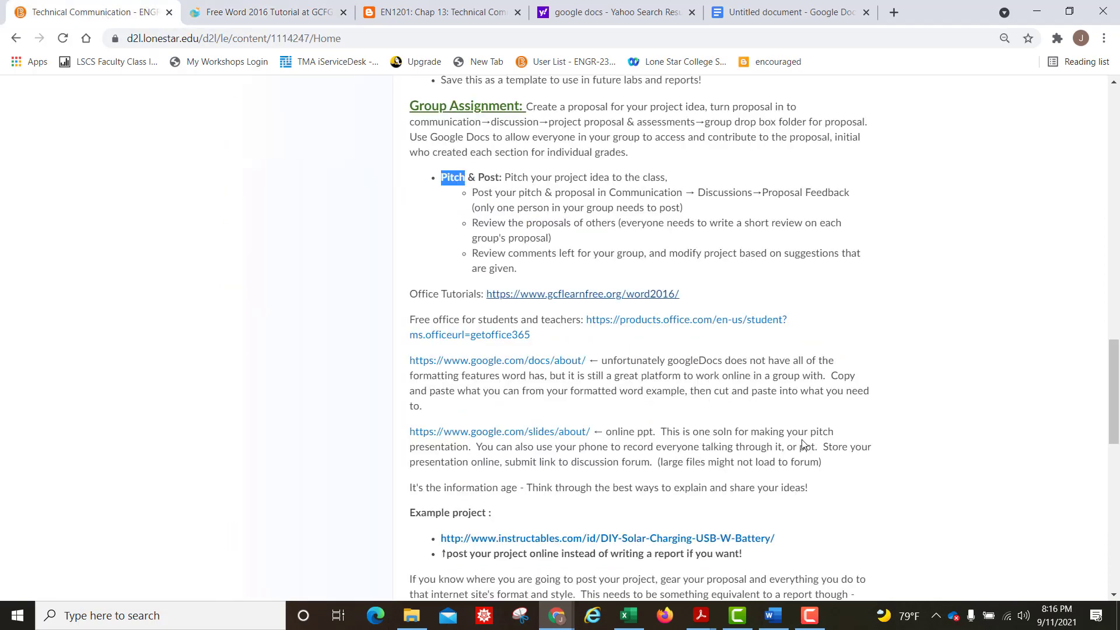
{"action": "scroll", "coordinate": [781, 474], "scroll_direction": "up", "scroll_amount": 7}
{"action": "scroll", "coordinate": [780, 474], "scroll_direction": "up", "scroll_amount": 15}
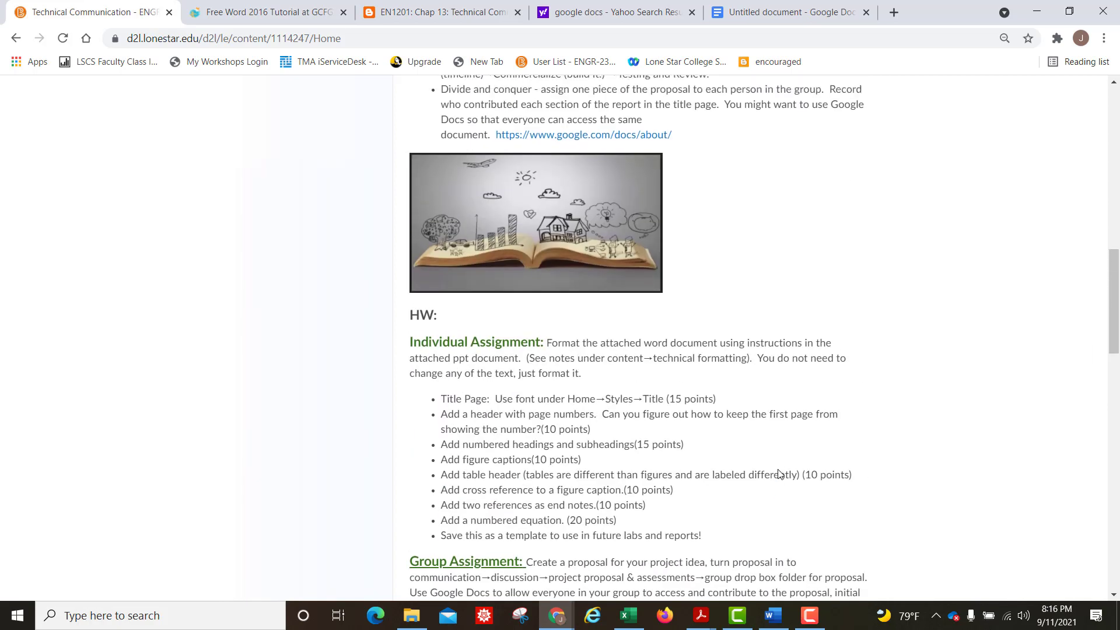